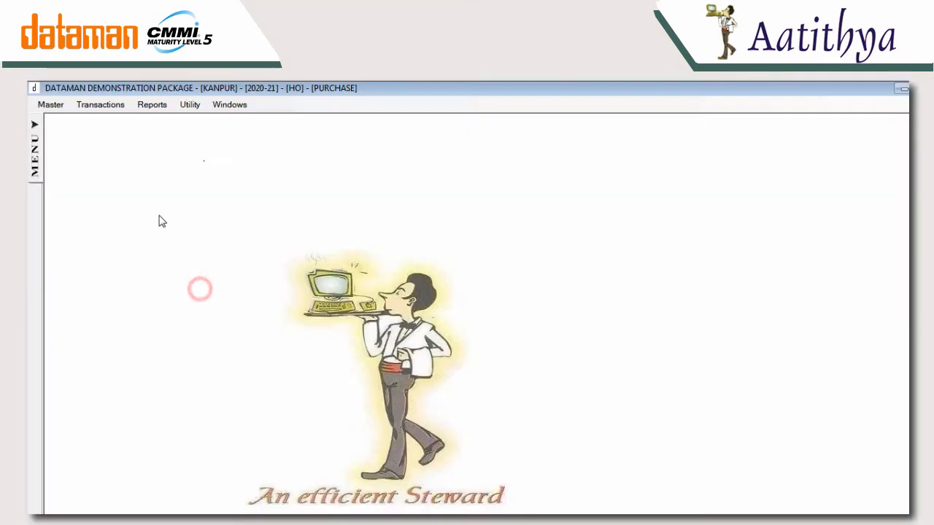
Step: Open the Item Category Master and start a new category named "GST 5%"
left_click(45, 104)
left_click(48, 121)
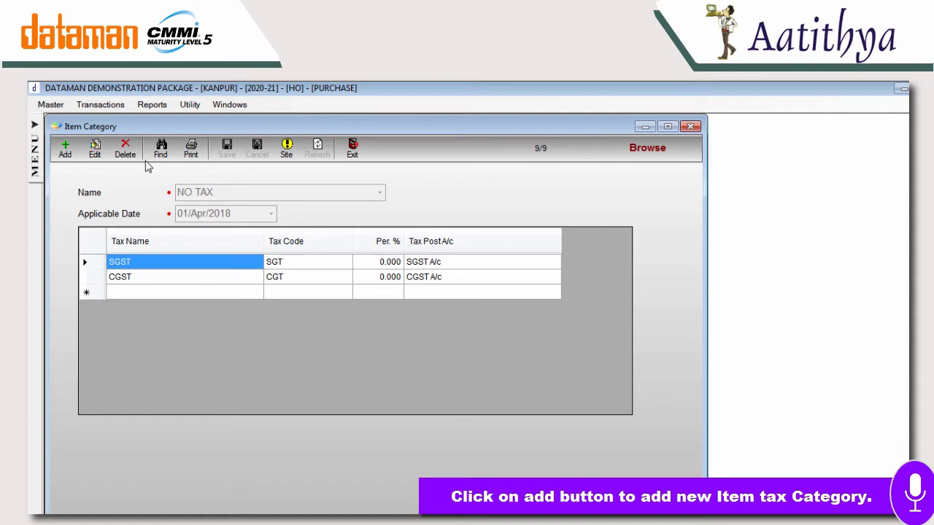
left_click(65, 148)
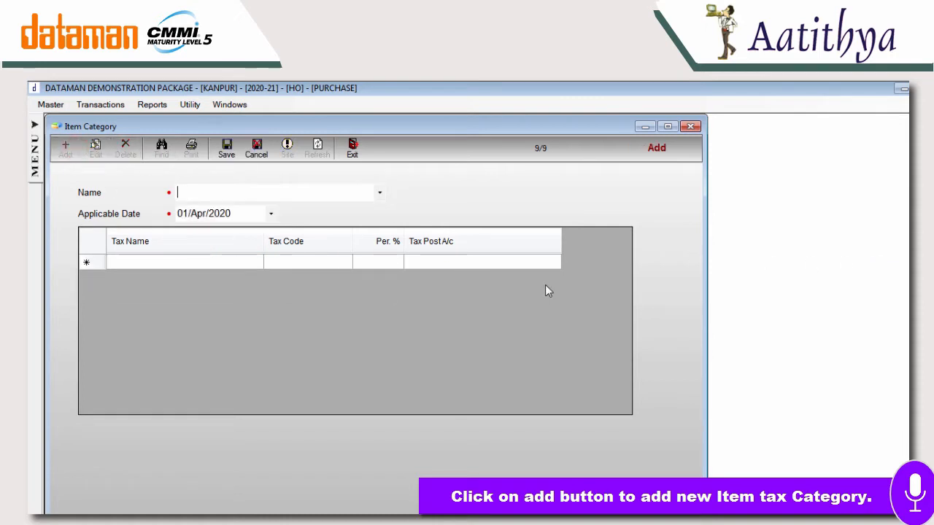
type("GS")
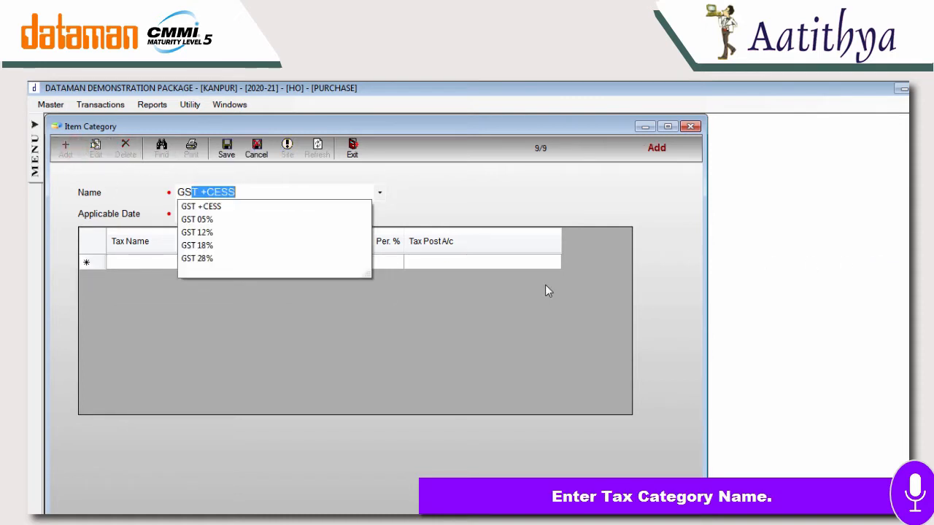
type("T")
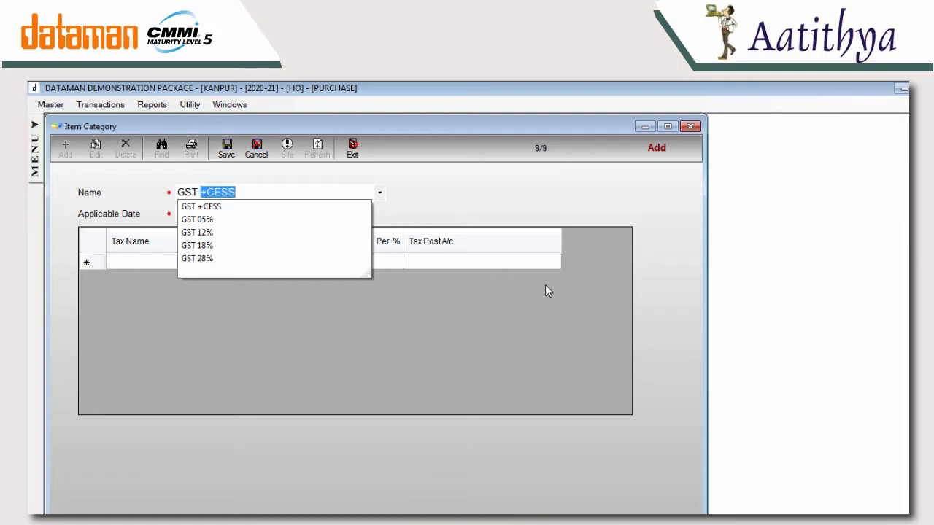
type(" 5")
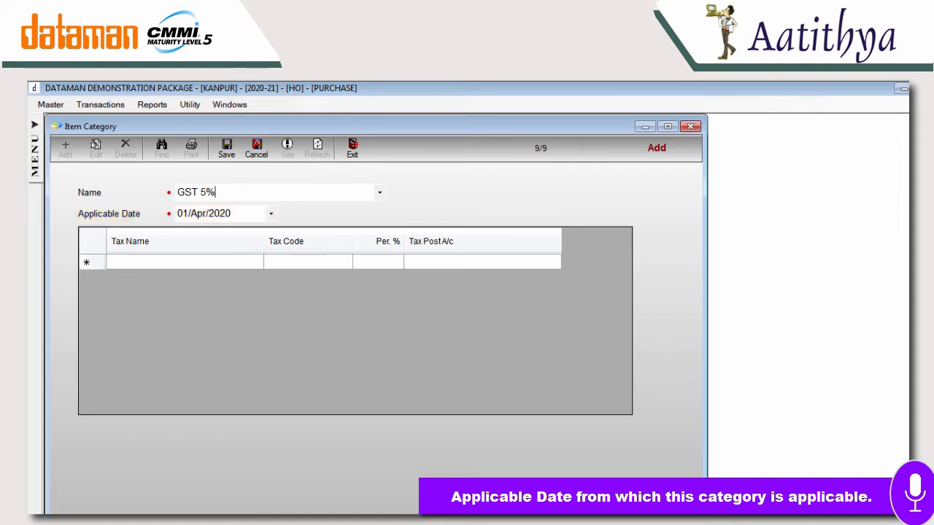
Step: Add a CGST tax line at 2.5 percent that posts to CGST A/c
left_click(205, 265)
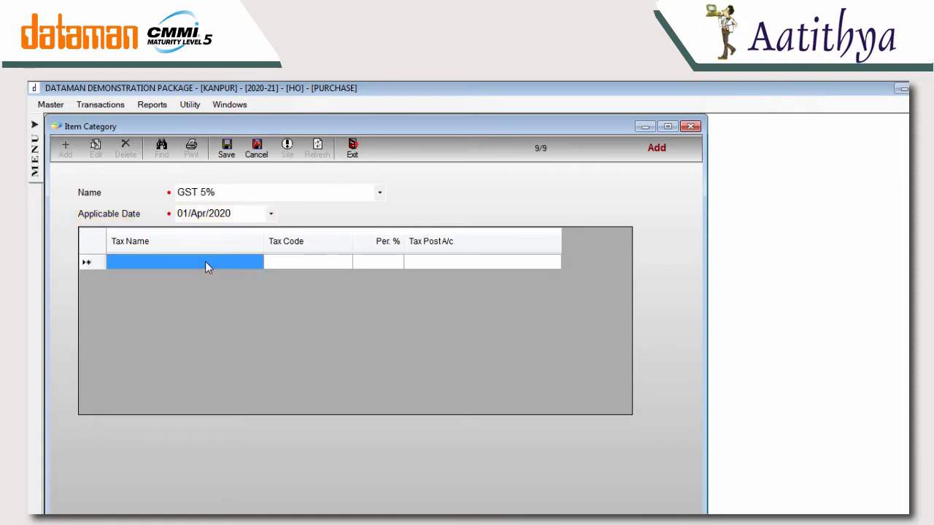
type("Cg")
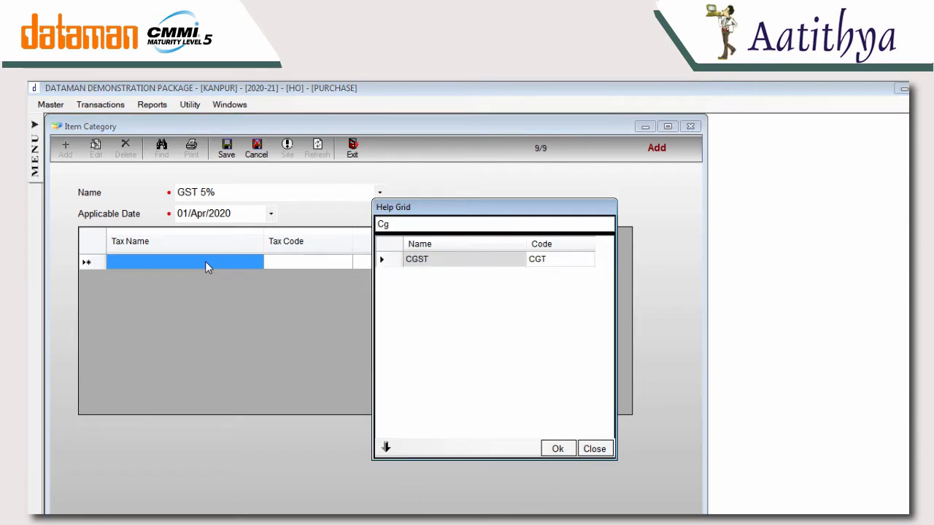
key("Return")
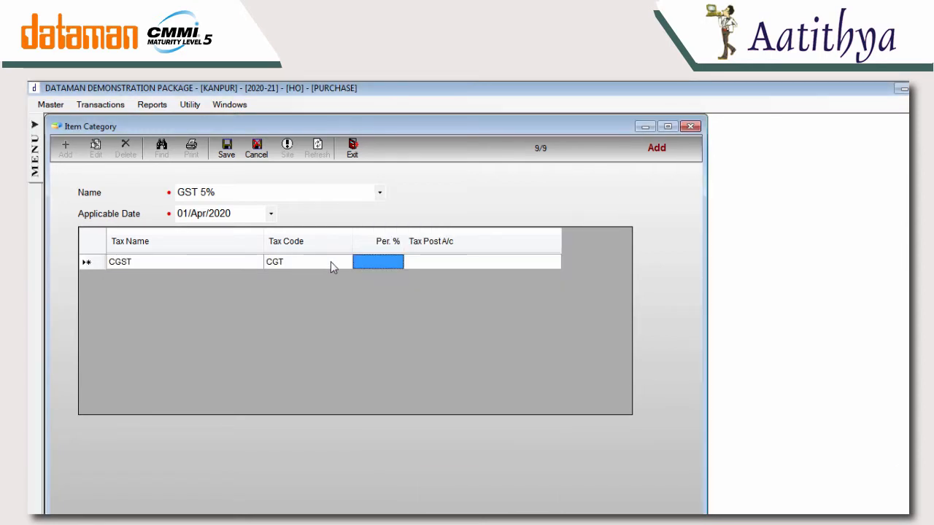
type("2.5")
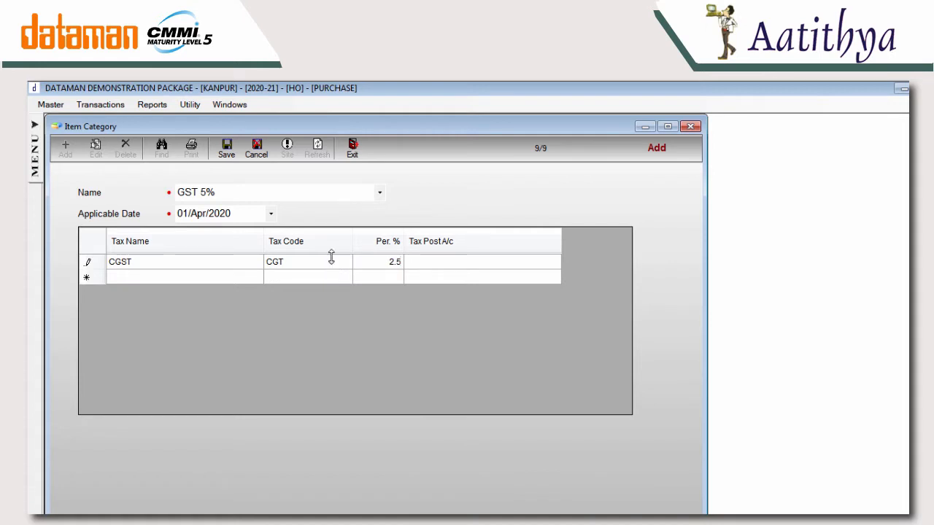
key("Return")
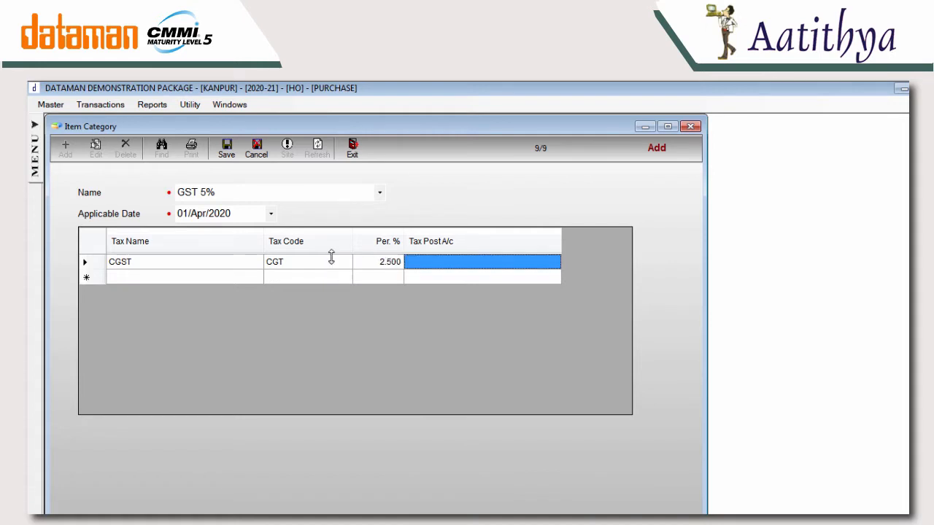
type("CG")
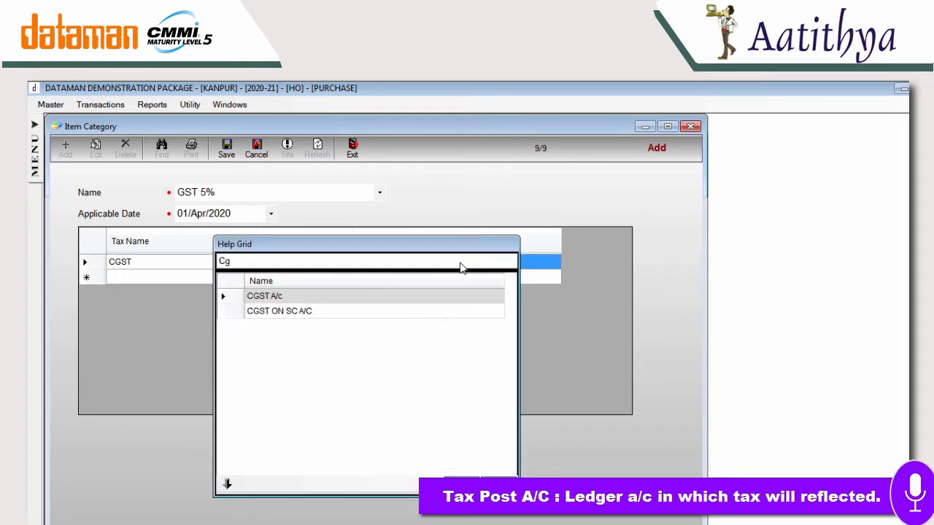
double_click(426, 292)
Step: Add an SGST tax line at 2.5 percent that posts to SGST A/c
left_click(212, 281)
type("SG")
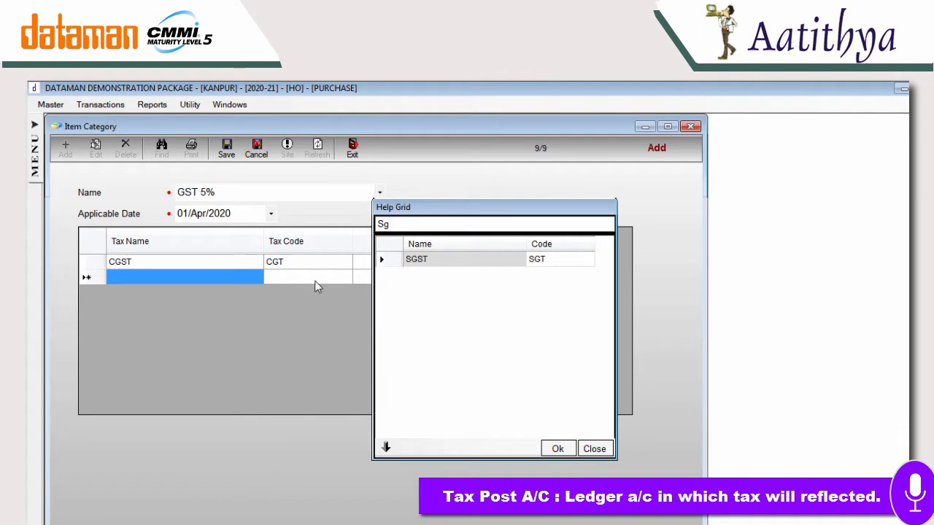
key("Return")
type("2.5")
key("Return")
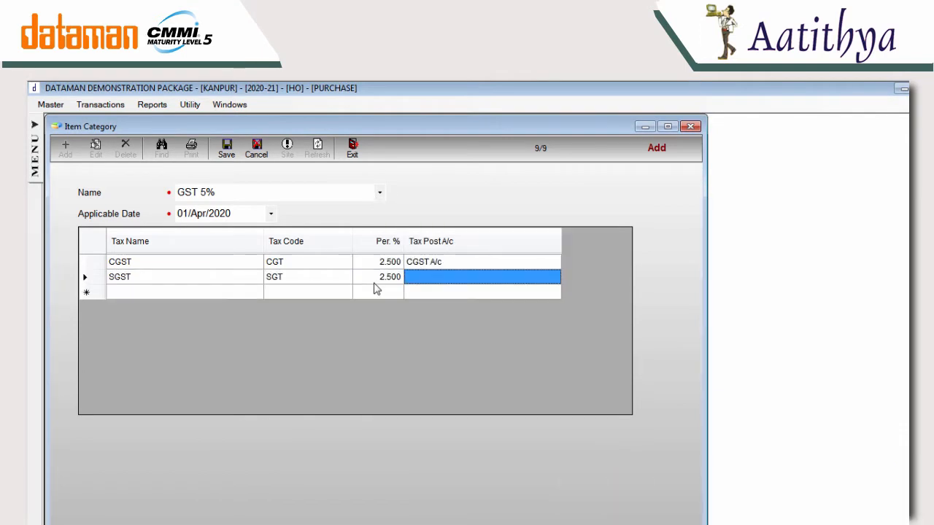
type("Sg")
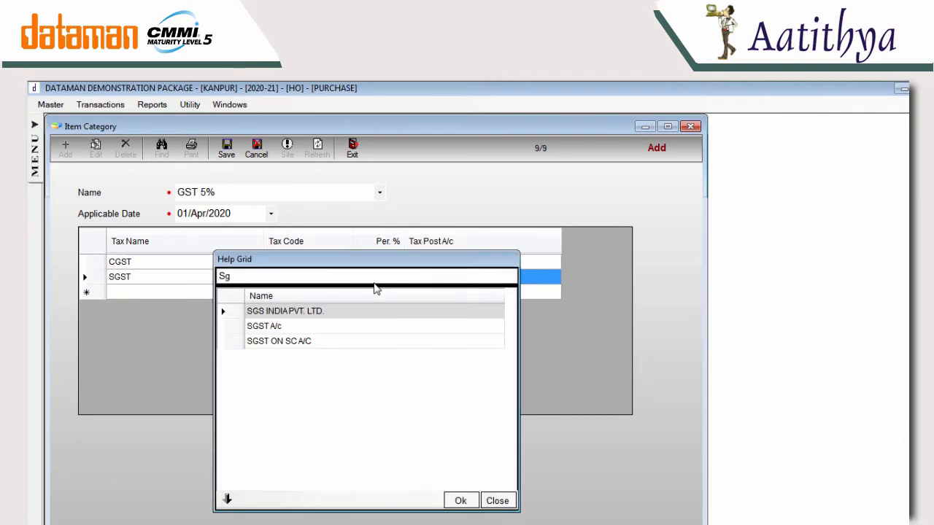
double_click(358, 327)
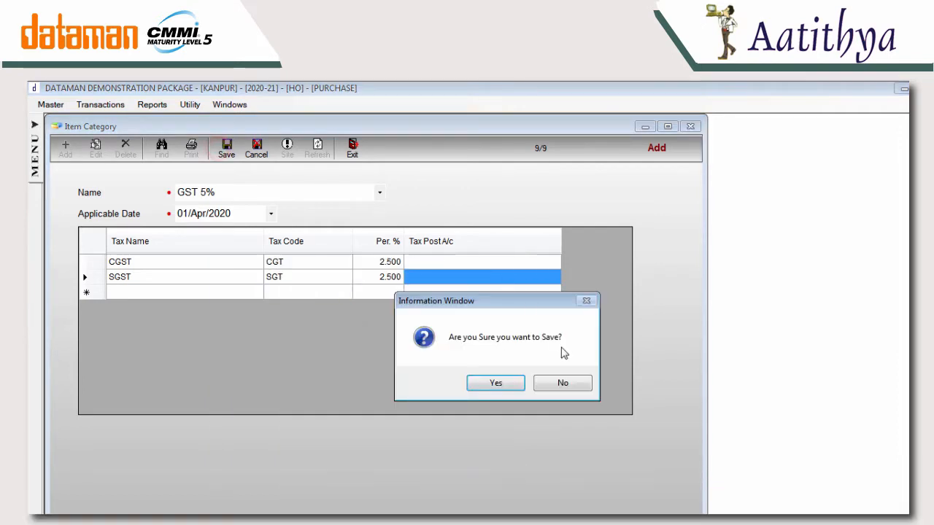
Step: Save the GST 5% category, cancel the blank new entry and close the Item Category form
left_click(512, 383)
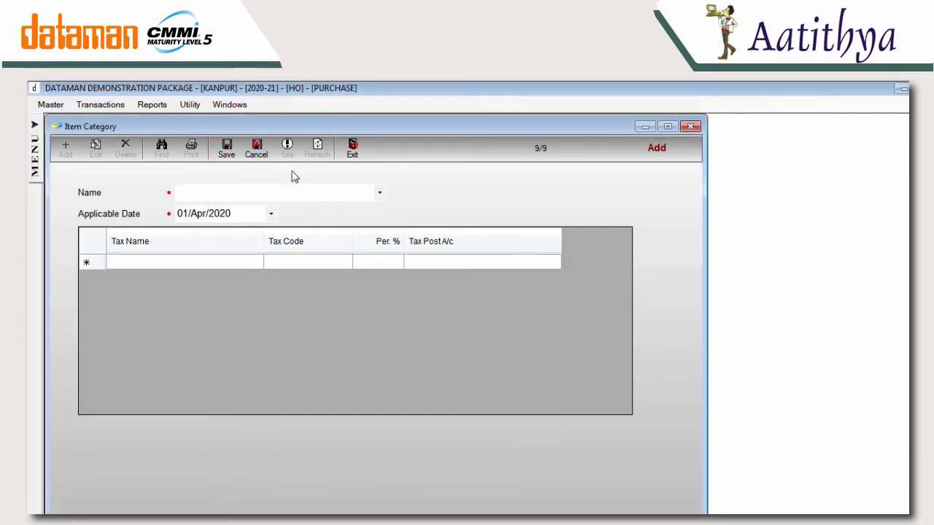
left_click(257, 150)
left_click(515, 382)
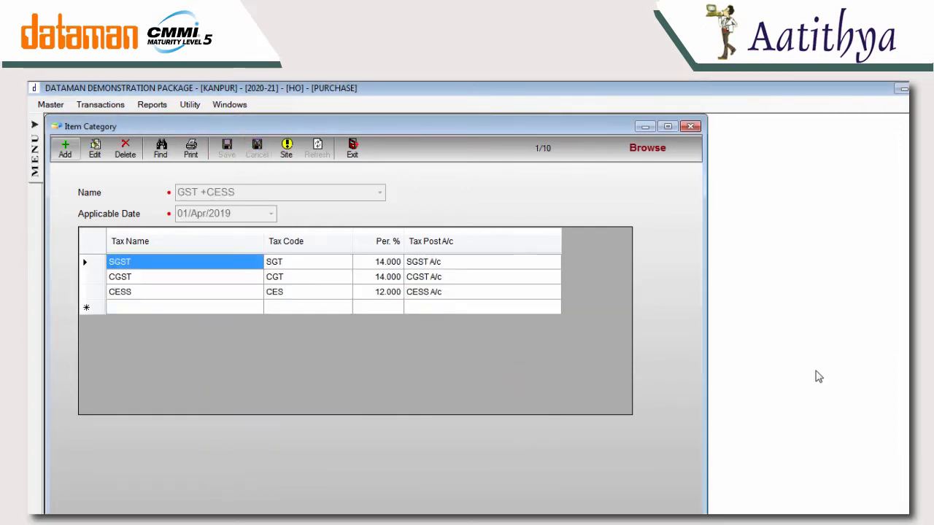
left_click(352, 148)
Step: Open the Item Group Master and start a new item group named "BEVERAGE"
left_click(51, 104)
left_click(73, 135)
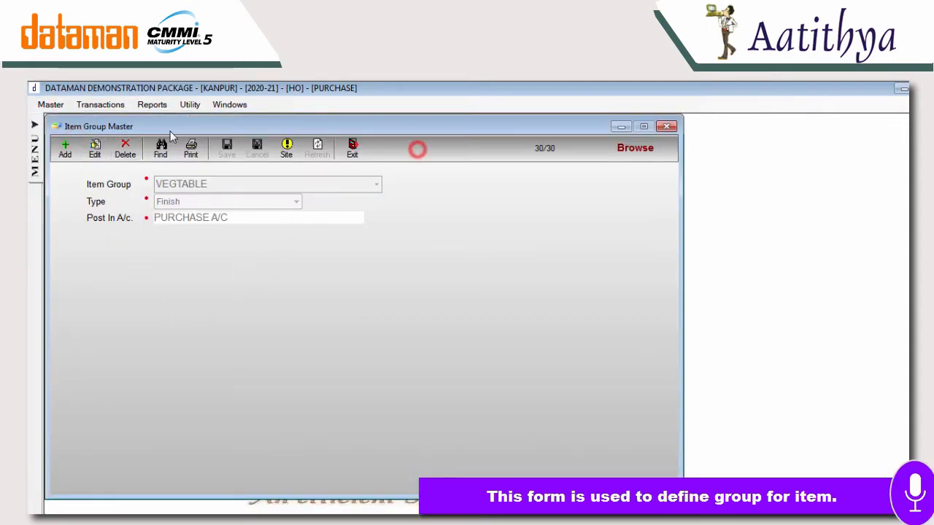
left_click(65, 148)
left_click(196, 188)
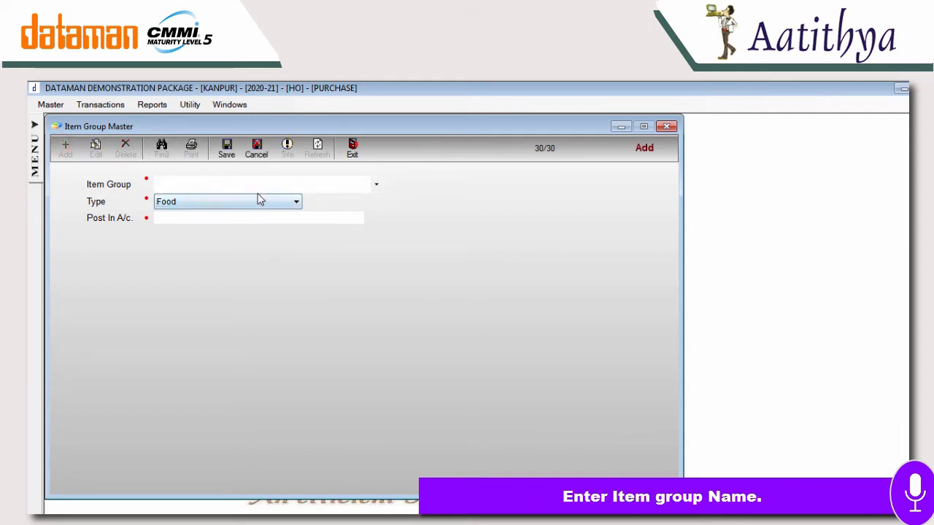
type("BEVERAGE")
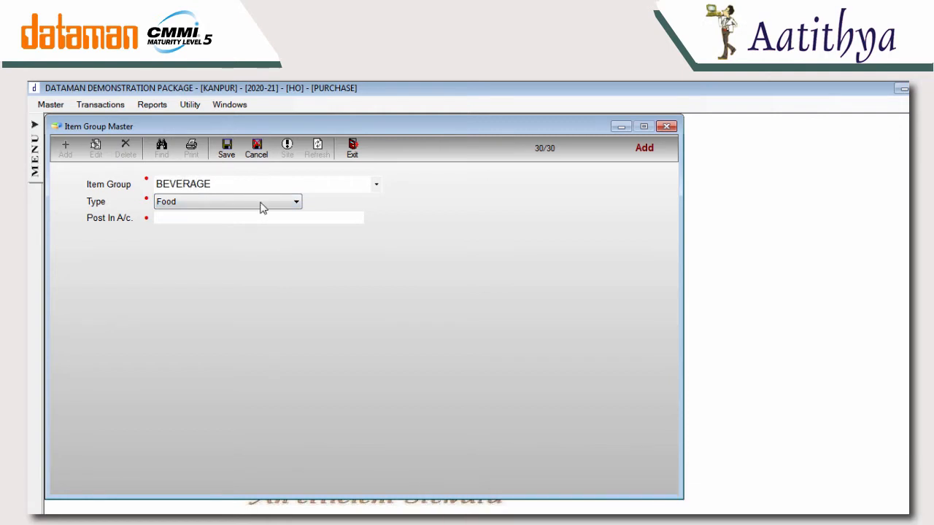
left_click(235, 183)
Step: Set the item group's type to Beverage and its posting account to PURCHASE A/C
left_click(235, 202)
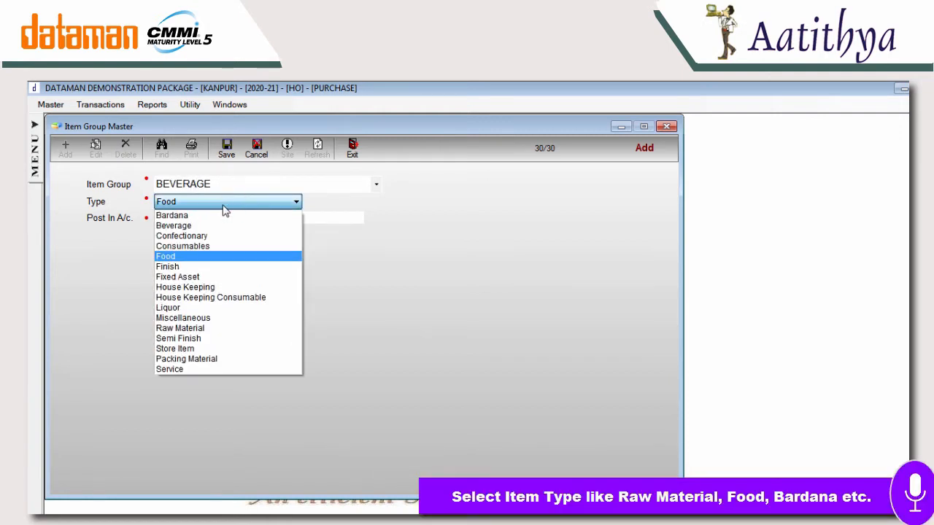
left_click(188, 230)
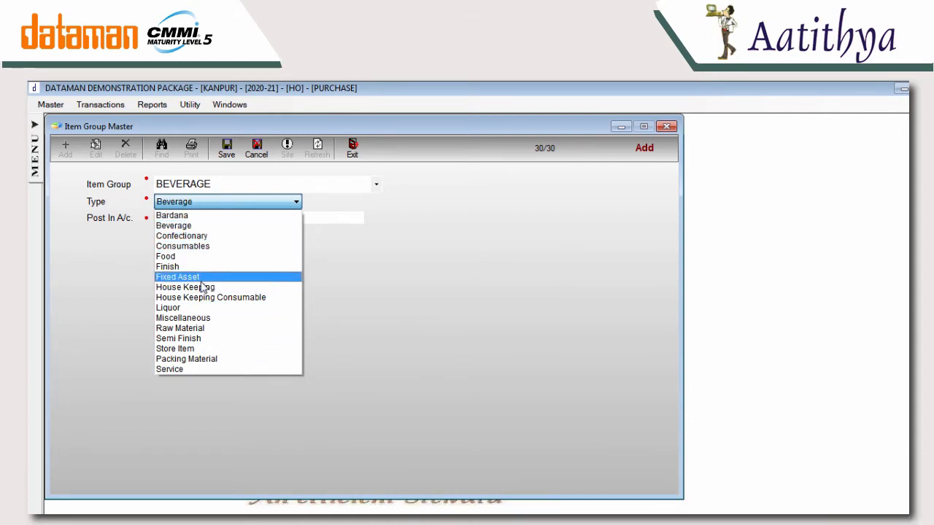
left_click(403, 237)
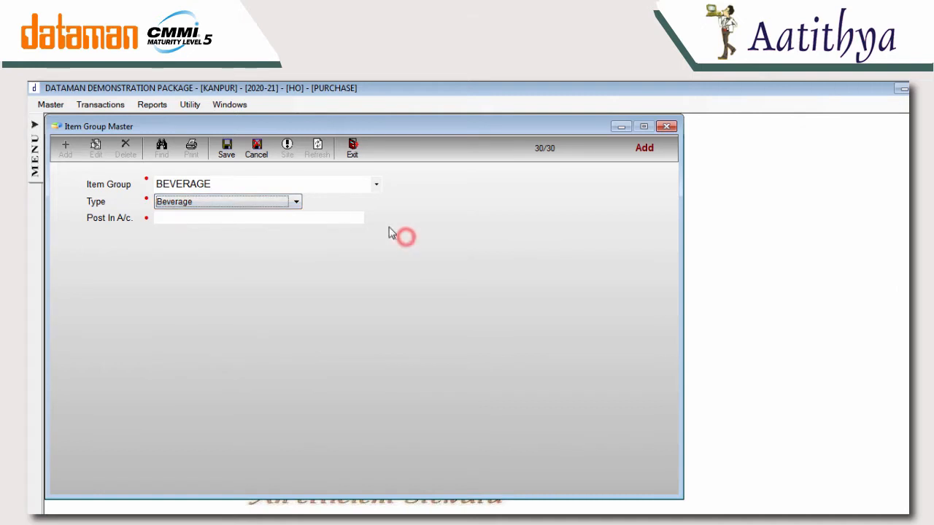
left_click(228, 219)
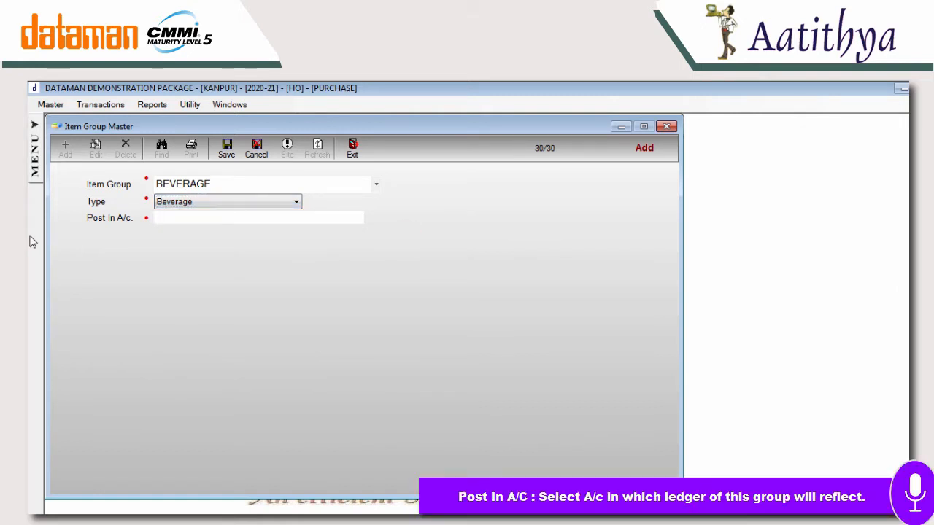
type("PU")
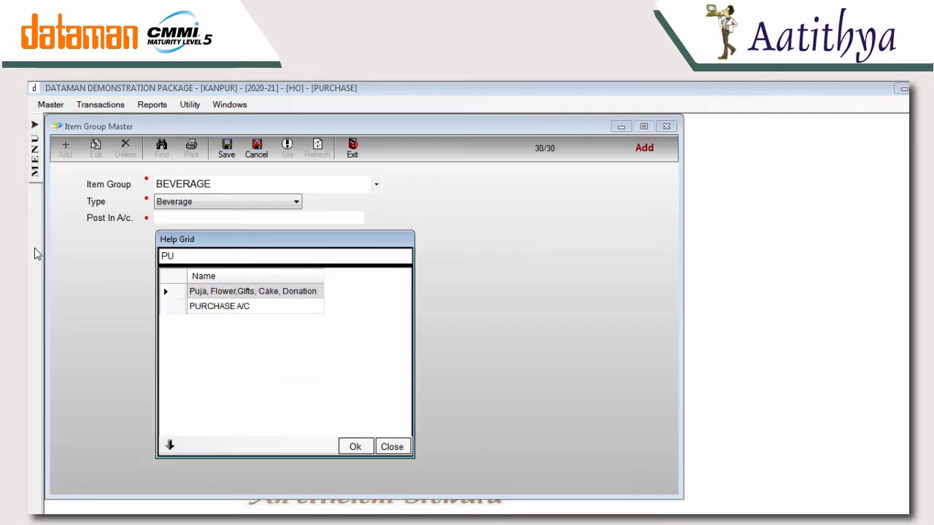
left_click(249, 306)
left_click(356, 445)
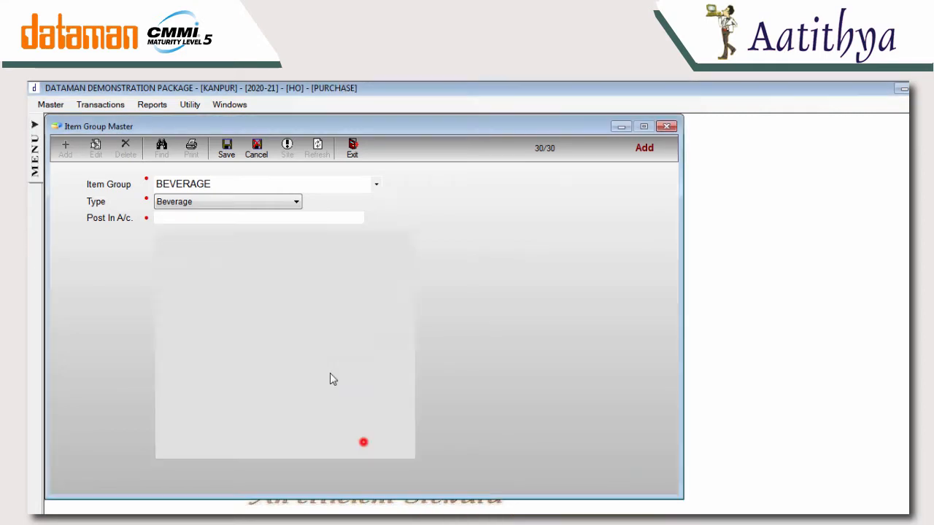
Step: Save the BEVERAGE item group and close the Item Group Master
left_click(227, 150)
left_click(480, 384)
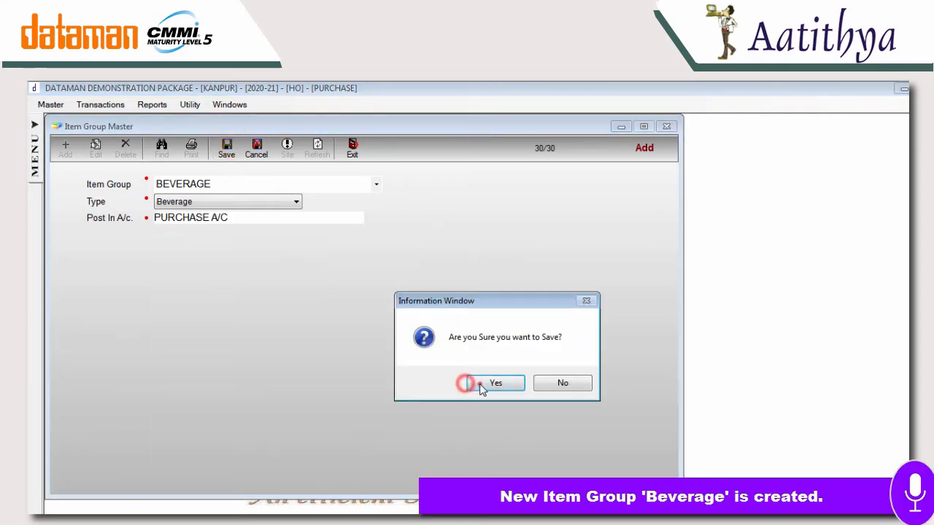
left_click(353, 150)
Step: Open the Item Master and start a new item named "SODA 150ML"
left_click(62, 106)
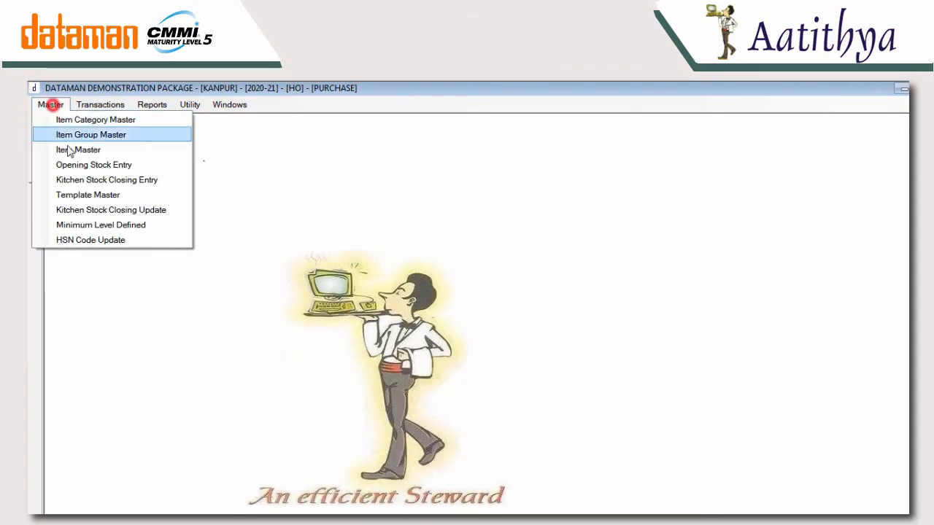
left_click(83, 149)
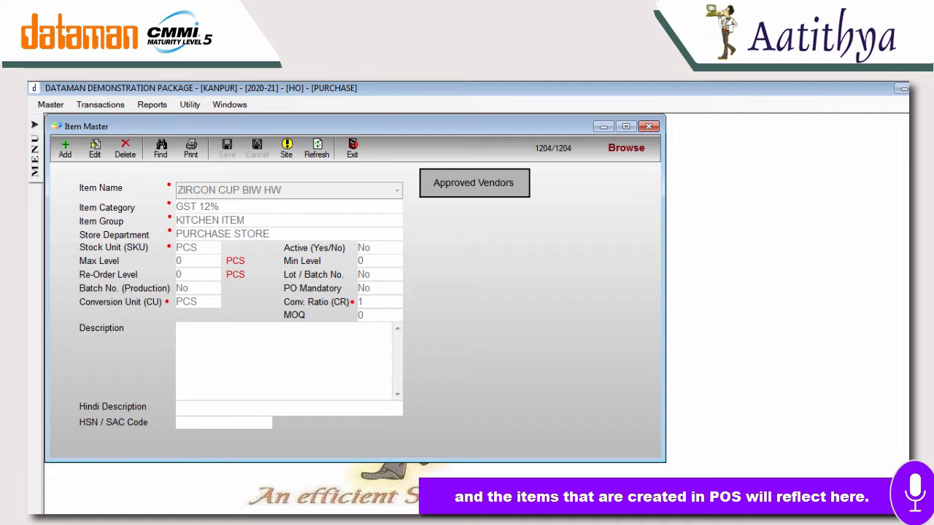
left_click(65, 148)
left_click(212, 189)
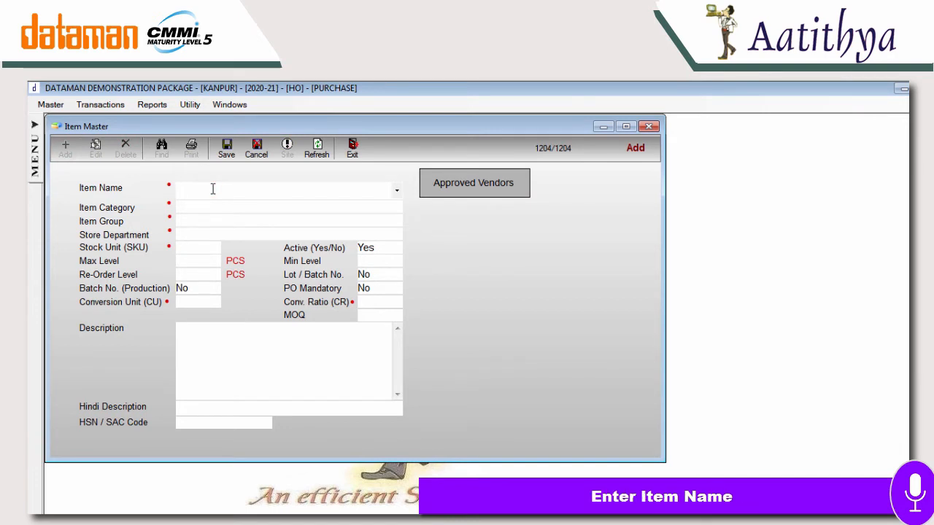
type("SODA 150ML")
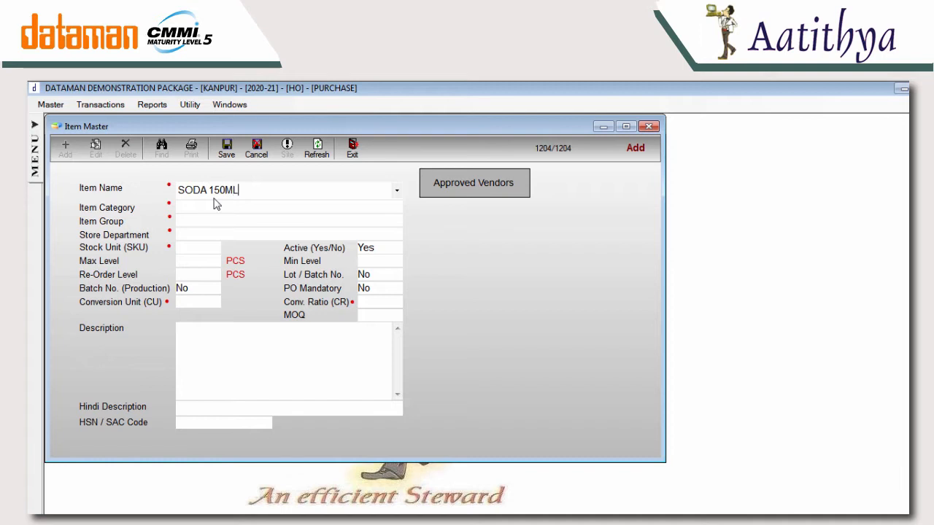
Step: Set the item category of SODA 150ML to NO TAX and its item group to BEVERAGE
left_click(214, 205)
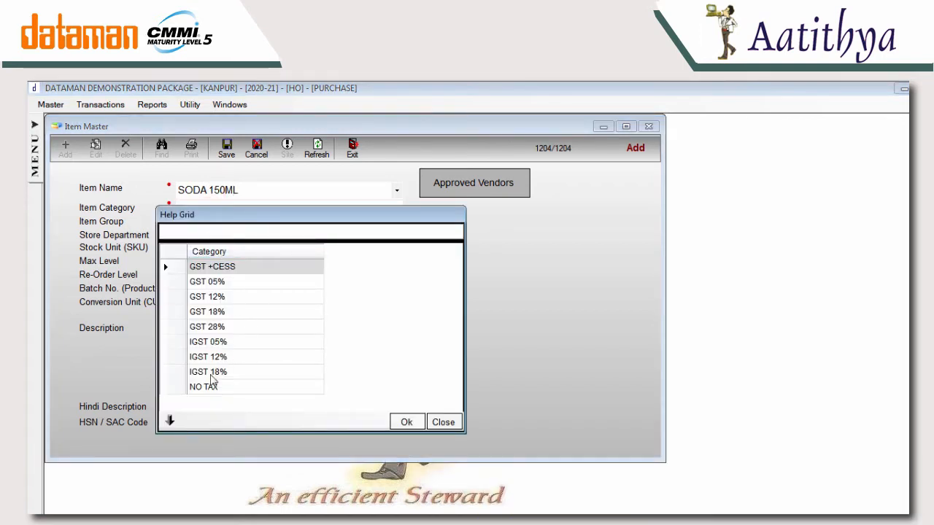
left_click(210, 390)
left_click(405, 422)
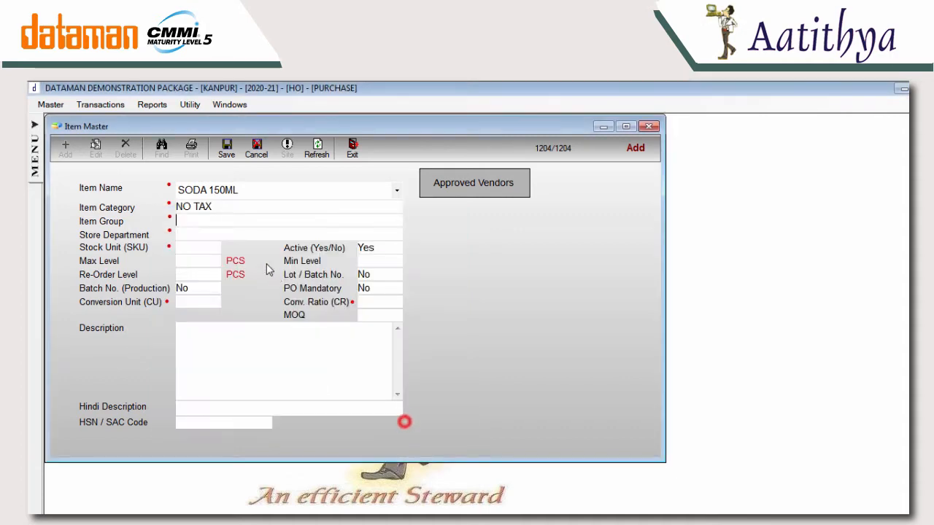
left_click(199, 222)
type("B")
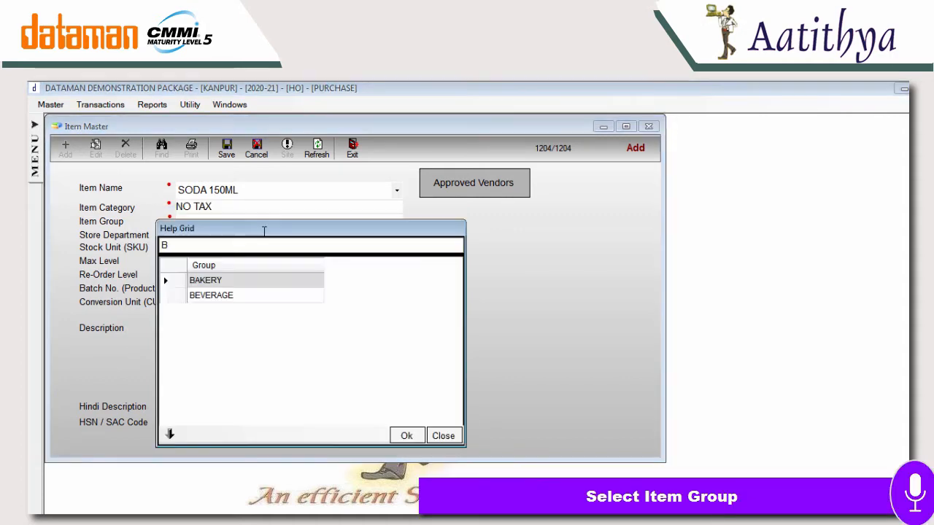
left_click(255, 281)
left_click(246, 296)
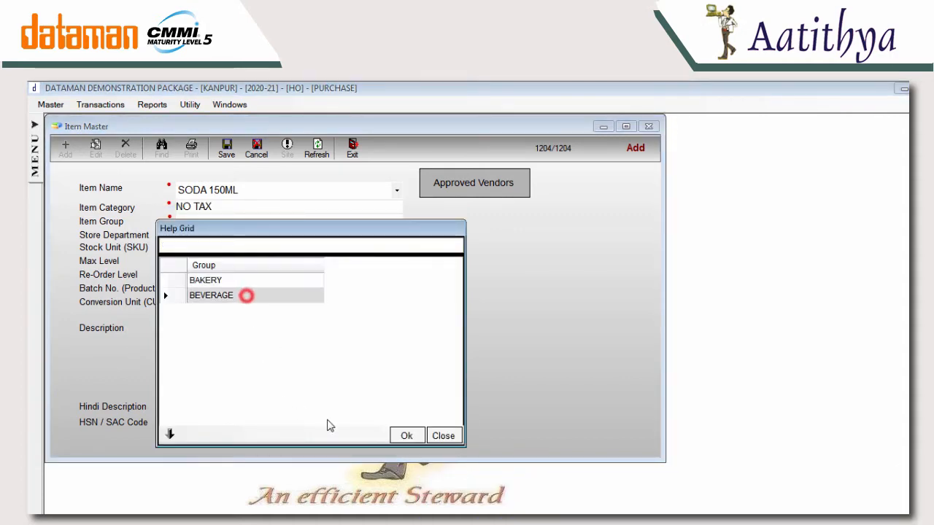
left_click(417, 440)
Step: Set the item's store department to MAIN KITCHEN and its stock unit to Bottle
left_click(214, 235)
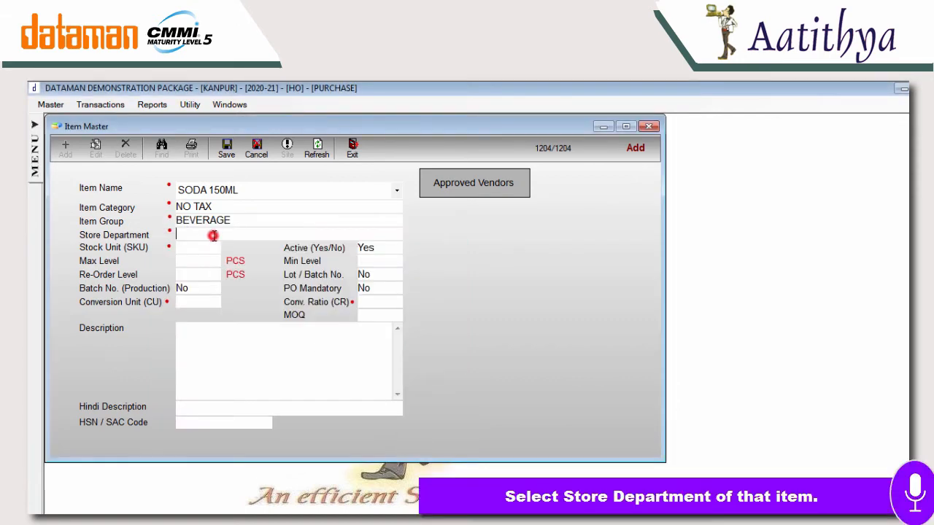
type("M")
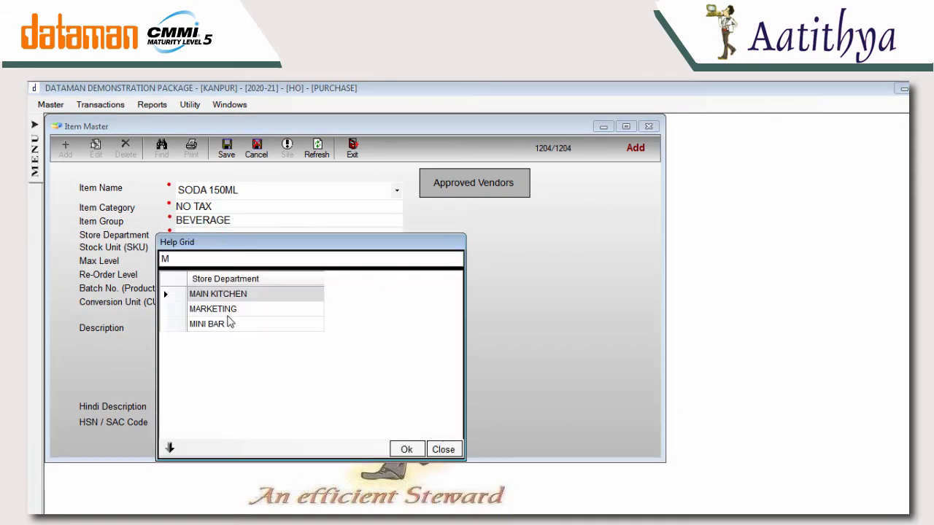
left_click(406, 450)
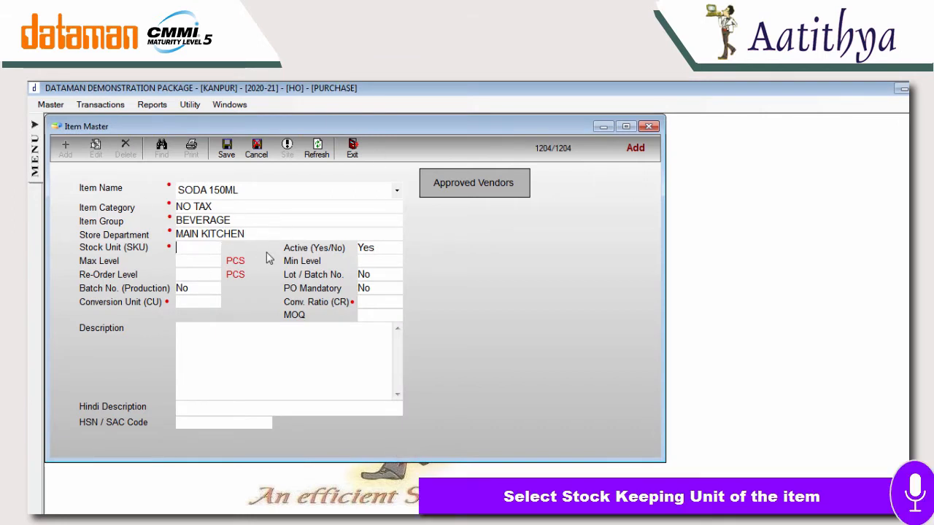
type("B")
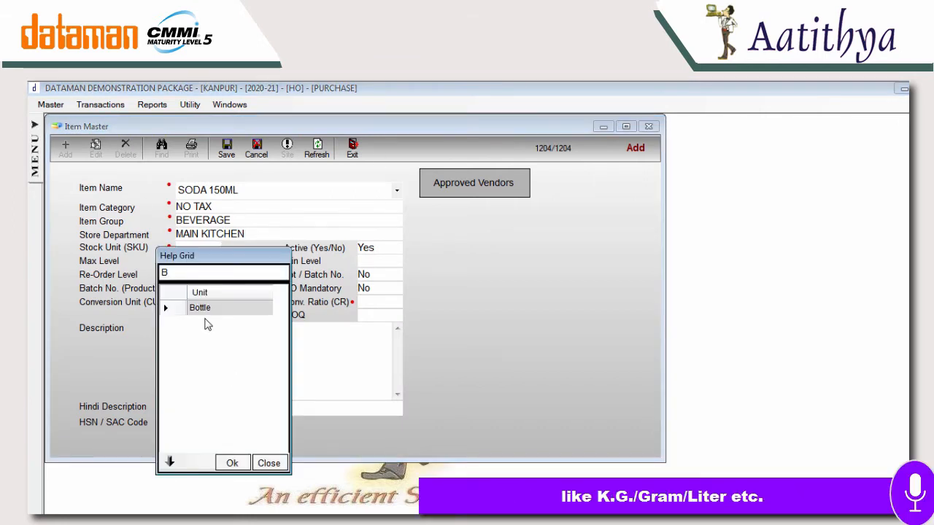
key("BackSpace")
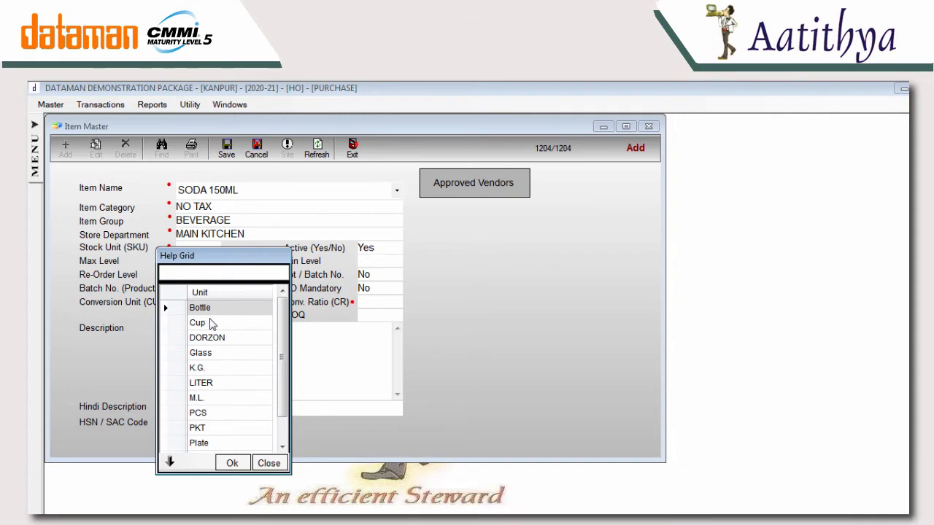
left_click(215, 309)
left_click(232, 463)
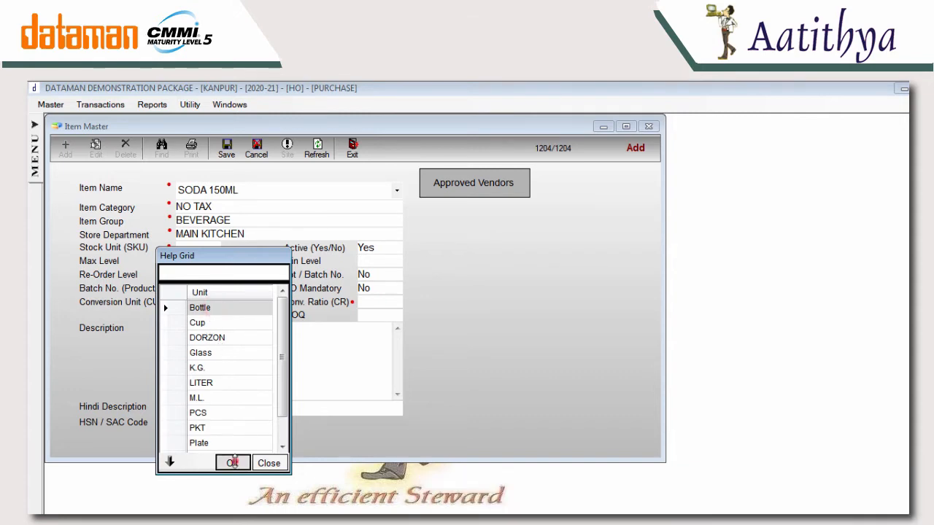
Step: Set the item's stock levels to a maximum of 80, a minimum of 20 and a re-order level of 25
left_click(188, 260)
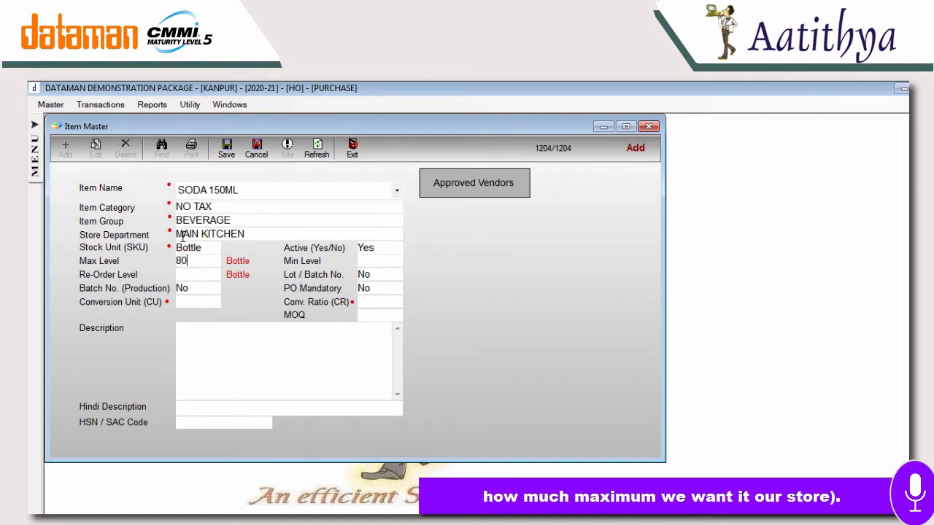
left_click(380, 265)
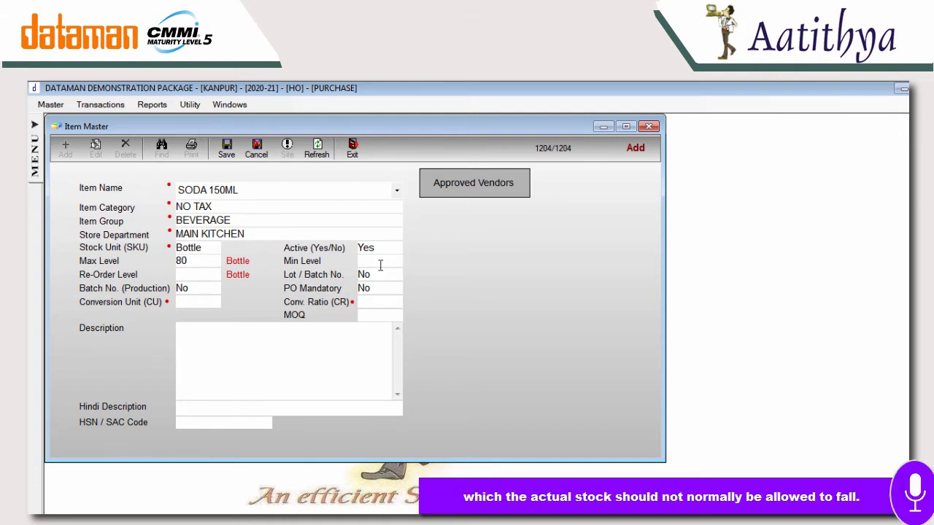
type("20")
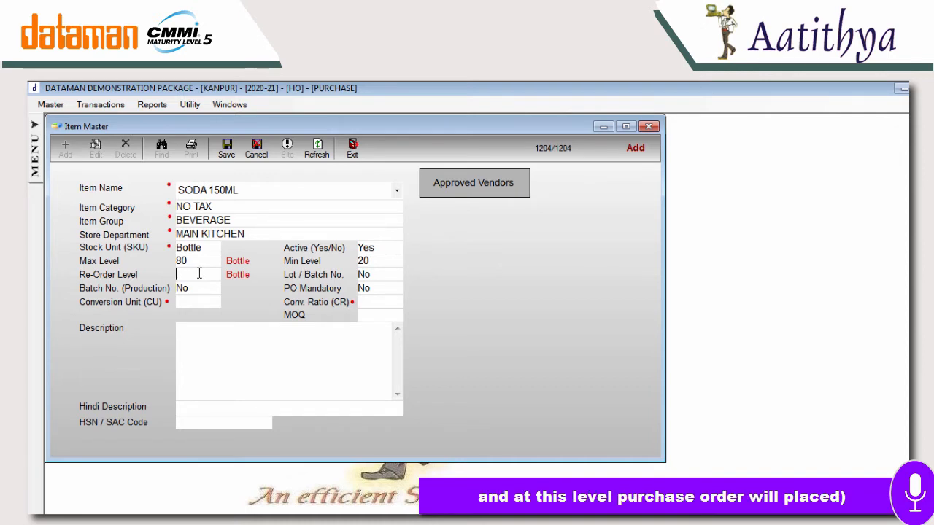
key("Tab")
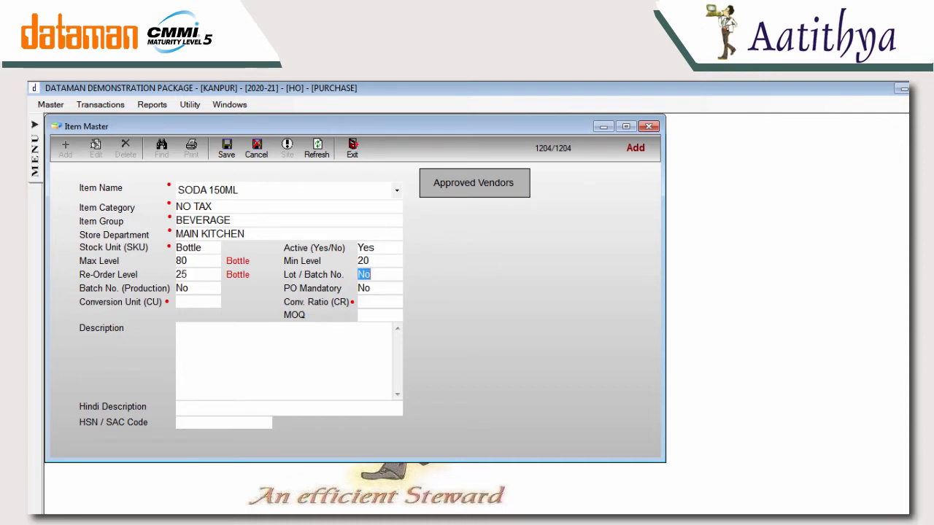
Step: Set both the lot/batch number option and the production batch number option to Yes for the item
left_click(377, 277)
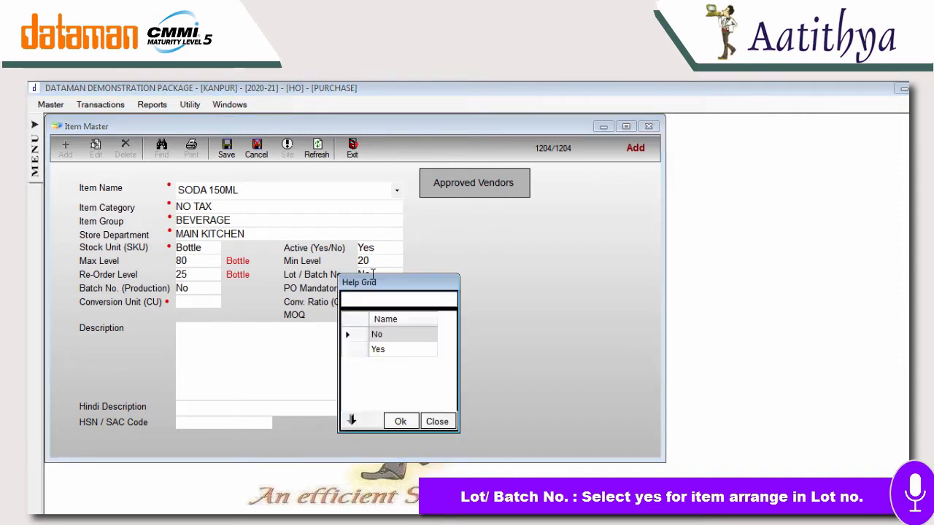
key("Down")
key("Return")
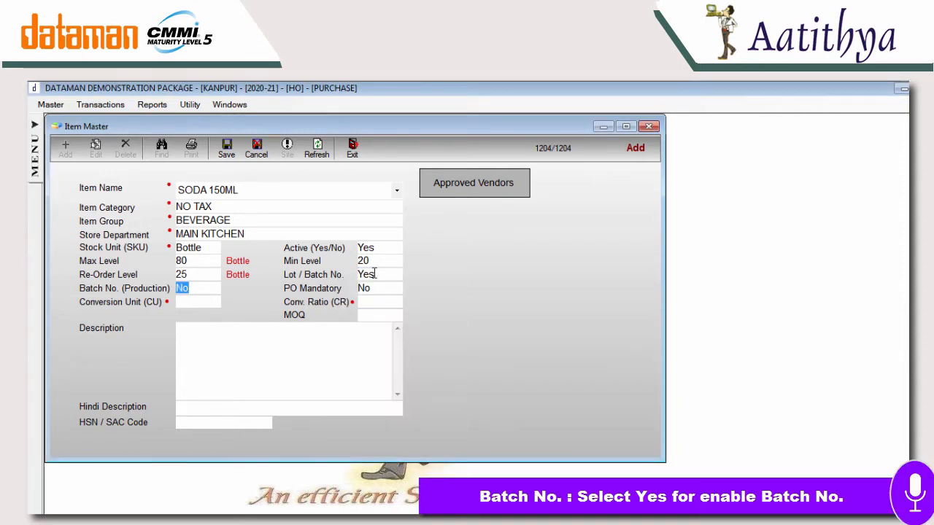
left_click(205, 287)
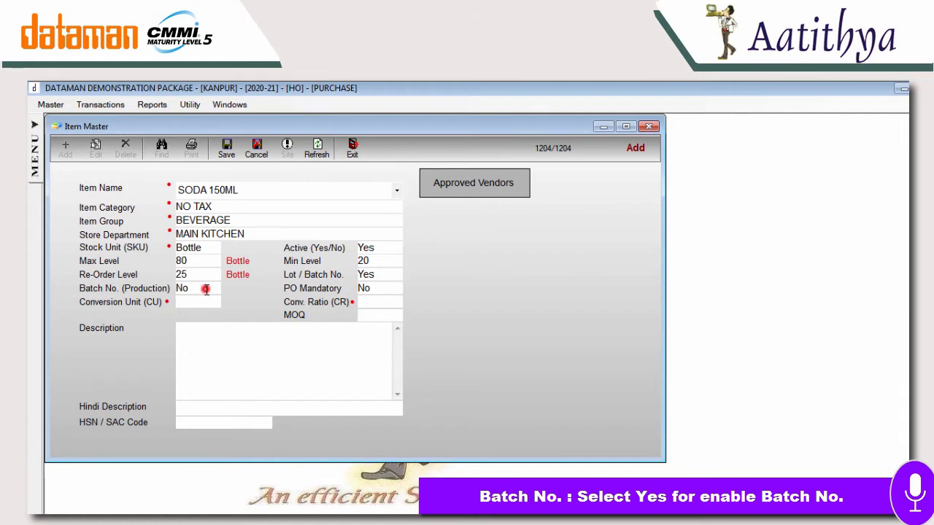
key("F1")
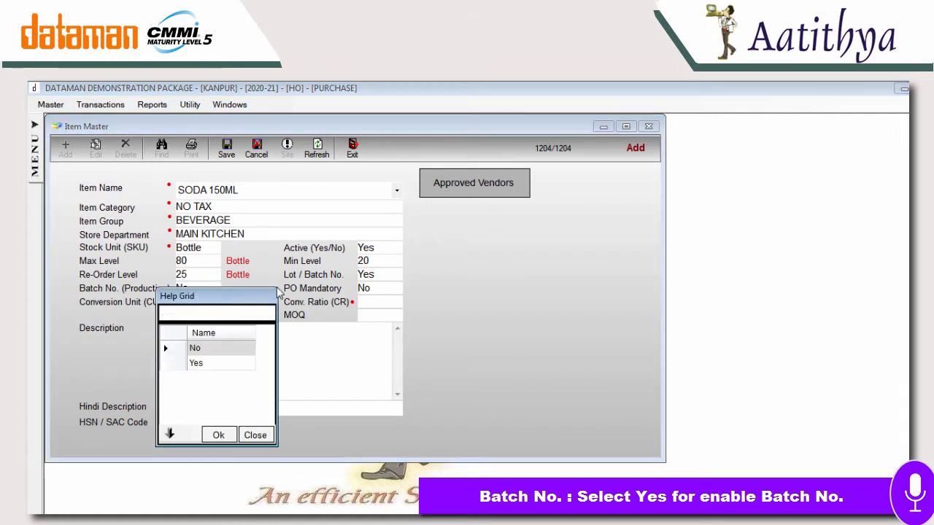
key("Down")
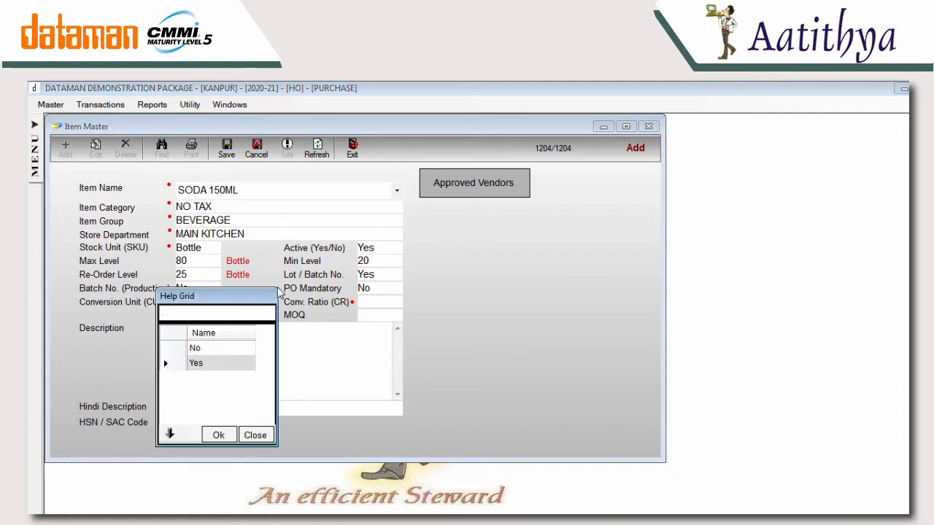
key("Return")
Step: Make a purchase order mandatory for the item by setting PO Mandatory to Yes
left_click(386, 286)
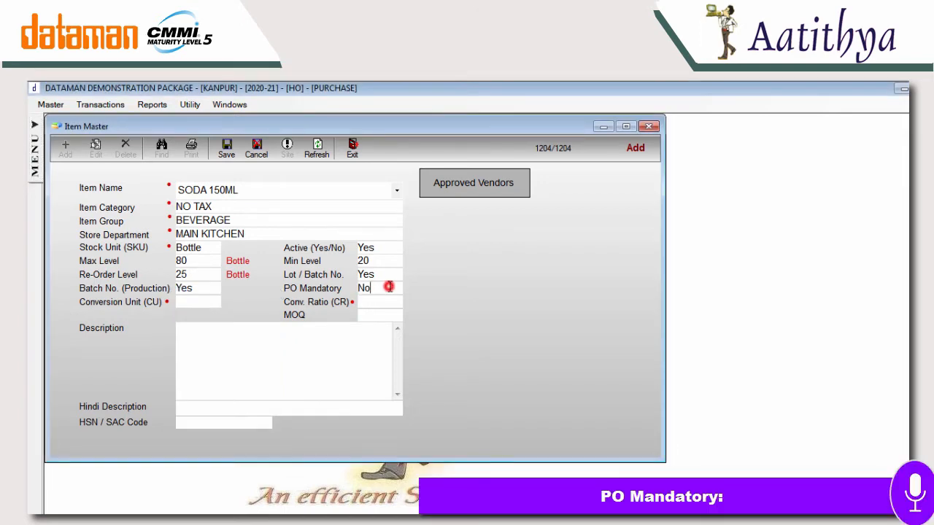
key("Down")
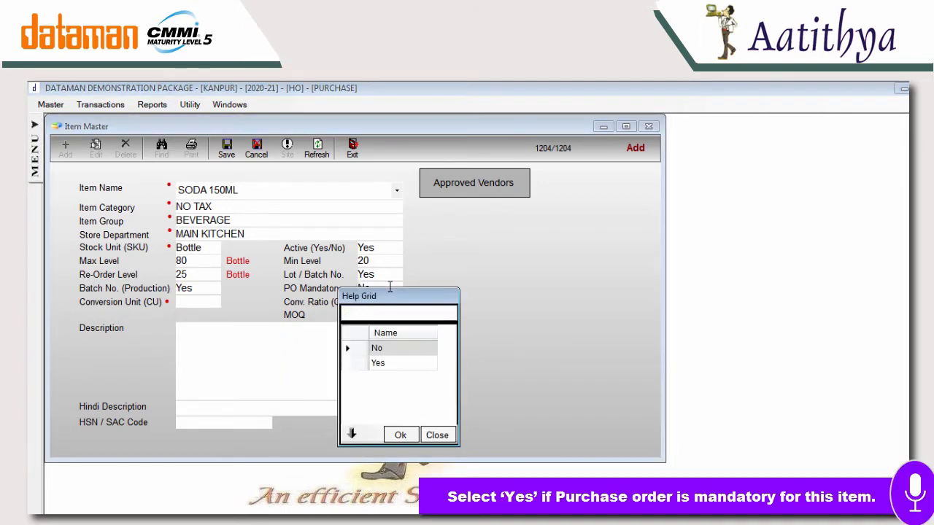
key("Down")
left_click(396, 431)
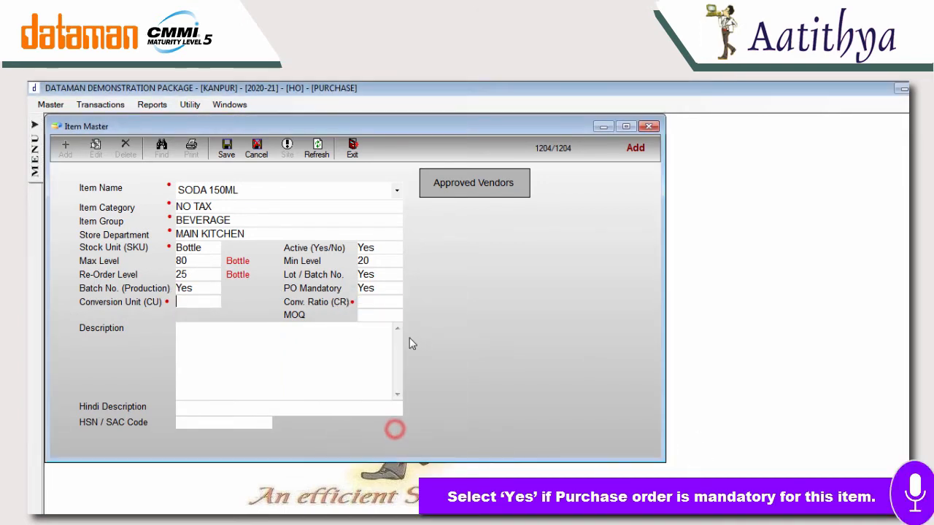
Step: Set the item's conversion unit to Glass with a conversion ratio of 1
left_click(208, 301)
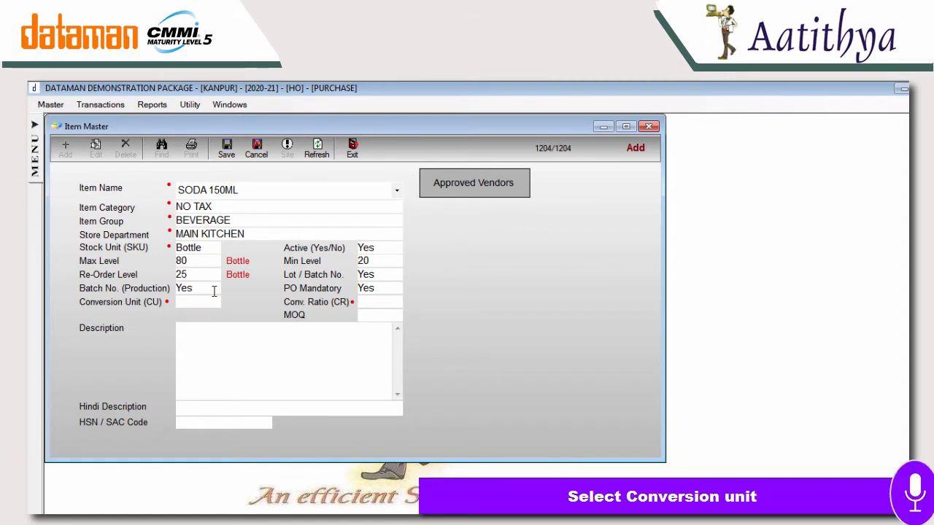
type("G")
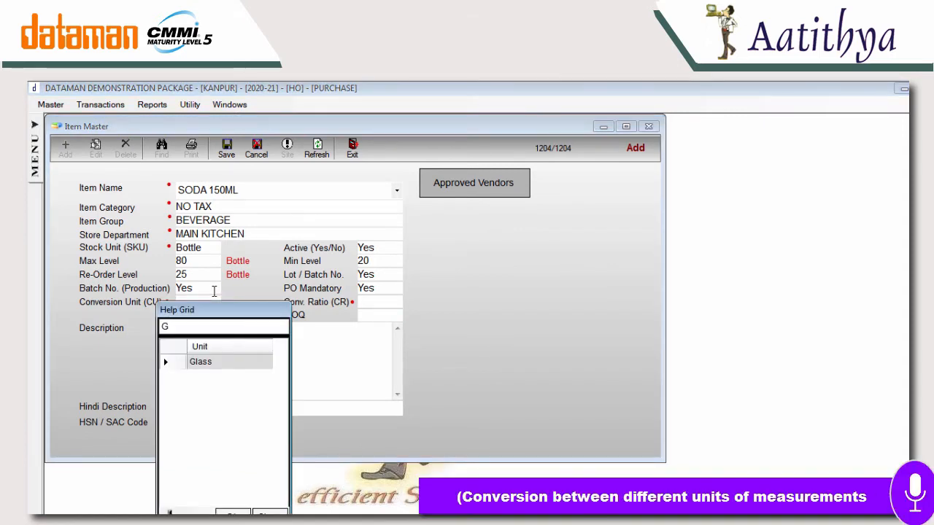
key("BackSpace")
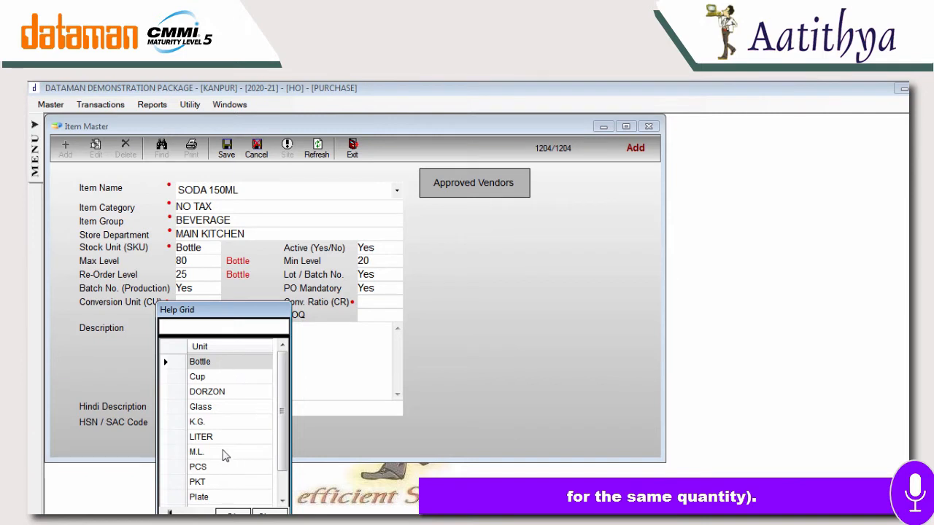
type("G")
key("Return")
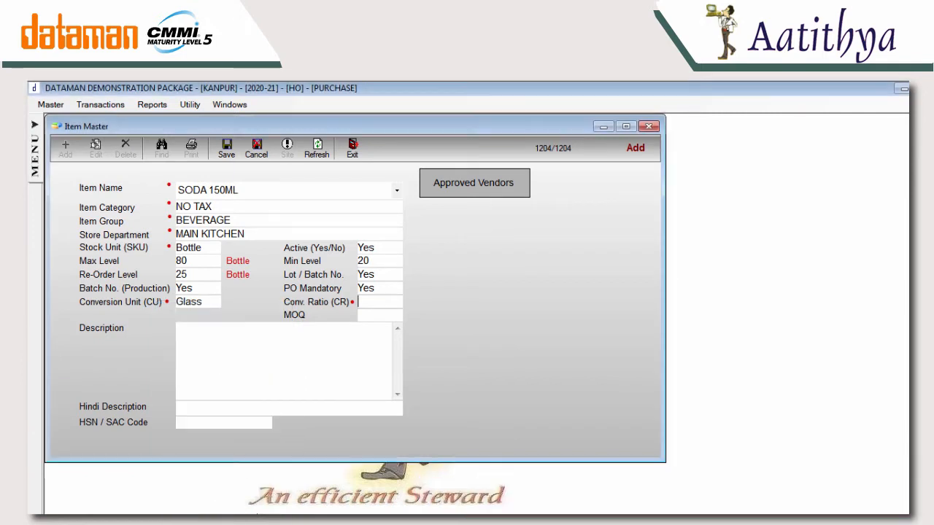
left_click(381, 315)
left_click(380, 304)
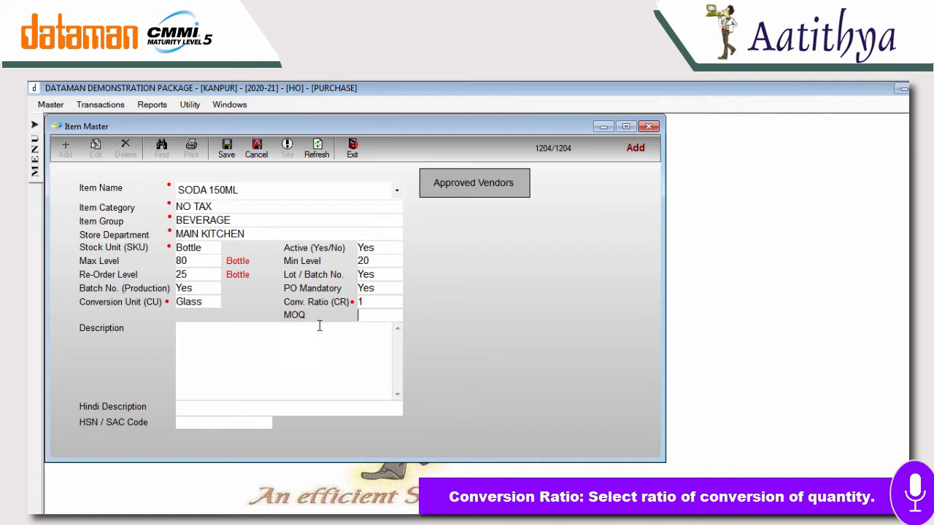
Step: Enter a minimum order quantity of 50 and the HSN/SAC code G2510 for the item
left_click(370, 315)
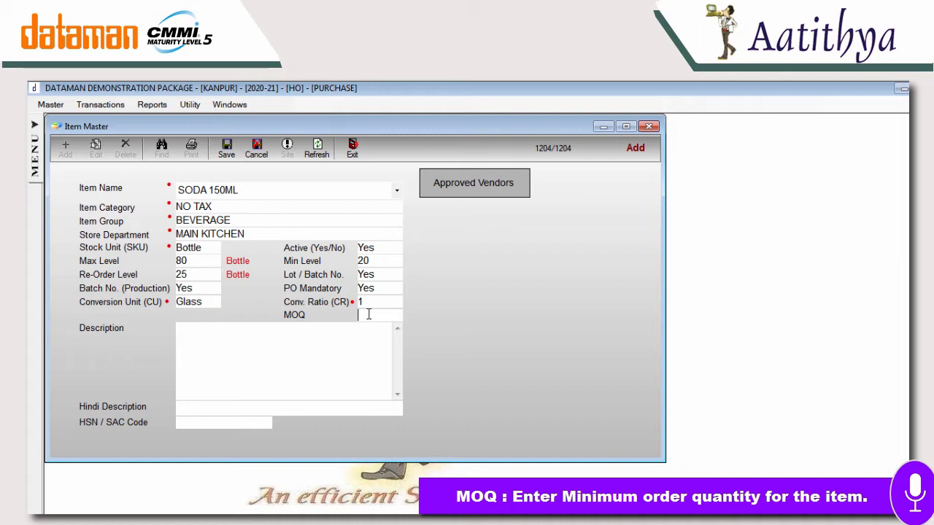
type("50")
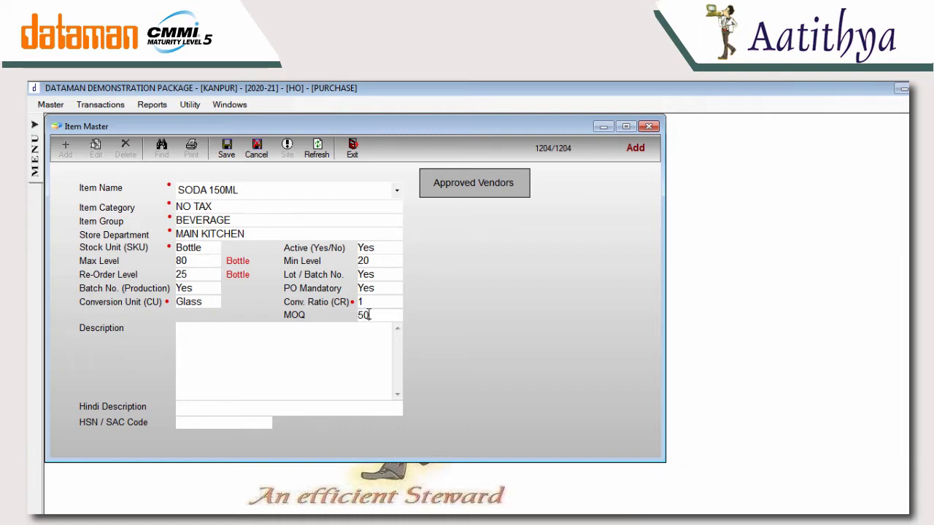
left_click(194, 423)
key("Return")
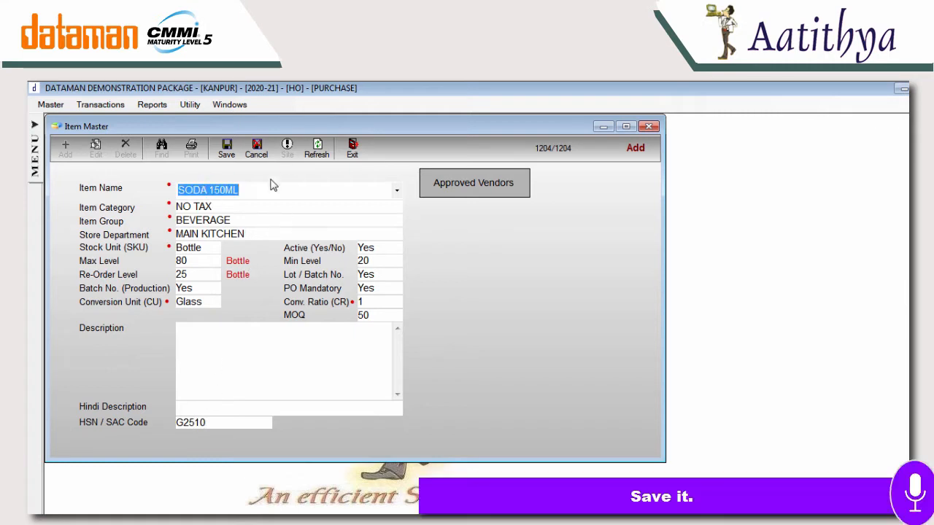
Step: Save the SODA 150ML item and close the Item Master
left_click(227, 148)
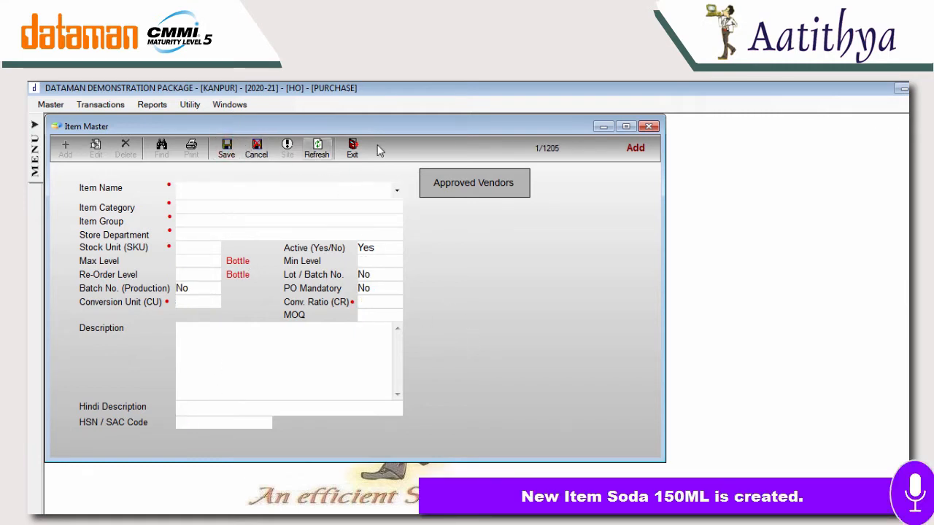
left_click(351, 149)
Step: Open the Opening Stock Entry form and start a new entry
left_click(48, 102)
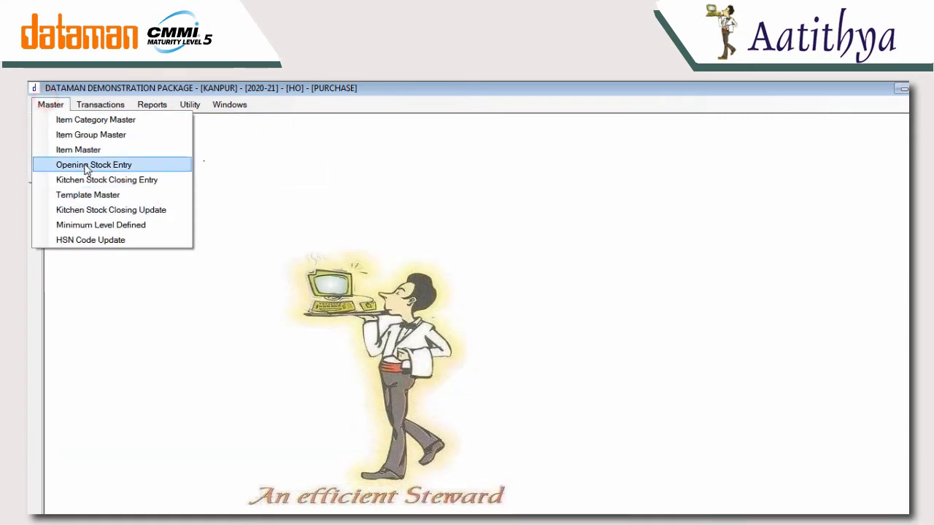
left_click(86, 166)
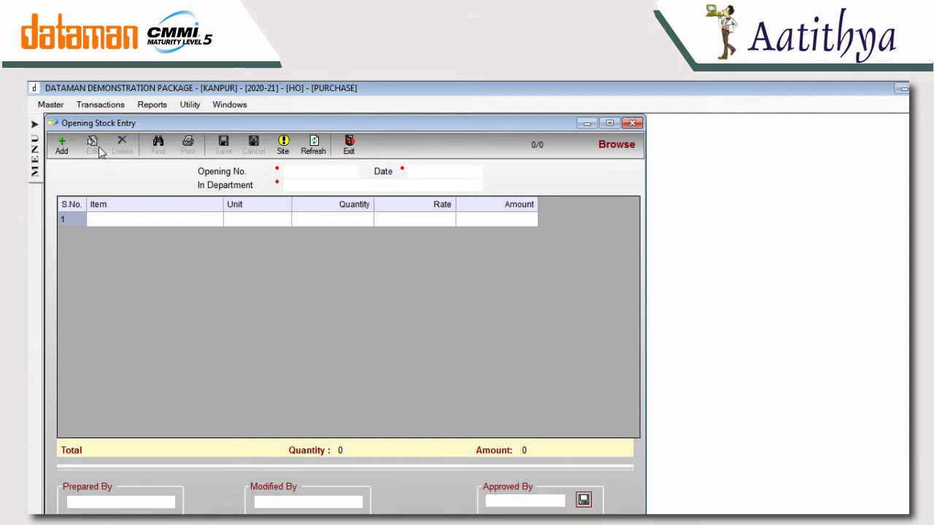
left_click(62, 146)
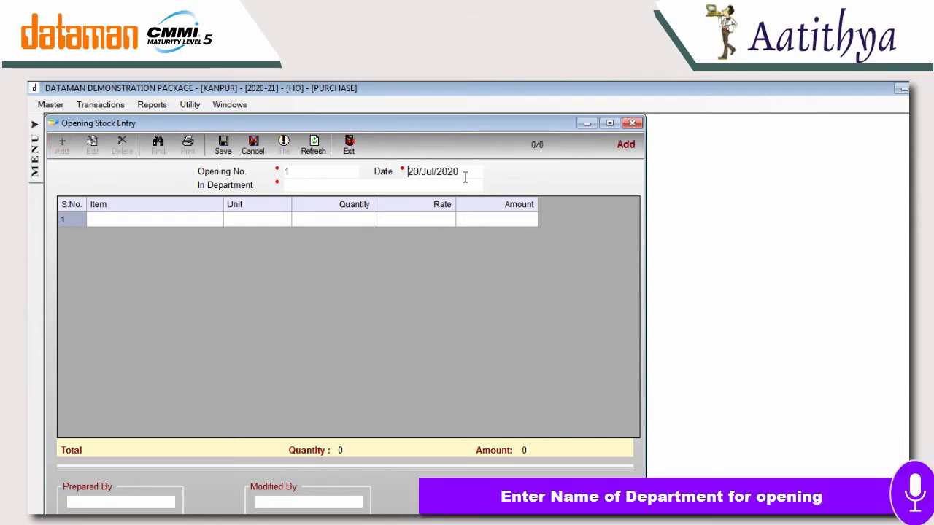
Step: Set the opening stock entry's department to MAIN KITCHEN and its date to 01/Apr/2020
left_click(339, 186)
type("M")
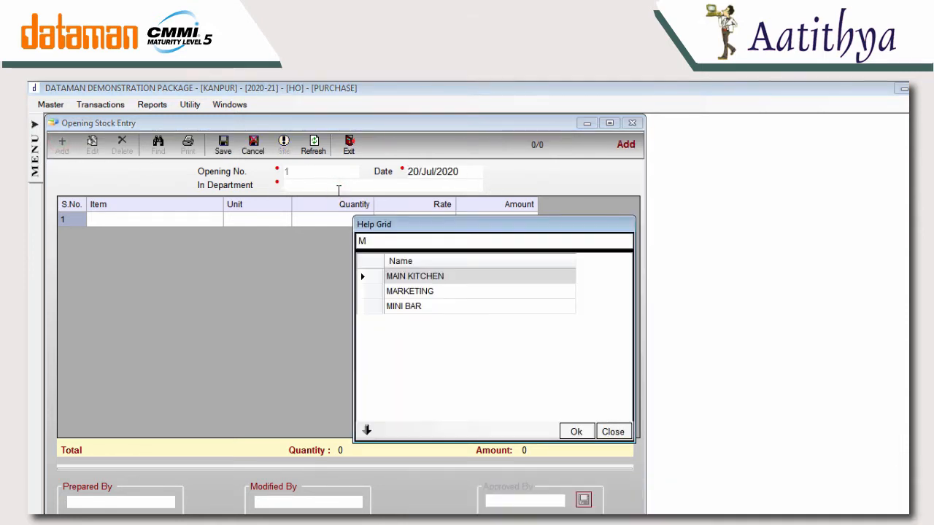
key("Return")
type("01.04")
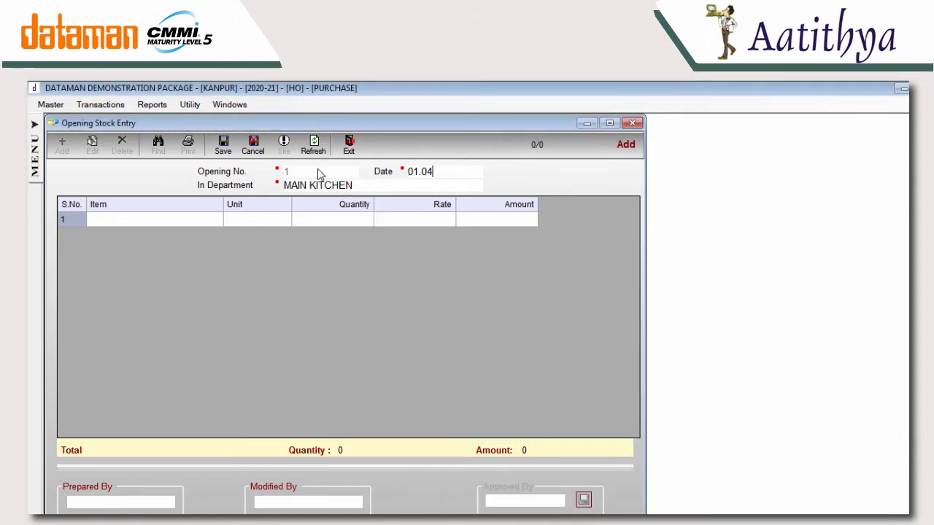
key("Return")
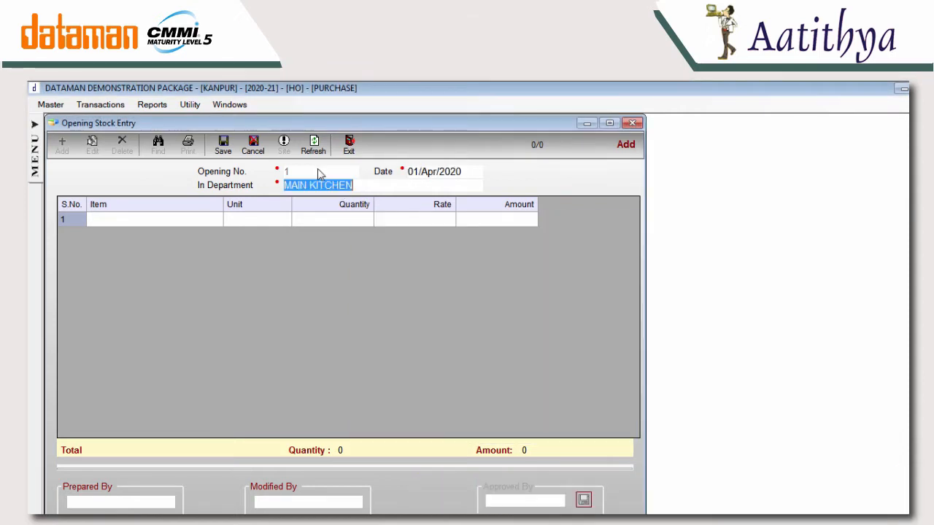
Step: Add the item ICE CREAM PISTA 5 LIT) to the first row with a quantity of 50
left_click(153, 218)
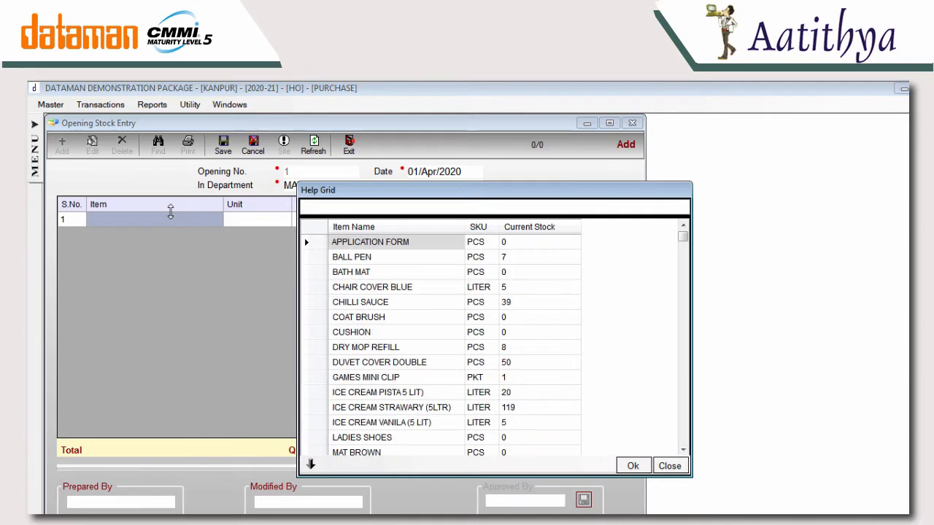
left_click(399, 392)
left_click(630, 464)
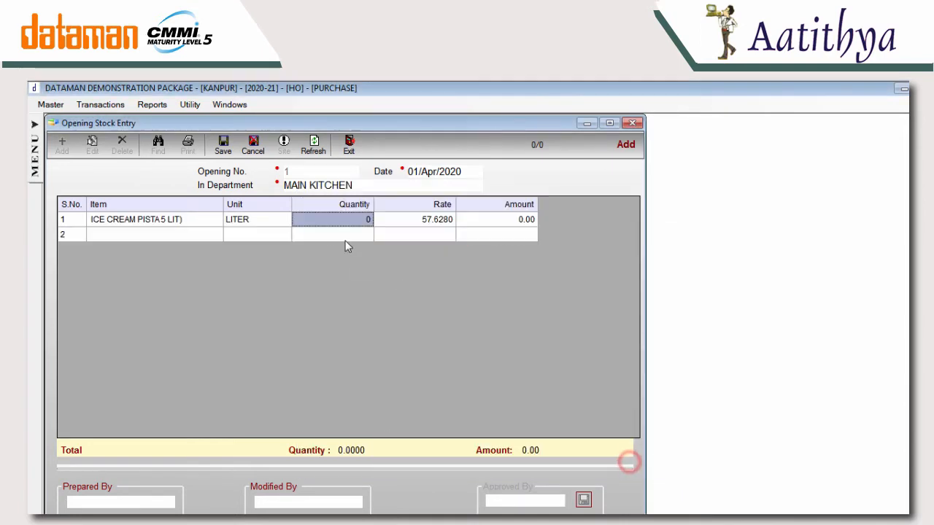
type("50")
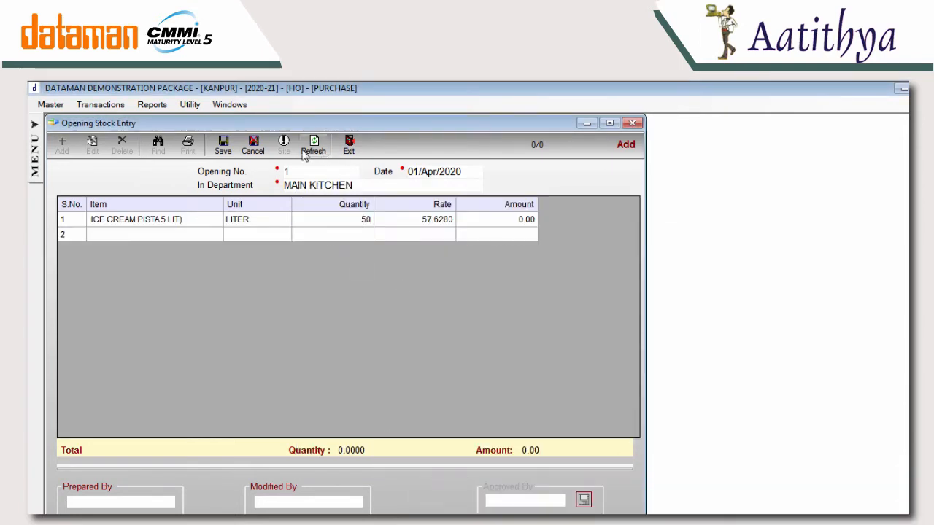
Step: Add GARLIC as the second item with a quantity of 50 and a rate of 60
left_click(162, 235)
type("G")
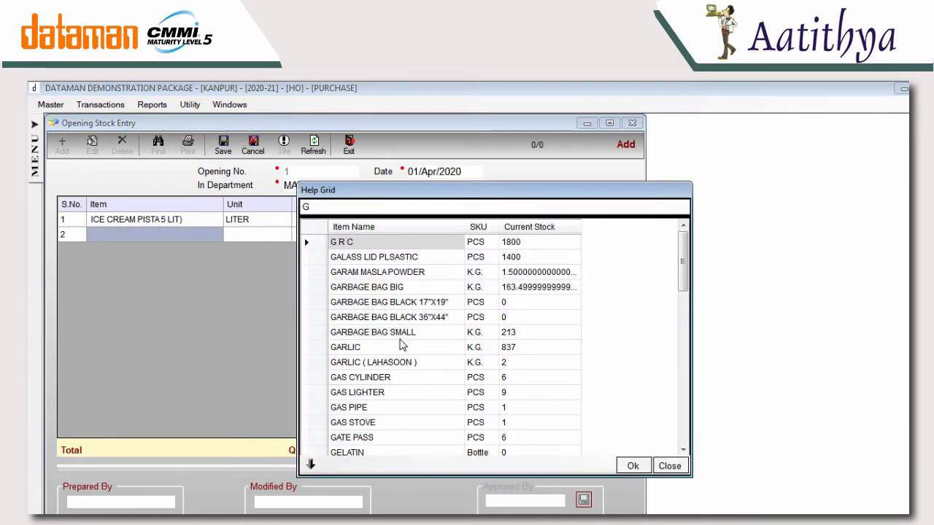
left_click(376, 341)
left_click(633, 465)
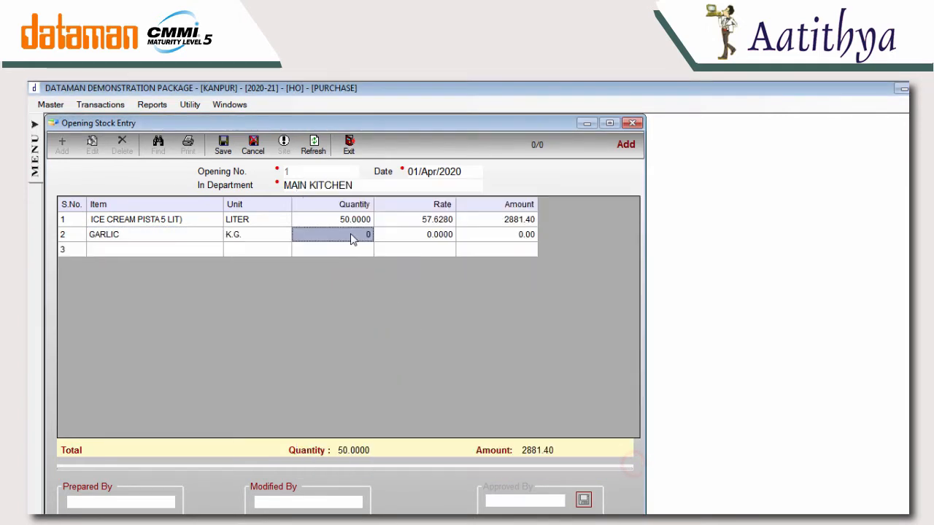
type("50")
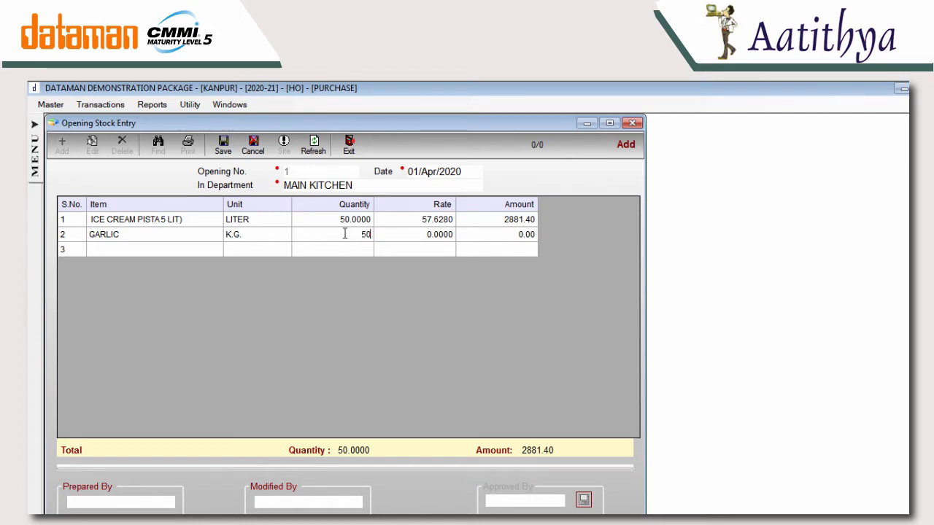
key("Return")
type("60")
key("Return")
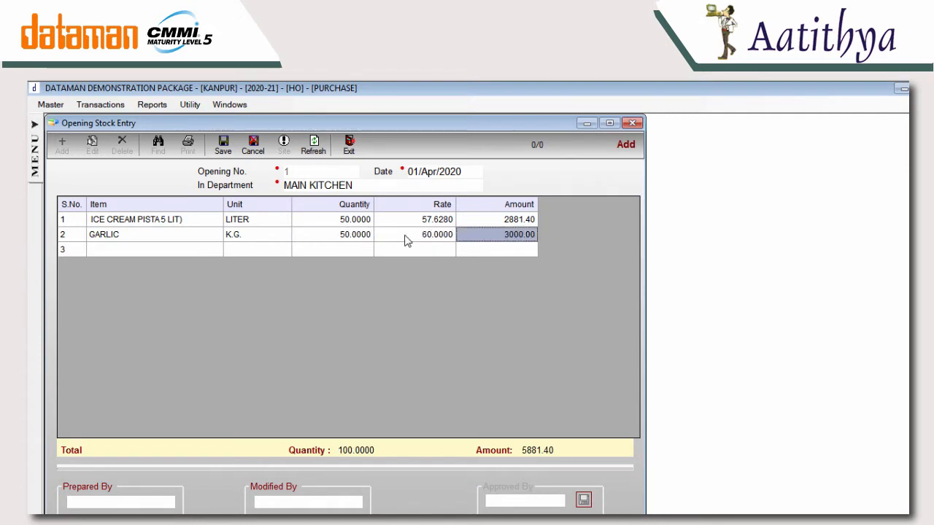
Step: Add NAP BUFFET DINNER as the third item with a quantity of 30 and a rate of 30
left_click(127, 249)
type("N")
left_click(629, 467)
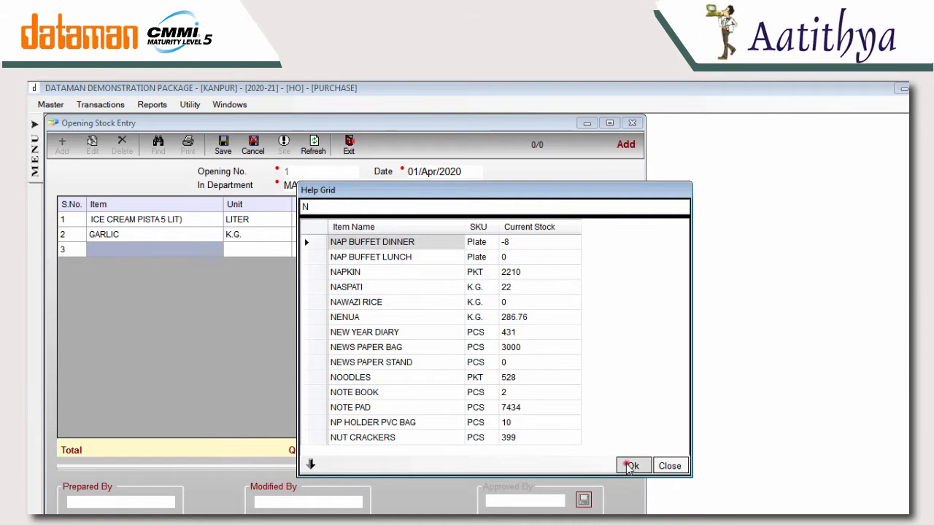
type("30")
key("Return")
left_click(440, 249)
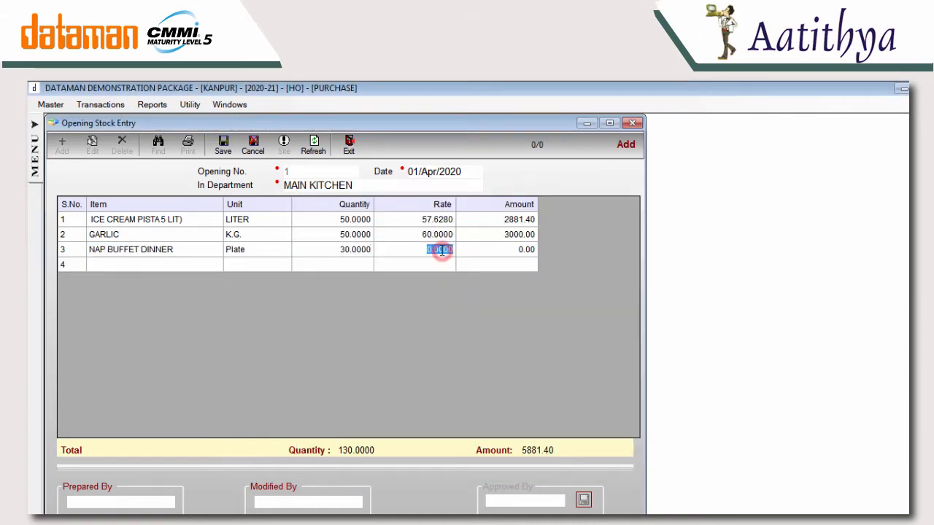
type("30")
key("Return")
Step: Add HALDI POWER as the fourth item with a quantity of 60
left_click(109, 265)
type("H")
left_click(397, 302)
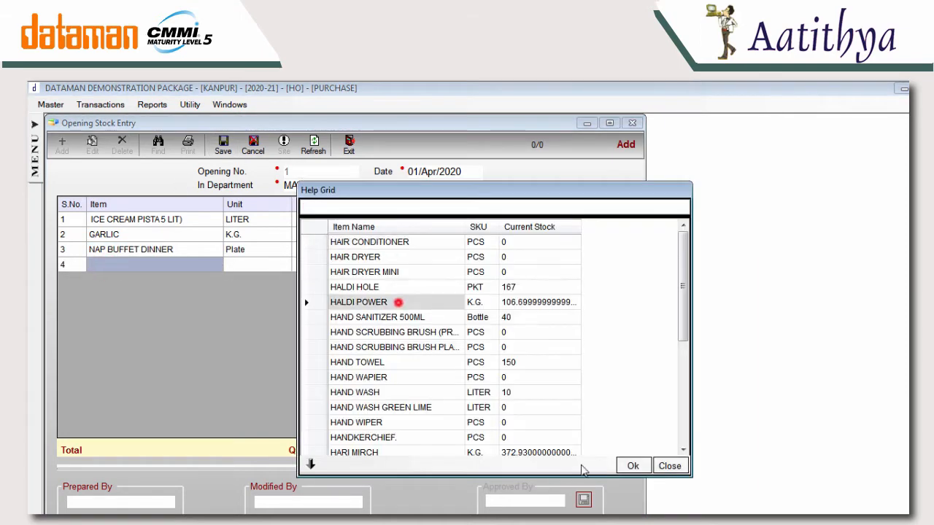
left_click(620, 469)
type("60")
key("Return")
left_click(405, 261)
left_click(329, 254)
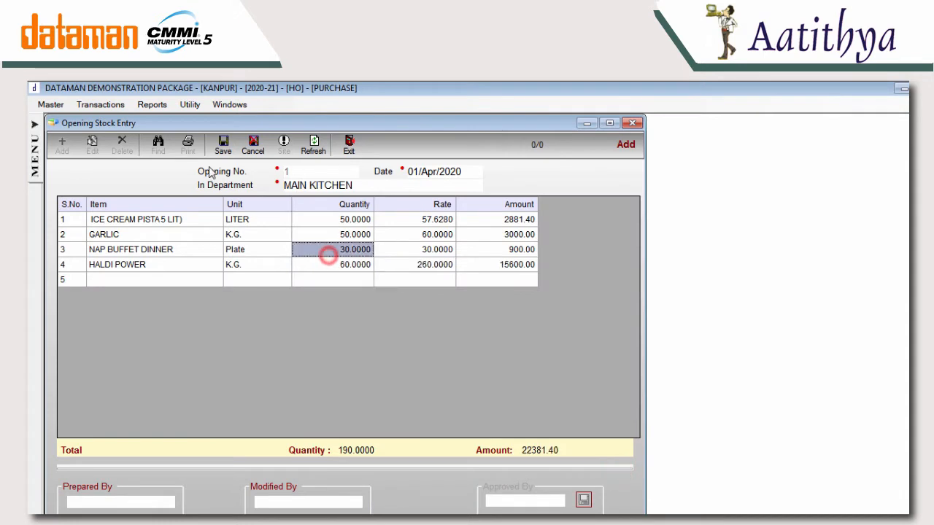
Step: Save the opening stock entry, cancel the new blank entry and close the form
left_click(224, 146)
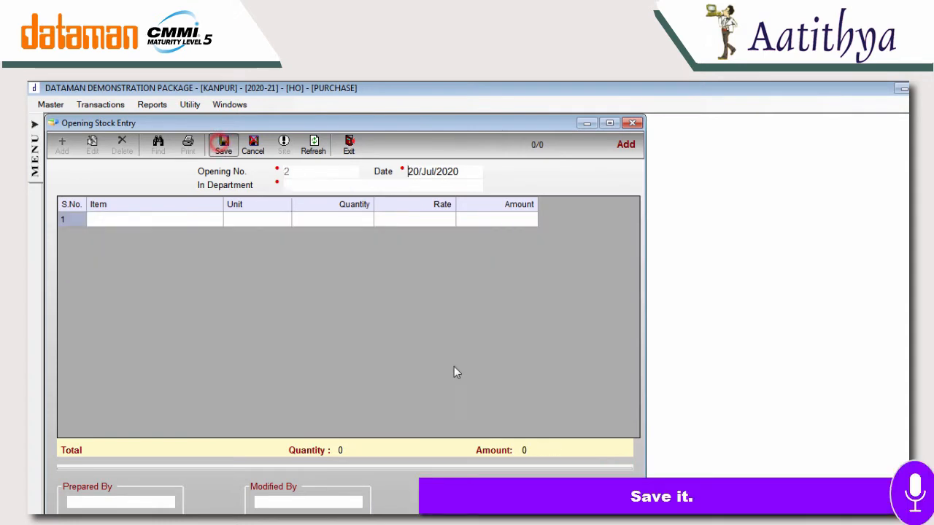
left_click(264, 146)
left_click(534, 381)
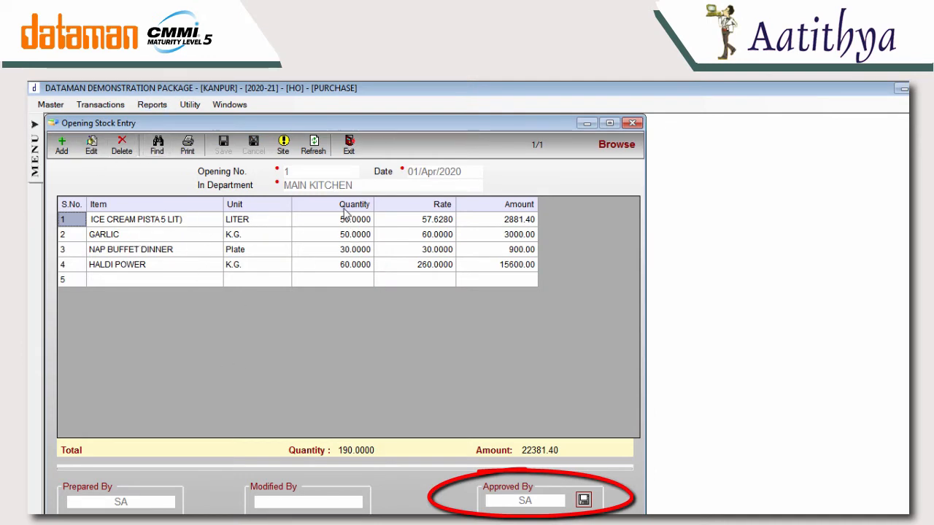
left_click(349, 145)
Step: Open the Kitchen Stock Closing Entry form and start a new entry
left_click(40, 106)
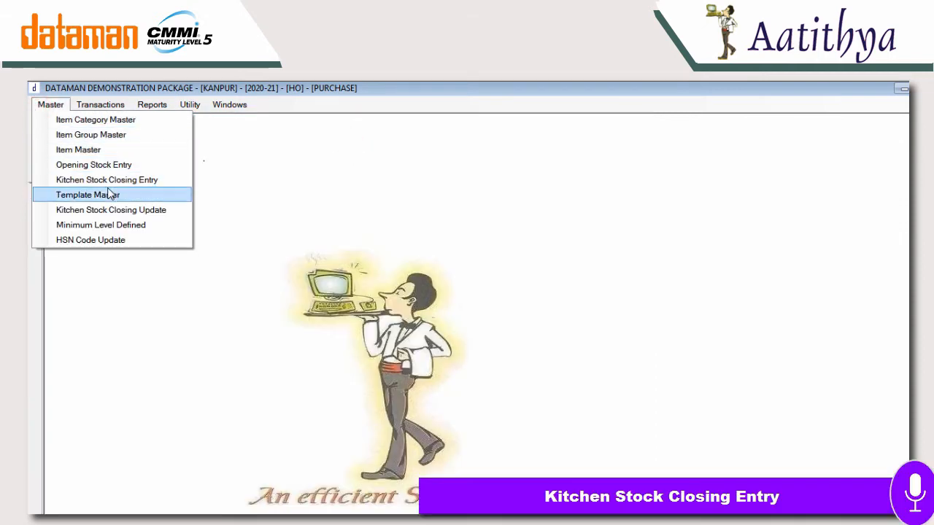
left_click(108, 182)
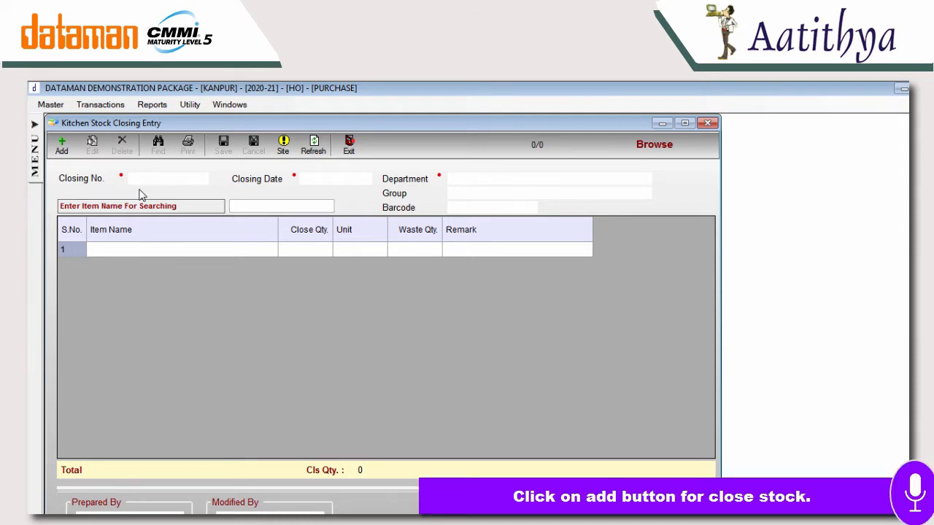
left_click(61, 144)
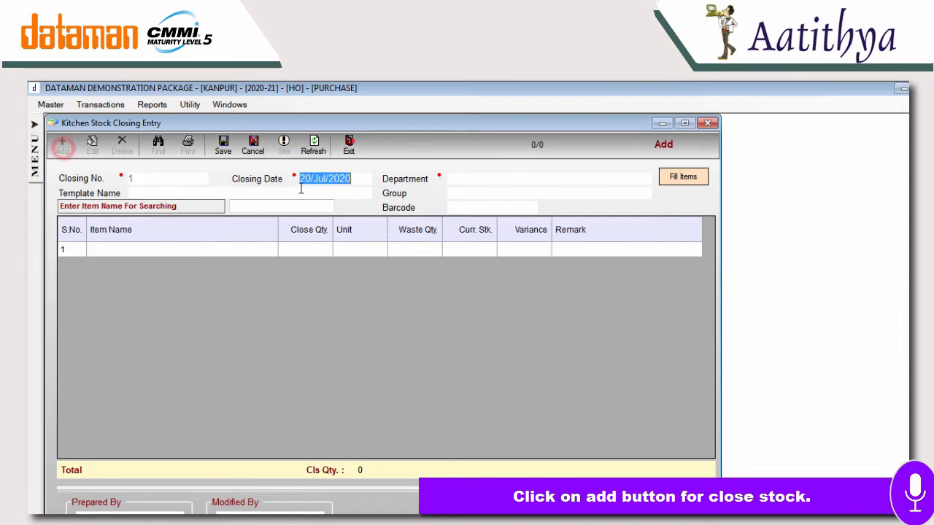
Step: Set the closing entry's department to MAIN KITCHEN and fill the grid with its items
left_click(519, 177)
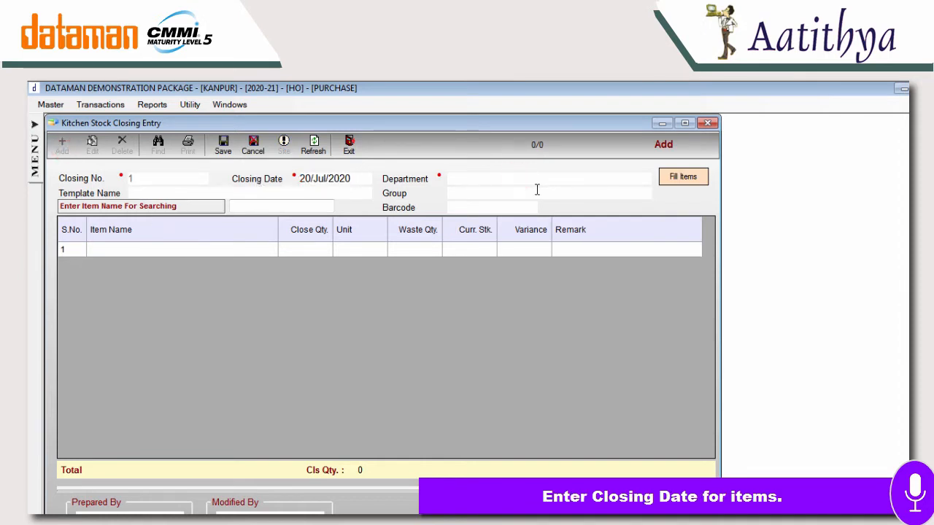
type("M")
key("BackSpace")
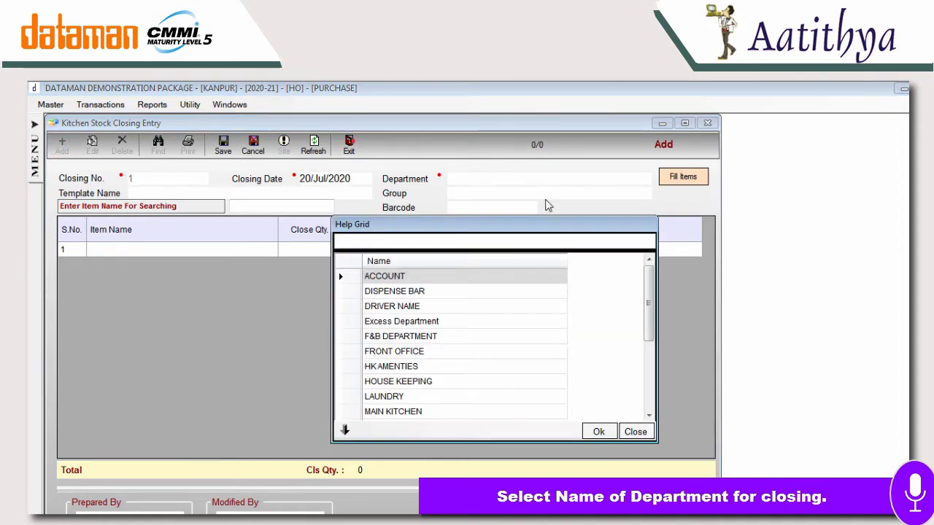
type("M")
left_click(598, 431)
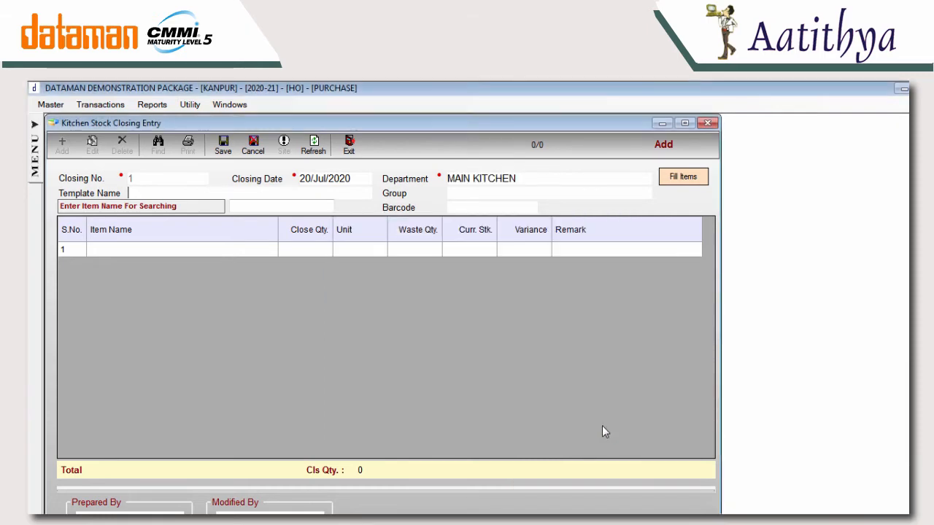
left_click(670, 183)
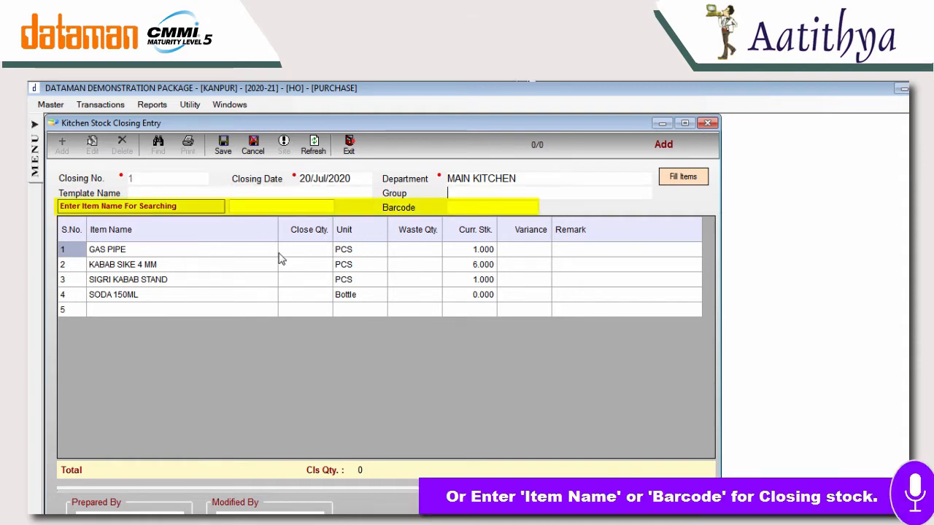
Step: Enter closing quantities of 20 for GAS PIPE and 3 for KABAB SIKE 4 MM
left_click(324, 254)
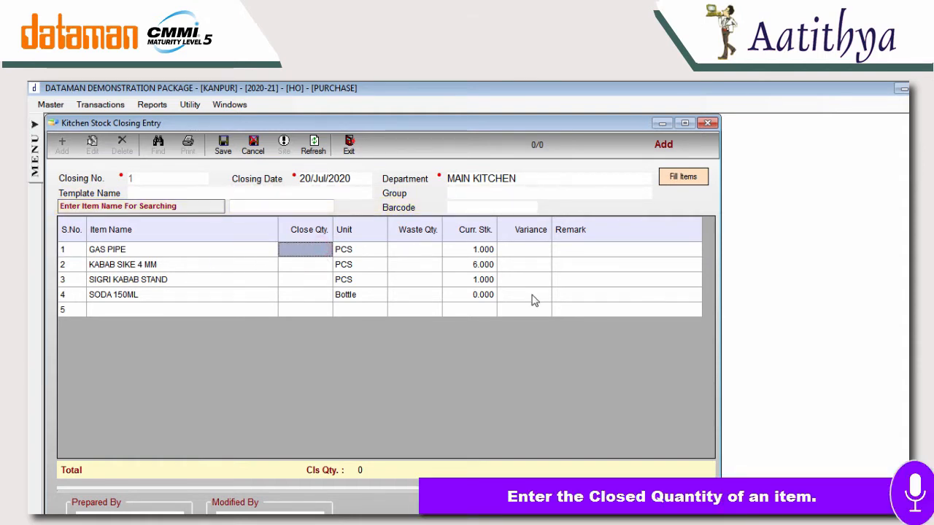
type("20")
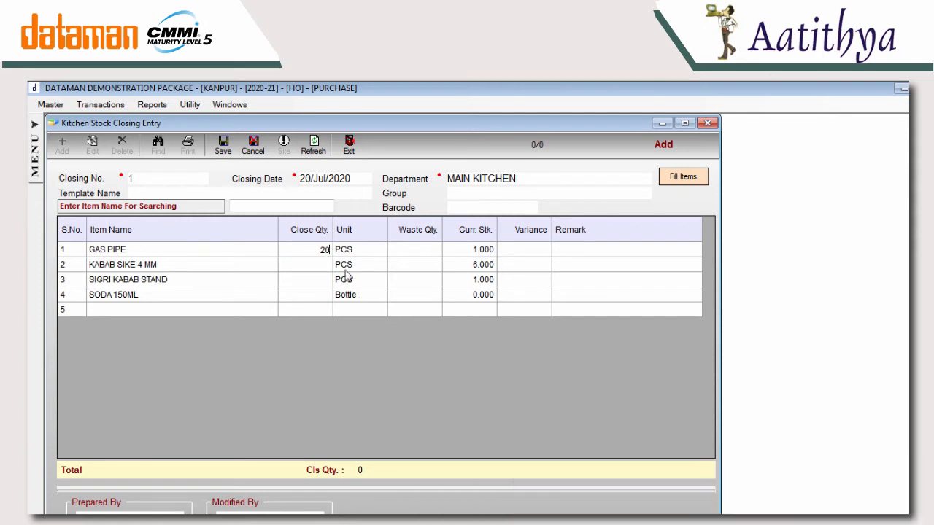
key("Return")
left_click(314, 264)
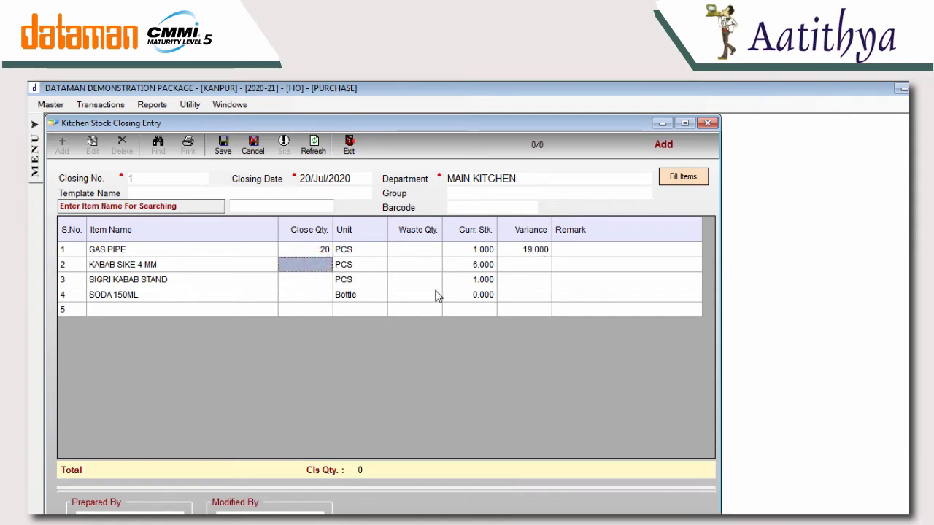
type("3")
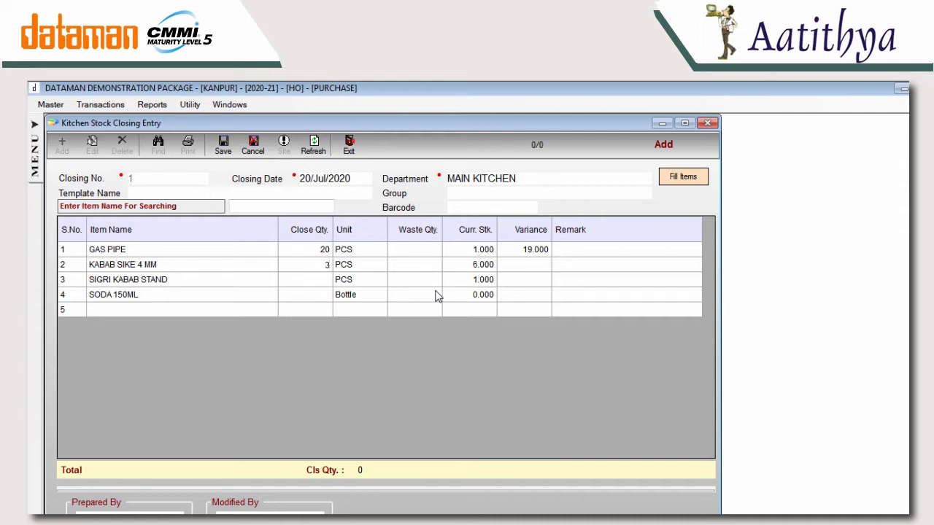
key("Return")
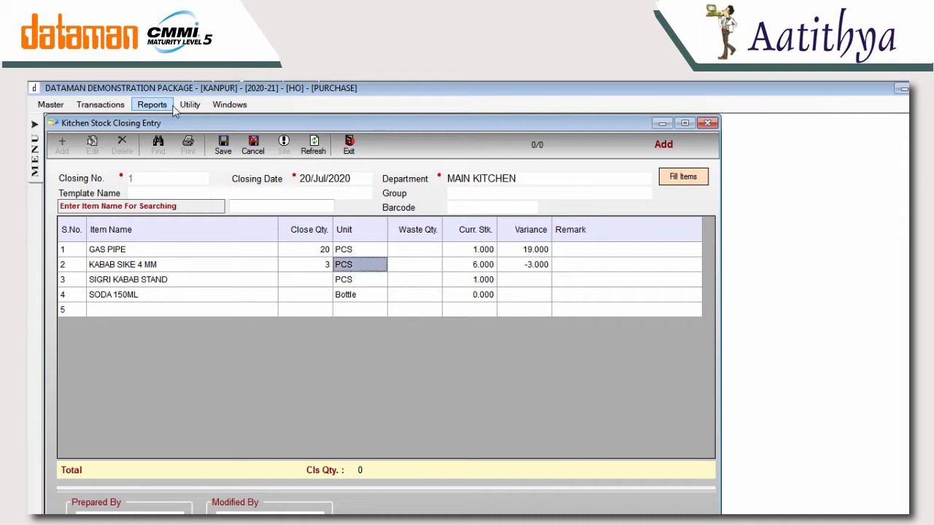
Step: Generate the Stock Summary report filtered to the MAIN KITCHEN department and look through its item balances
left_click(153, 105)
mouse_move(392, 348)
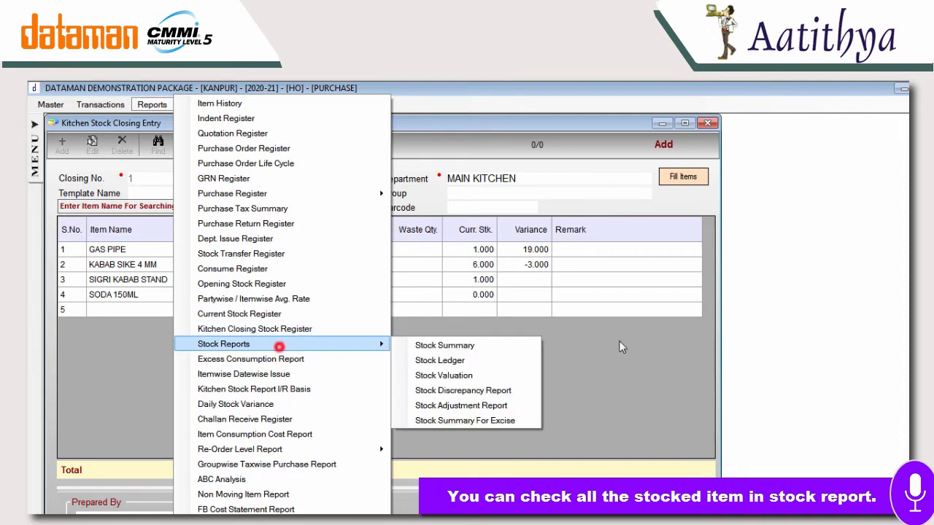
left_click(464, 348)
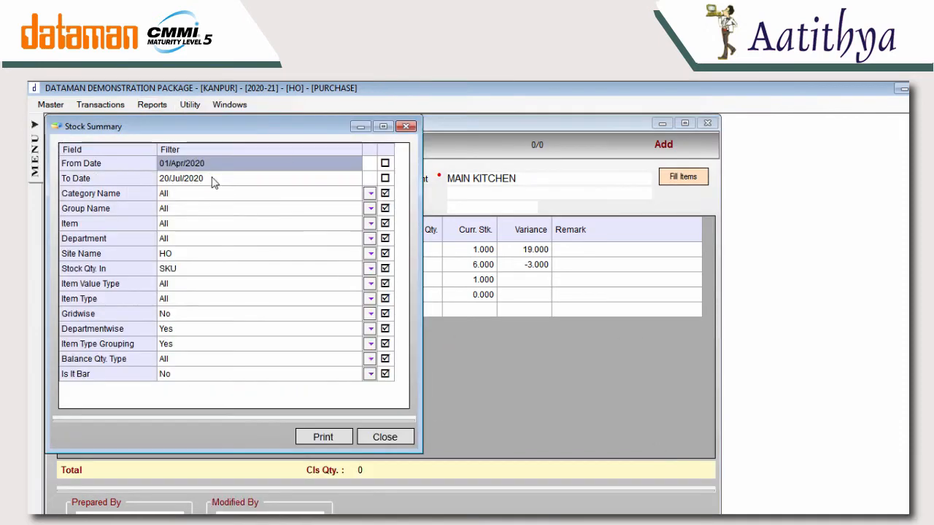
left_click(367, 240)
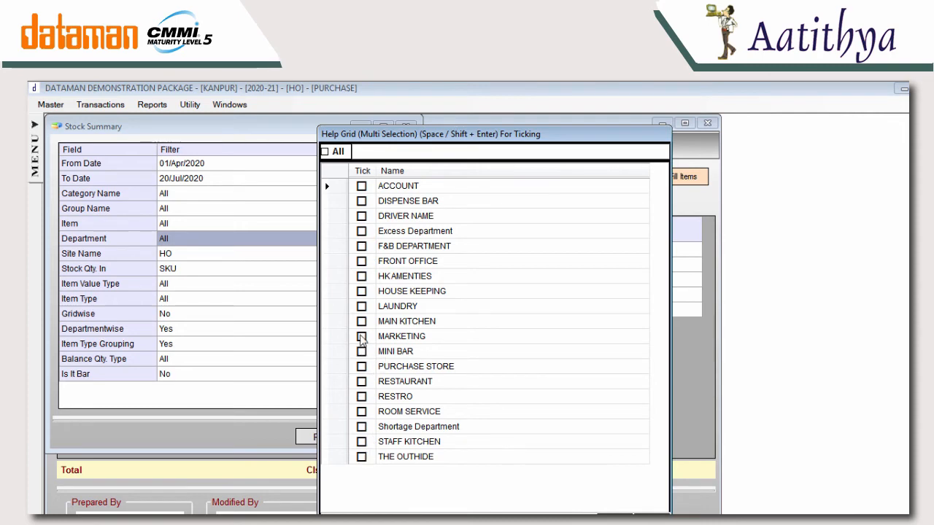
left_click(361, 321)
key("Return")
left_click(314, 436)
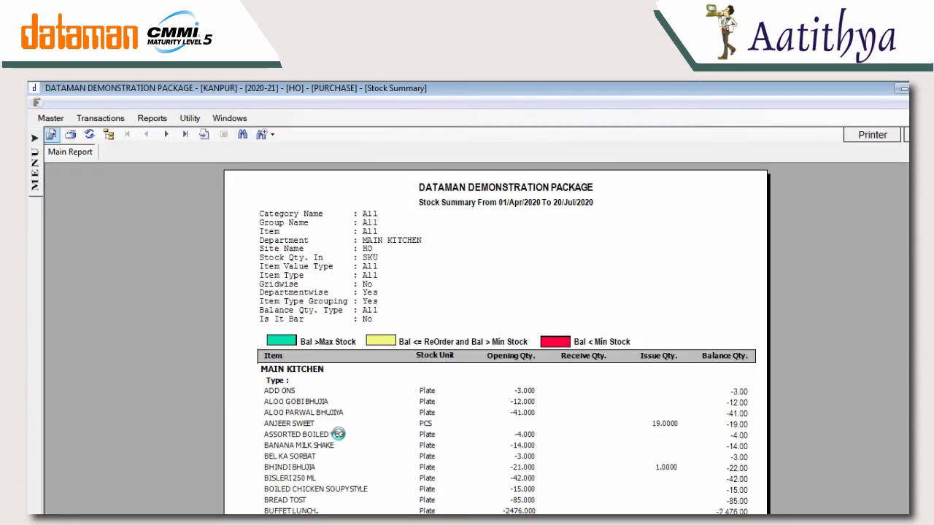
scroll(496, 340, "down", 5)
scroll(496, 339, "up", 3)
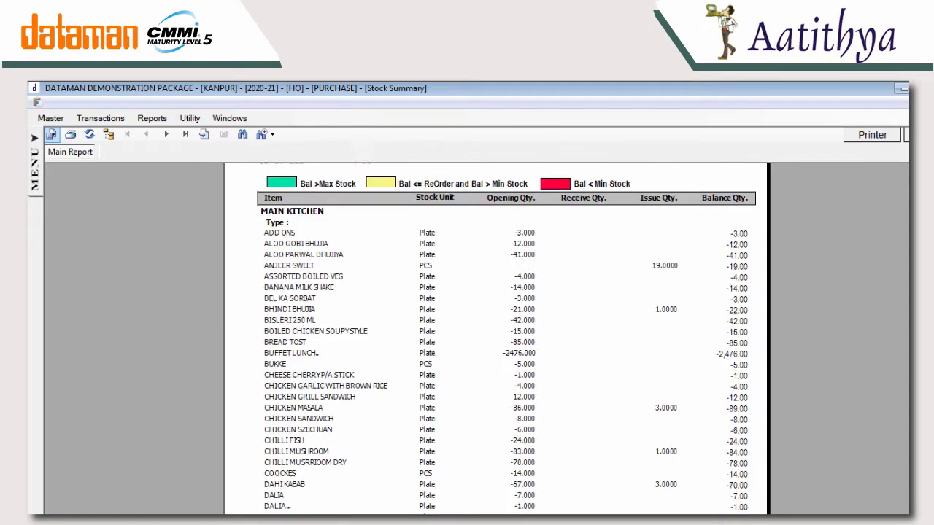
Step: Limit the Stock Summary report to the items GAS PIPE and KABAB SIKE 4 MM for MAIN KITCHEN and regenerate it
left_click(907, 134)
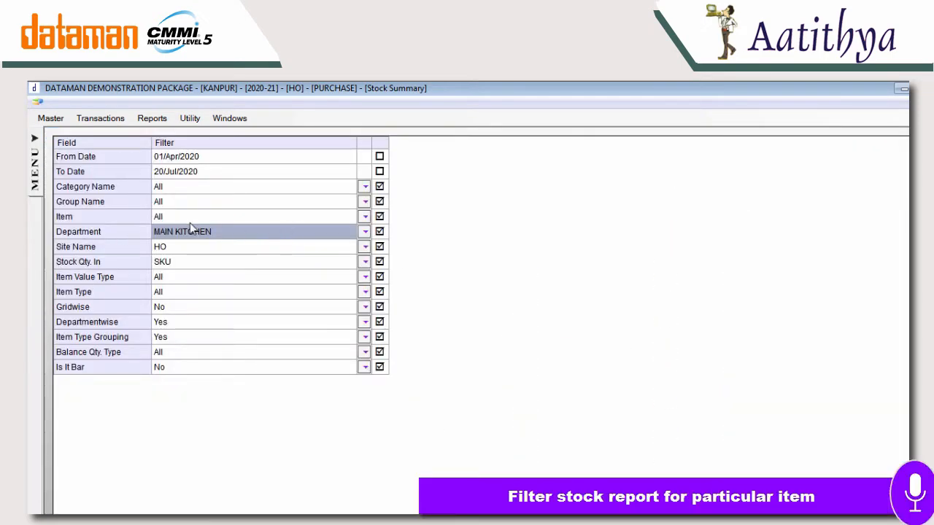
left_click(364, 216)
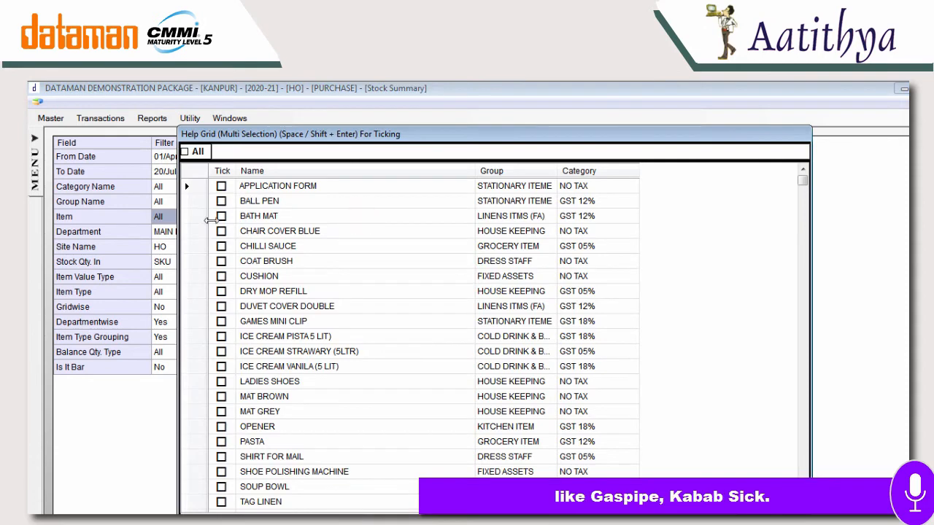
type("G")
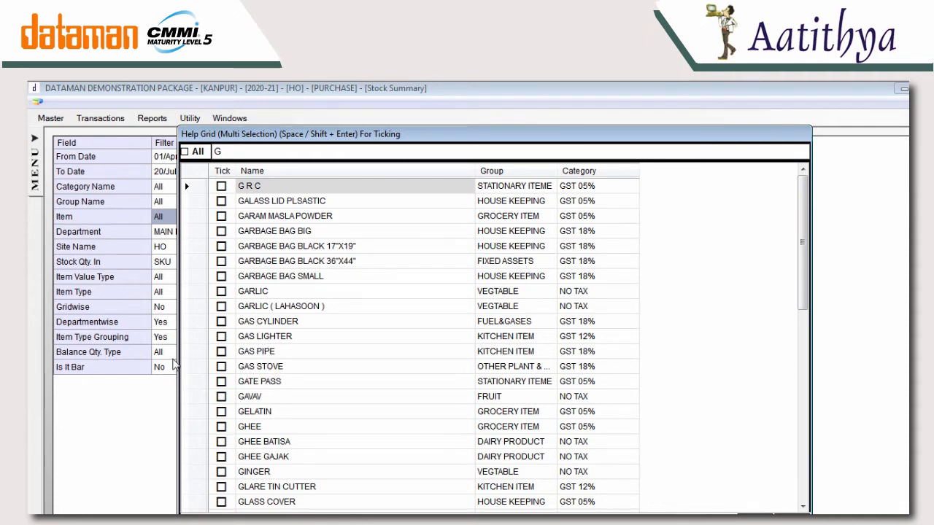
left_click(221, 351)
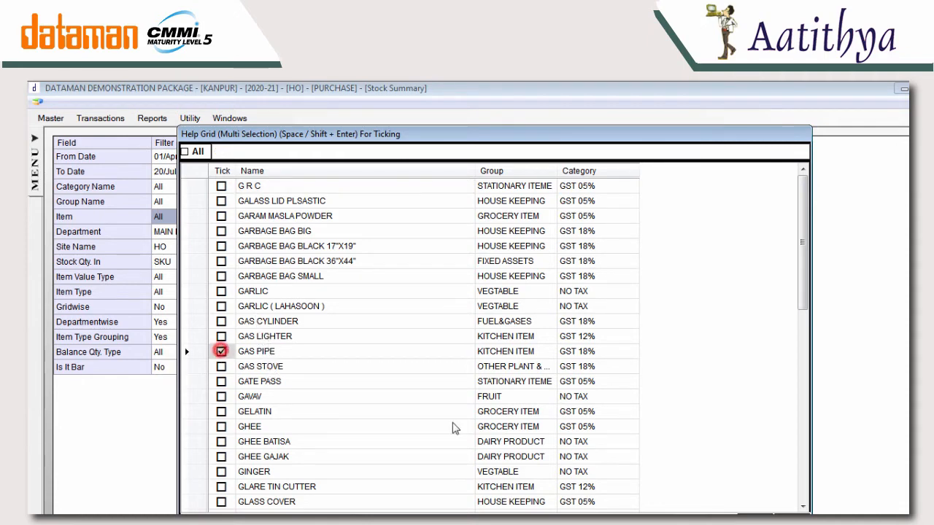
left_click(249, 172)
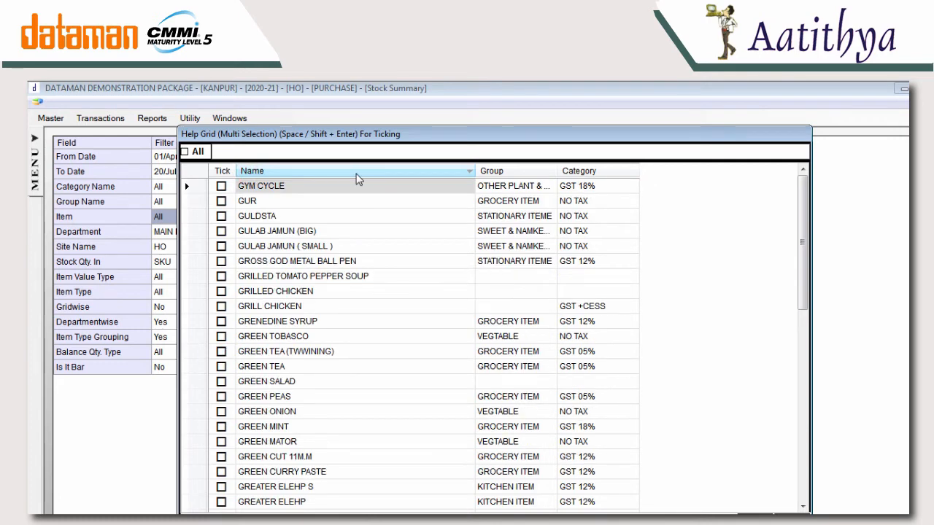
type("KAB")
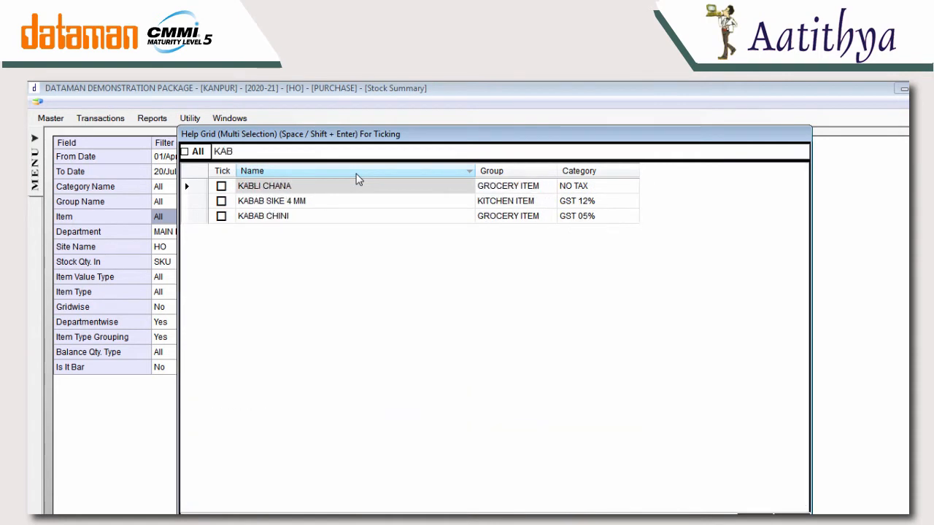
left_click(221, 201)
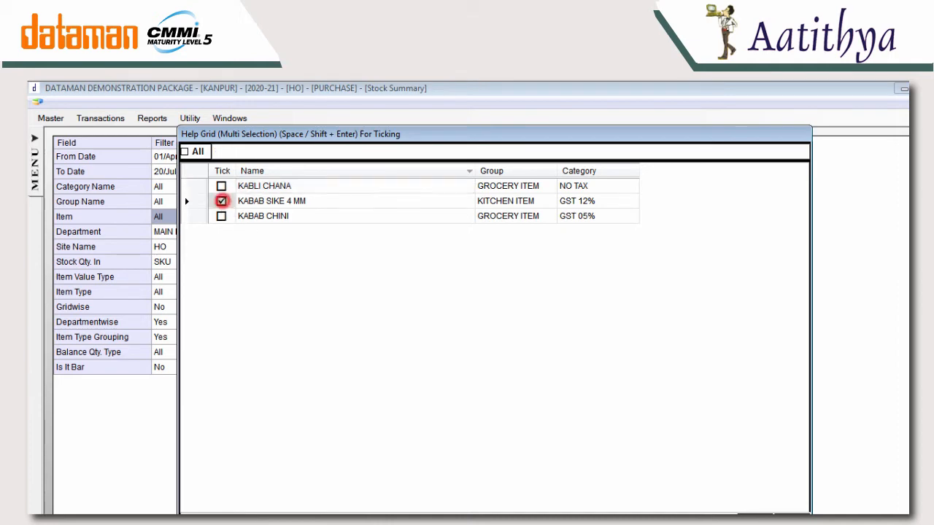
key("Return")
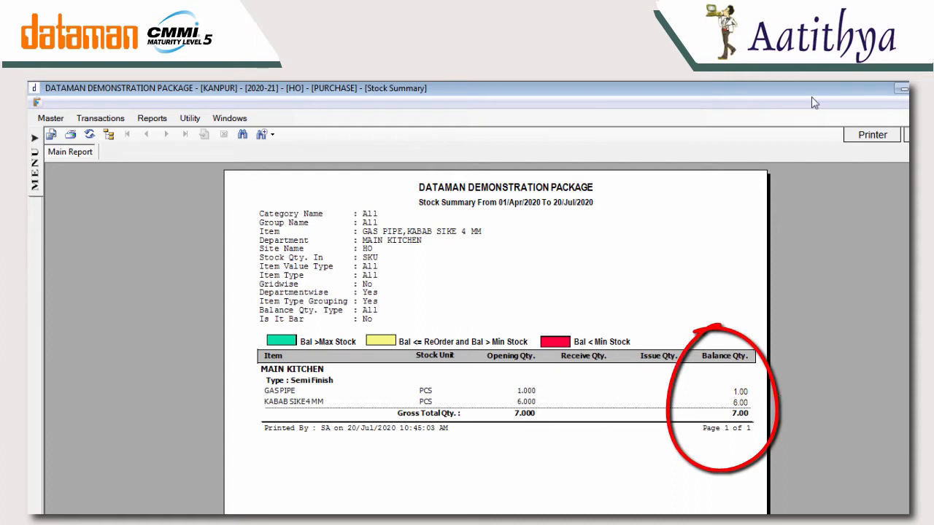
Step: Return to the open Kitchen Stock Closing Entry and set the closing quantity of KABAB SIKE 4 MM to 30
left_click(229, 118)
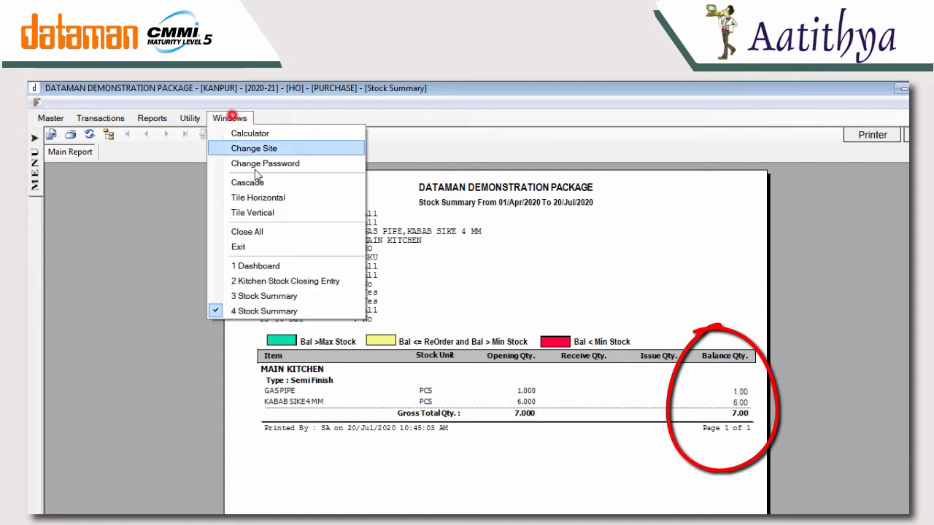
left_click(282, 283)
left_click(324, 262)
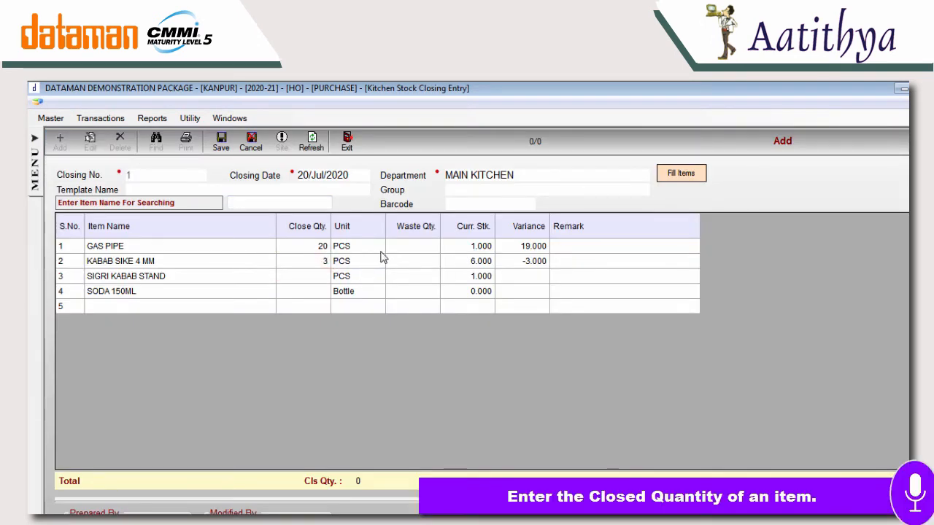
type("0")
key("Return")
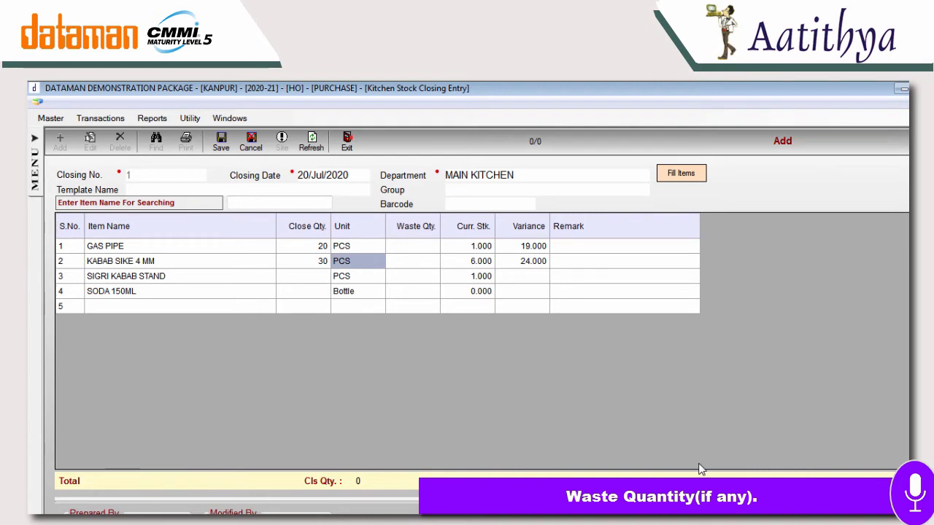
Step: Enter closing quantities of 20 for SIGRI KABAB STAND and 10 for SODA 150ML, then save and close the entry
left_click(322, 276)
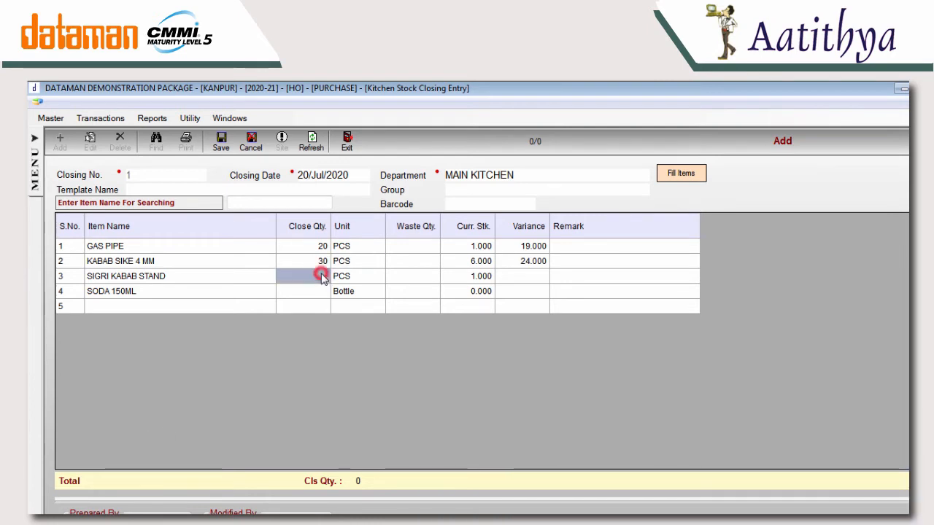
type("20")
key("Return")
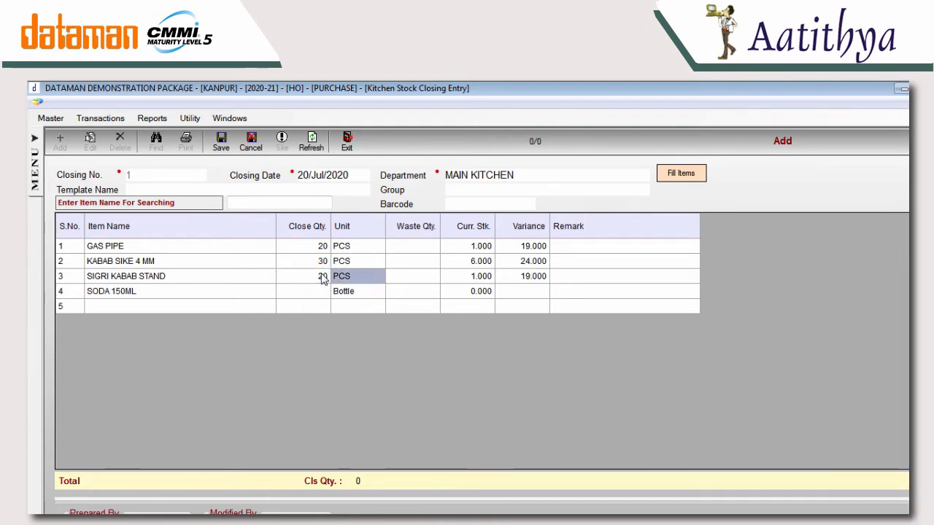
left_click(322, 291)
type("10")
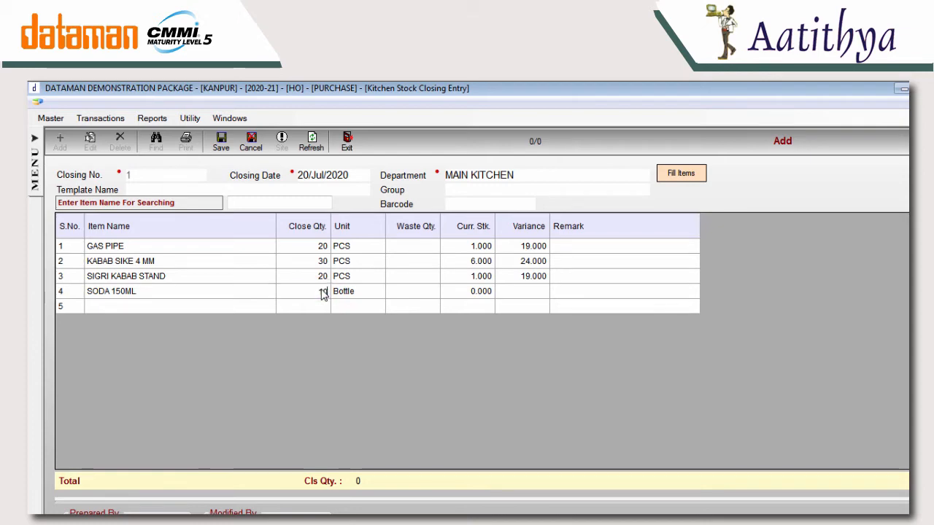
key("Return")
left_click(220, 141)
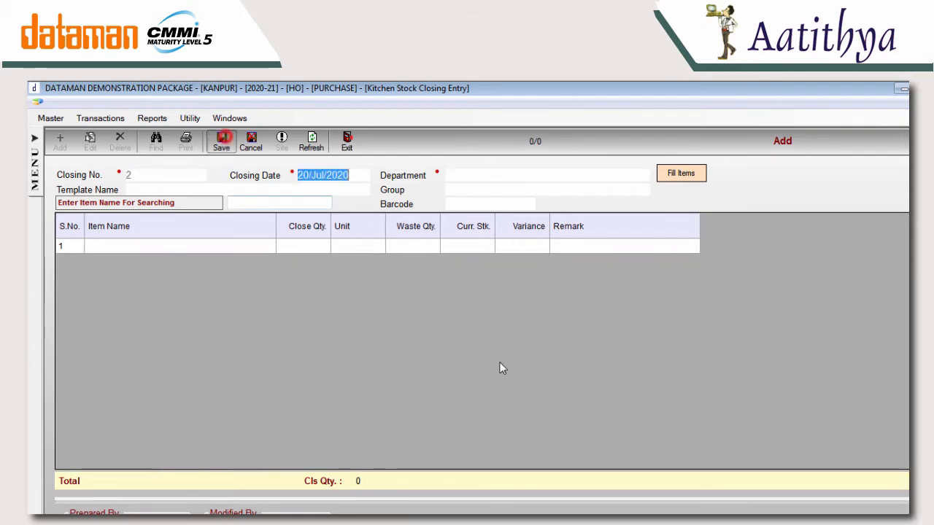
left_click(347, 141)
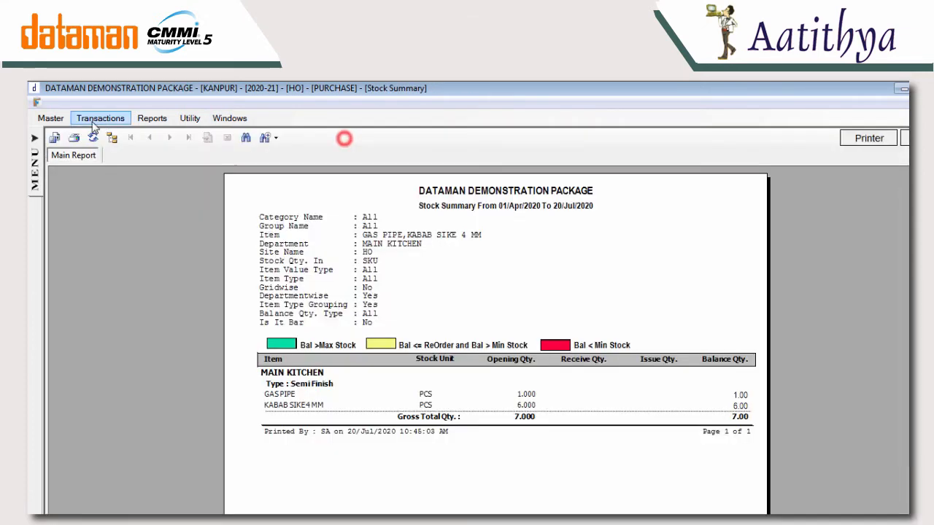
Step: Run the Kitchen Stock Closing Update for MAIN KITCHEN dated 20/Jul/2020 and regenerate the Stock Summary report
left_click(50, 118)
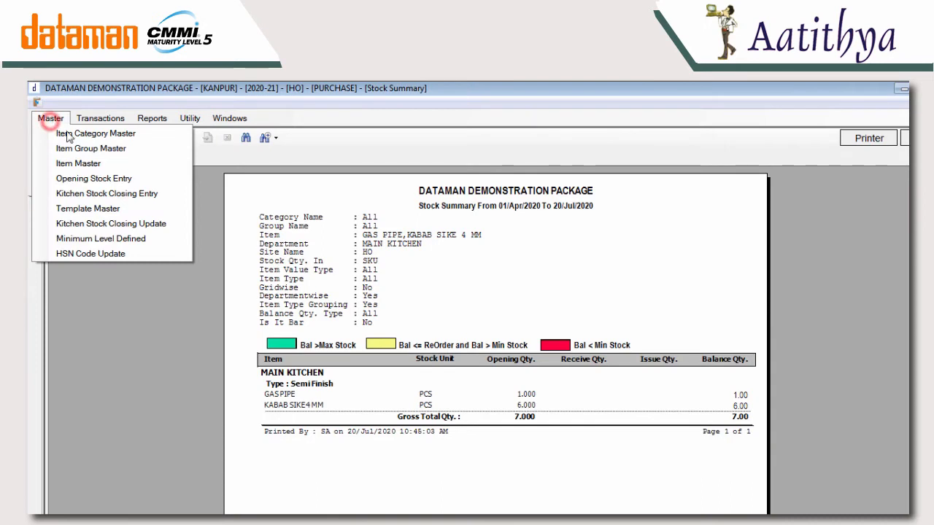
left_click(98, 225)
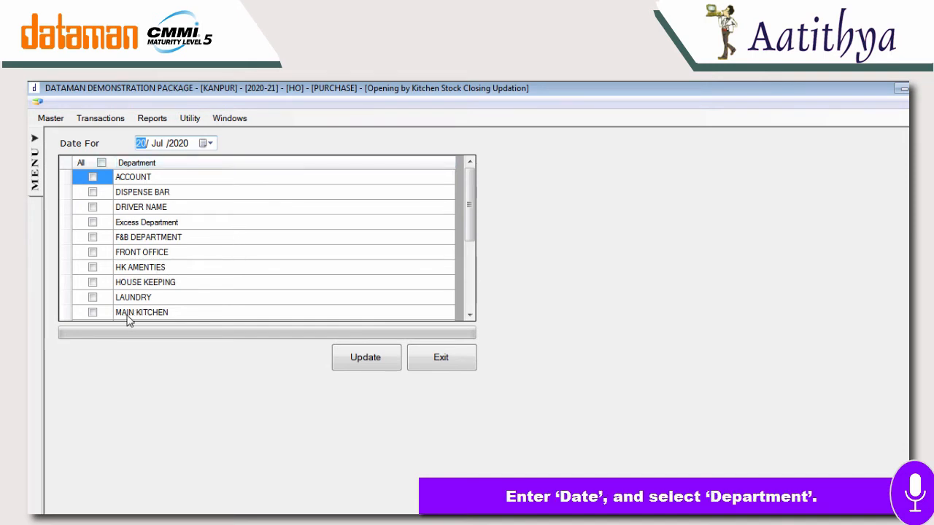
left_click(93, 312)
left_click(353, 359)
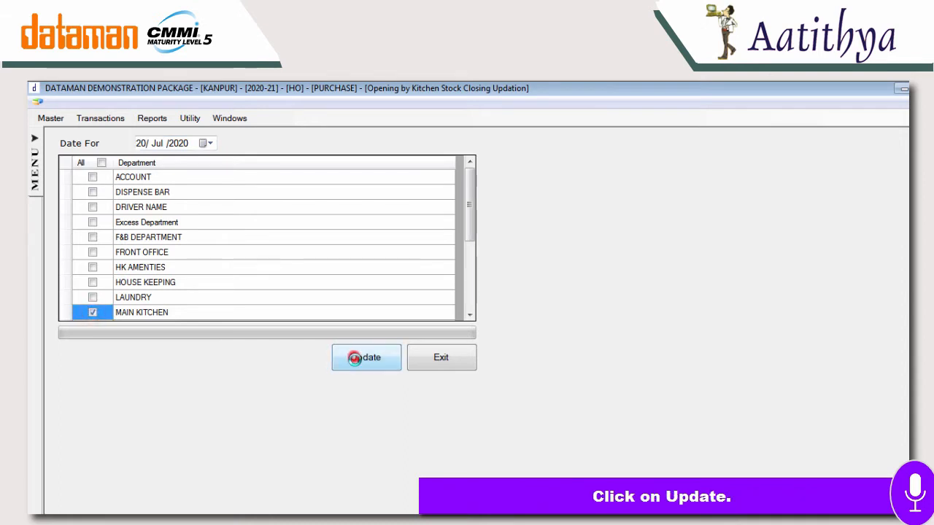
left_click(597, 382)
left_click(443, 356)
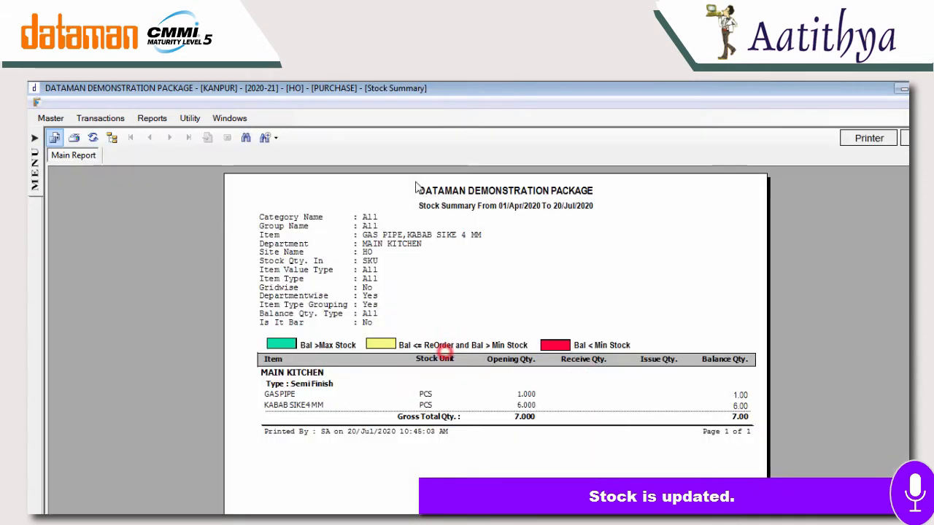
left_click(56, 139)
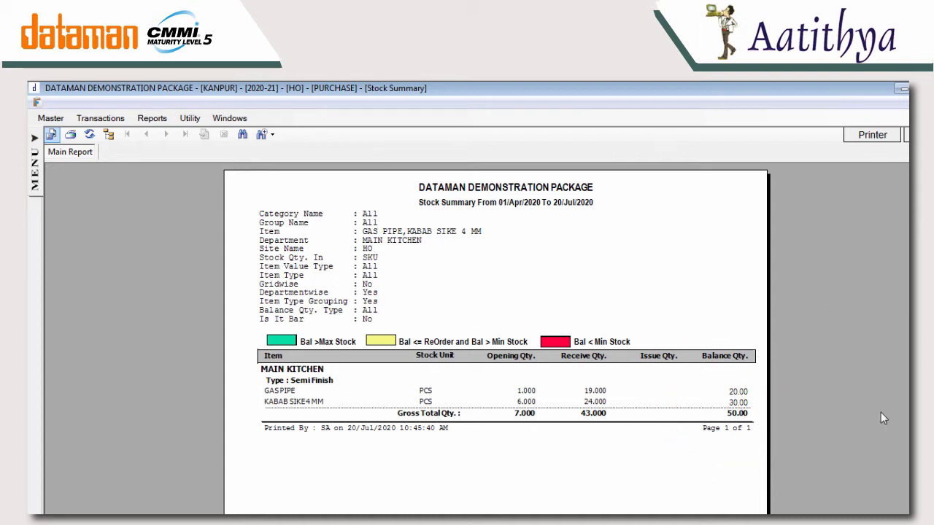
Step: Open the Template Master form and add a new template named ITEMS
left_click(100, 118)
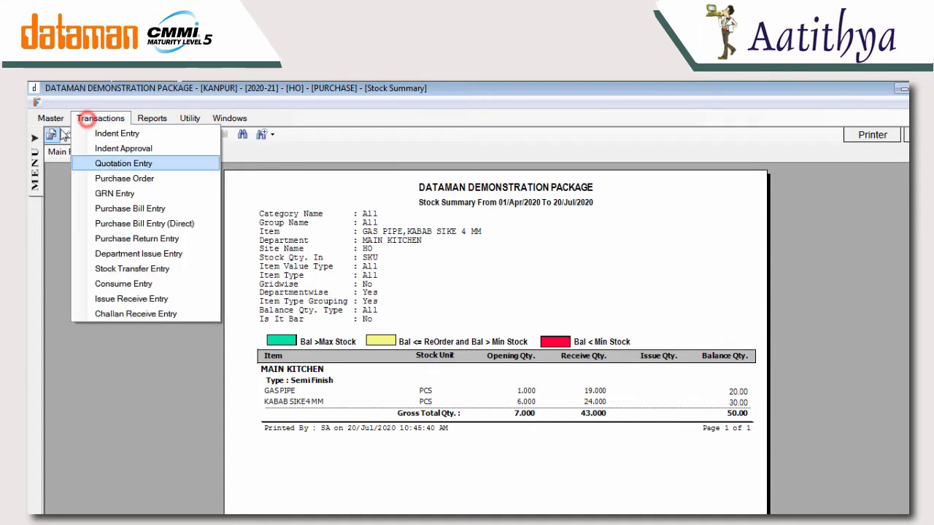
mouse_move(53, 121)
left_click(87, 209)
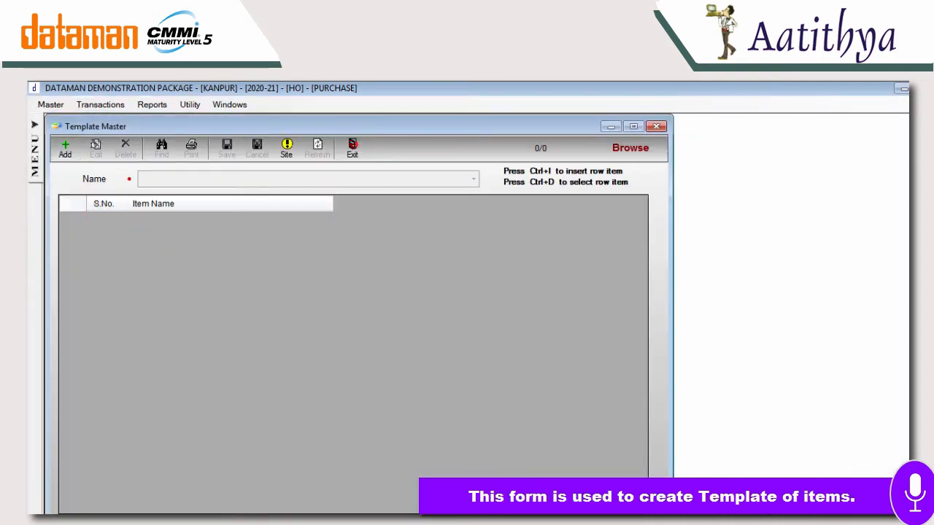
left_click(67, 148)
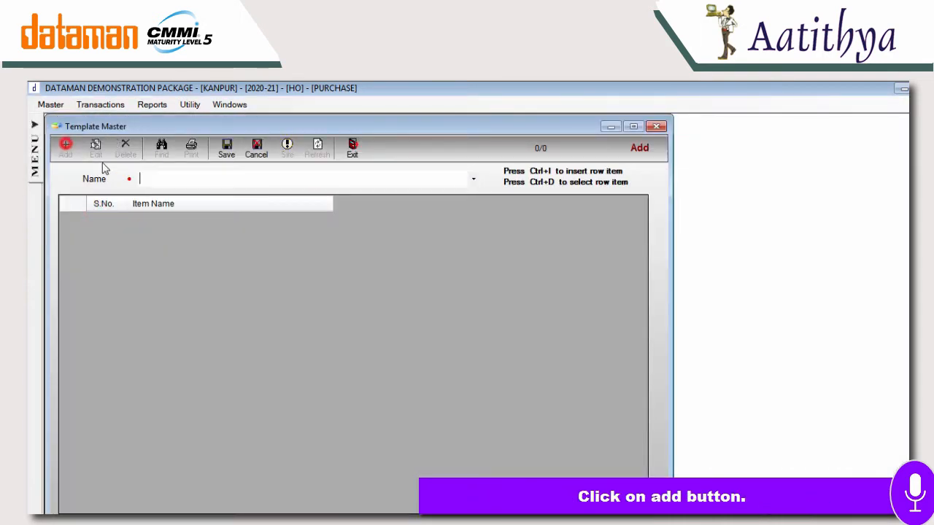
type("iT")
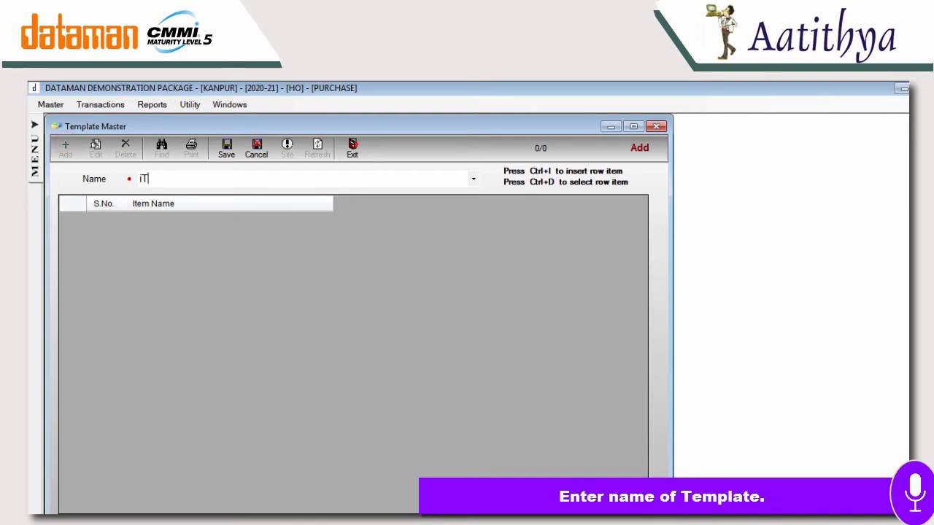
type("EMS")
key("Return")
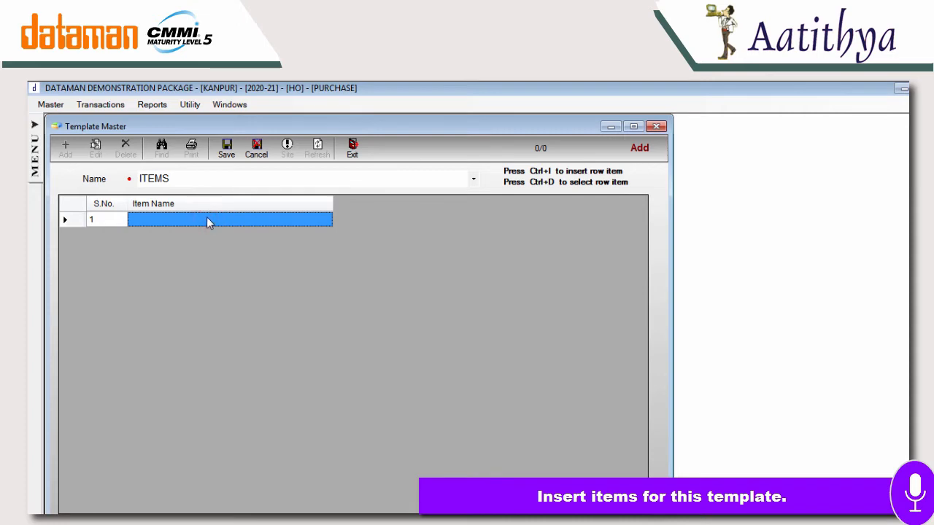
Step: Add M FOILD PAPER and K.O.T as the first two items of the template
type("M")
key("Return")
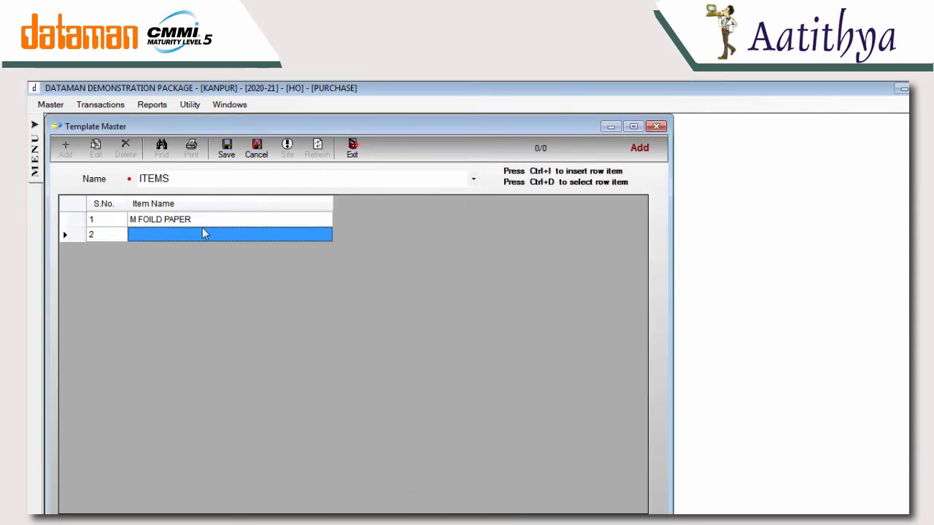
type("K")
key("Return")
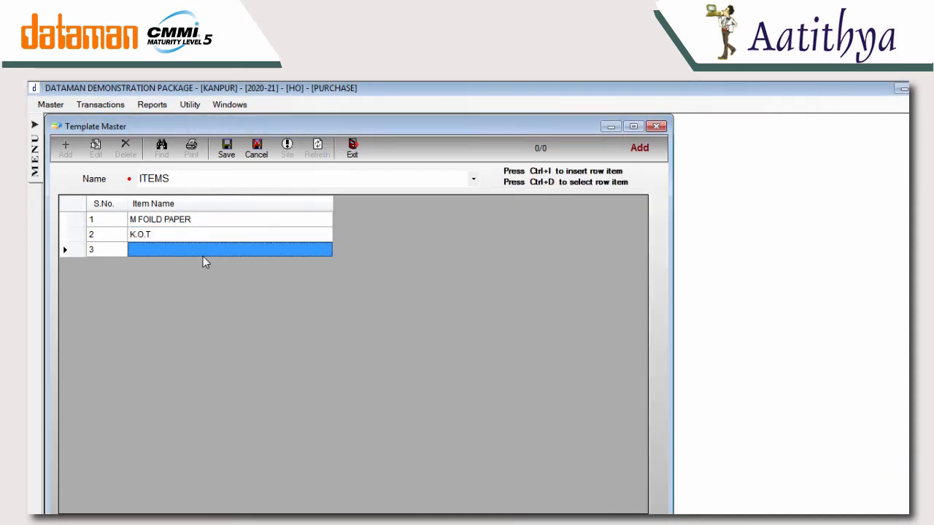
type("M")
key("Return")
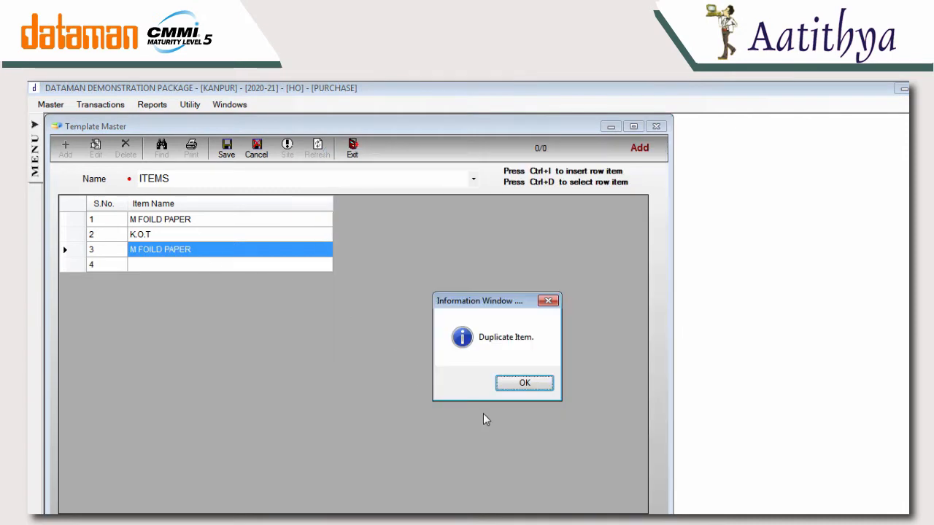
left_click(516, 385)
Step: Add FACE TISSU as the template's third item, then save the template and close the form
type("F")
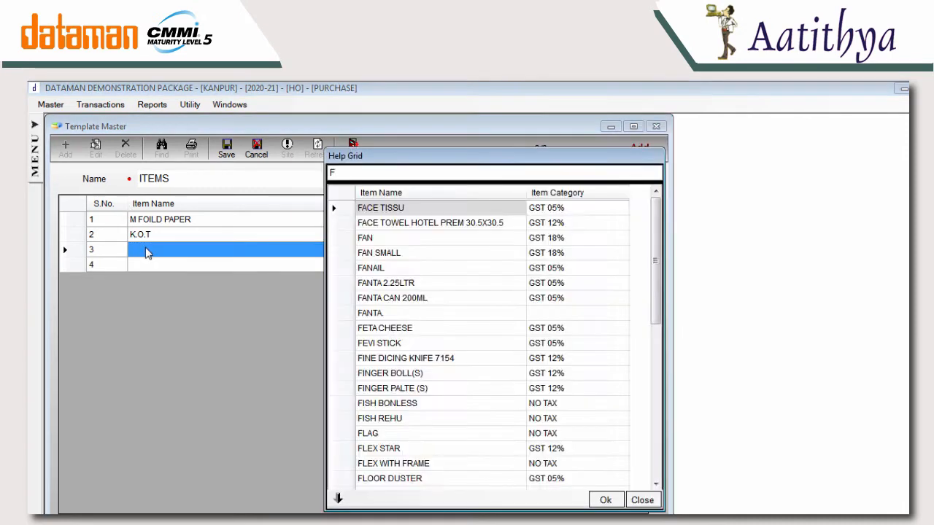
key("Return")
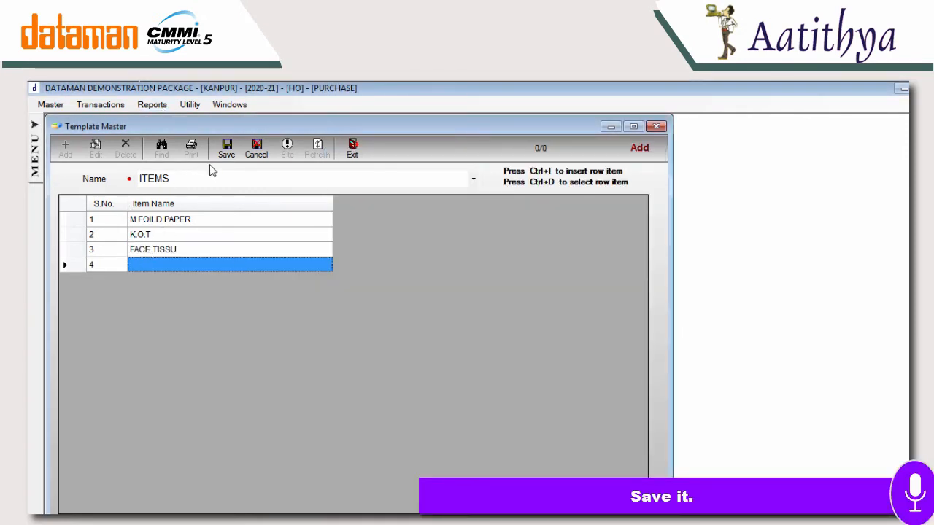
left_click(226, 148)
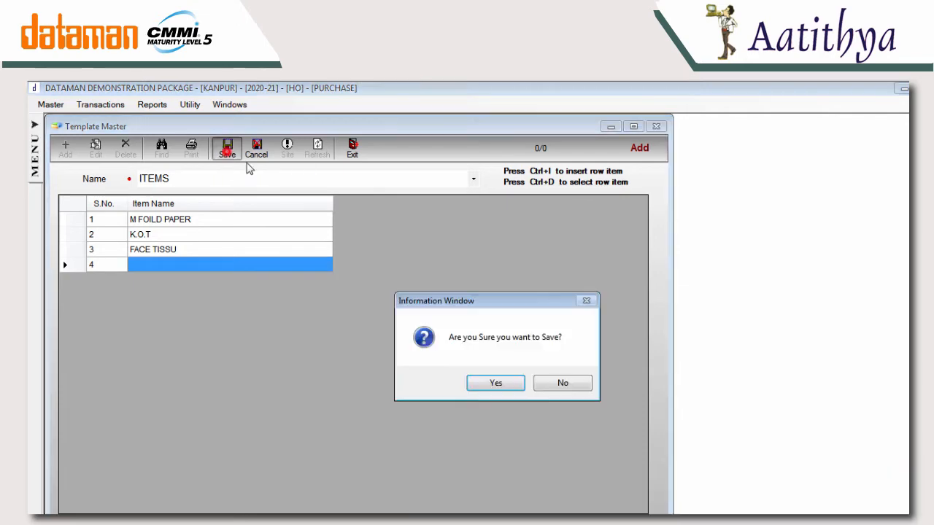
left_click(499, 383)
left_click(353, 149)
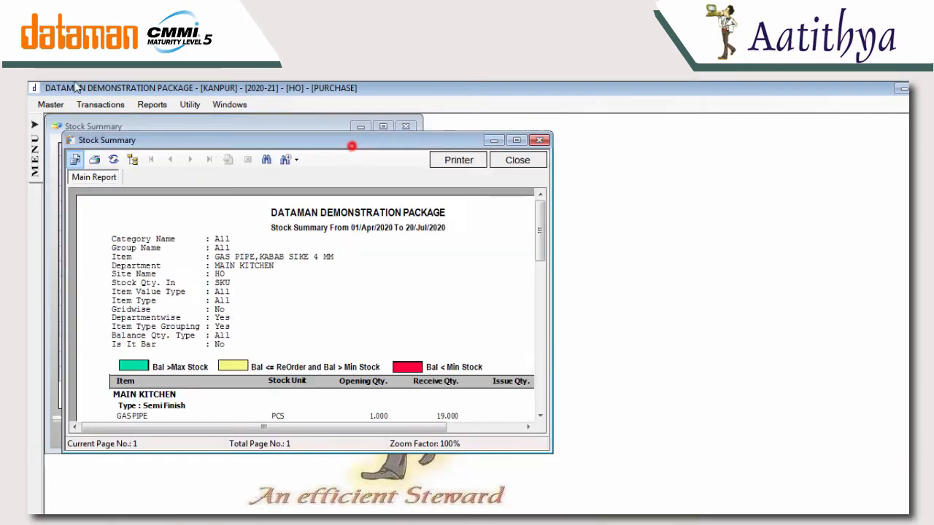
Step: Start a new Kitchen Stock Closing Entry and select a template for it
left_click(41, 106)
left_click(94, 180)
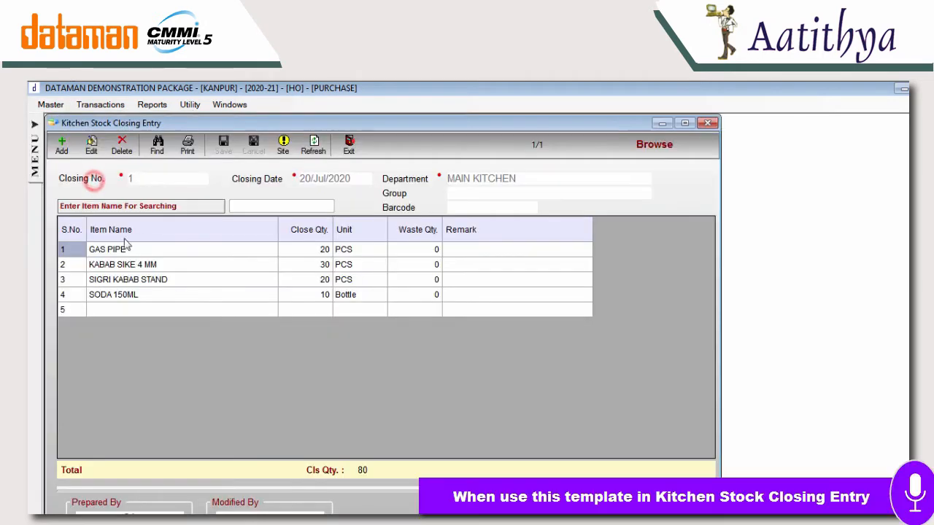
left_click(63, 146)
left_click(144, 194)
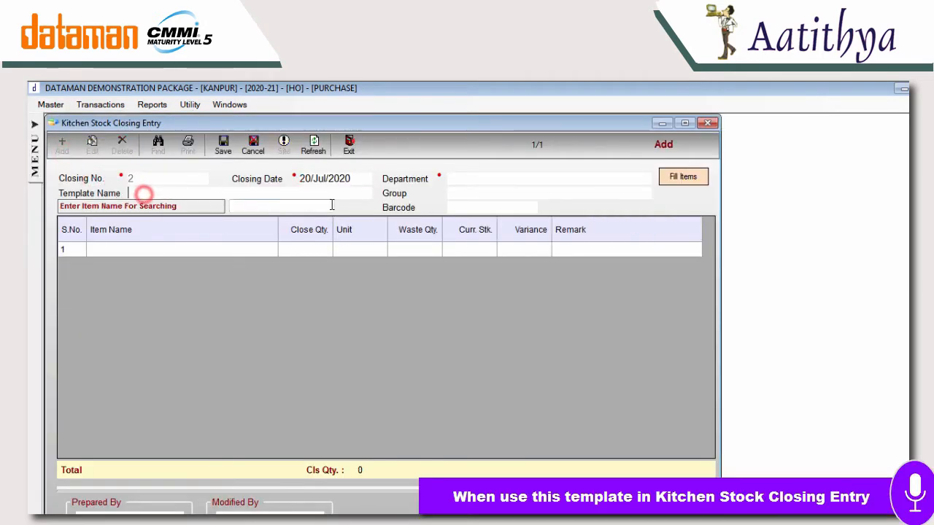
key("Return")
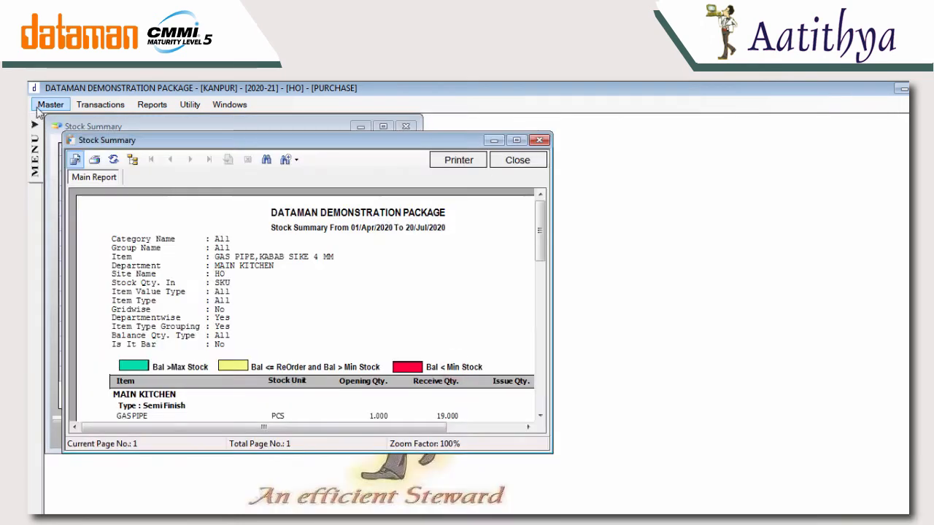
Step: Open the Minimum Level Defined form and choose MAIN KITCHEN as the department for site HO
left_click(50, 105)
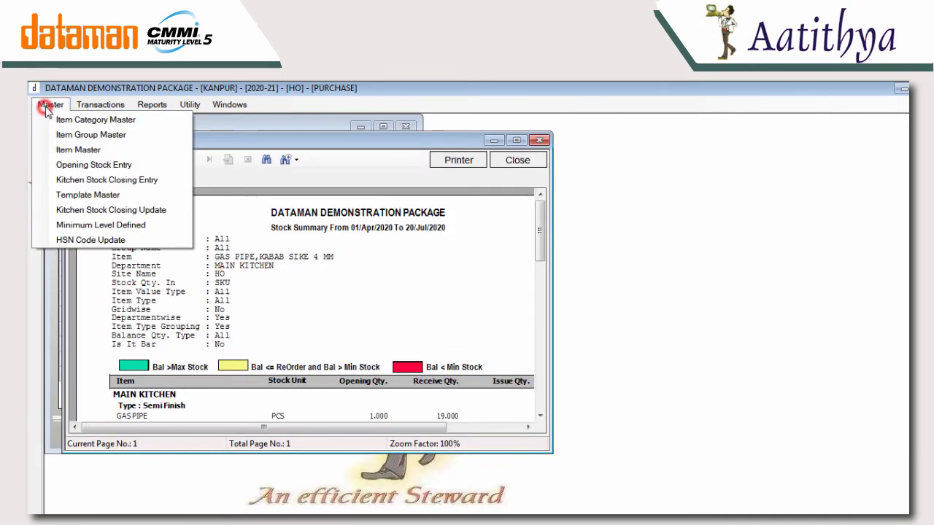
left_click(93, 226)
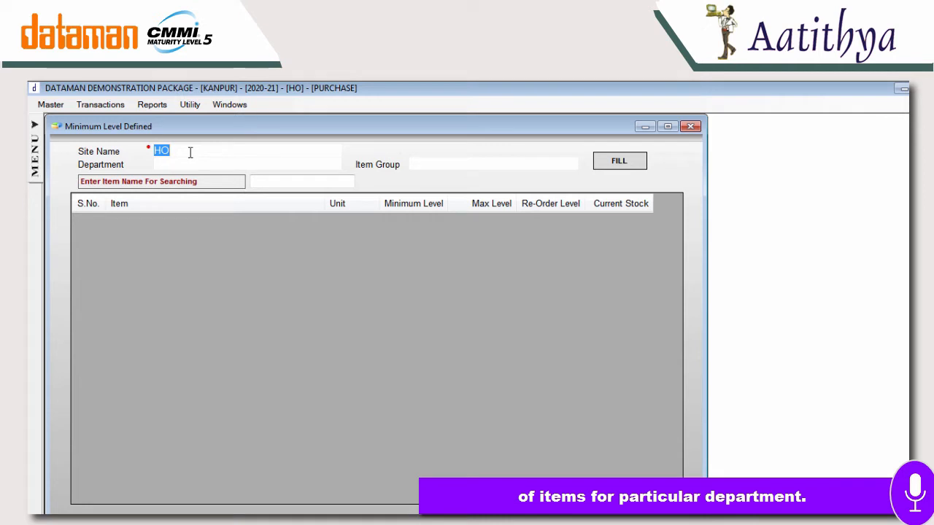
key("Return")
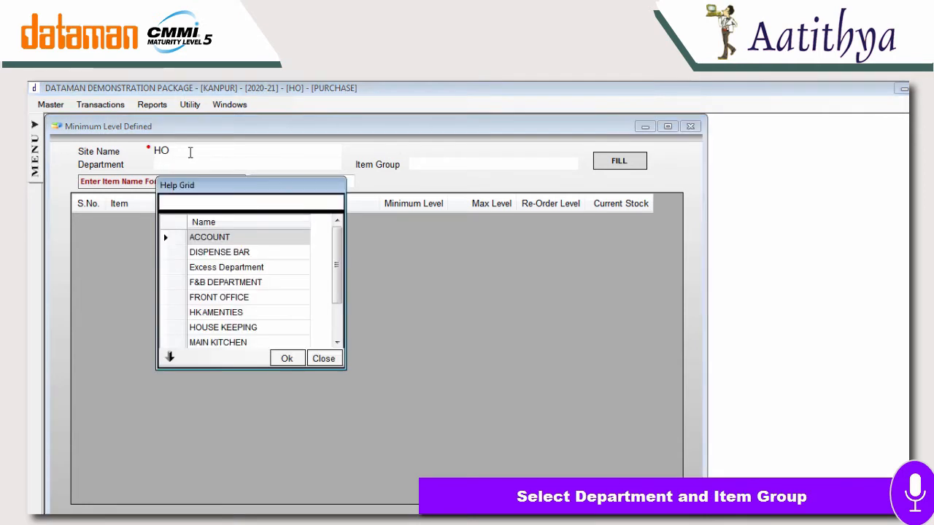
type("M")
key("Return")
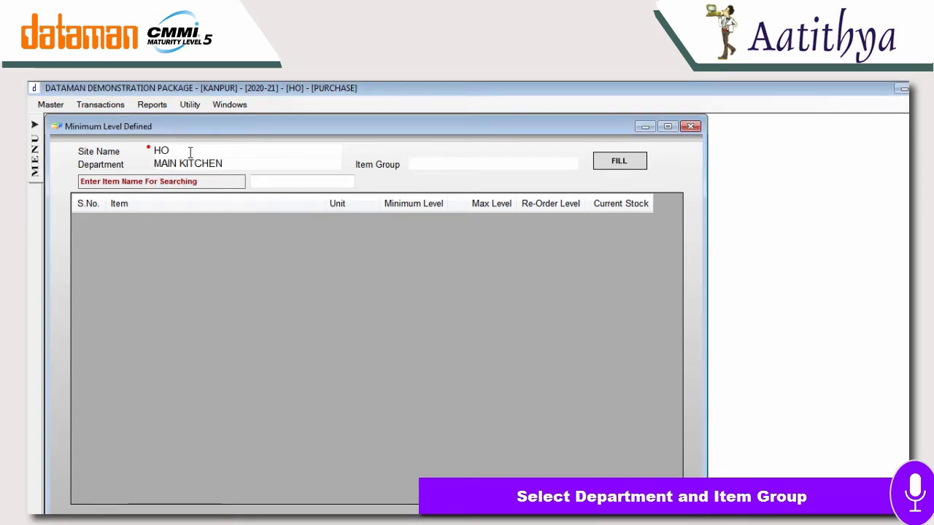
Step: Choose BEVERAGE as the item group and fill the list with its items
left_click(444, 164)
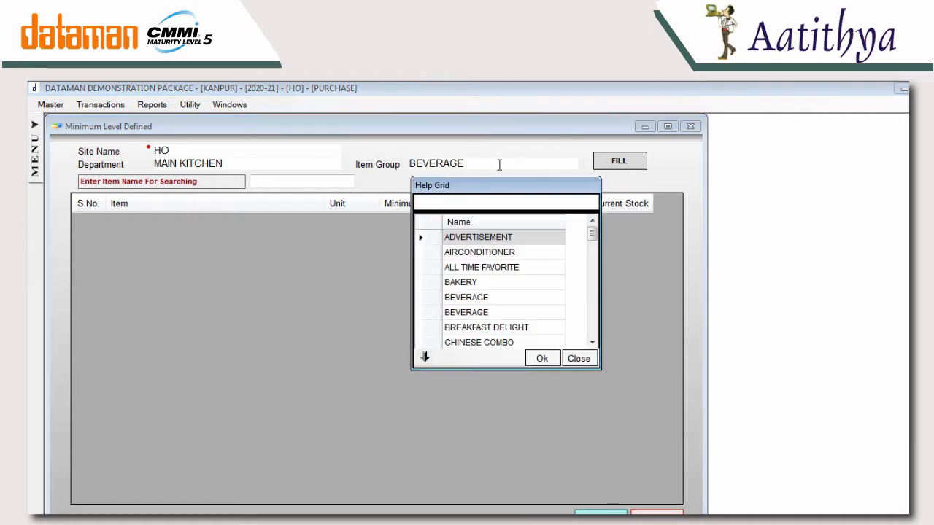
type("BE")
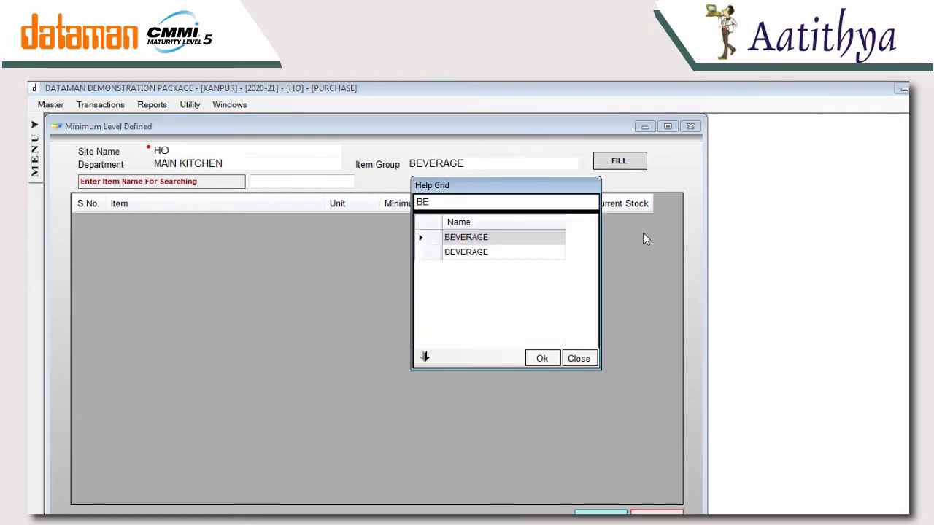
key("Return")
left_click(613, 166)
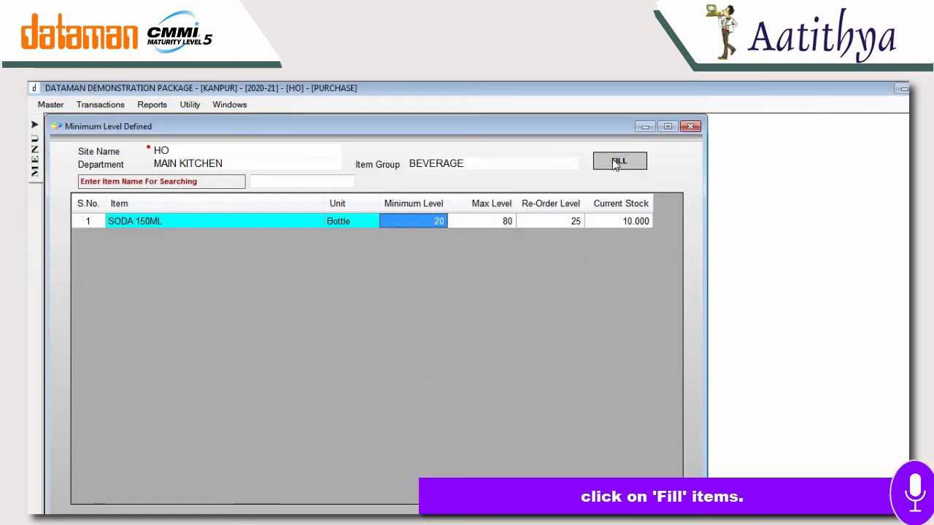
Step: Go through the minimum, max and re-order levels of SODA 150ML and save the level definitions
left_click(438, 227)
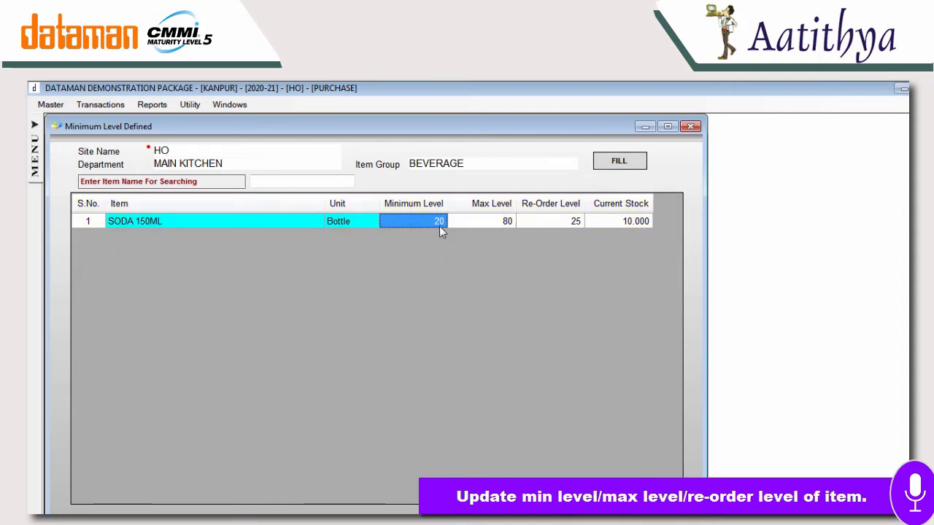
left_click(437, 224)
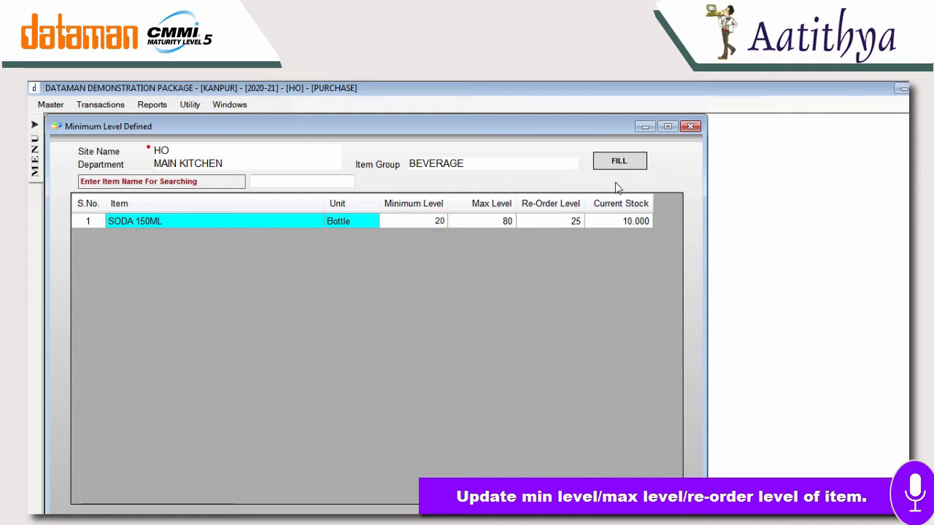
left_click(504, 222)
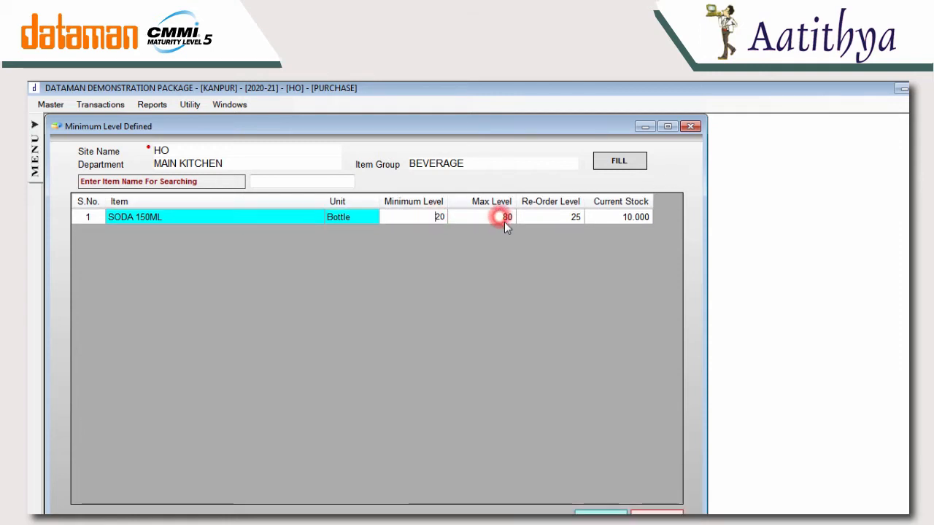
double_click(567, 221)
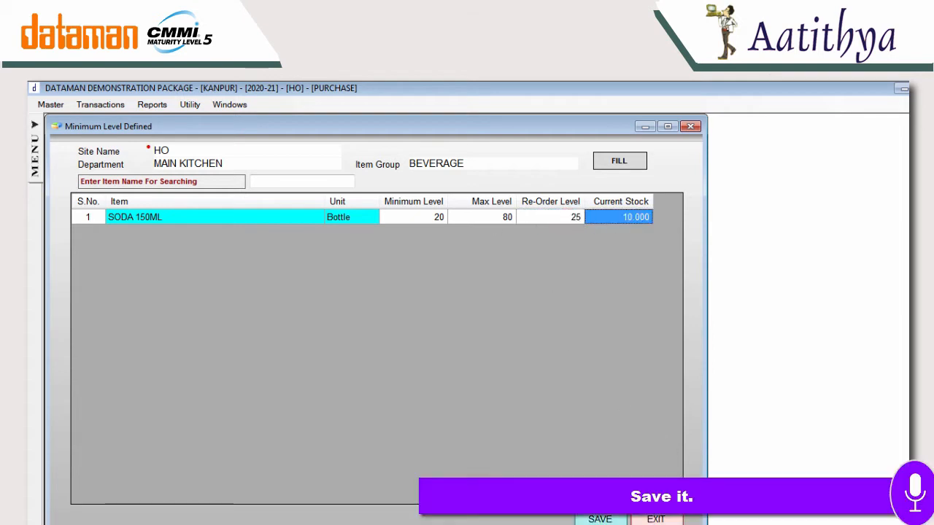
left_click(599, 519)
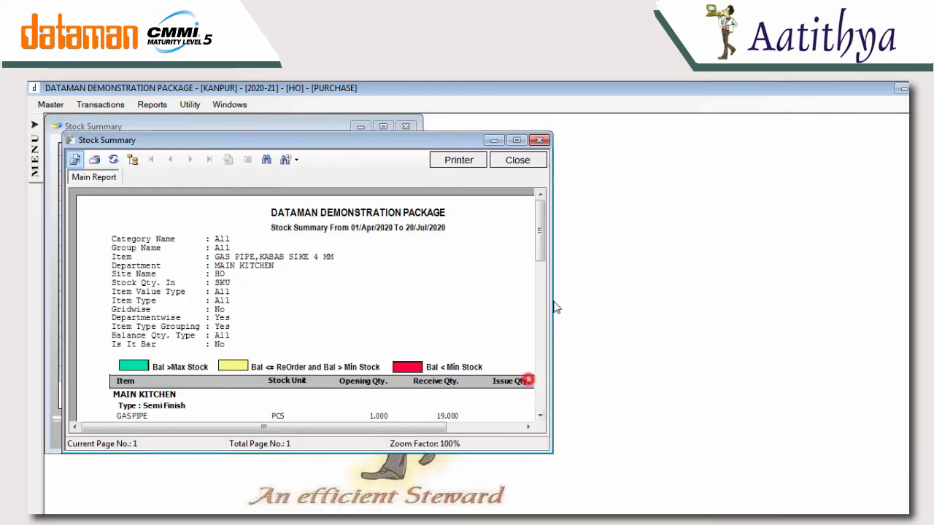
Step: Open the HSN Code Update form, load all items and check their HSN codes and item categories
left_click(59, 105)
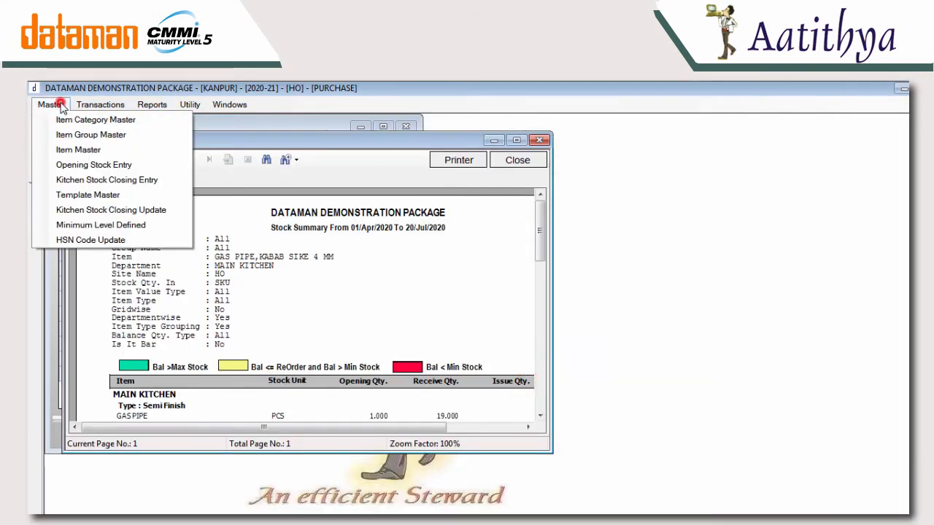
left_click(102, 240)
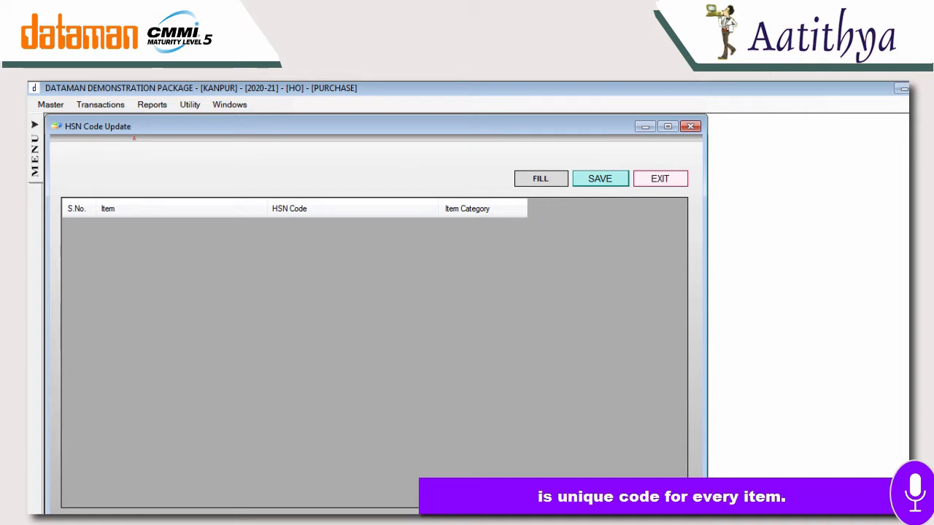
left_click(540, 179)
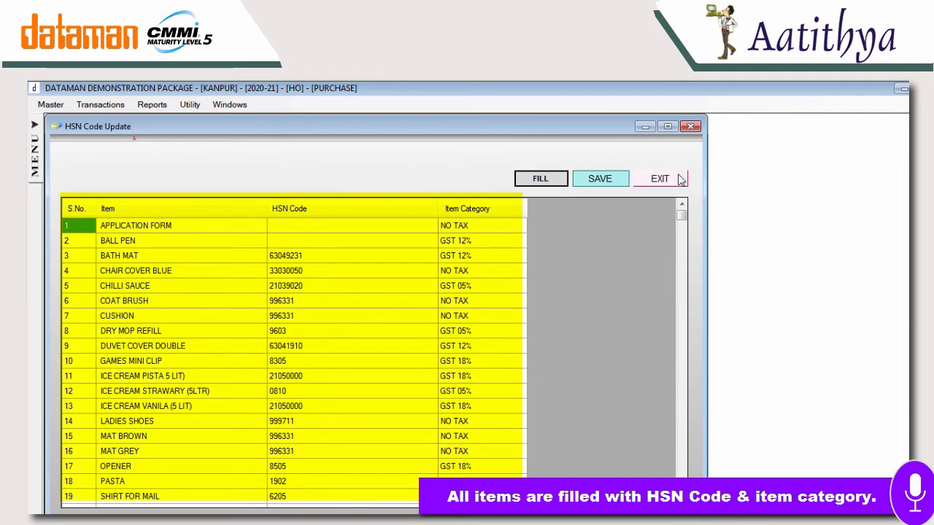
left_click(473, 226)
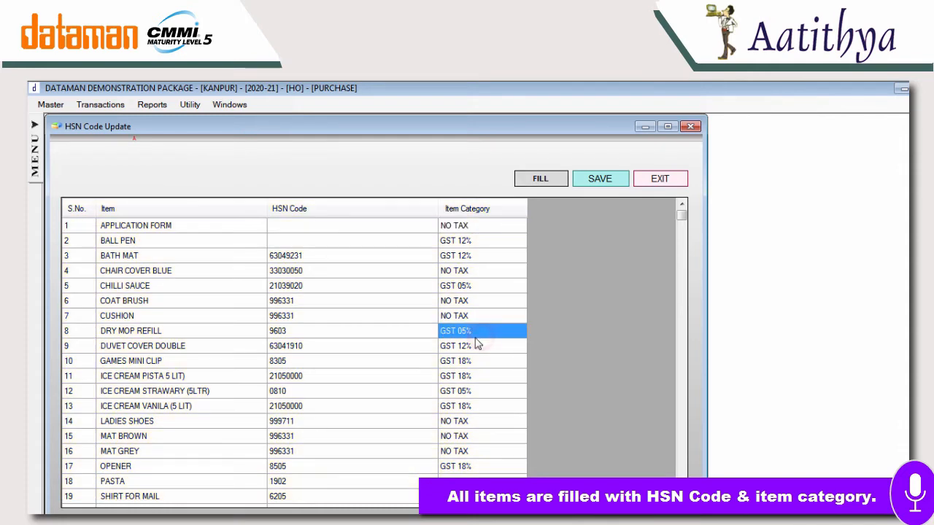
left_click(434, 269)
left_click(459, 277)
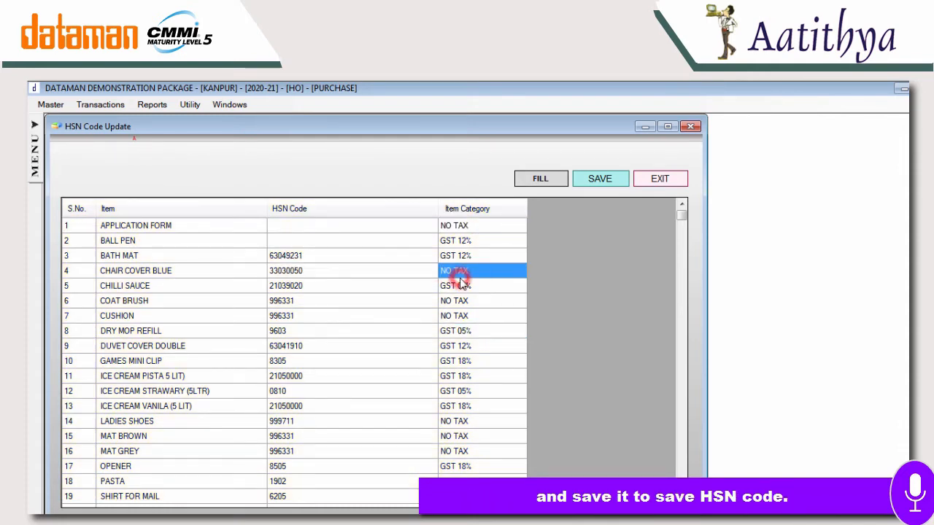
left_click(447, 315)
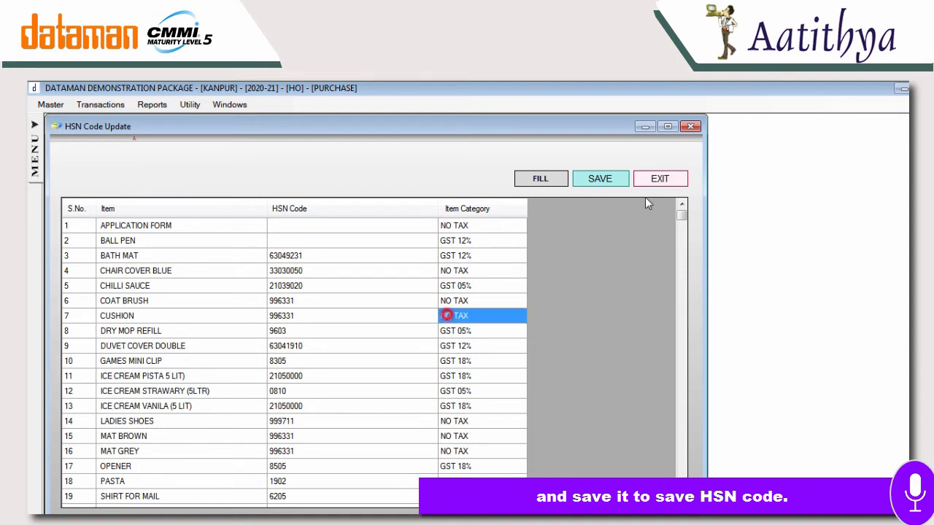
left_click(461, 483)
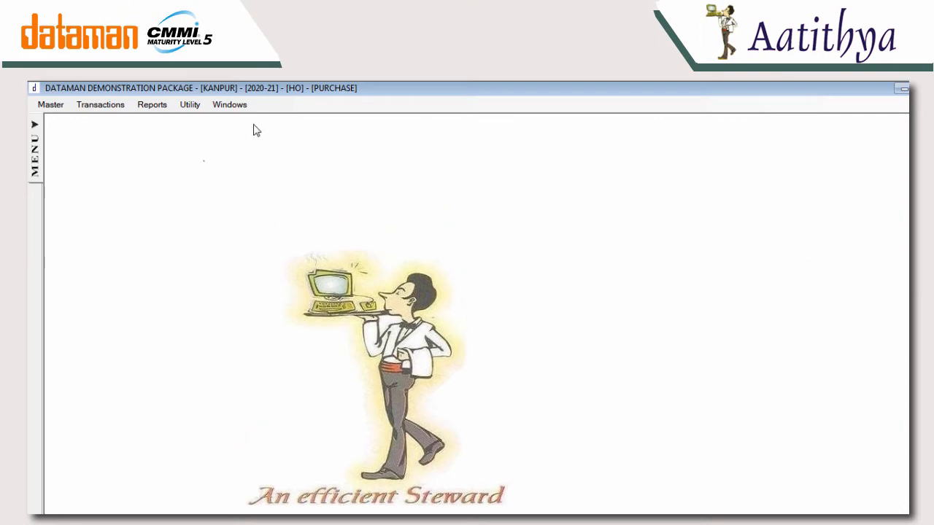
Step: Add a new indent in Indent Entry for the MAIN KITCHEN department and choose the indentor's name
left_click(110, 107)
left_click(117, 121)
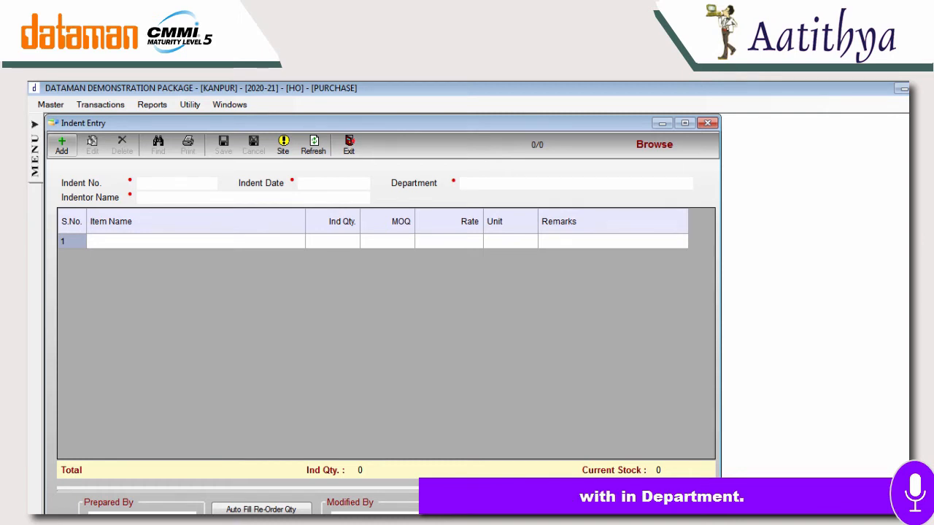
left_click(62, 145)
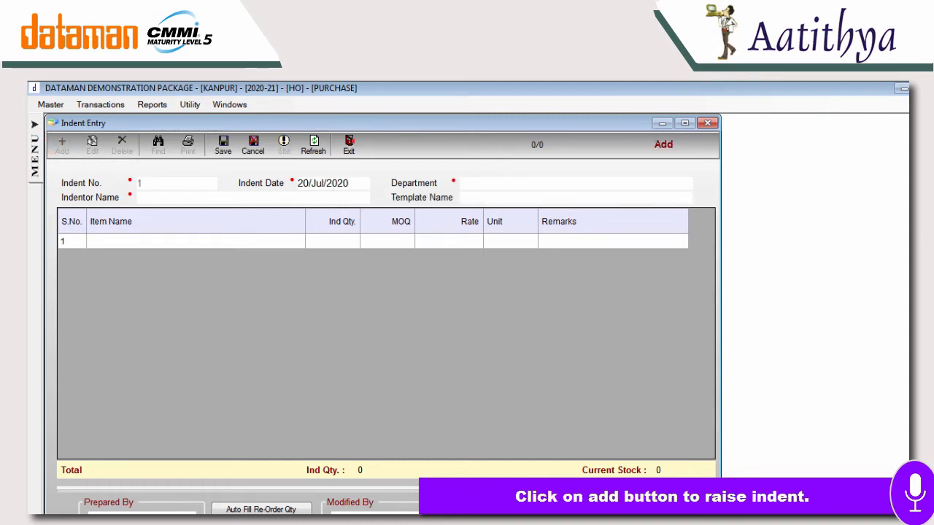
left_click(500, 188)
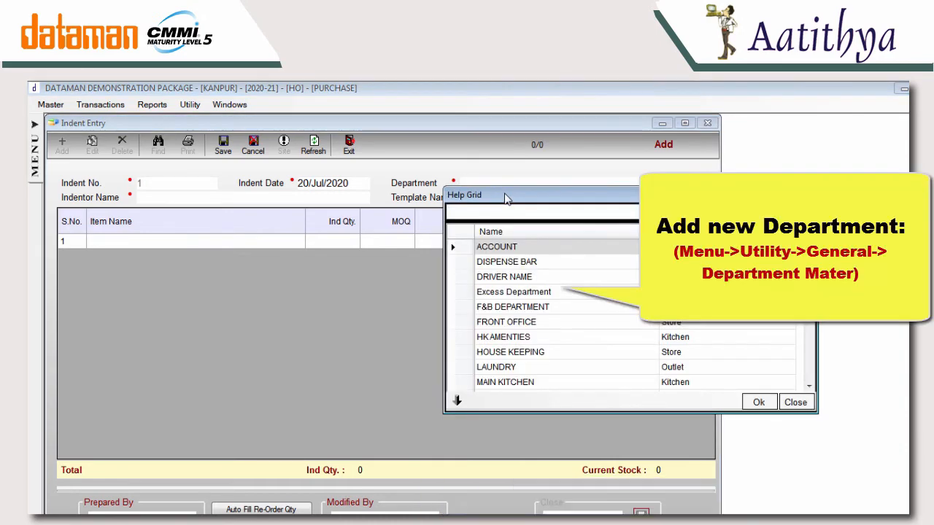
type("M")
key("Return")
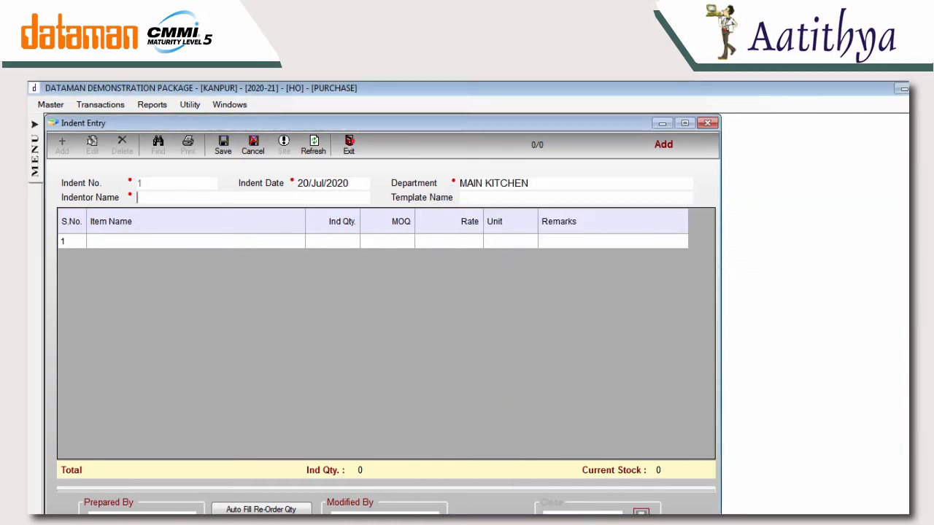
key("space")
key("Return")
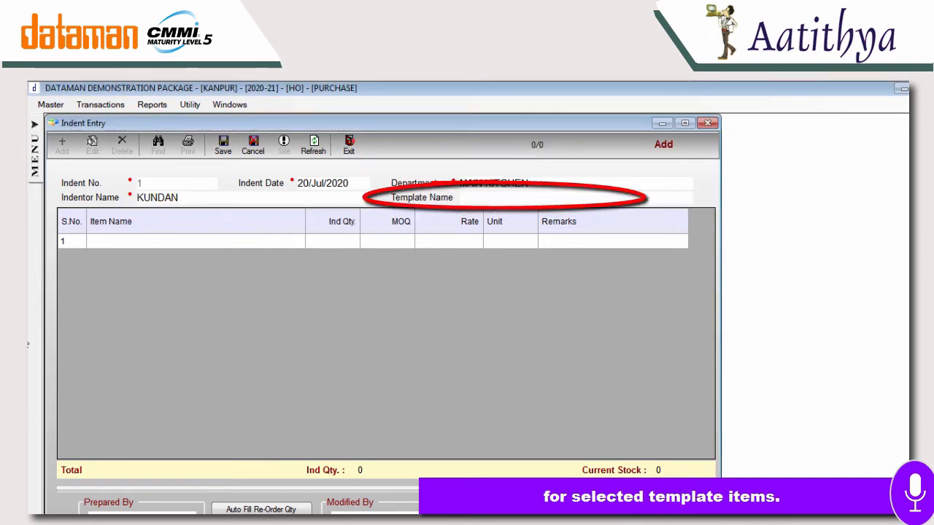
Step: Add SODA 150ML as the first item of the indent with an indent quantity of 1
left_click(154, 248)
type("SOA")
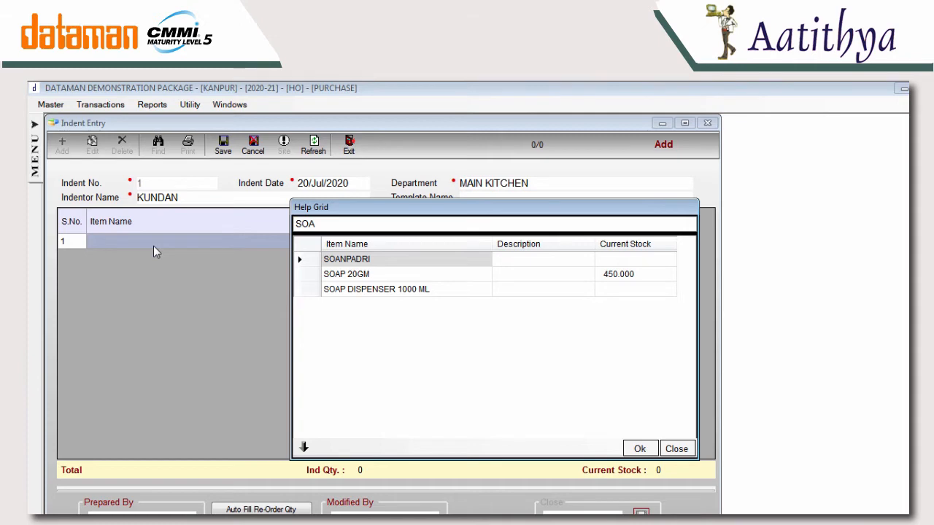
key("BackSpace")
type("D")
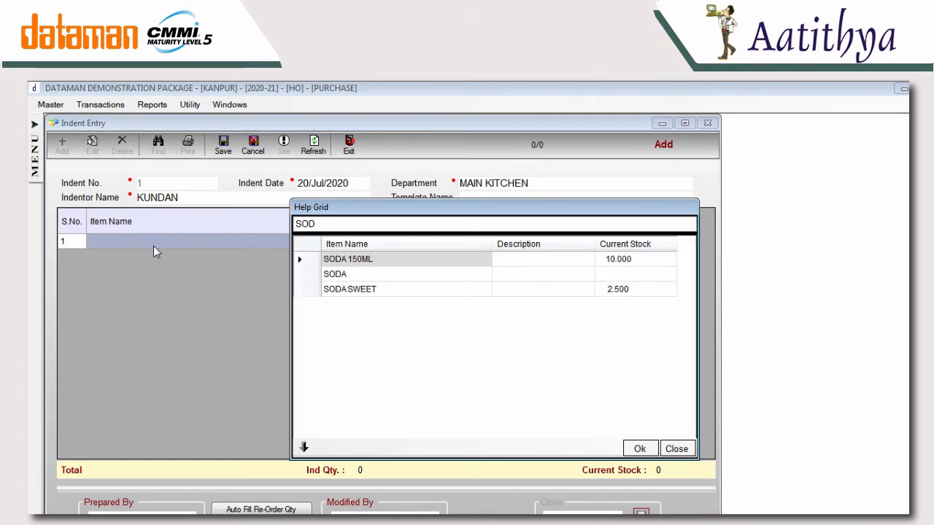
key("Return")
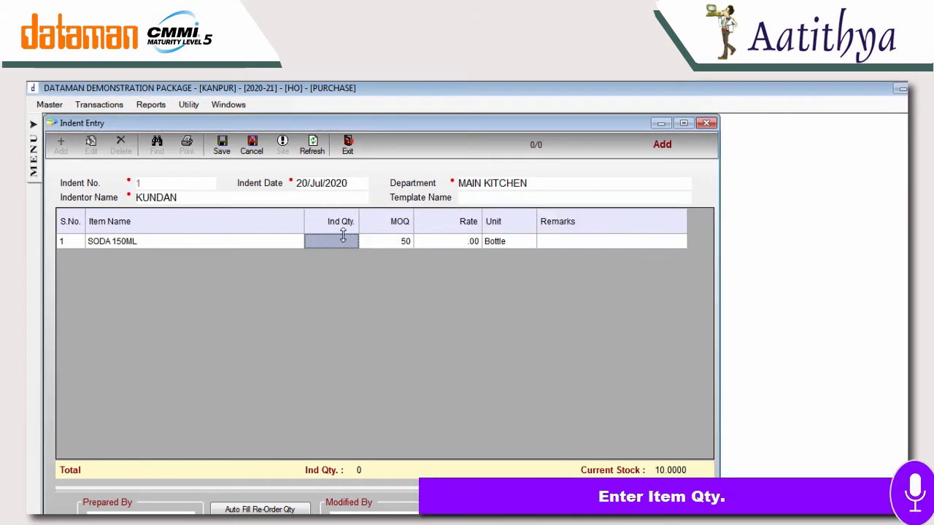
type("1")
Step: Add KEEMA MACHINE as the second item with an indent quantity of 20, then try to save the indent
left_click(188, 261)
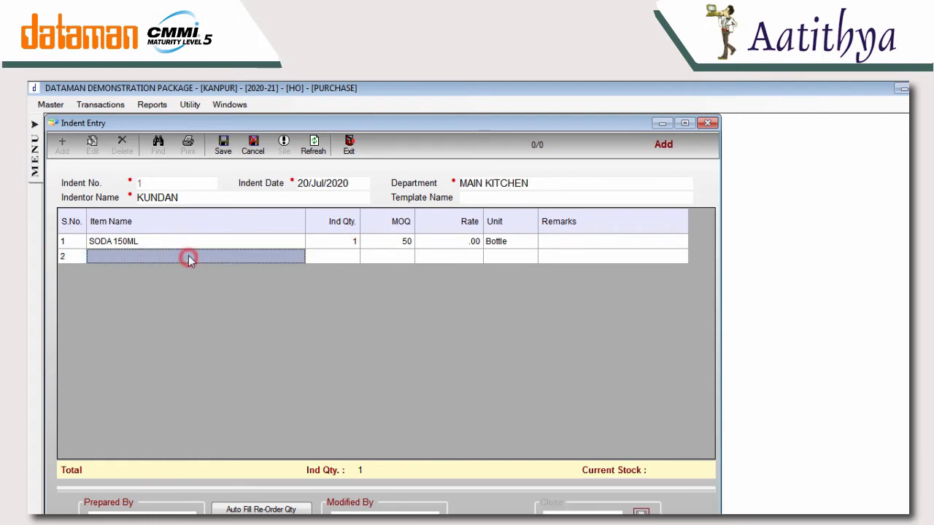
type("K")
key("Return")
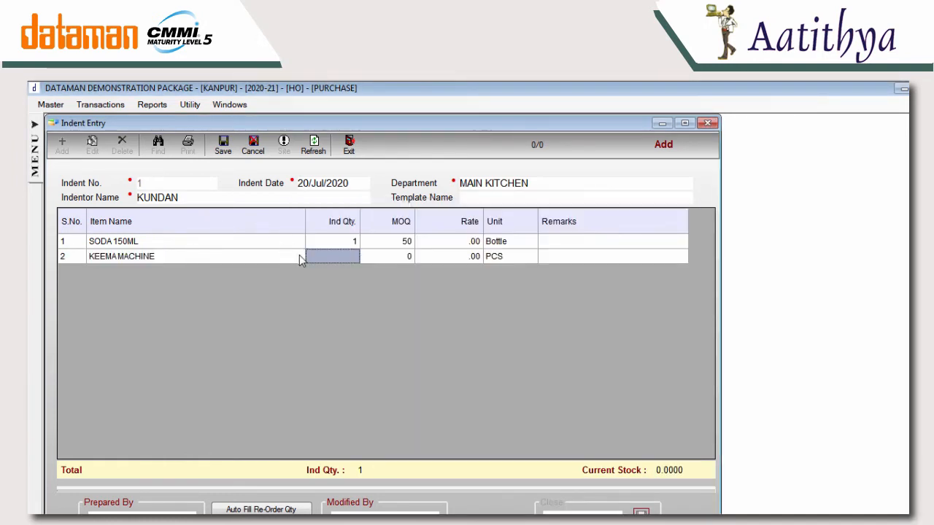
type("20")
key("Return")
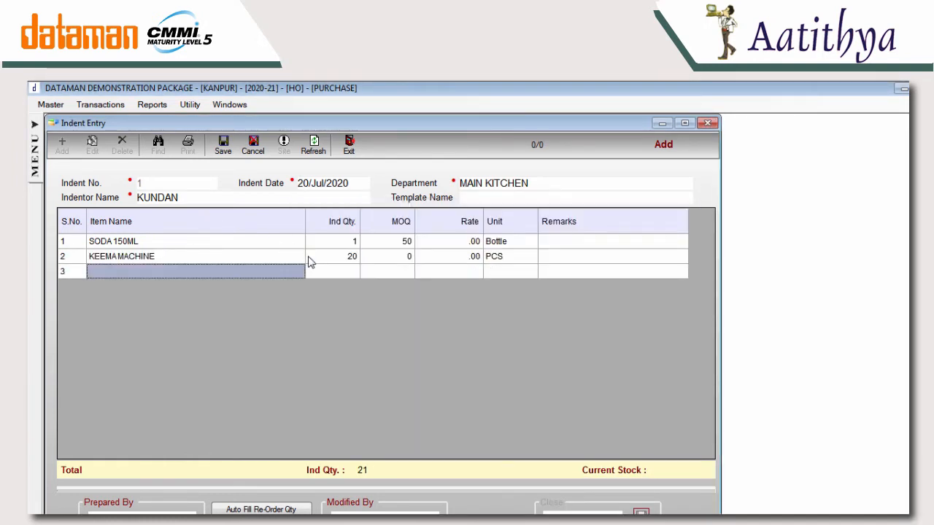
left_click(224, 145)
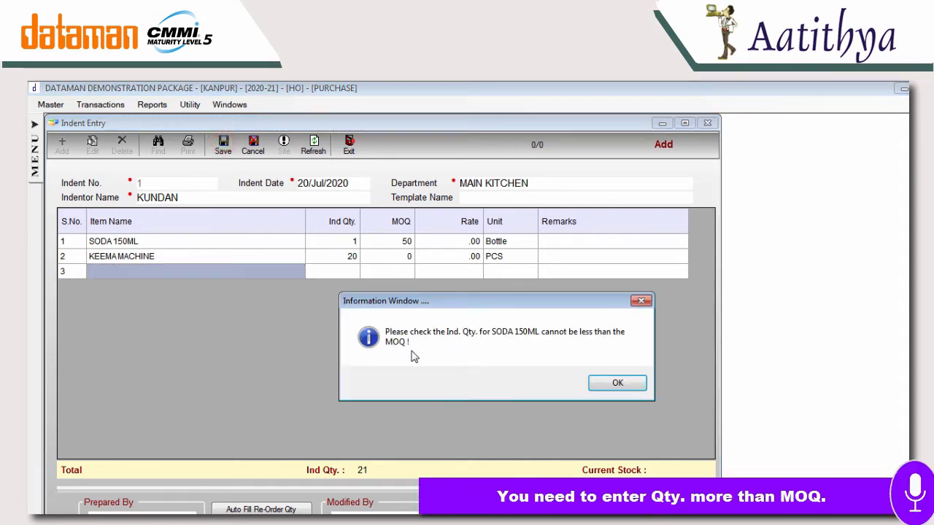
left_click(617, 383)
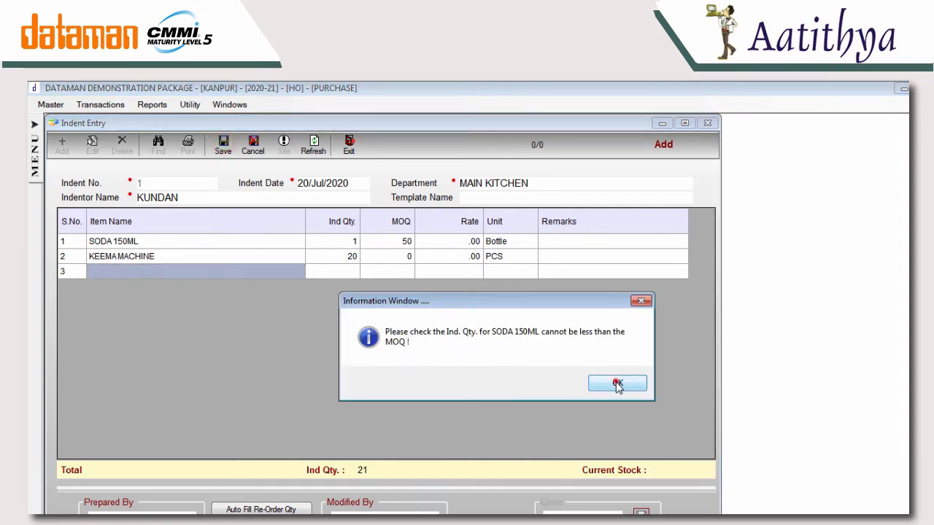
Step: Set the indent quantity of SODA 150ML to 51, save the indent and close Indent Entry
type("51")
key("Return")
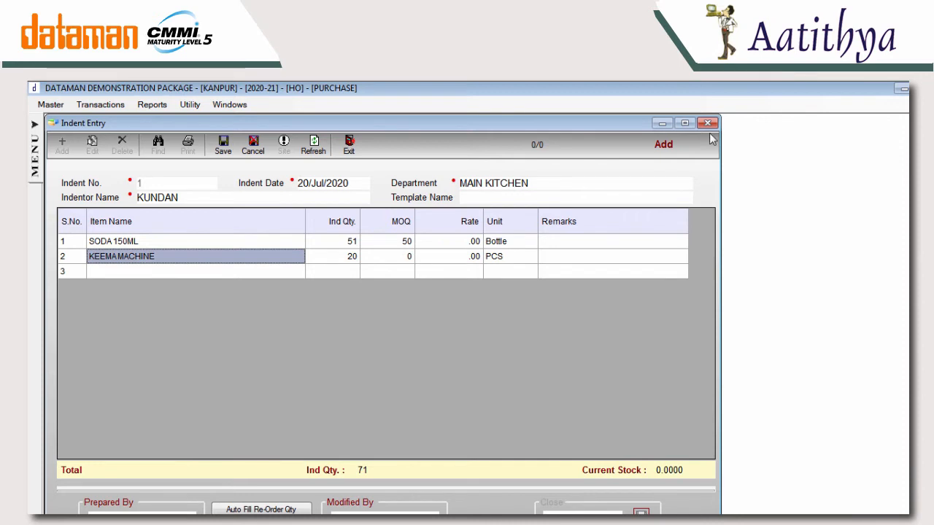
left_click(223, 146)
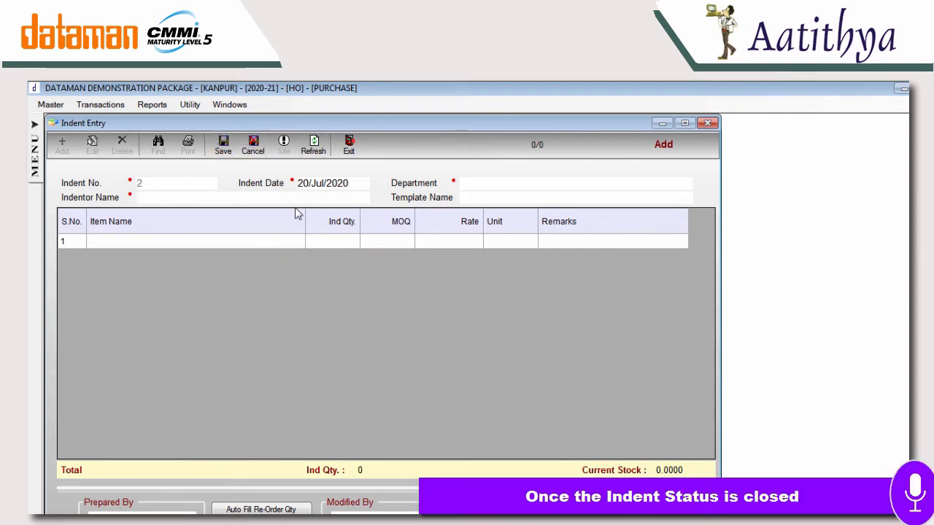
left_click(349, 144)
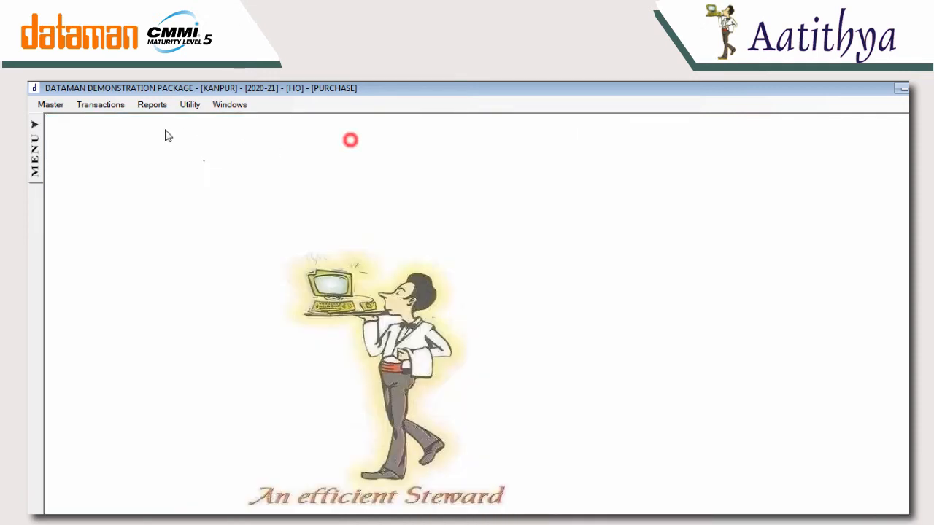
Step: Open Indent Approval, set the approval status to All and filter the indents
left_click(115, 110)
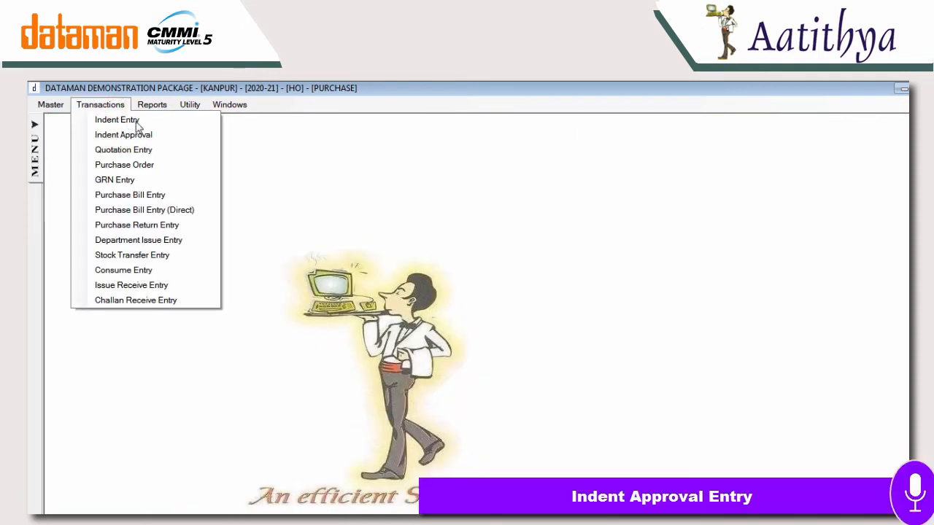
left_click(149, 134)
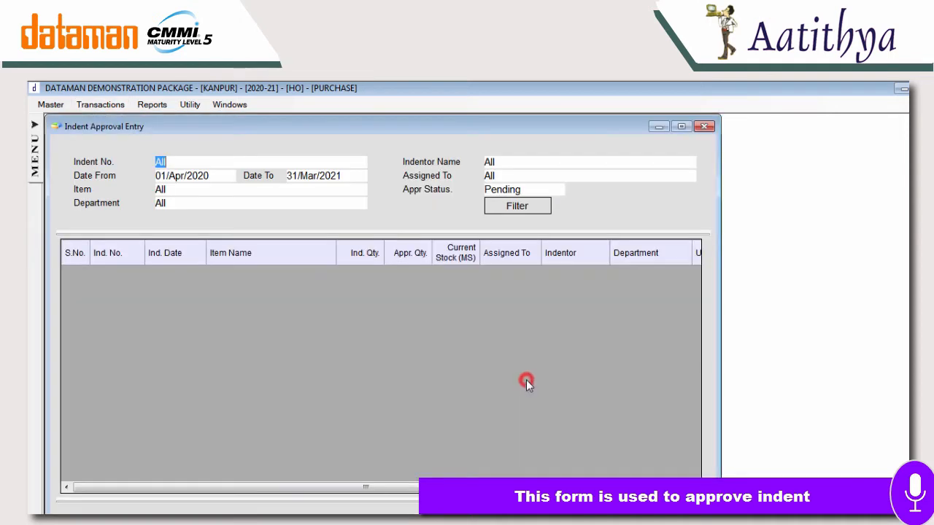
left_click(526, 379)
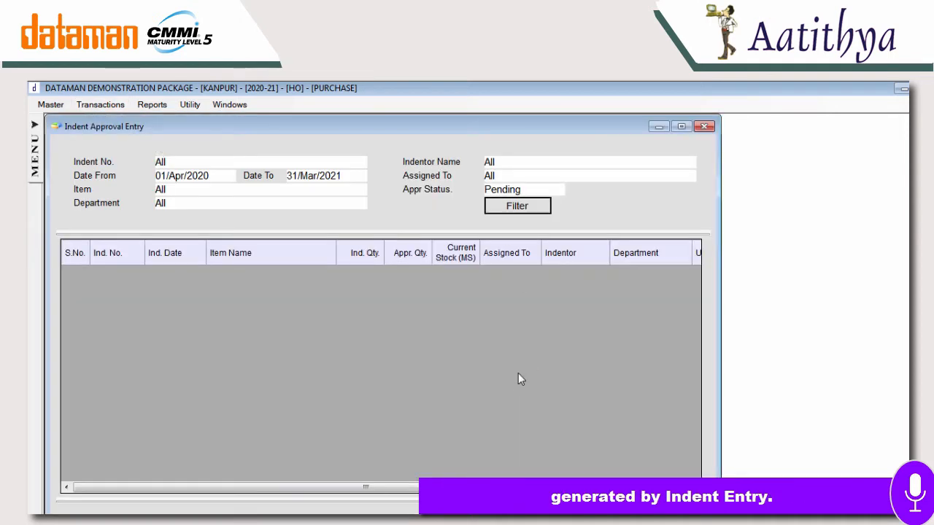
left_click(534, 190)
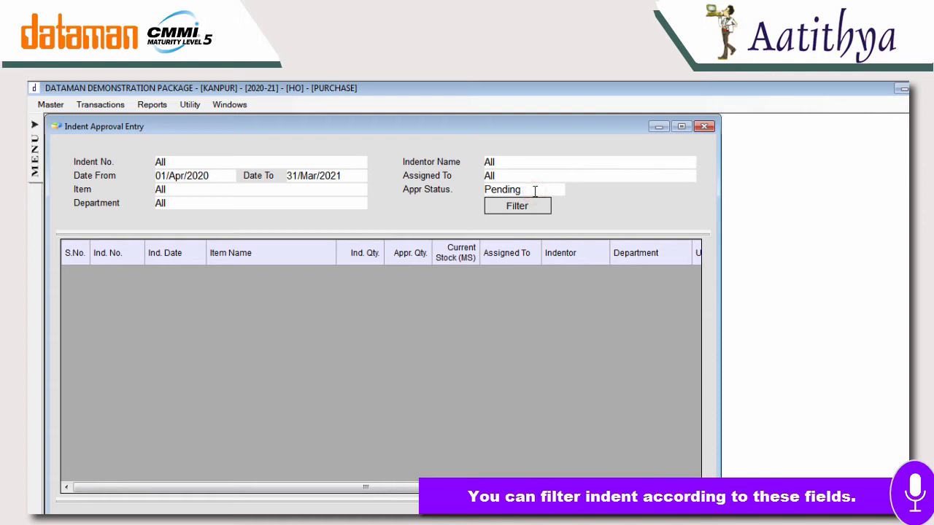
key("space")
key("BackSpace")
key("BackSpace")
key("BackSpace")
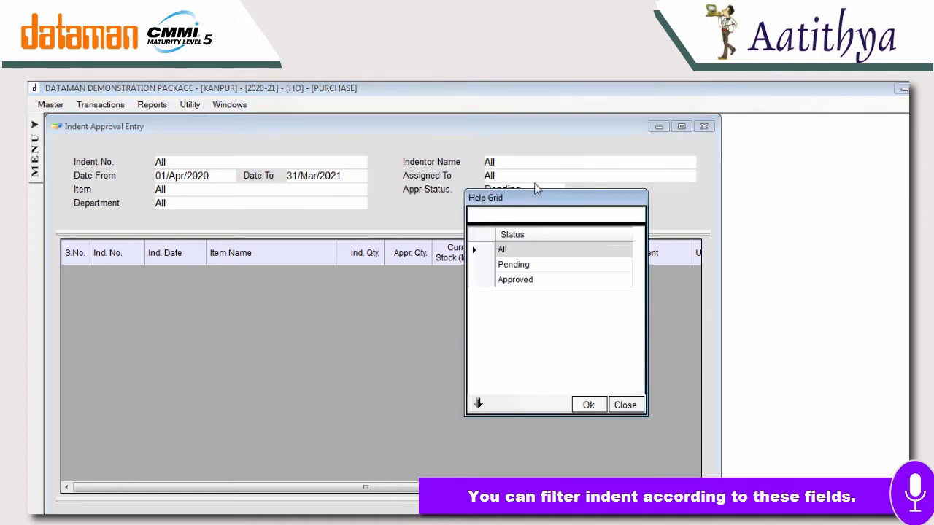
key("Down")
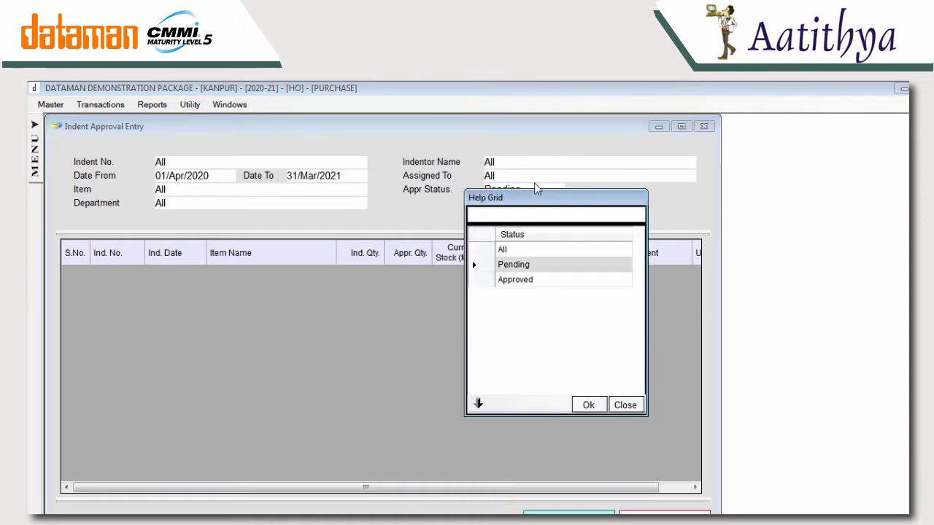
key("Up")
key("Return")
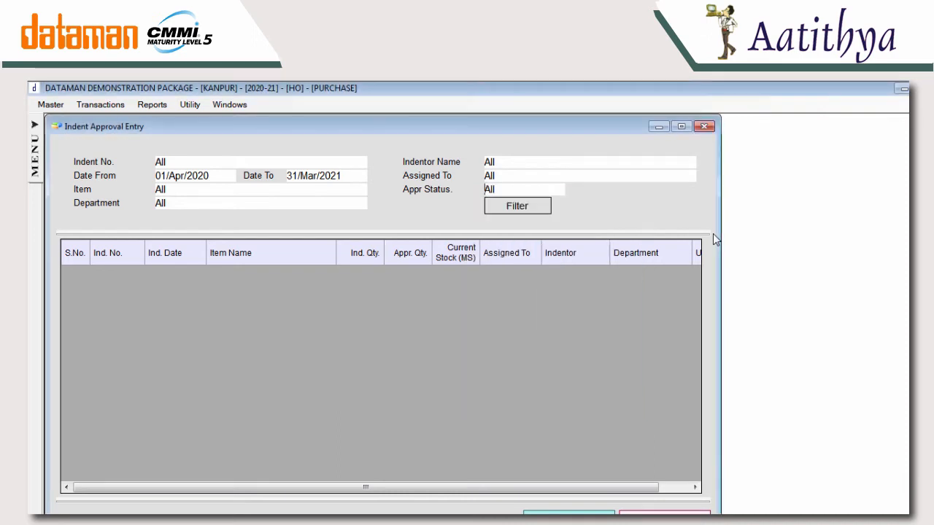
left_click(517, 206)
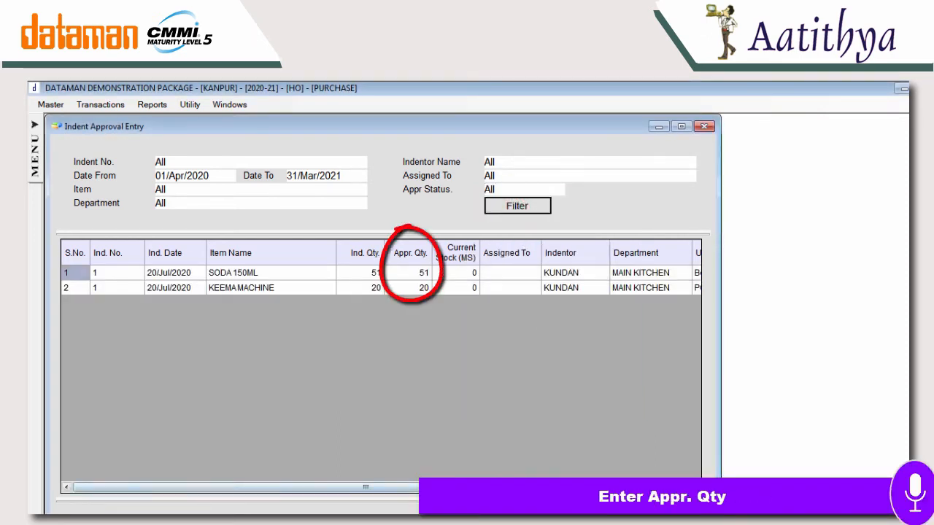
Step: Save the approval of the listed SODA 150ML and KEEMA MACHINE indent items and close the approval form
mouse_move(350, 487)
left_mouse_down()
mouse_move(382, 488)
mouse_move(358, 492)
left_mouse_up()
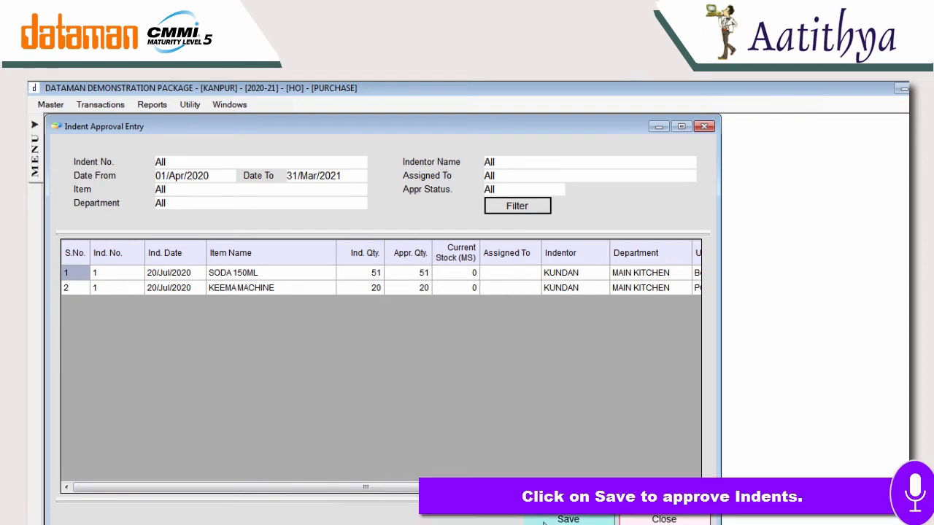
left_click(568, 519)
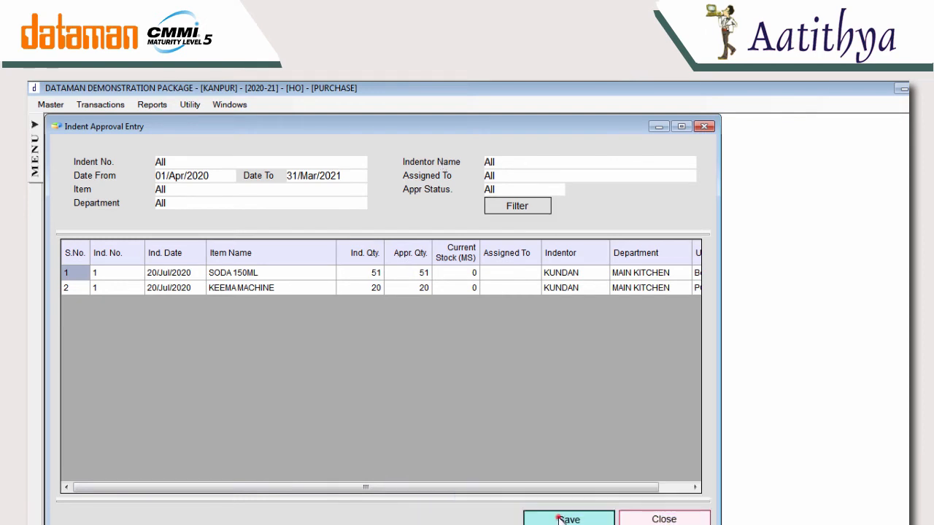
left_click(545, 380)
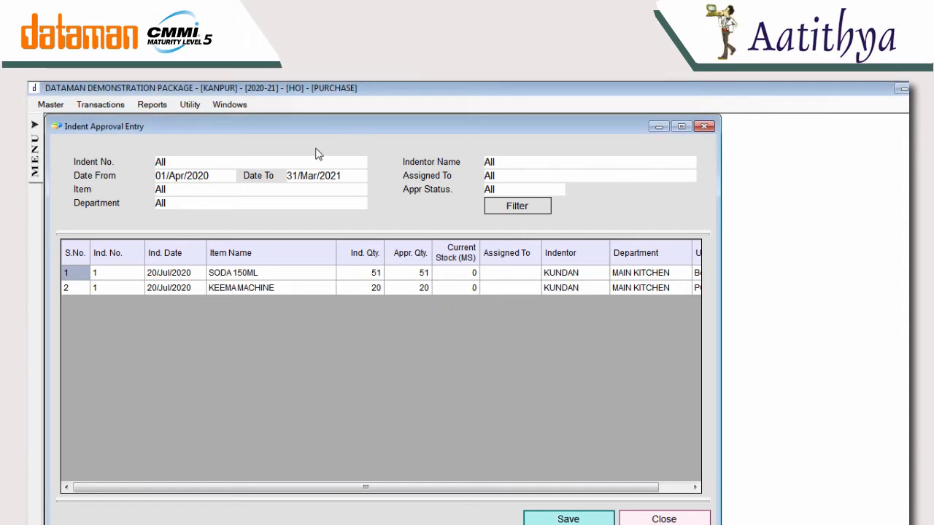
key("Escape")
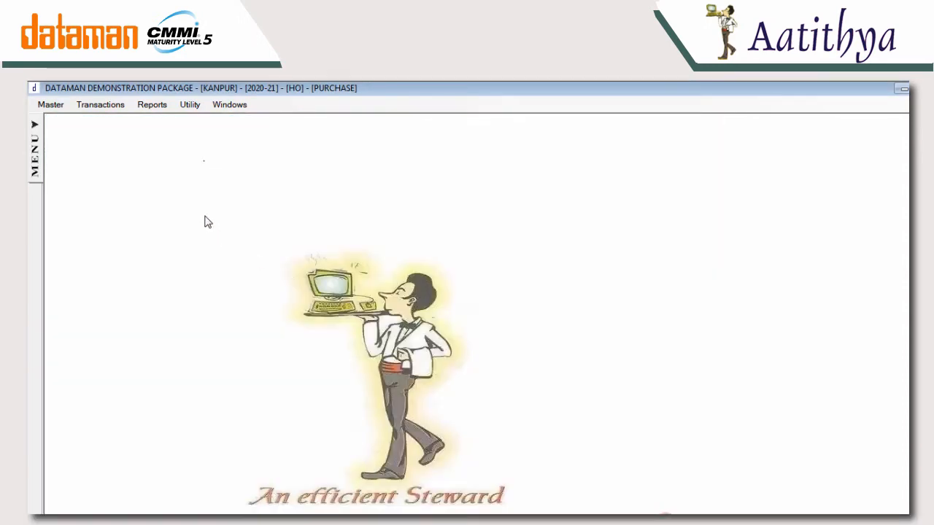
Step: Add a new Department Issue Entry from PURCHASE STORE to the MAIN KITCHEN department
left_click(109, 105)
left_click(138, 240)
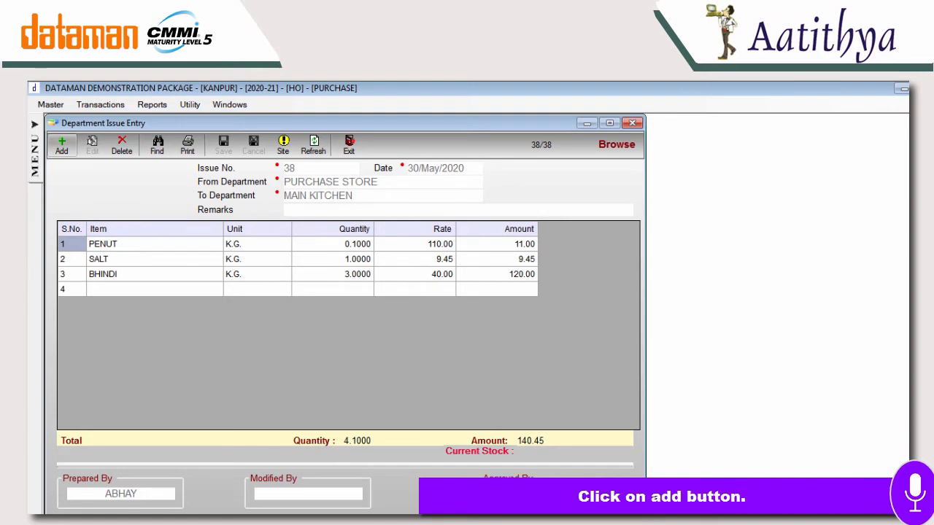
left_click(61, 145)
left_click(315, 196)
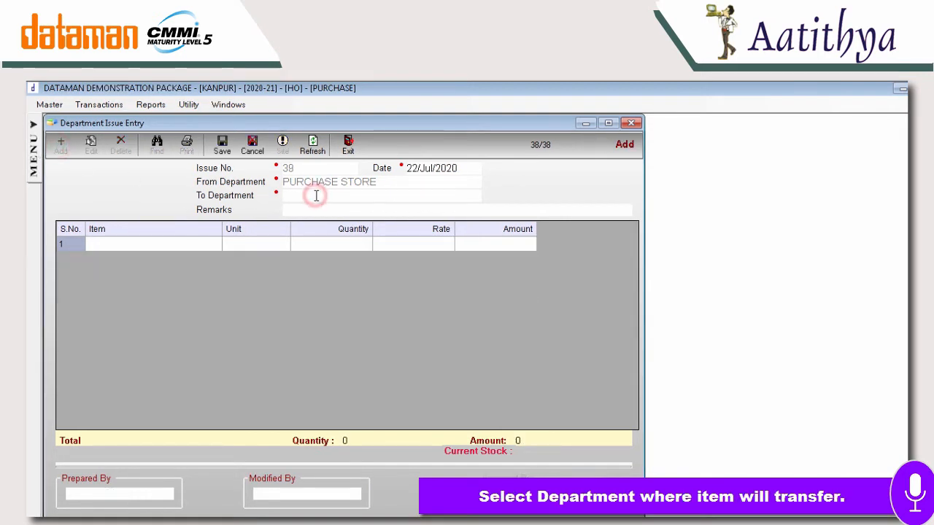
type("m")
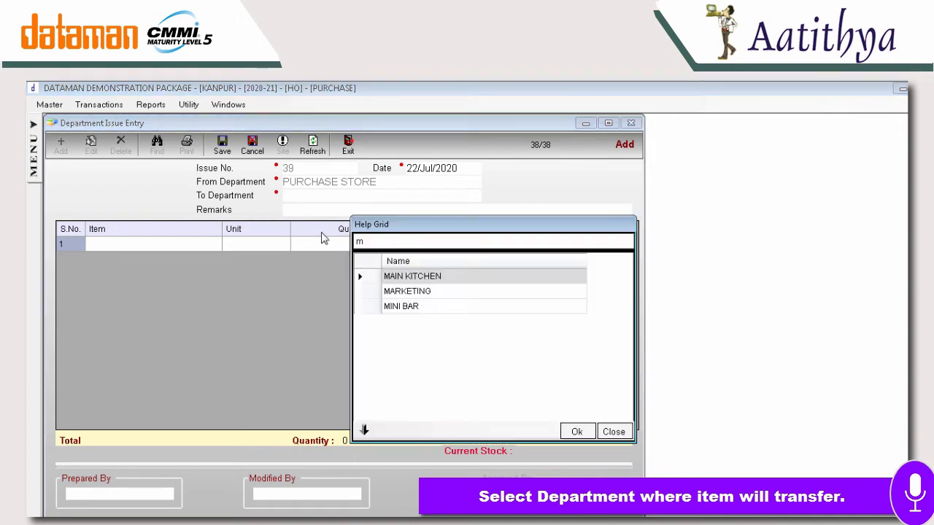
left_click(575, 432)
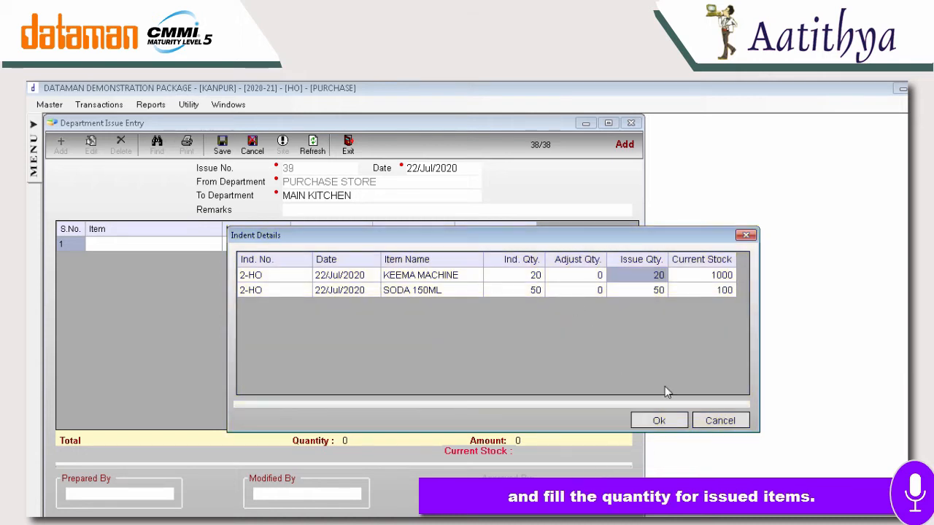
Step: Accept the indent's issue quantities of 20 KEEMA MACHINE and 50 SODA 150ML, save the issue and close the form
left_click(658, 420)
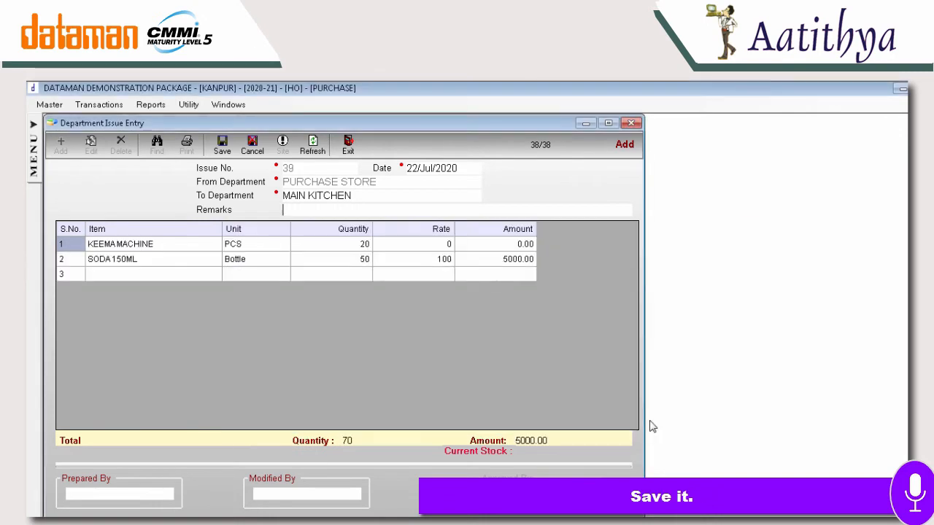
left_click(222, 146)
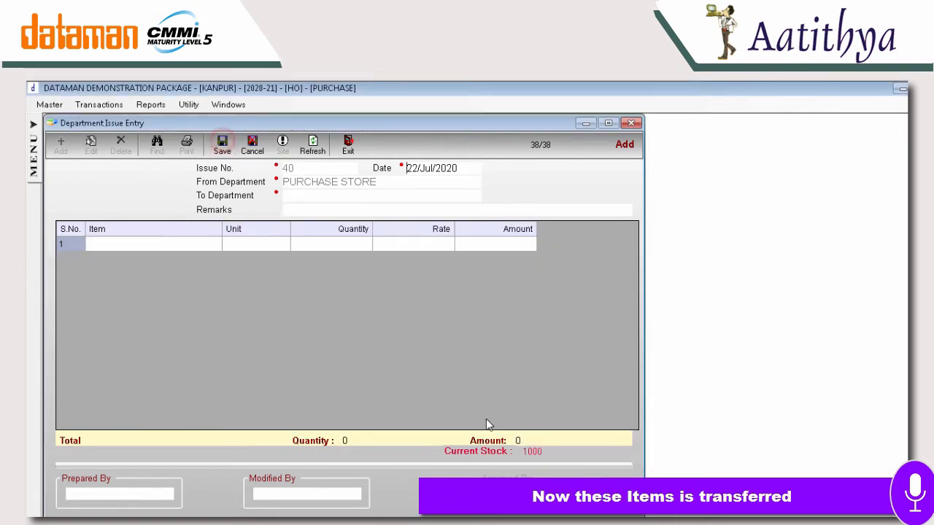
left_click(253, 146)
left_click(518, 383)
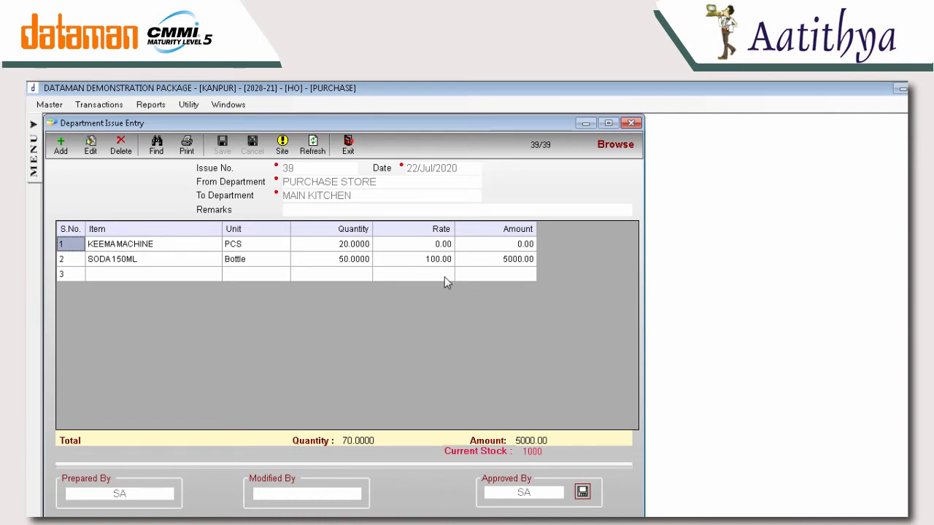
left_click(631, 122)
Step: Add a new quotation in Quotation Entry with MEHTA ENTERPRISES as the supplier
left_click(92, 108)
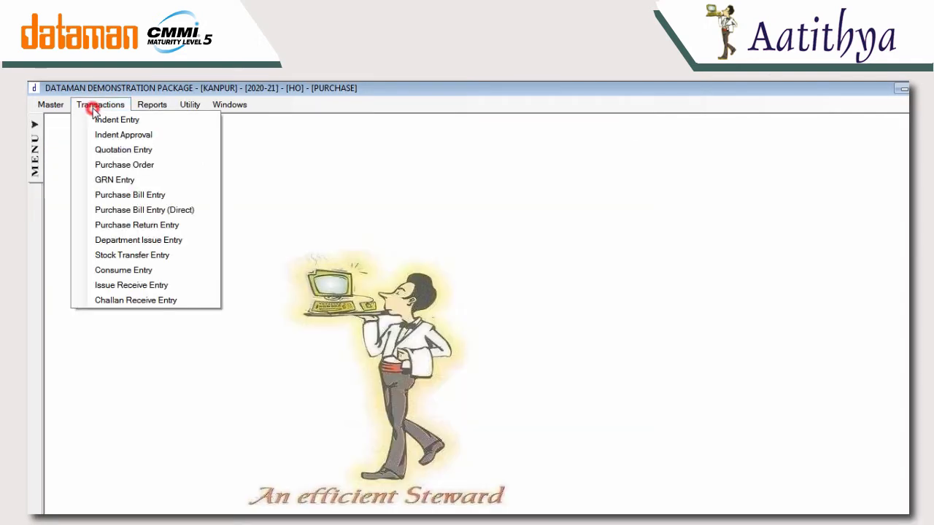
left_click(141, 150)
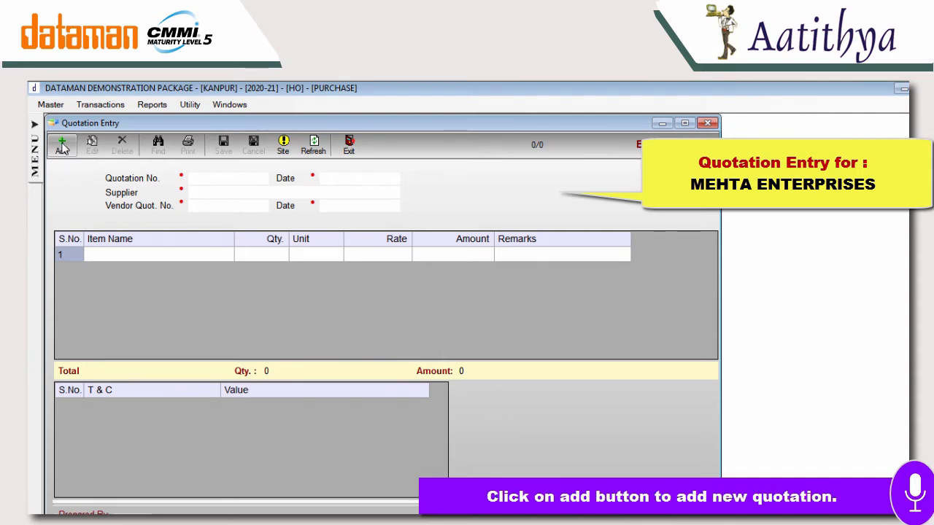
left_click(62, 148)
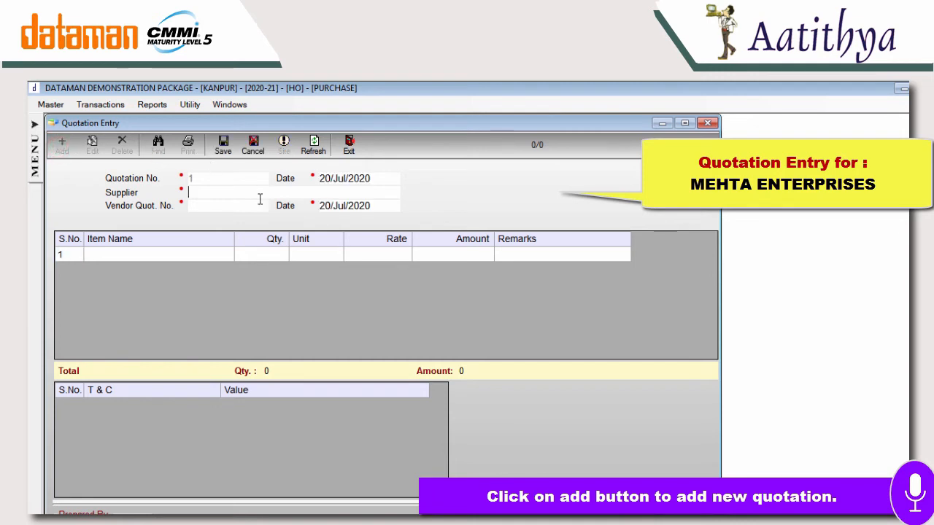
key("space")
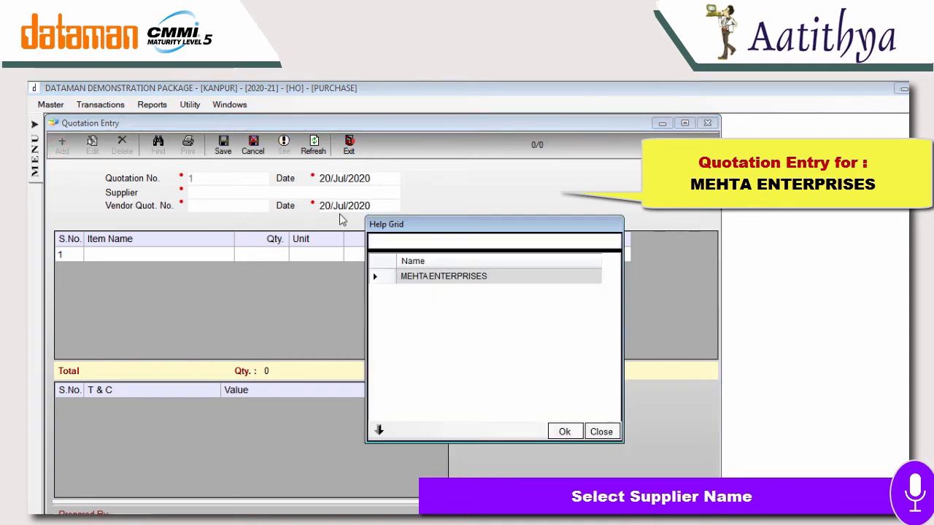
double_click(455, 284)
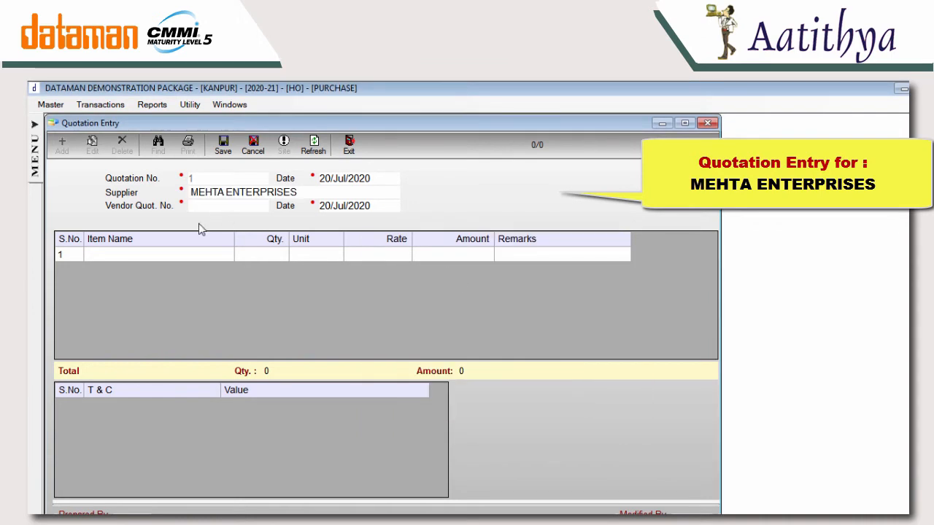
Step: Add M FOILD PAPER as the first item of the quotation with a quantity of 1
left_click(156, 253)
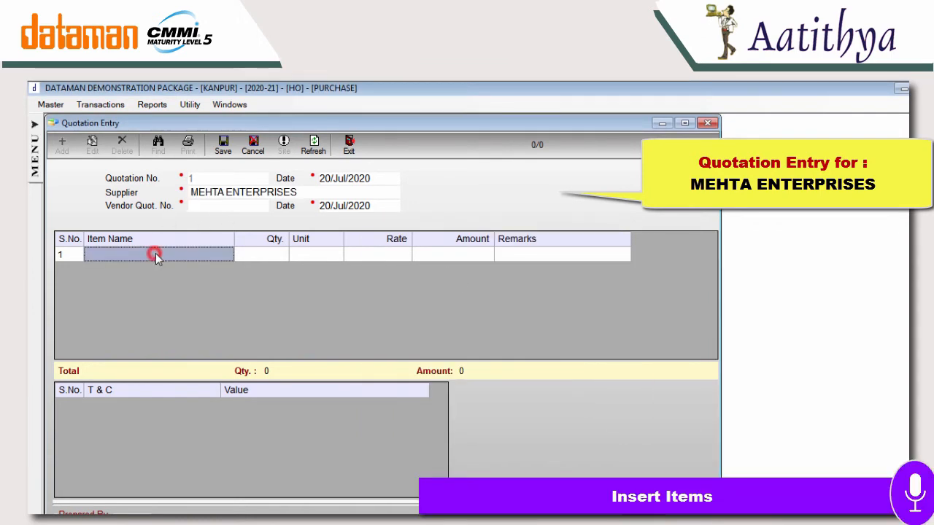
type("M")
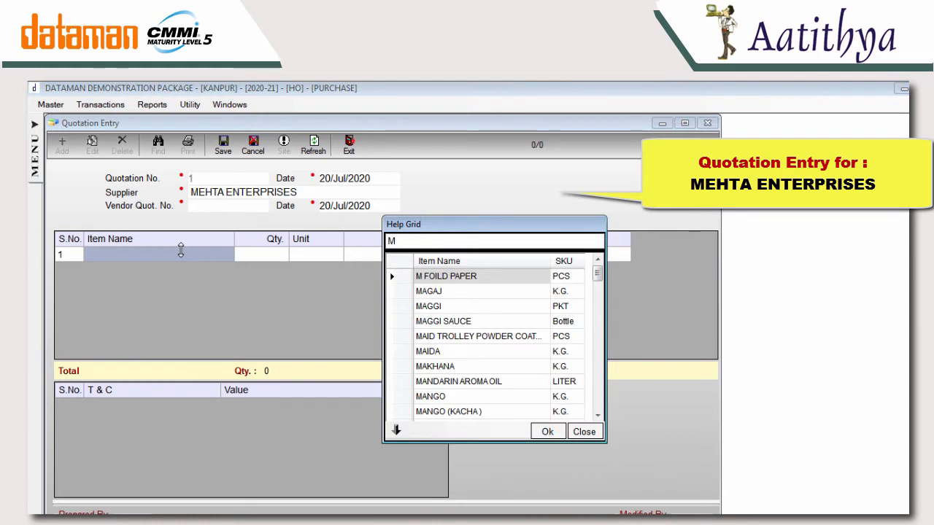
key("Return")
left_click(263, 255)
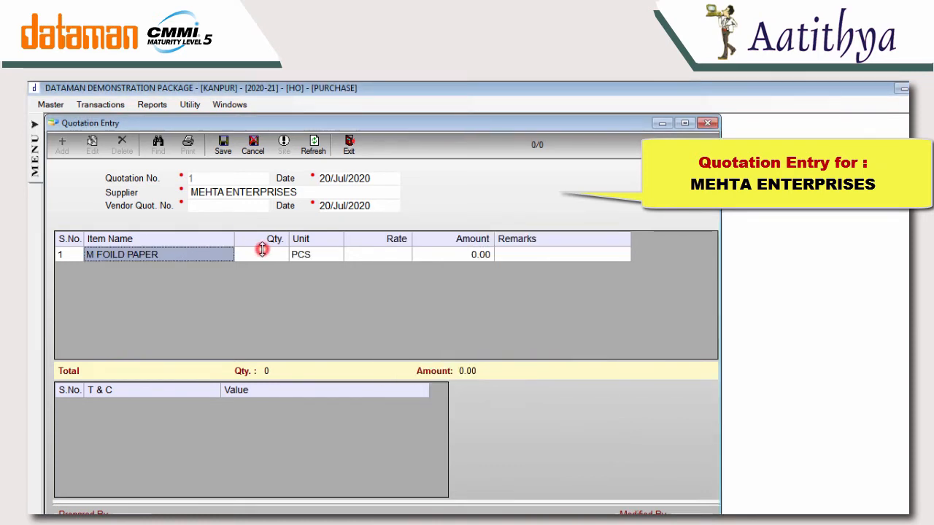
type("1")
key("Return")
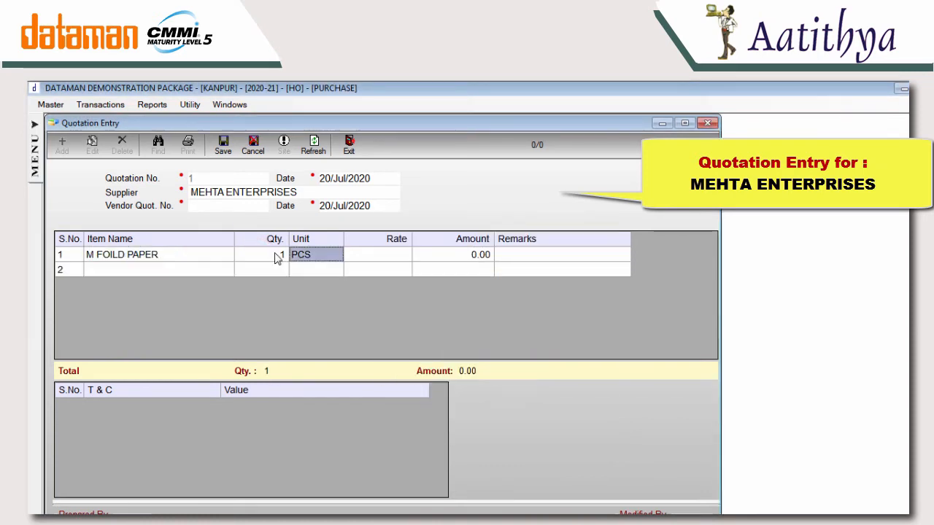
Step: Add SODA 150ML as the second quotation item with a quantity of 1
left_click(135, 269)
type("SOD")
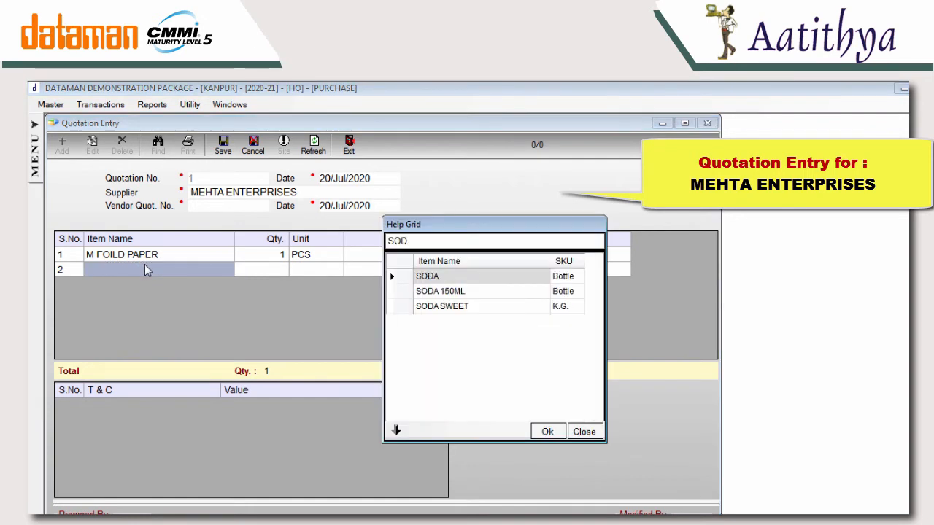
key("Down")
key("Return")
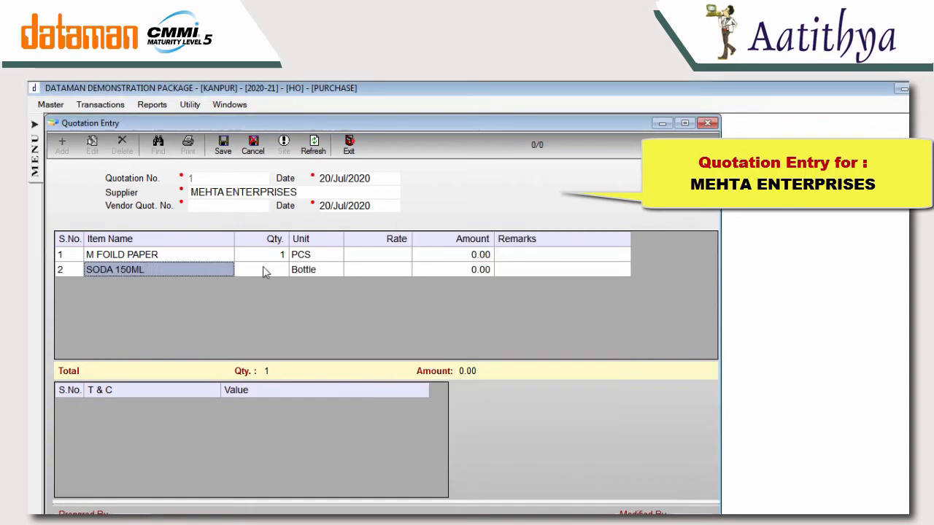
left_click(262, 269)
type("1")
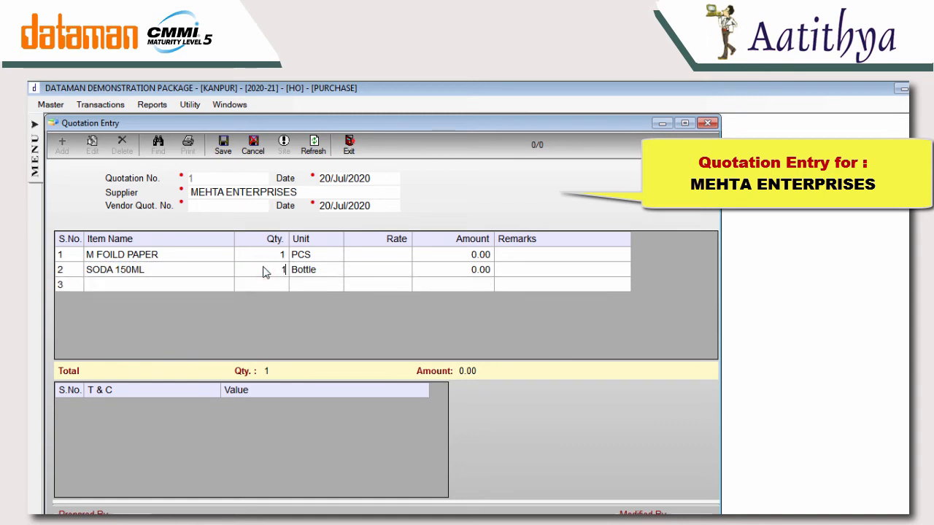
Step: Set the rates to 50 for M FOILD PAPER and 20 for SODA 150ML
left_click(401, 252)
left_click(406, 253)
type("50")
left_click(365, 273)
left_click(366, 273)
type("20")
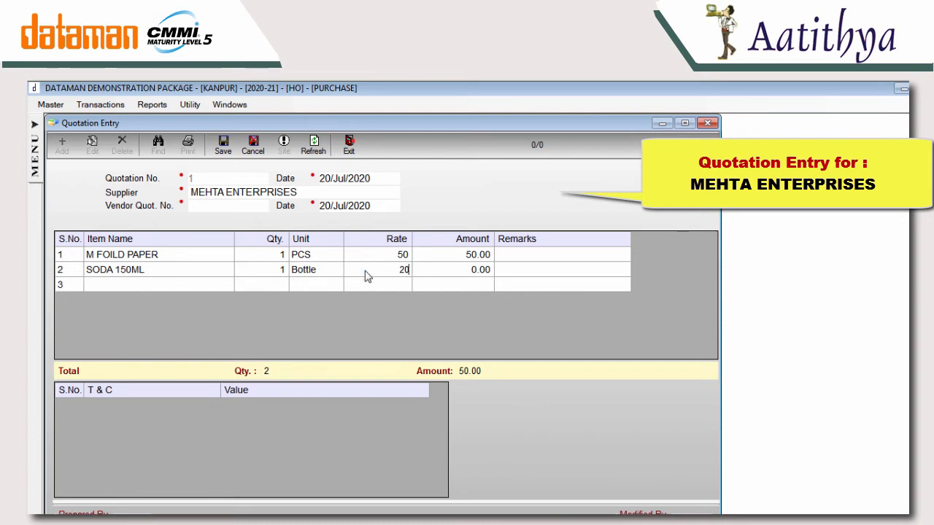
key("Return")
Step: Enter 1 as the vendor quotation number and save the quotation
left_click(254, 212)
type("1")
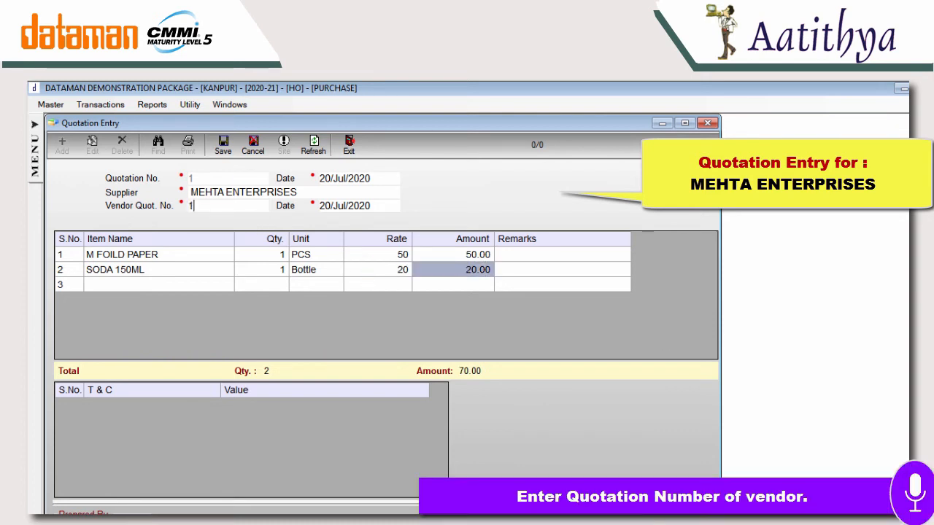
key("Return")
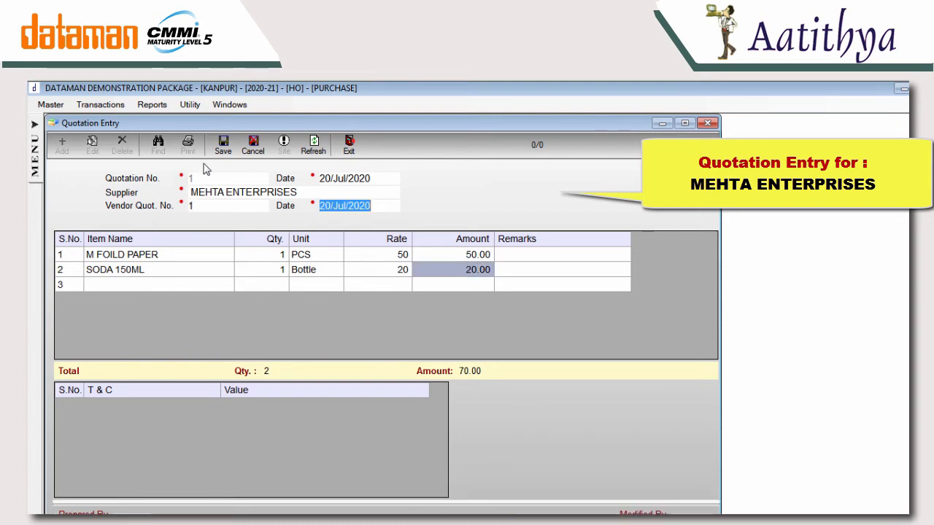
left_click(234, 148)
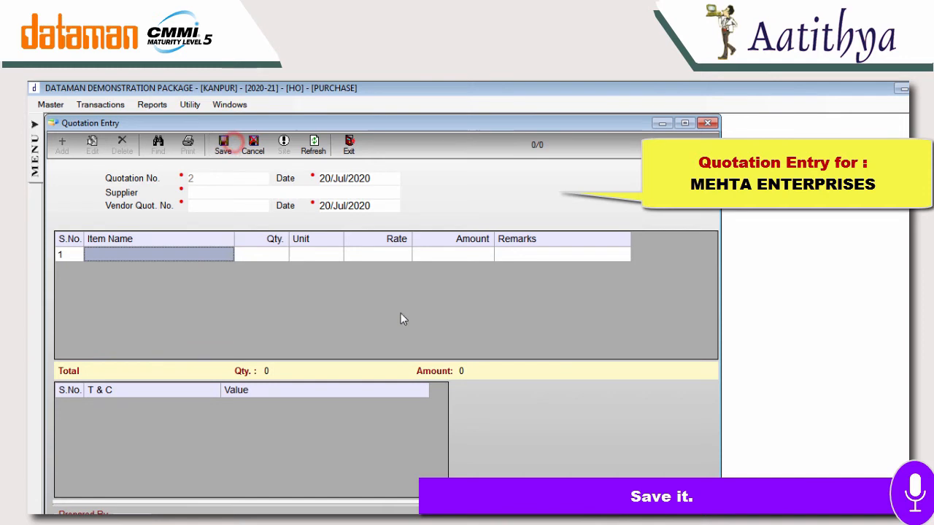
Step: Open the list of suppliers for the second quotation
double_click(214, 193)
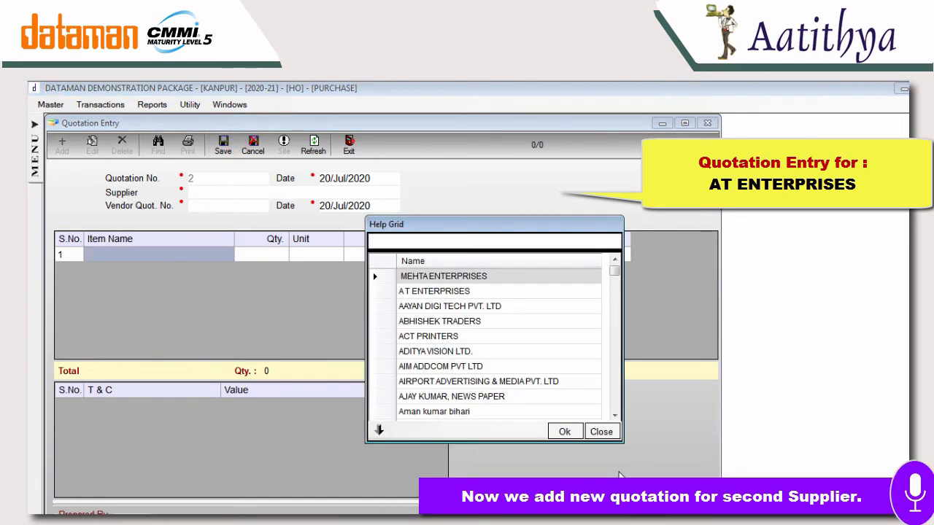
Step: Set the quotation's supplier to A T ENTERPRISES and choose SODA 150ML as its first item
key("Down")
key("Return")
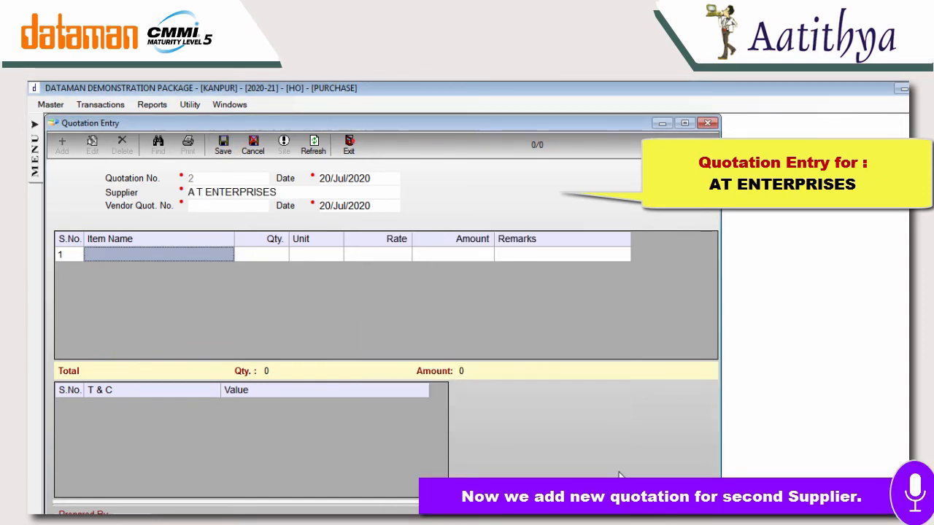
type("SO")
key("Down")
key("Down")
key("Down")
key("Down")
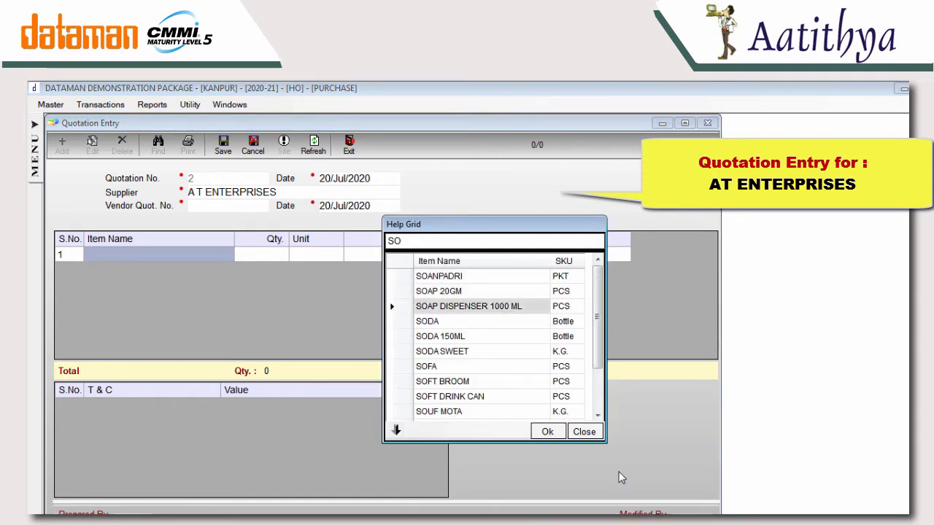
key("Return")
Step: Give the SODA 150ML line of the quotation a quantity of 1 and a rate of 50
key("Return")
type("1")
key("Return")
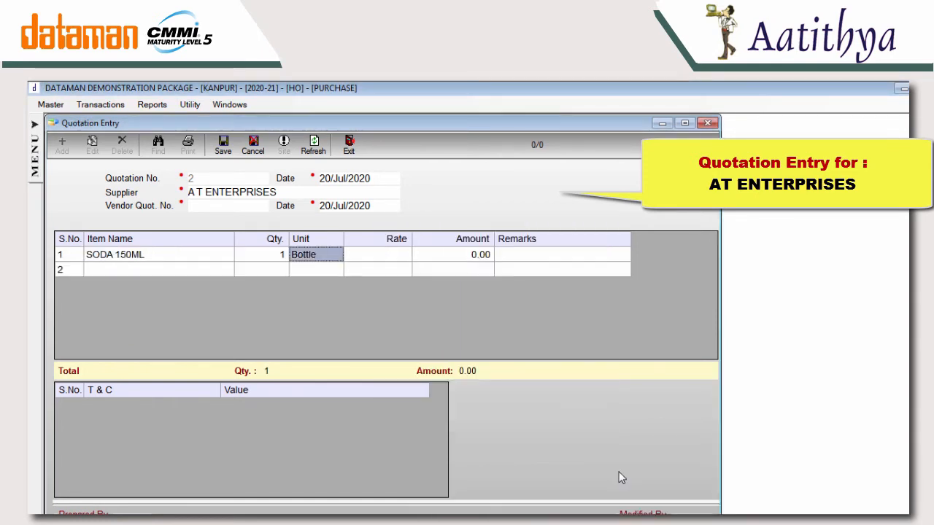
key("Return")
type("50")
key("Return")
Step: Enter 2 as the vendor quotation number and save the quotation
key("ctrl+s")
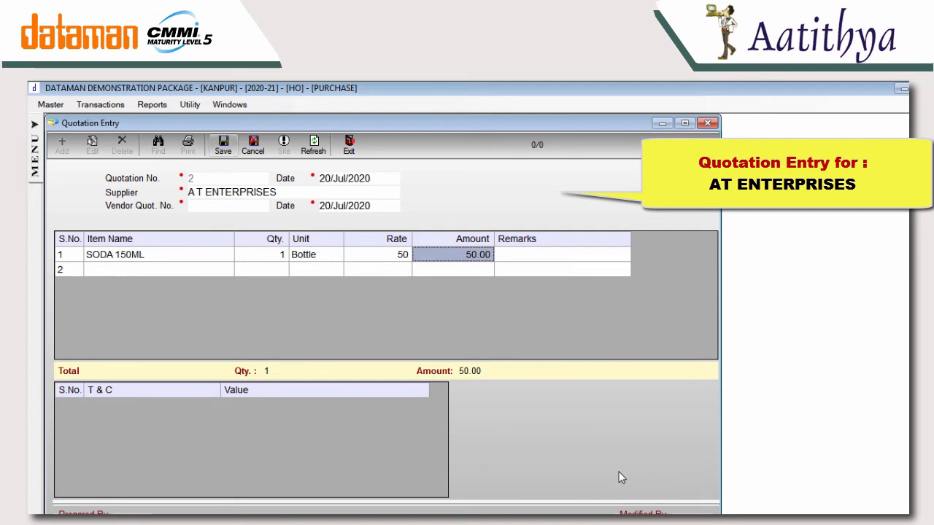
key("Return")
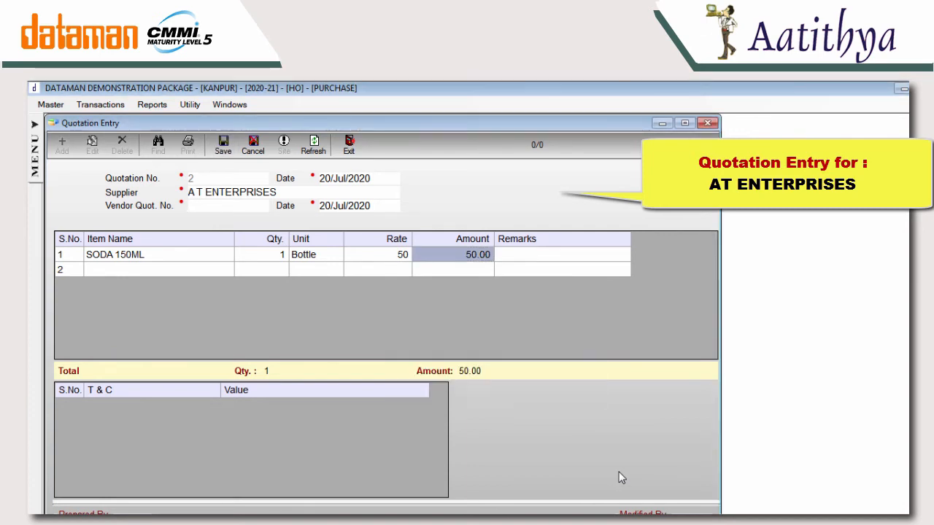
type("1")
key("Return")
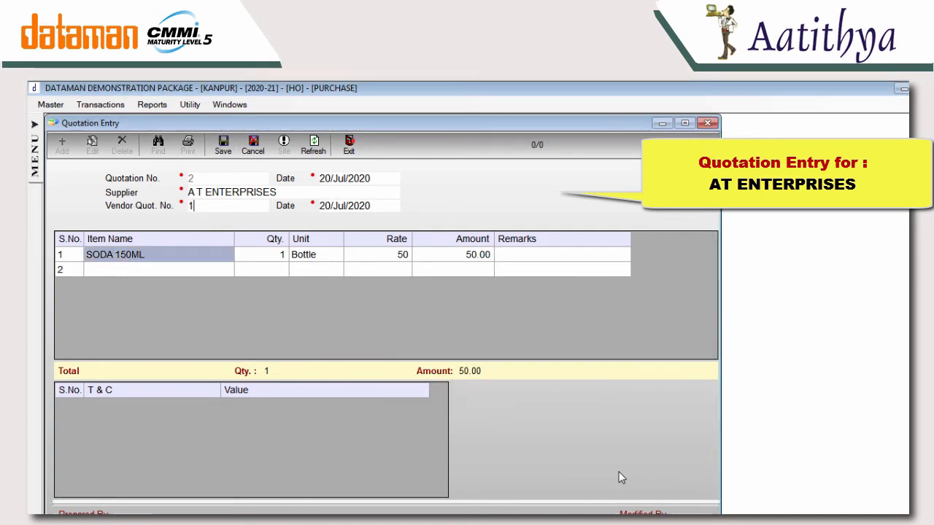
key("BackSpace")
type("2")
key("Return")
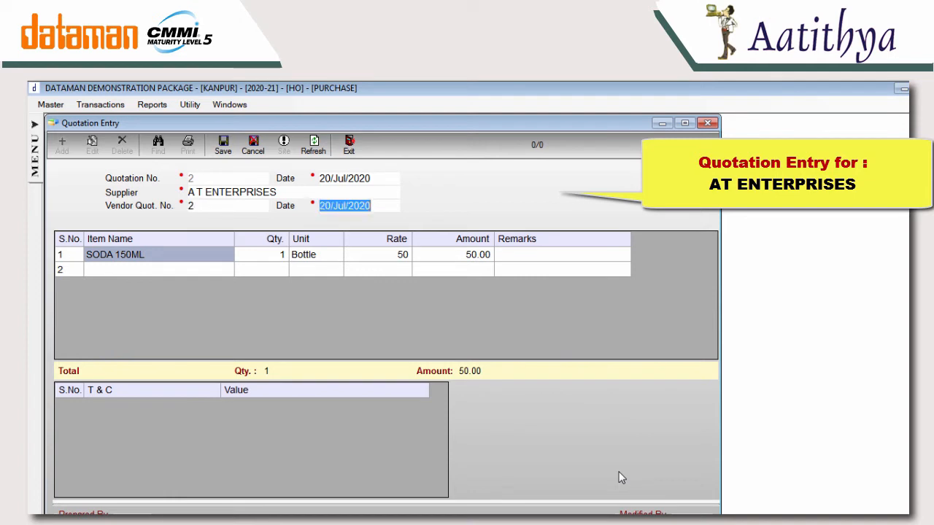
key("ctrl+s")
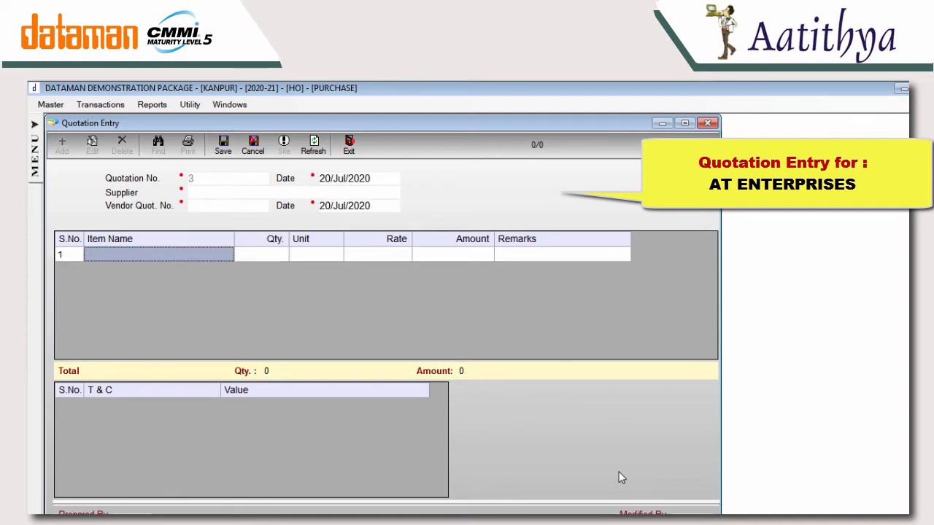
Step: Cancel the blank new quotation and close the quotation entry form
key("Escape")
key("Return")
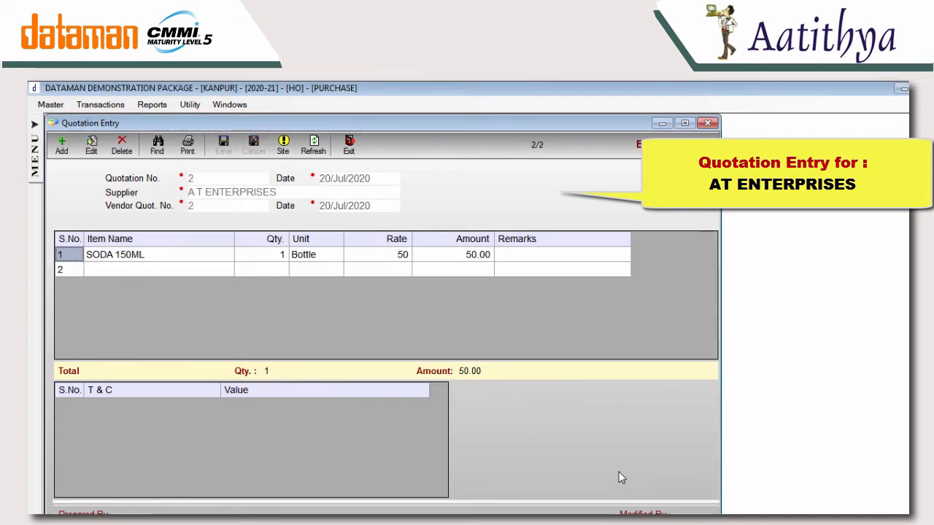
key("Escape")
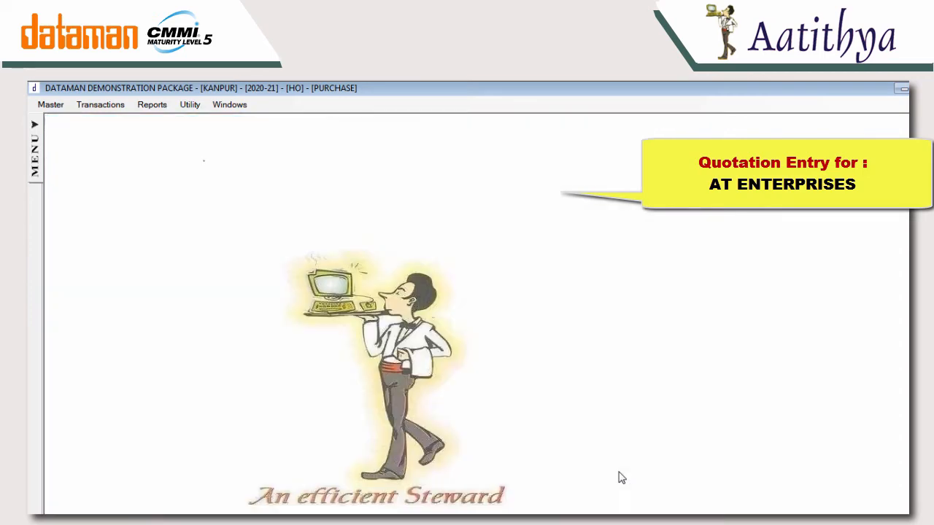
Step: Open the Quotation Register report
key("alt")
key("Left")
key("Left")
key("Left")
key("Down")
key("Down")
key("Down")
key("Down")
key("Down")
key("Down")
key("Up")
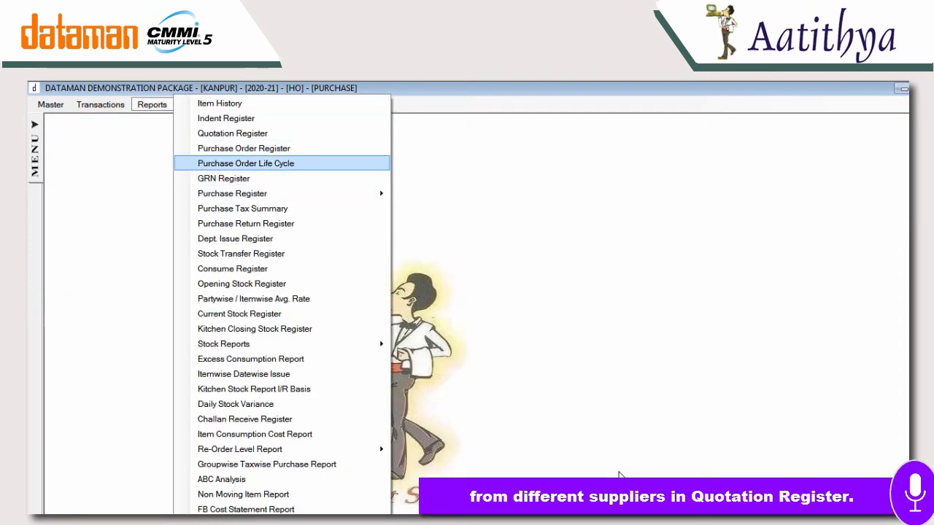
key("Up")
key("Up")
key("Down")
key("Down")
key("Down")
key("Down")
key("Down")
key("Down")
key("Down")
key("Down")
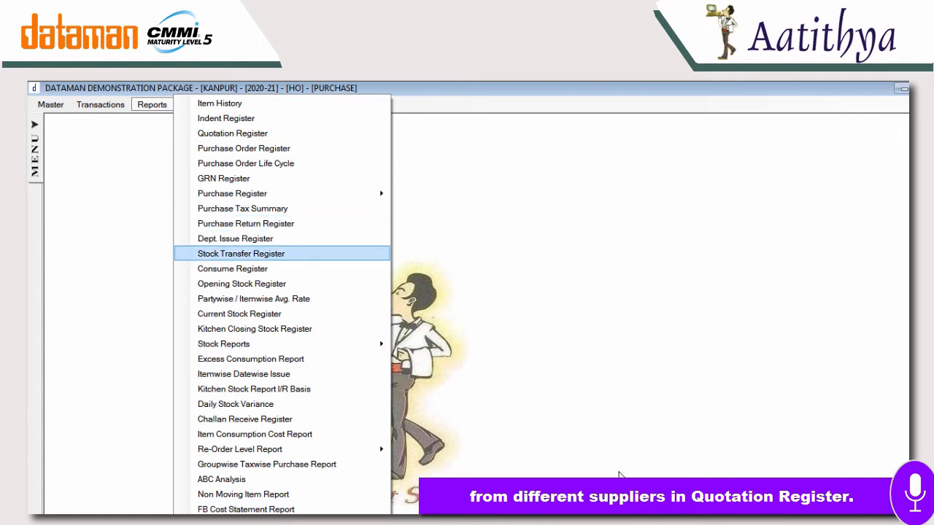
key("Up")
key("Up")
key("Up")
key("Up")
key("Up")
key("Up")
key("Up")
key("Up")
key("Return")
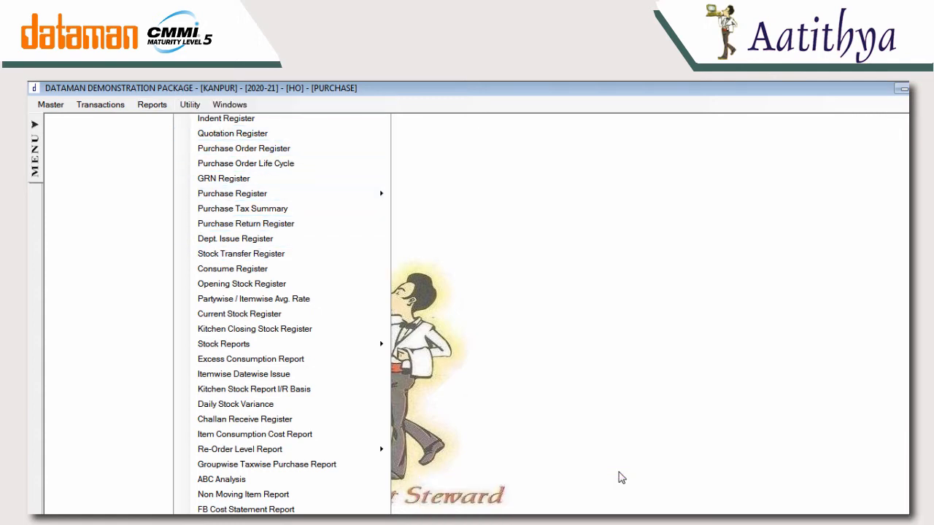
Step: Filter the Quotation Register by the suppliers MEHTA ENTERPRISES and A T ENTERPRISES
key("Down")
key("Down")
key("Down")
key("Down")
key("Down")
key("Return")
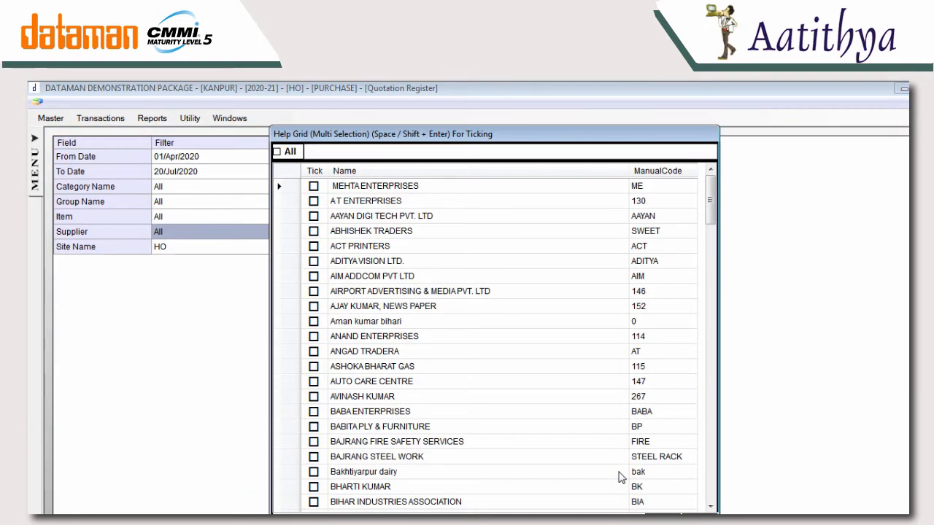
key("space")
key("space")
key("Return")
Step: Set the Quotation Register's item filter to SODA 150ML
key("Up")
key("Return")
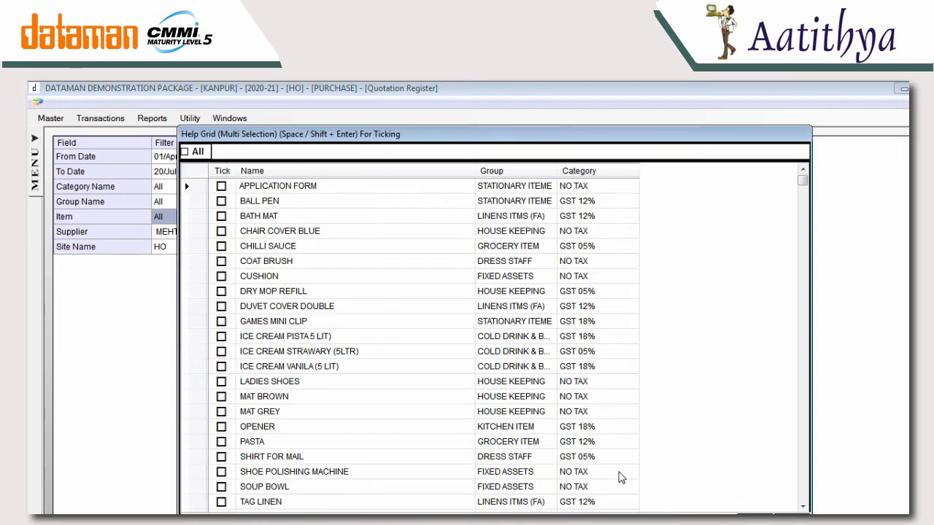
type("SODA")
key("Down")
key("space")
key("Return")
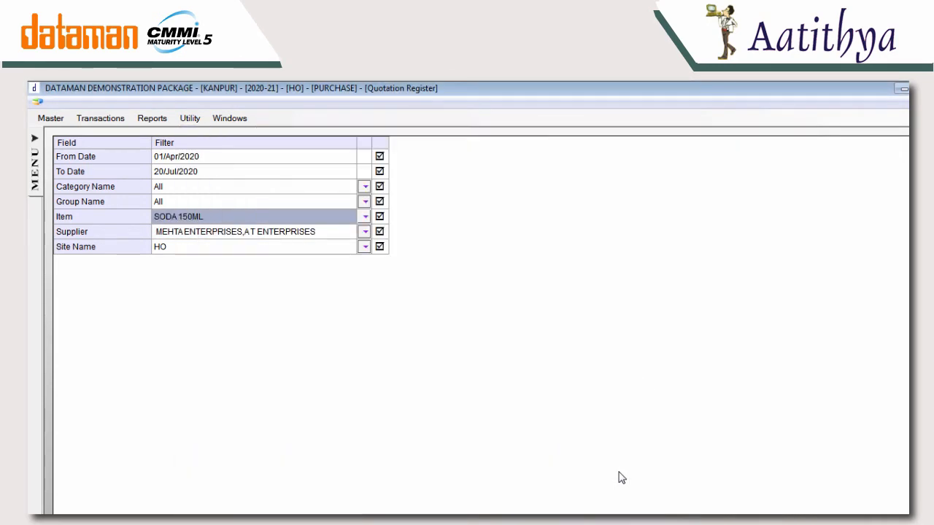
Step: Preview the filtered Quotation Register to compare the suppliers' item rates, and close the report
key("alt+p")
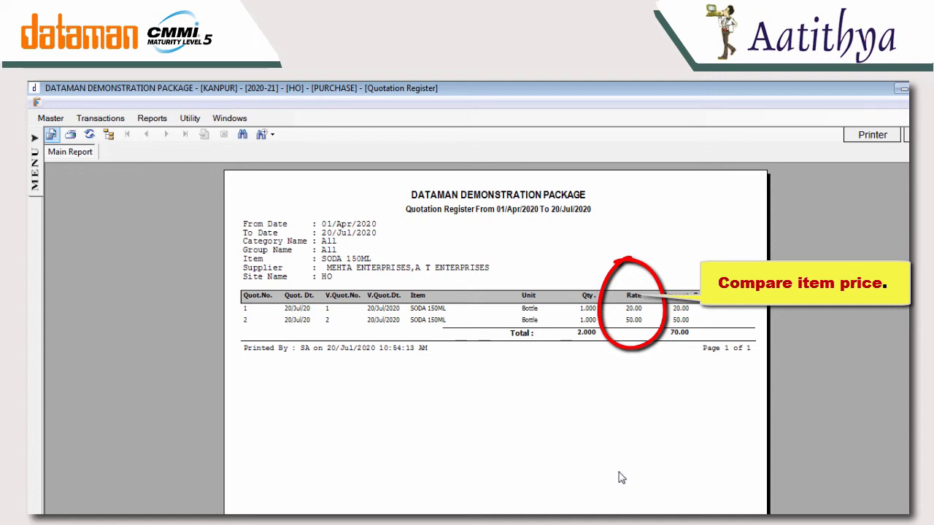
key("Escape")
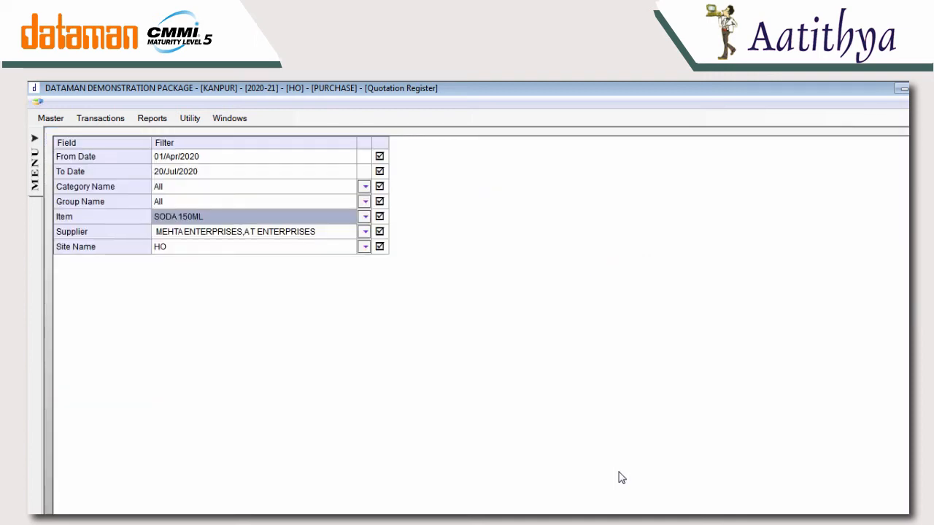
key("Escape")
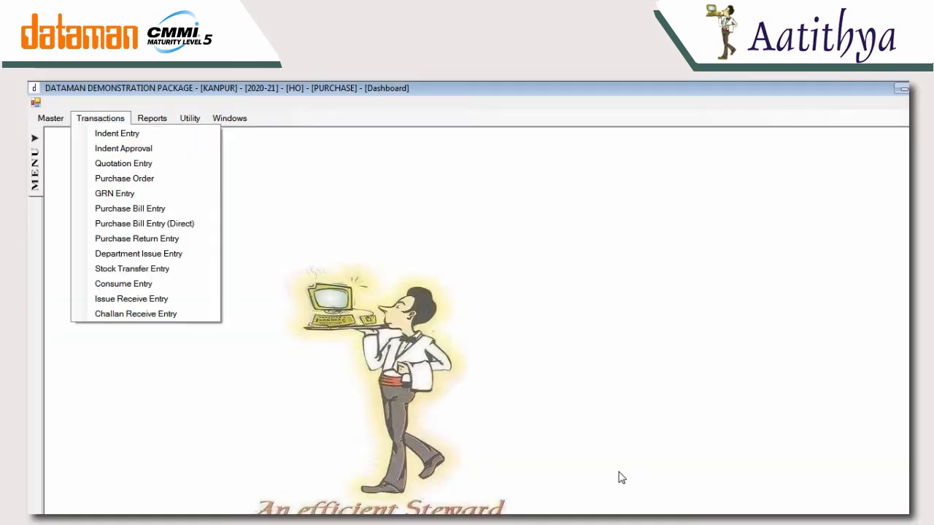
Step: Open the Purchase Order entry form and start a new purchase order
key("Down")
key("Down")
key("Down")
key("Down")
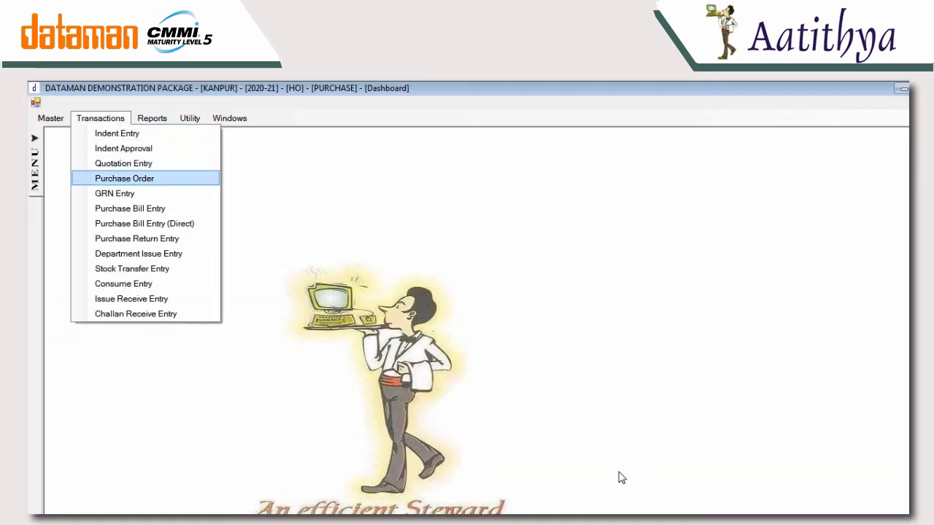
key("Up")
key("Down")
key("Return")
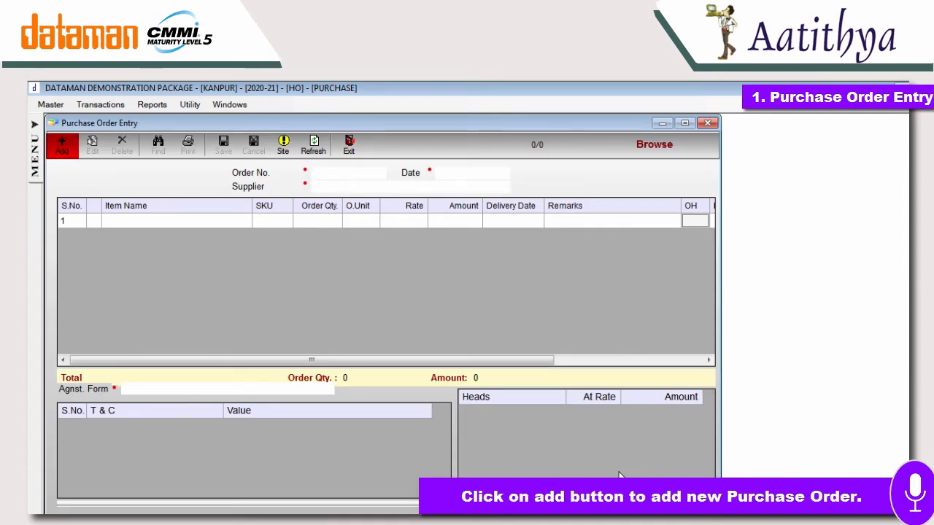
left_click(62, 145)
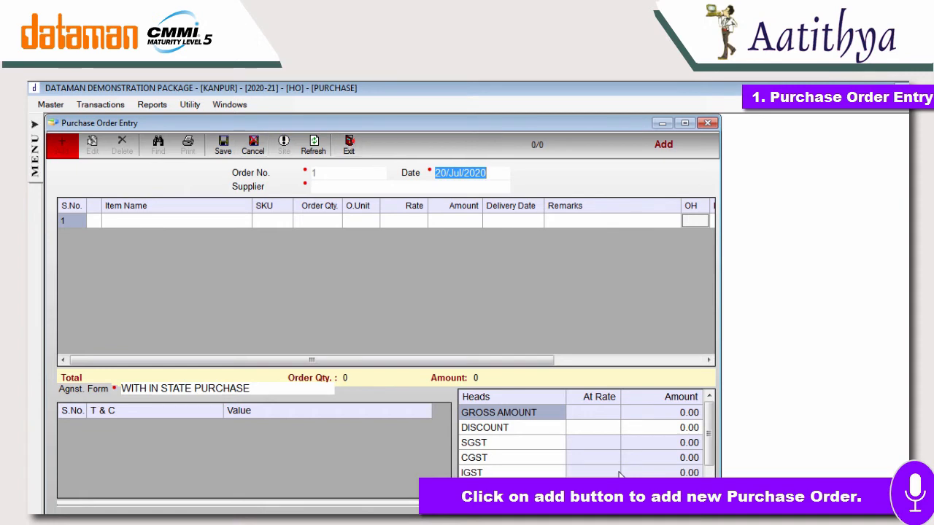
Step: Keep the order date and choose A T ENTERPRISES as the purchase order's supplier
key("Tab")
key("Return")
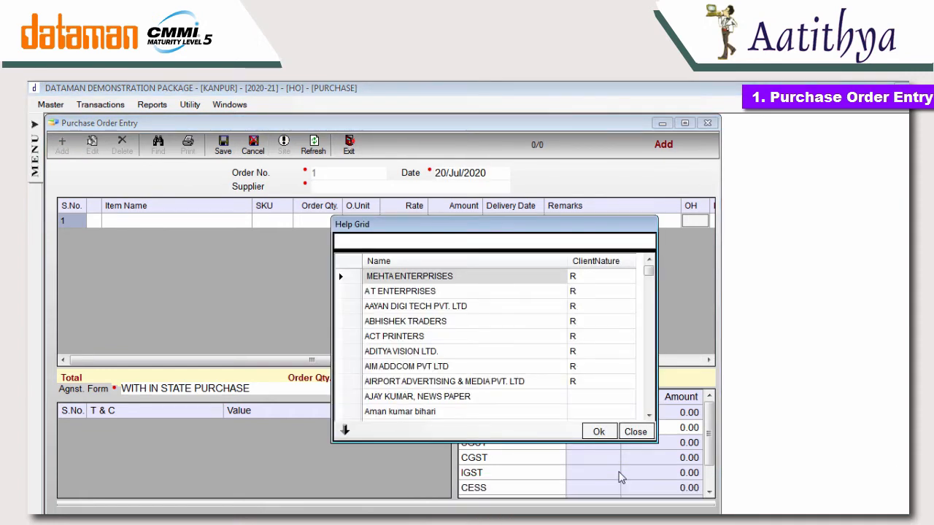
key("Down")
key("Down")
key("Up")
key("Return")
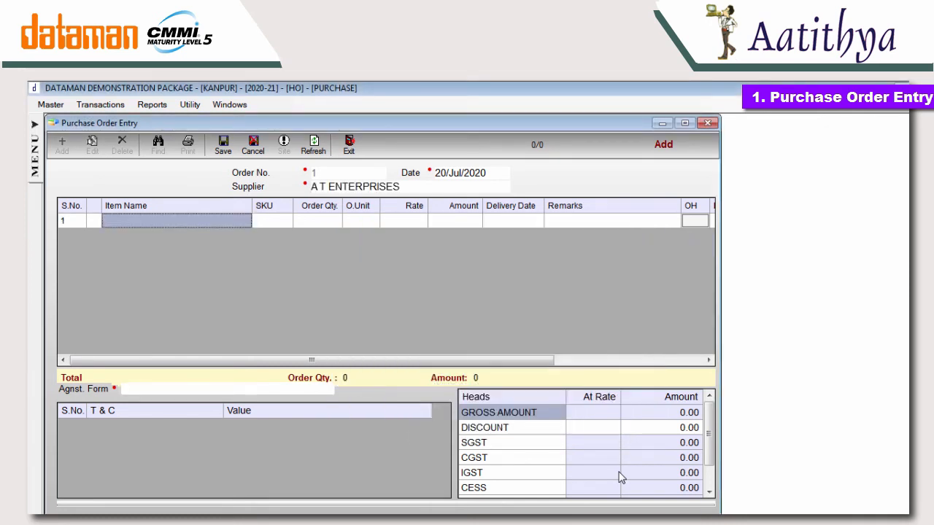
Step: Add M FOILD PAPER as the first order item, with an order quantity of 20 and a rate of 50
type("M")
key("Return")
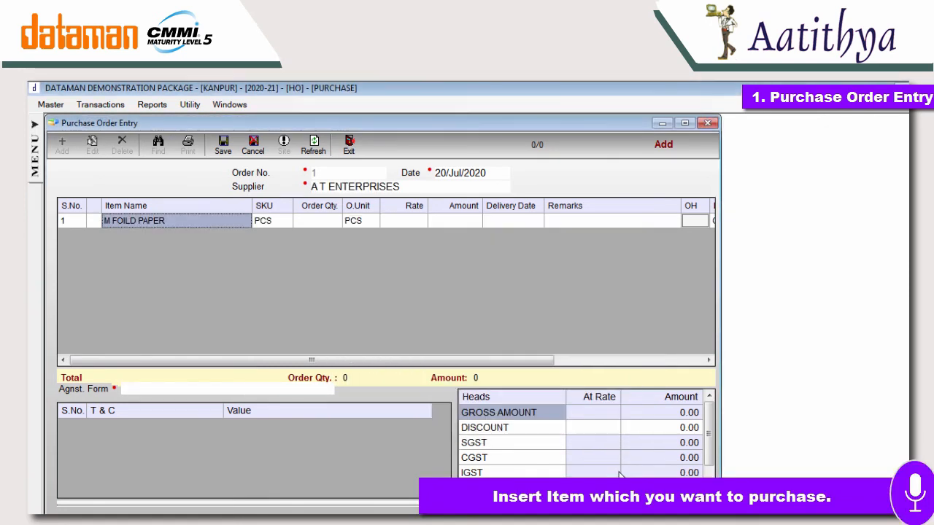
key("Return")
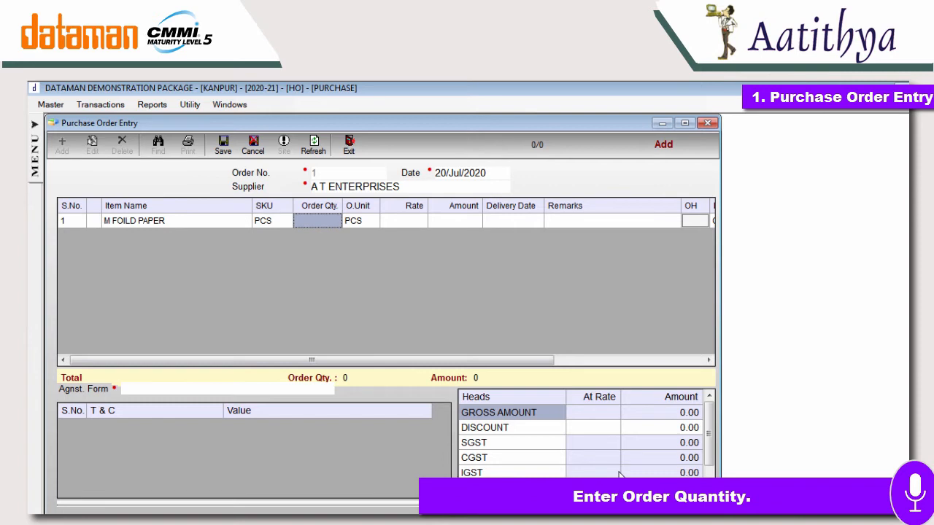
type("20")
key("Return")
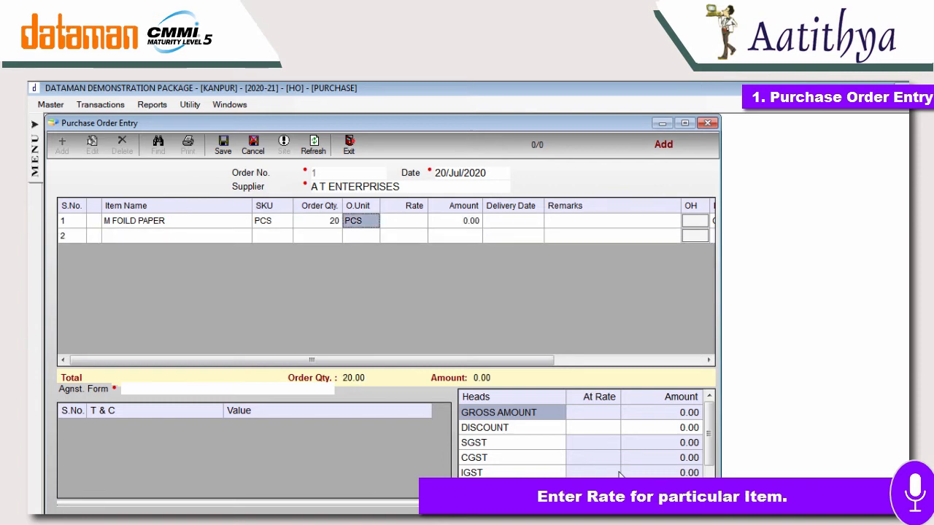
key("Return")
type("50")
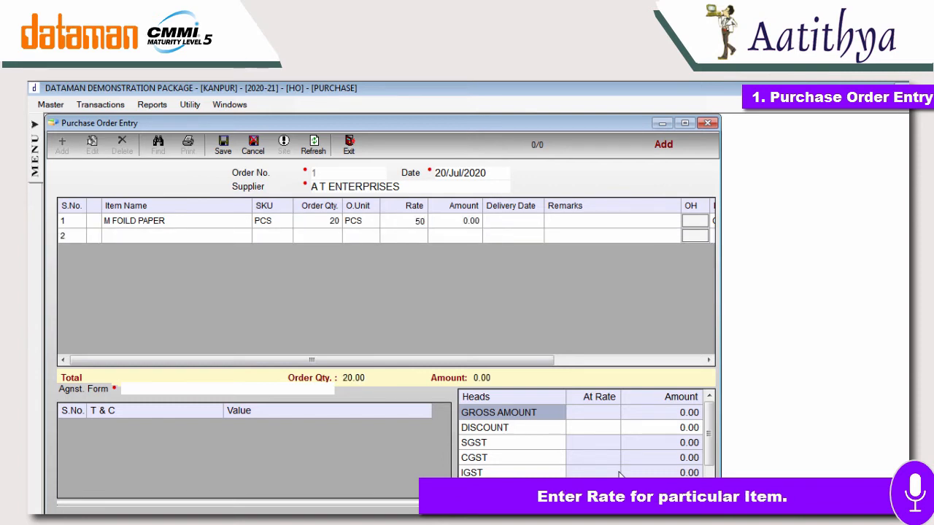
key("Return")
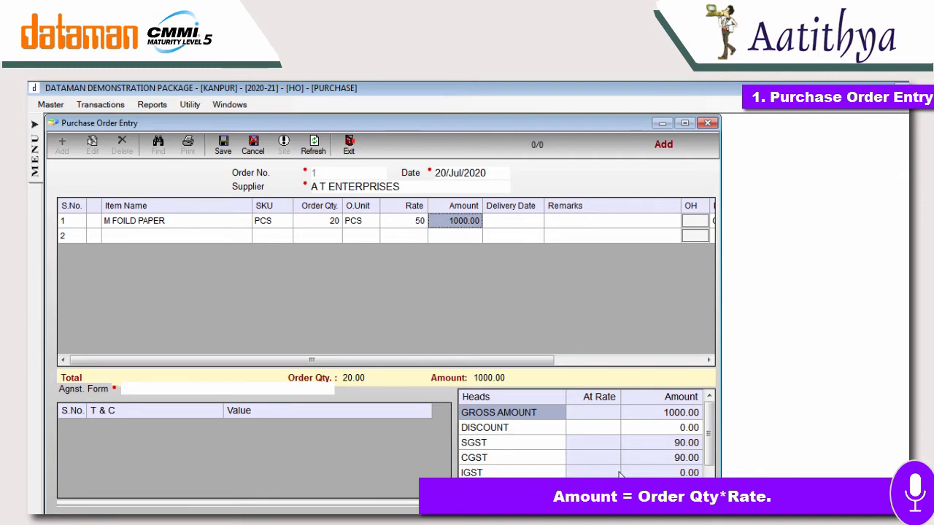
Step: Set the M FOILD PAPER line's delivery date to 21/Jul/2020 and leave its remarks blank
key("Return")
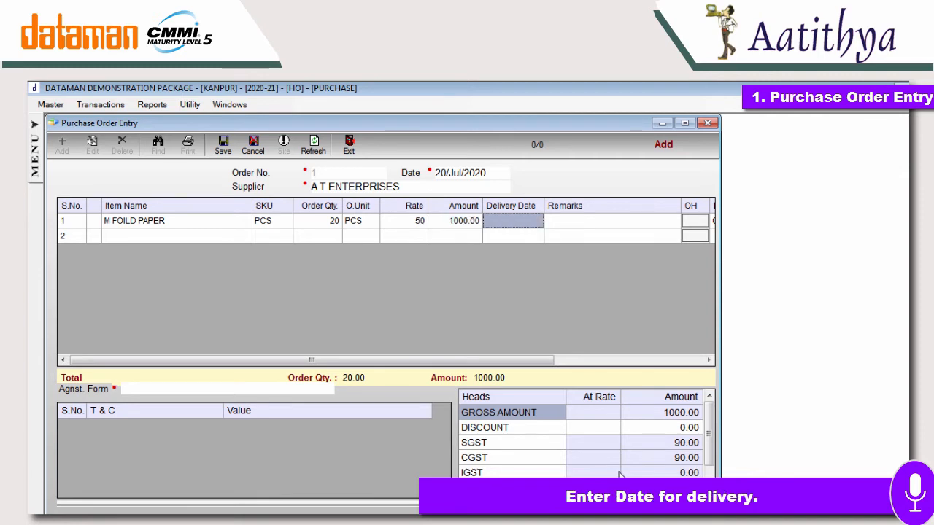
type("20")
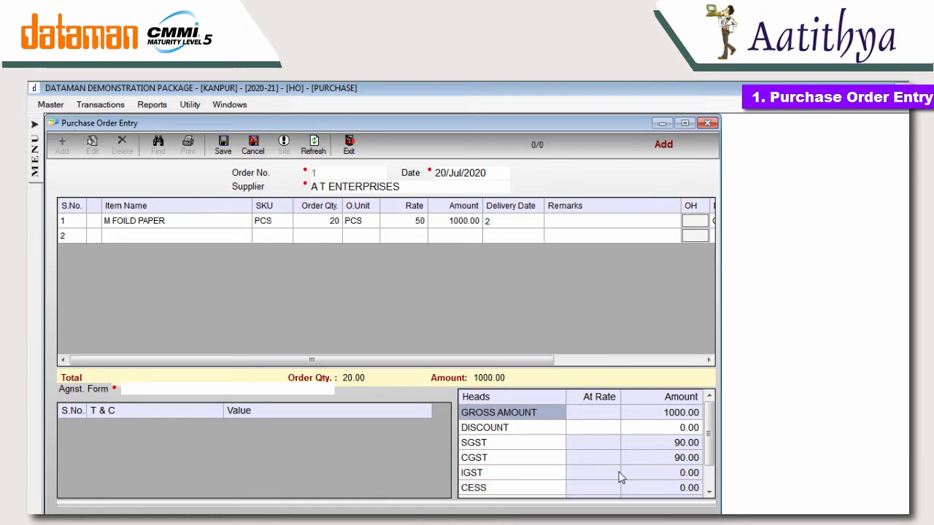
key("Return")
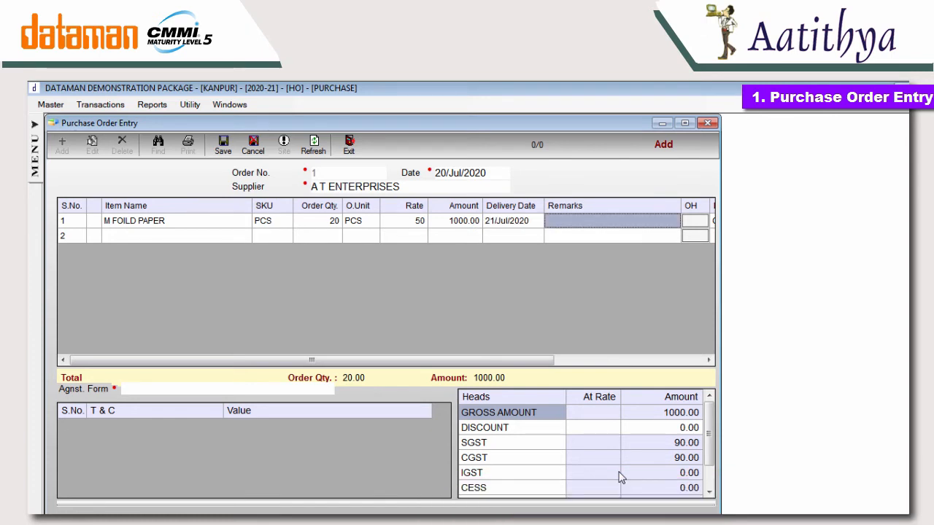
key("Return")
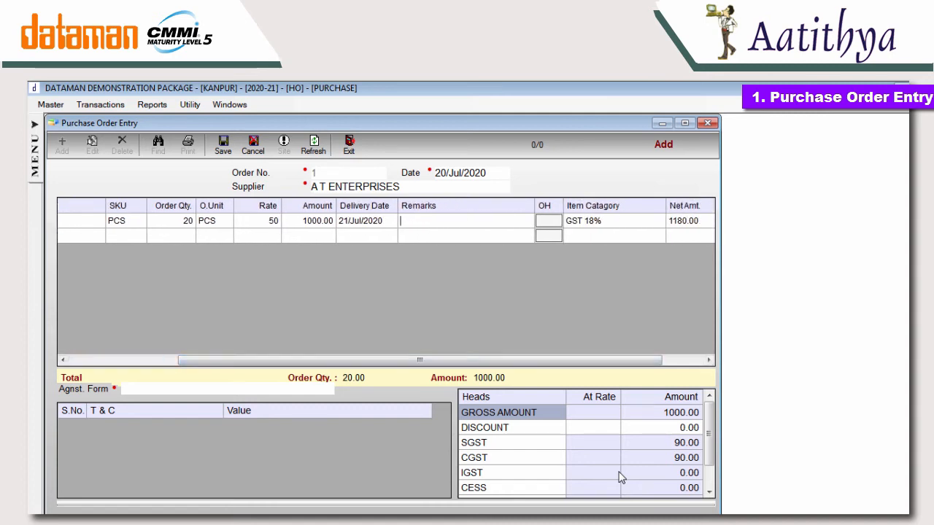
key("Return")
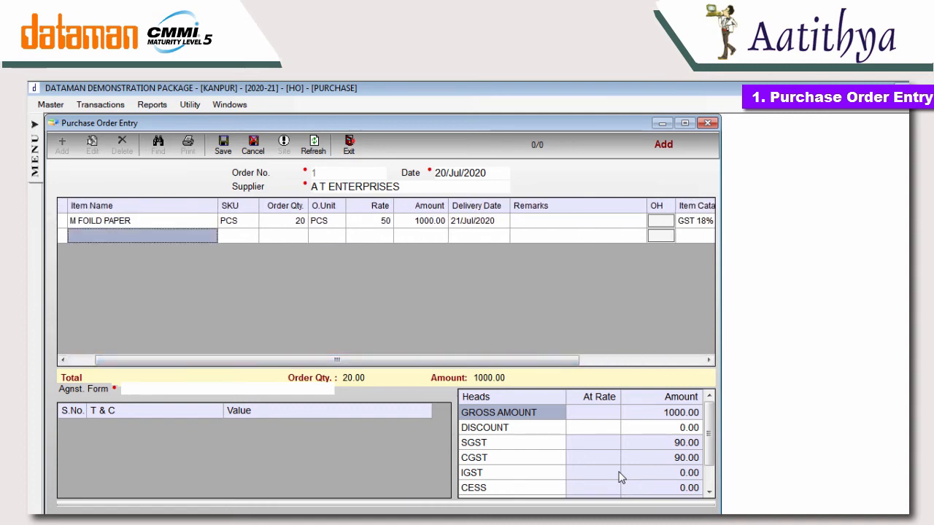
Step: Choose SODA 150ML as the second item of the purchase order
type("SODA")
key("Down")
key("Return")
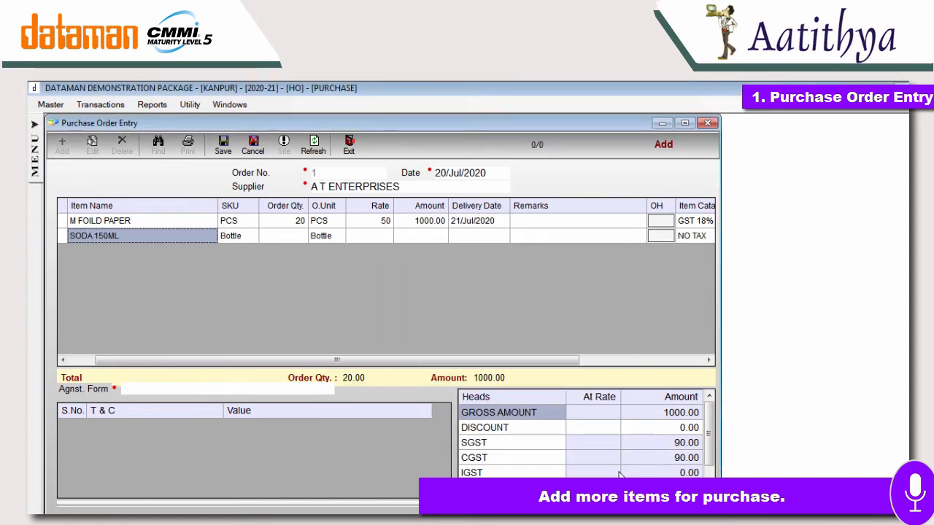
Step: Give the SODA 150ML line an order quantity of 10, a rate of 200 and a delivery date of 21/Jul/2020
key("Return")
type("10")
key("Return")
key("Return")
type("200")
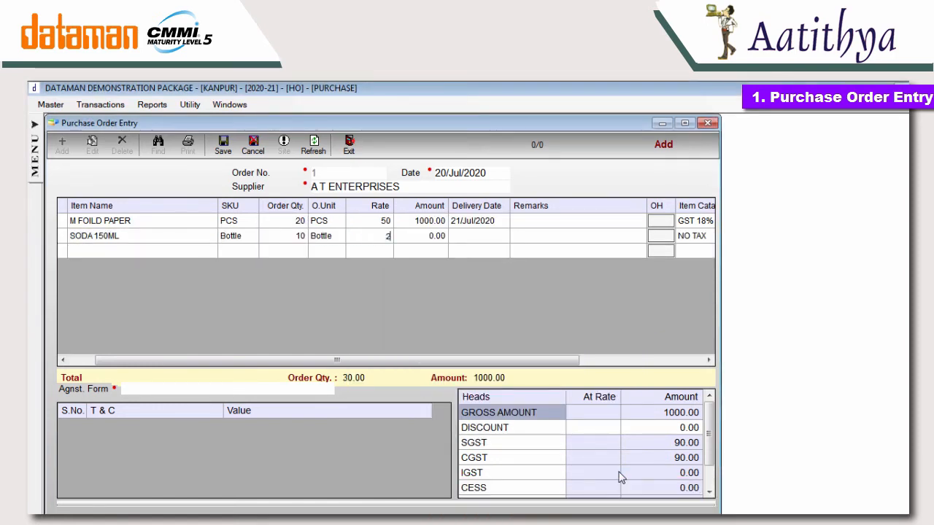
key("Return")
key("Return")
key("Return")
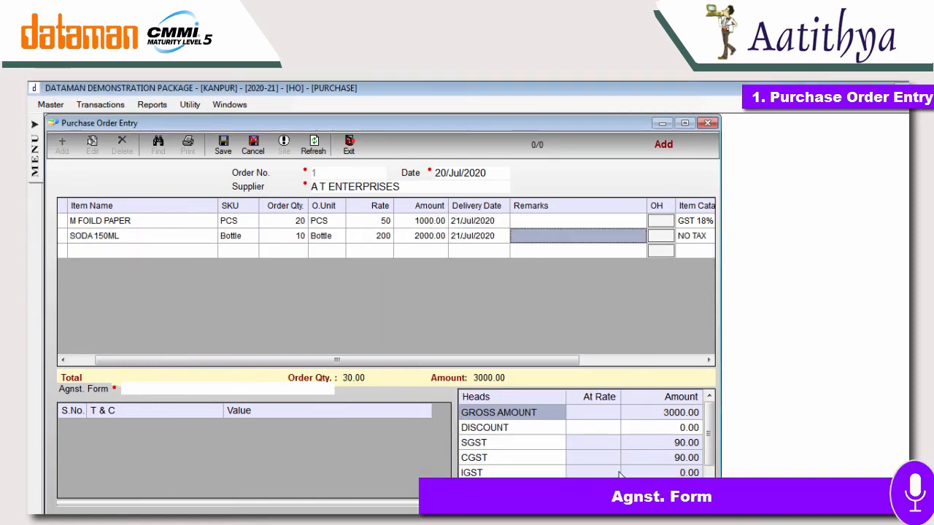
Step: Set the order's Agnst. Form to WITH IN STATE PURCHASE and save the purchase order
key("Return")
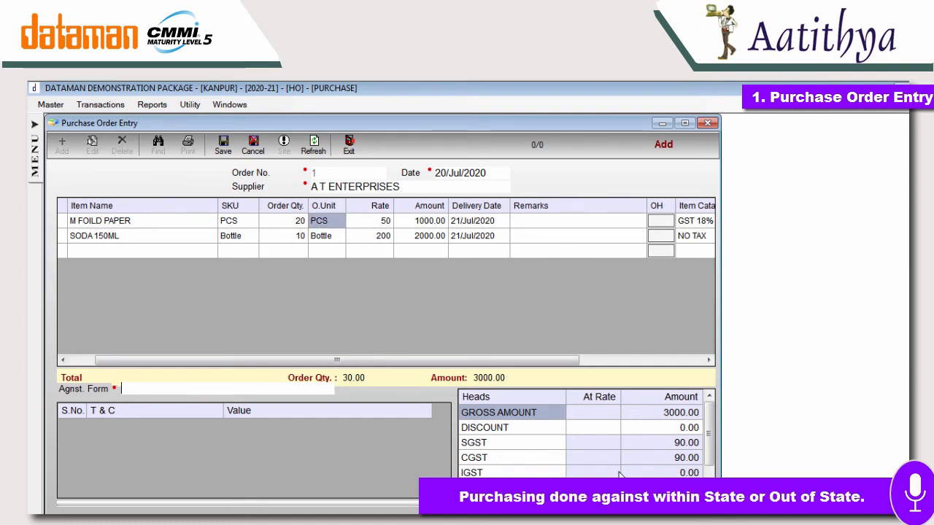
key("Down")
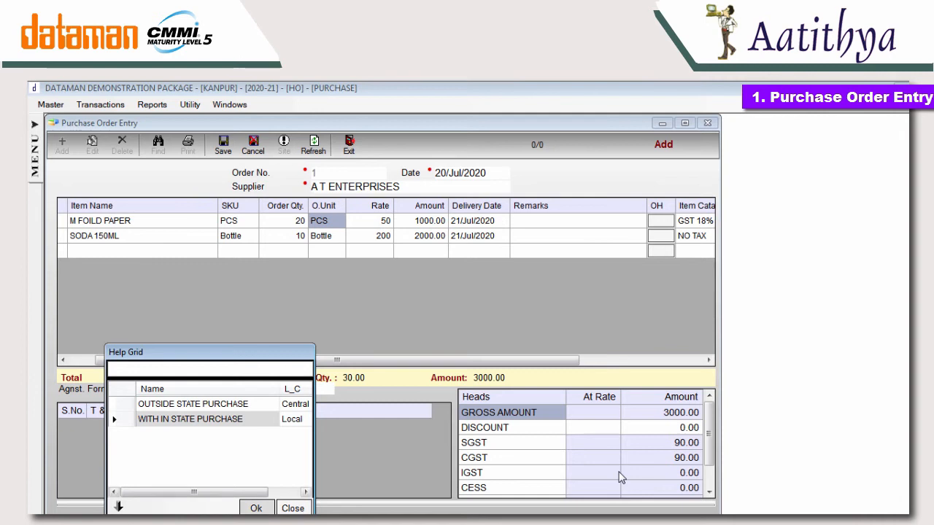
key("Return")
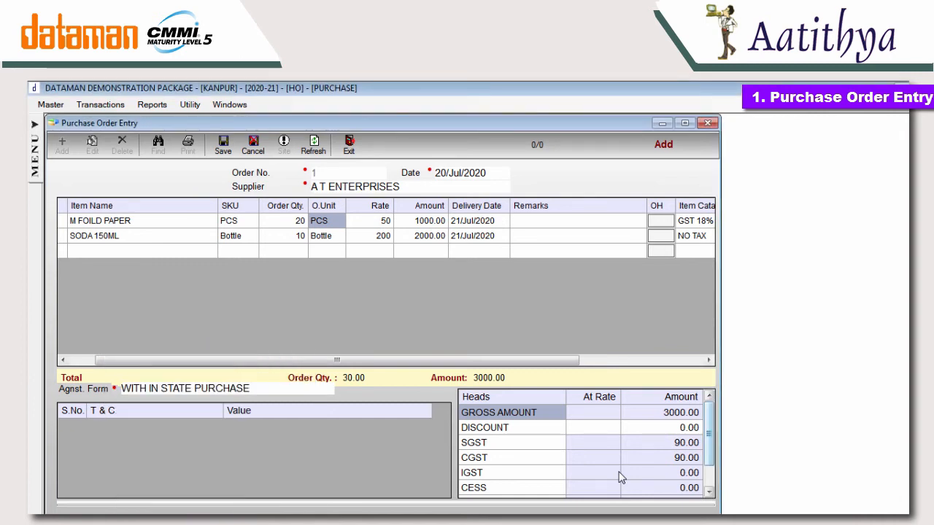
scroll(619, 478, "down", 1)
scroll(619, 478, "up", 1)
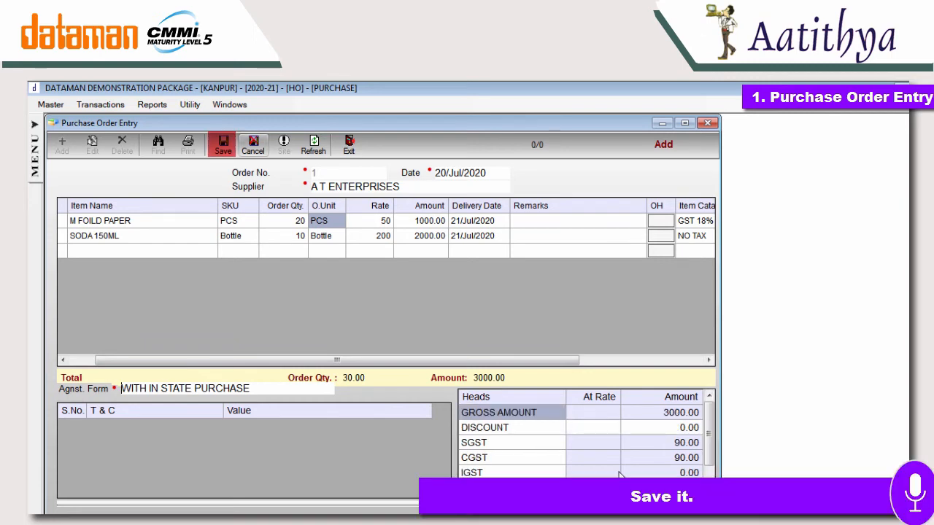
key("ctrl+s")
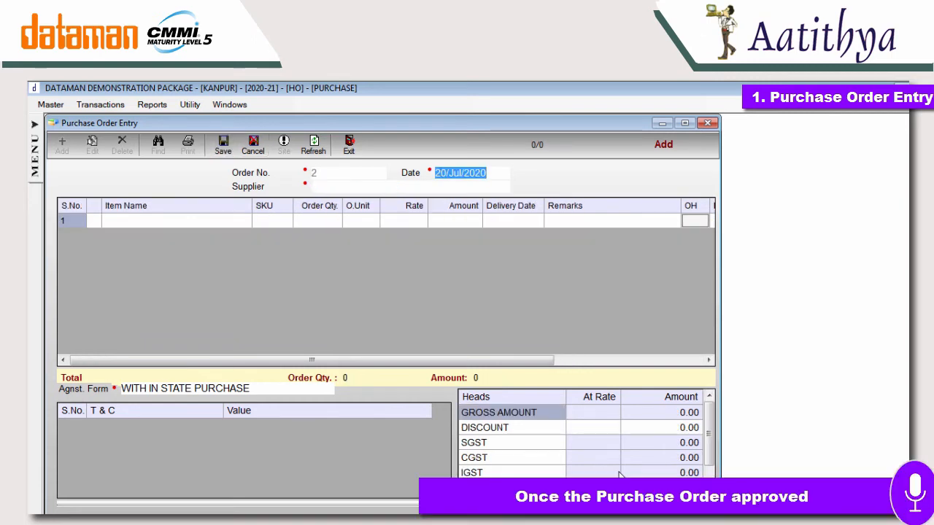
Step: Discard the blank new order and close the Purchase Order Entry form
key("Escape")
key("Return")
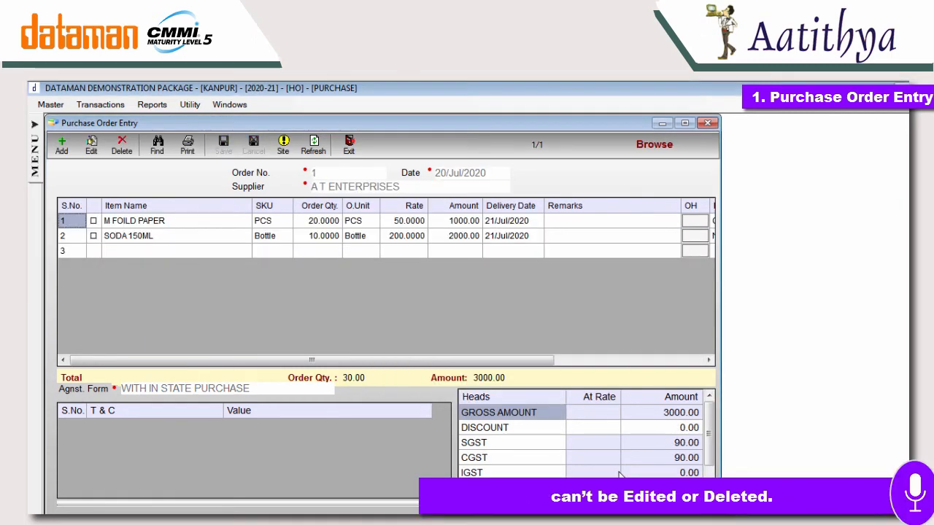
key("Escape")
Step: Open the GRN Entry form for recording received goods
key("alt+t")
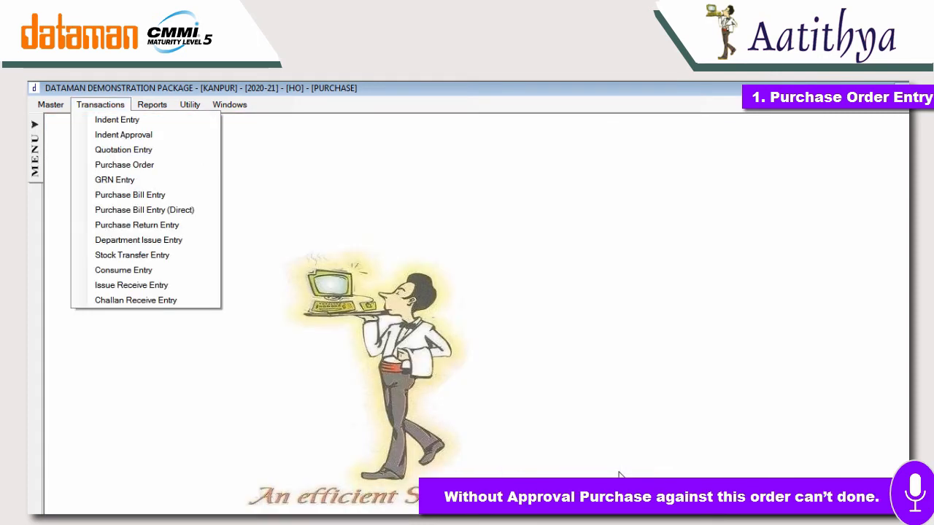
key("Down")
key("Down")
key("Down")
key("Down")
key("Down")
key("Down")
key("Up")
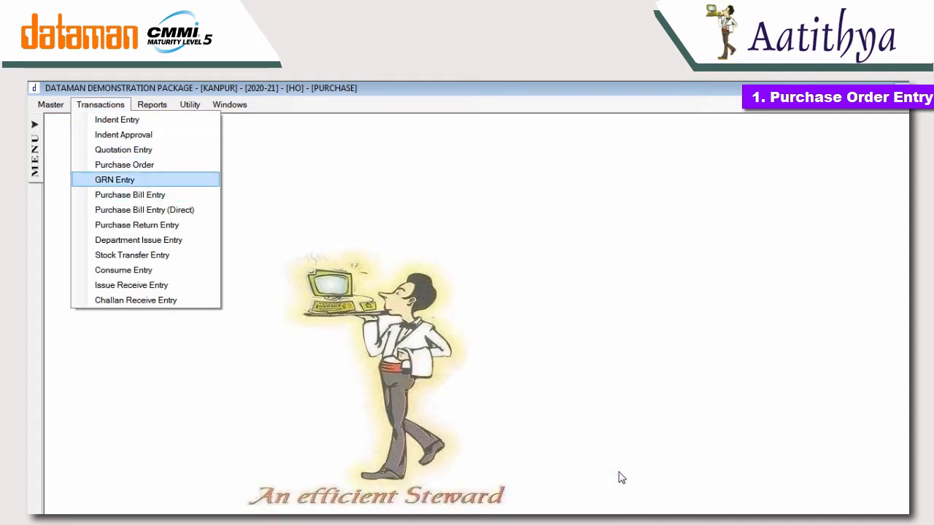
key("Up")
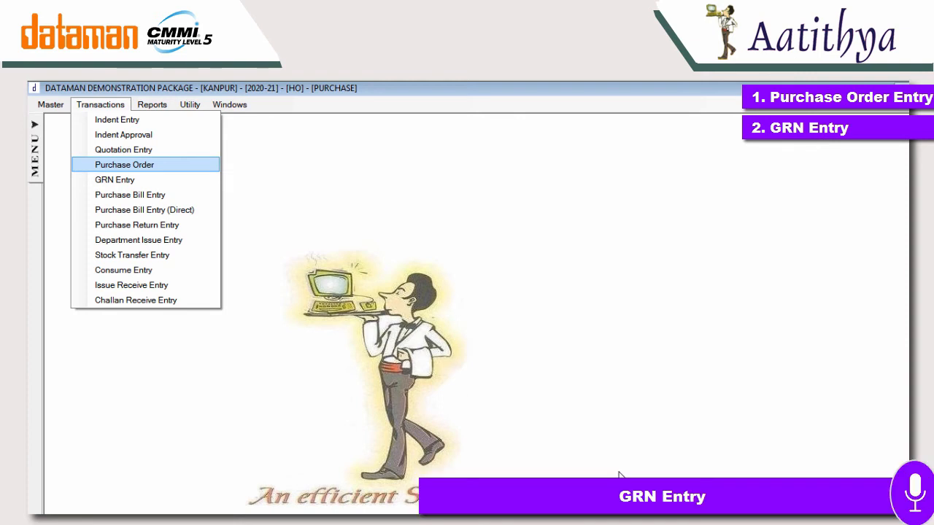
key("Down")
key("Return")
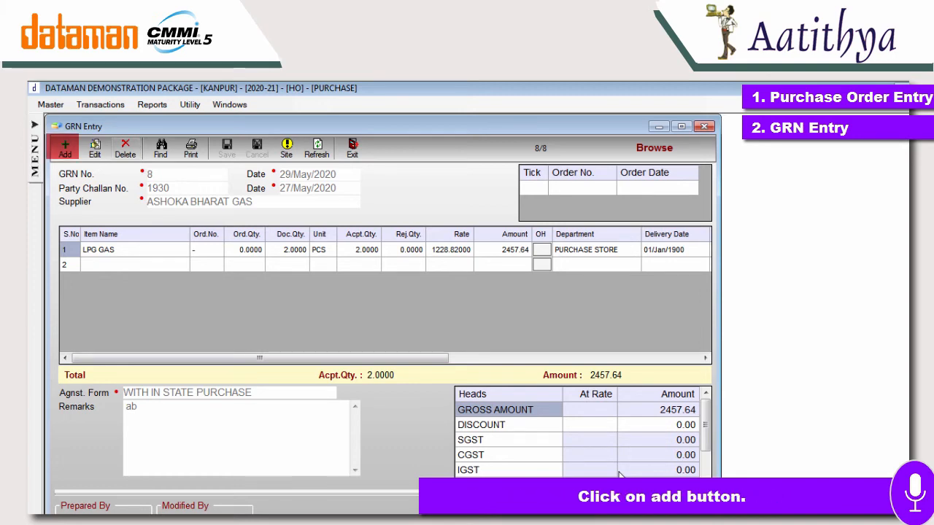
Step: Add a GRN dated 20/Jul/2020 with party challan number 1 for A T ENTERPRISES, and load its purchase order dated 20/07/2020
left_click(65, 148)
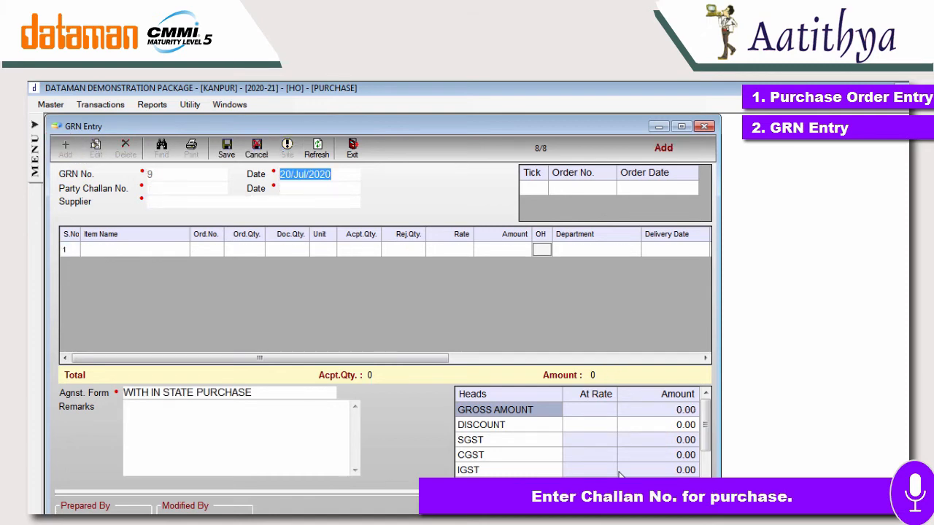
type("21/Jul/2020")
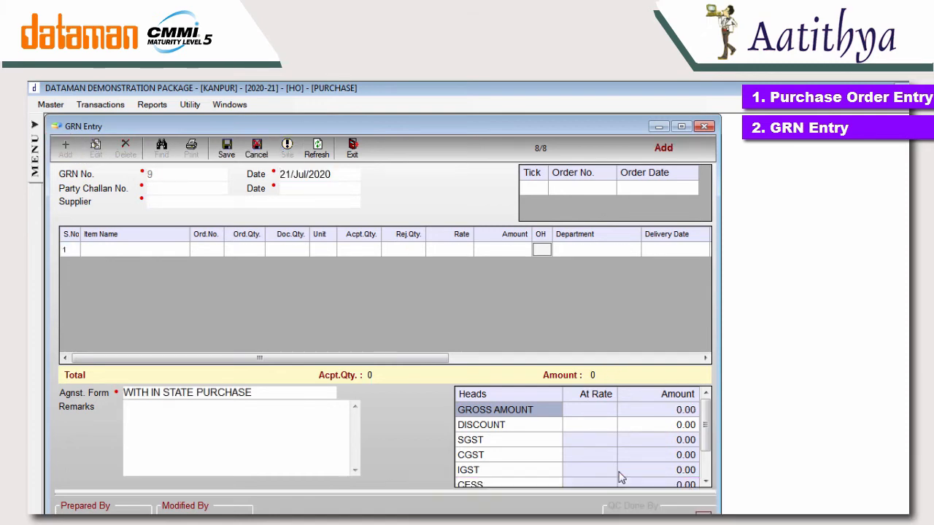
type("1")
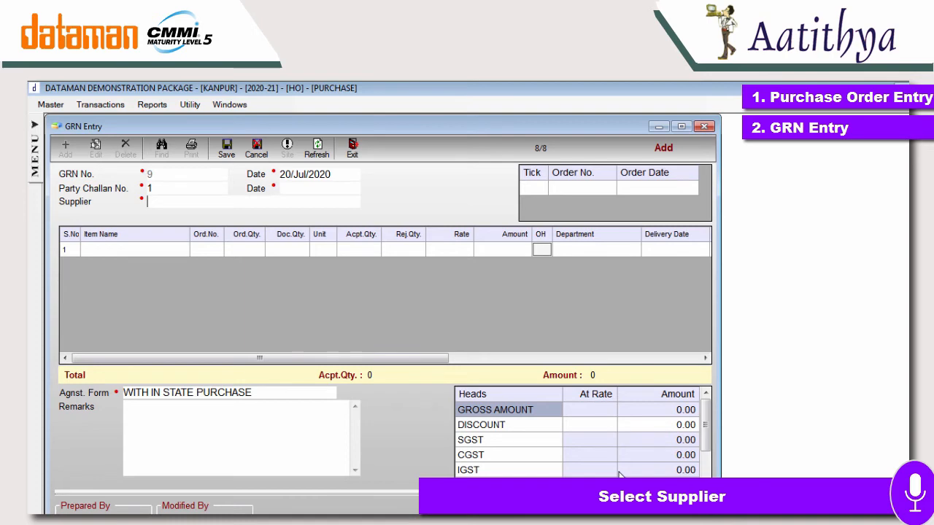
type("A")
key("Return")
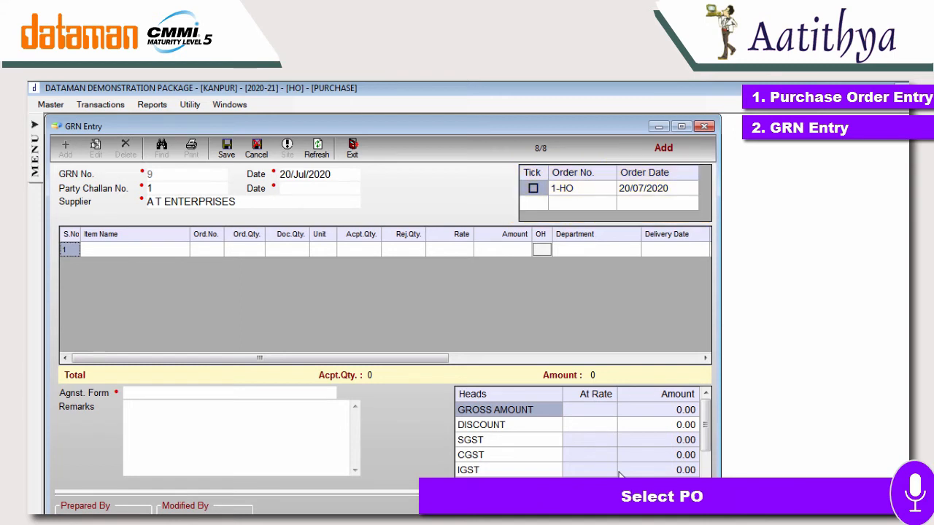
key("space")
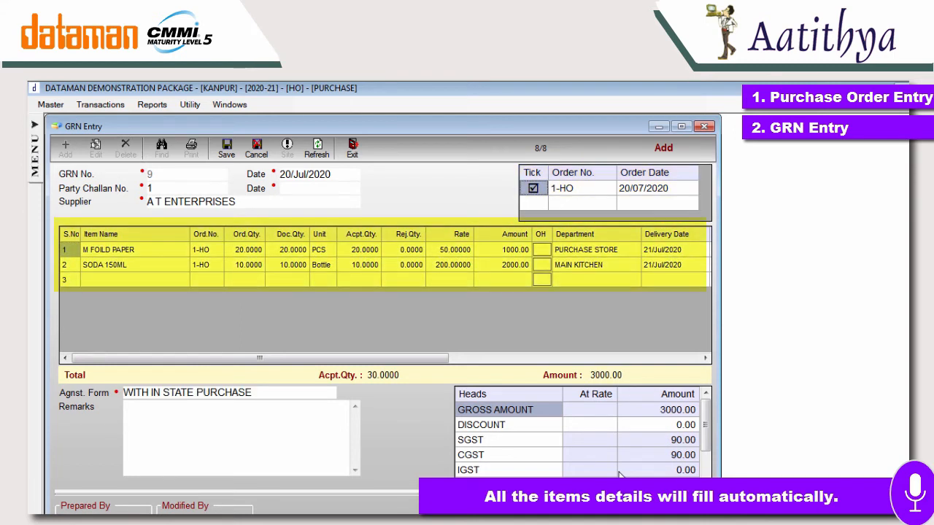
Step: Set the GRN's accepted quantities to 18 for M FOILD PAPER and 5 for SODA 150ML
key("Tab")
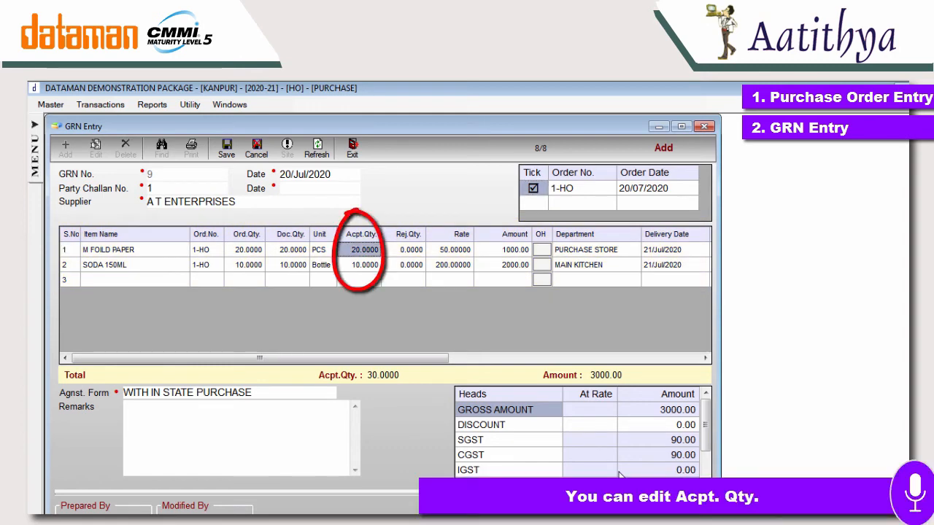
type("18")
key("Tab")
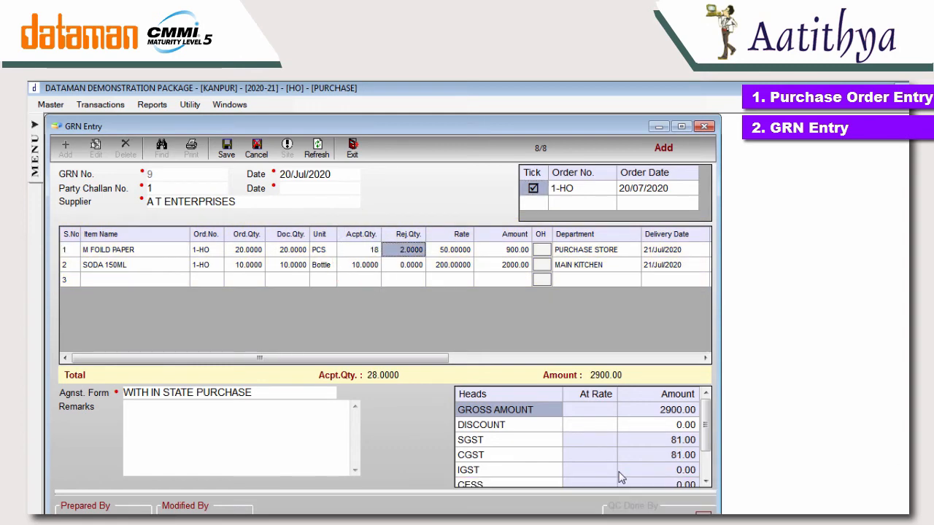
key("Return")
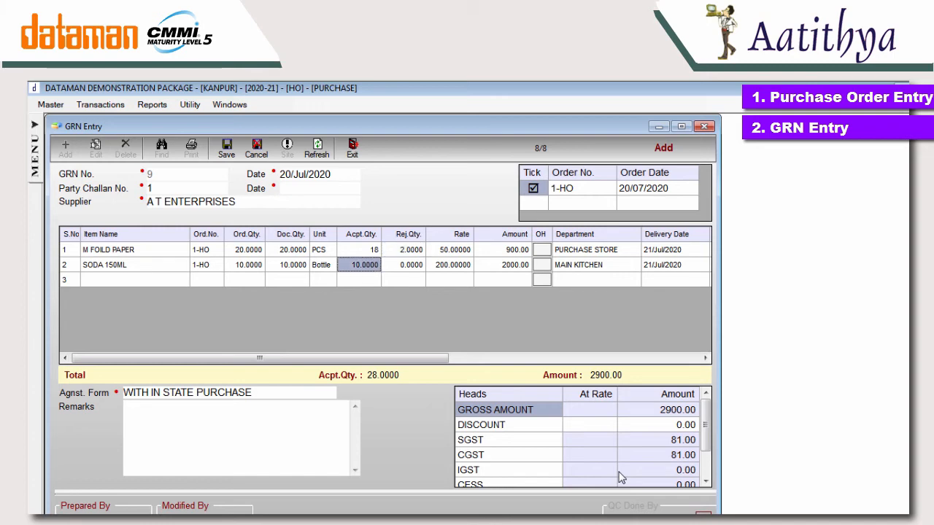
type("5")
key("Return")
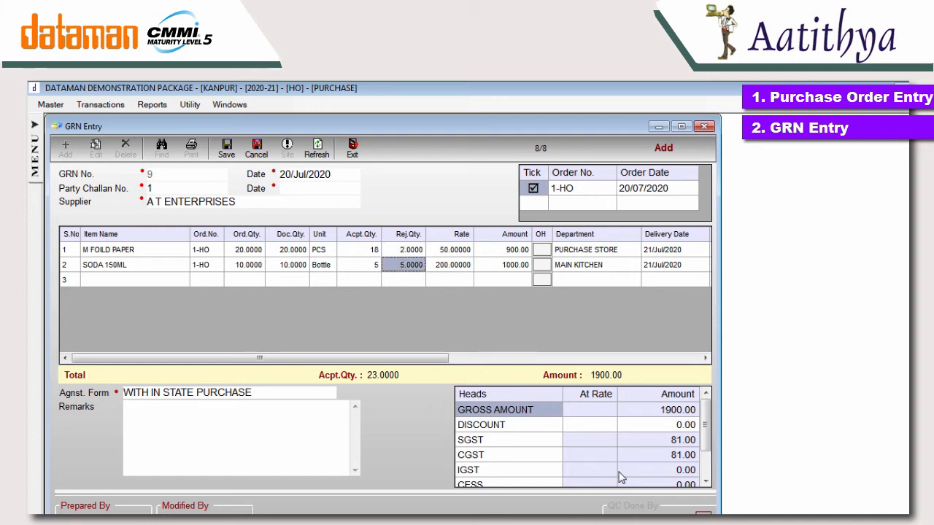
Step: Save the GRN and close the GRN Entry form, discarding the blank next record
left_click_drag(259, 358, 358, 358)
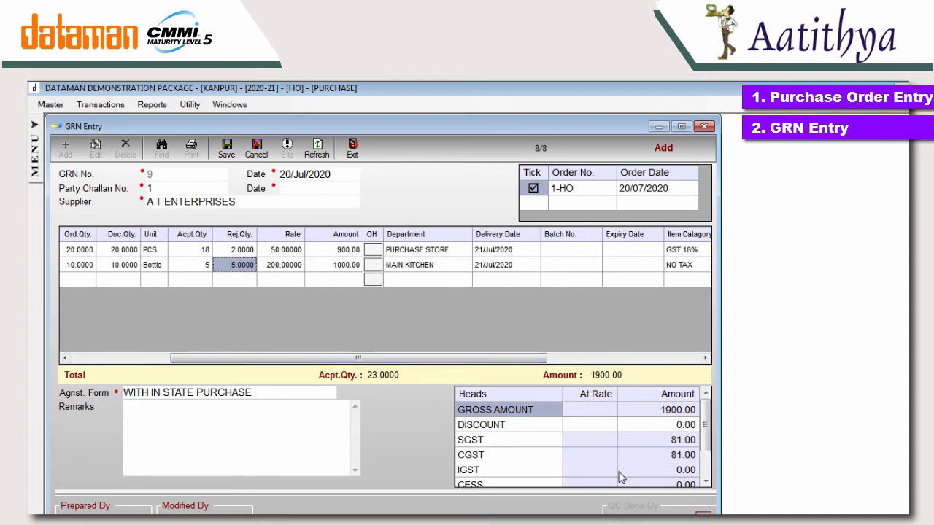
key("ctrl+s")
key("Return")
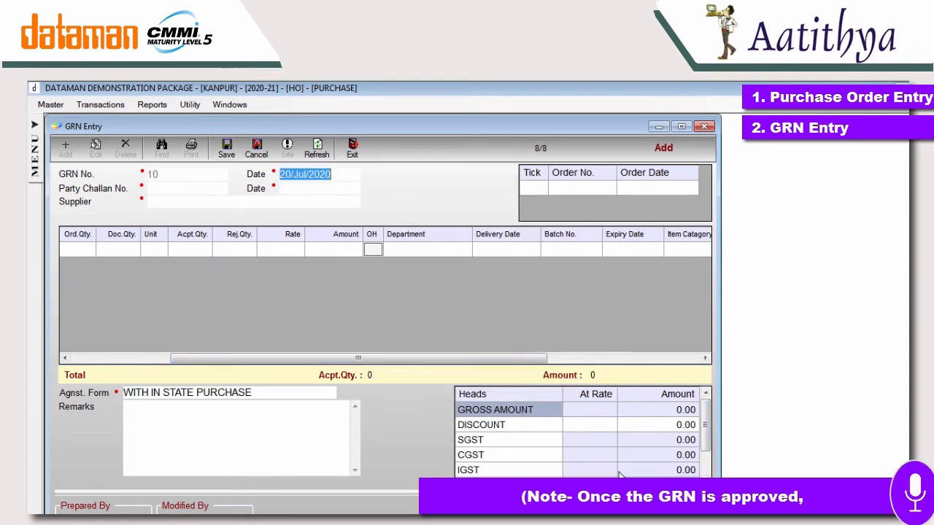
key("Escape")
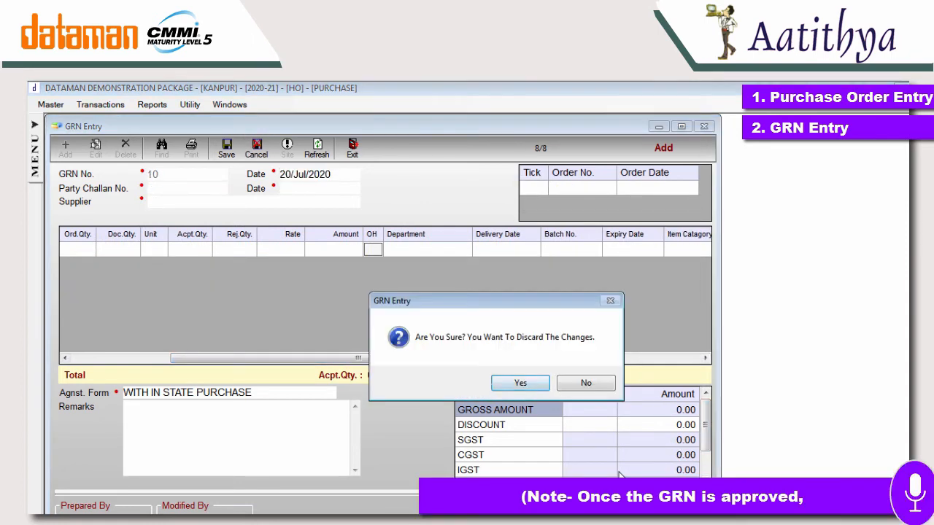
key("Return")
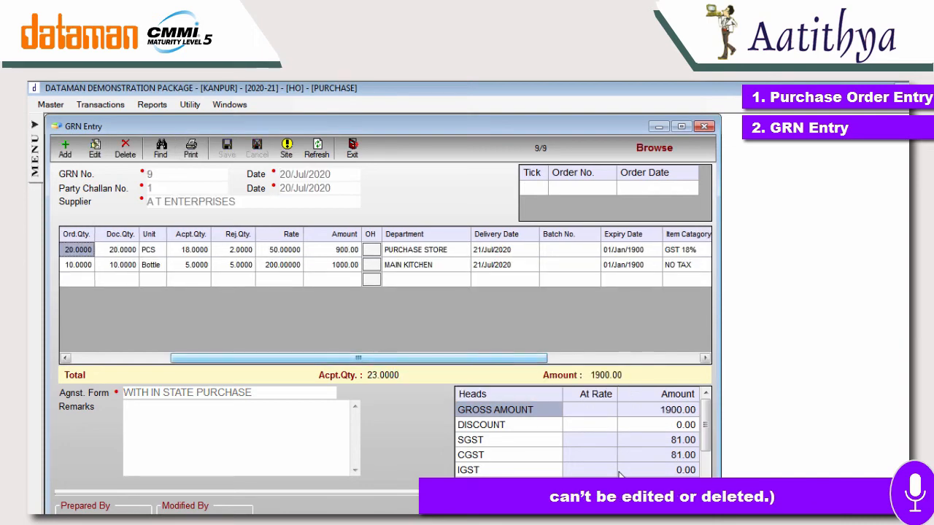
key("Escape")
left_click(780, 390)
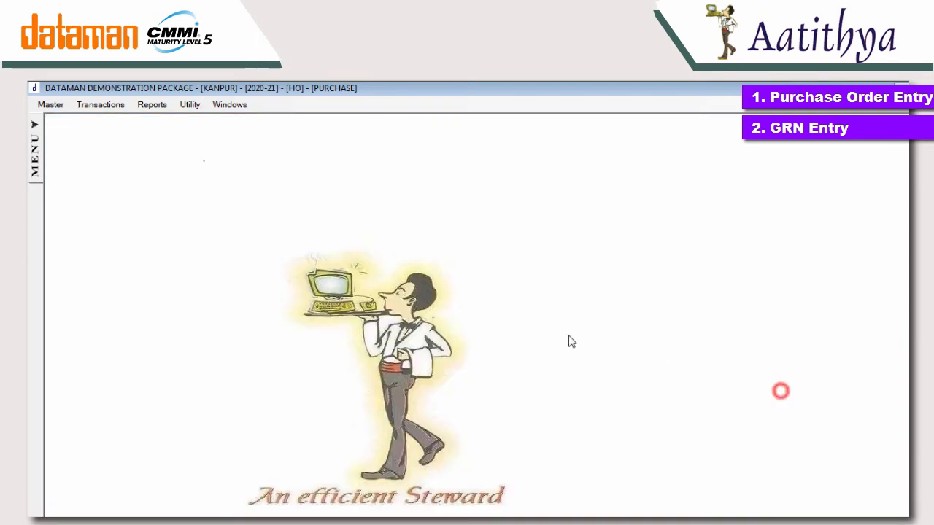
Step: Open Purchase Bill Entry and start a new bill
left_click(100, 105)
left_click(131, 194)
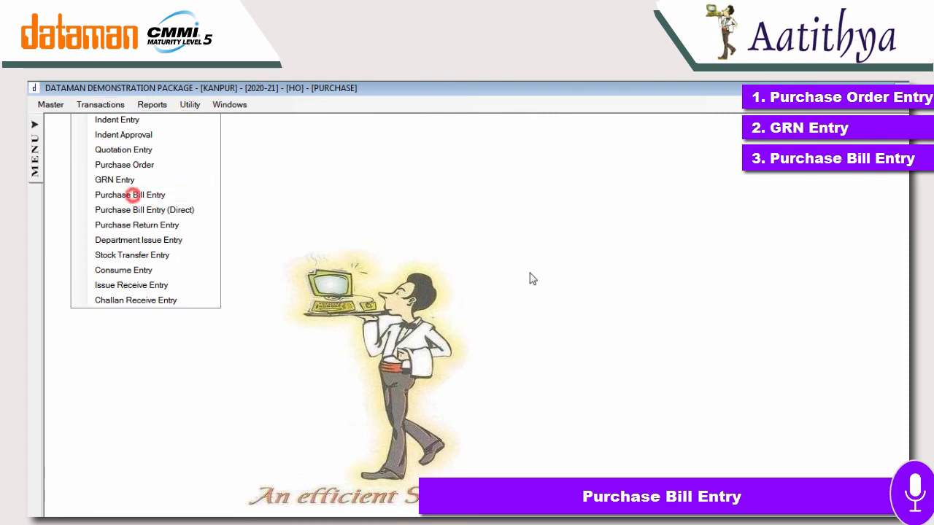
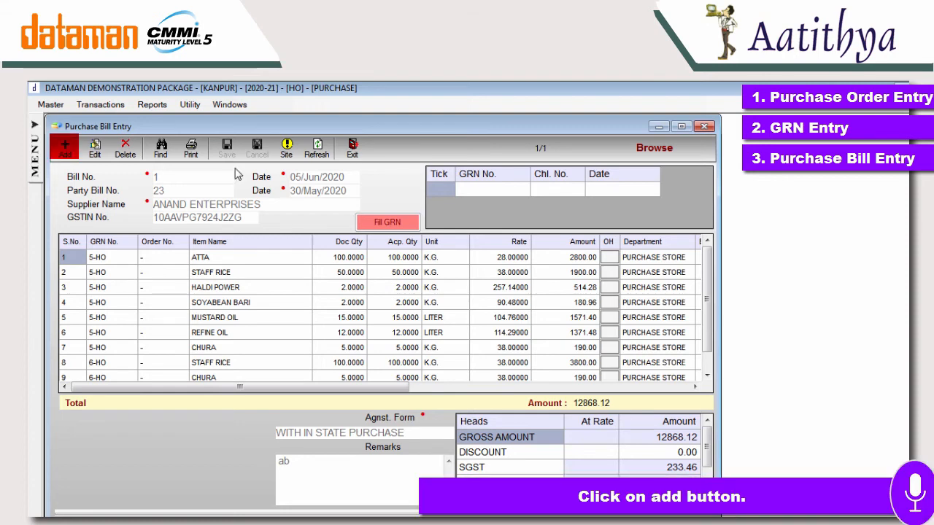
left_click(65, 148)
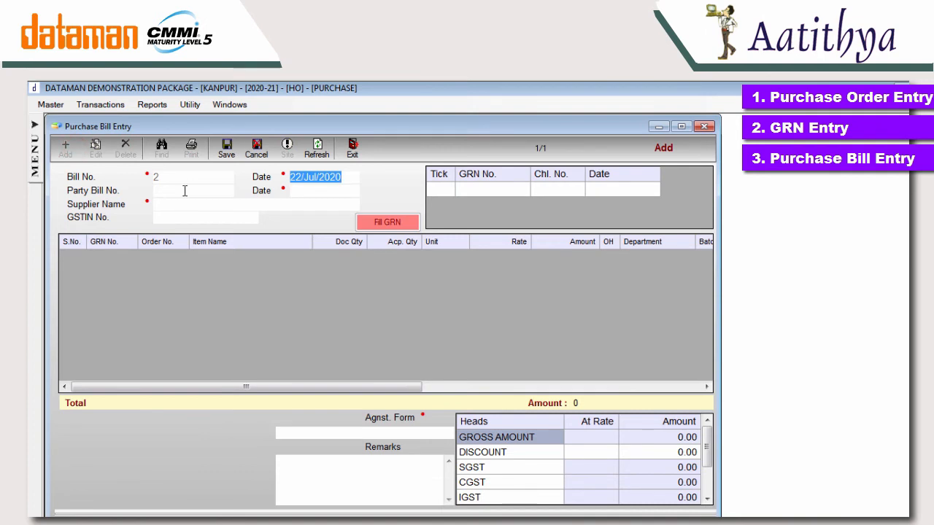
Step: Enter party bill number 2 with a party bill date of 22/Jul/2020 on the new bill
left_click(185, 191)
type("2")
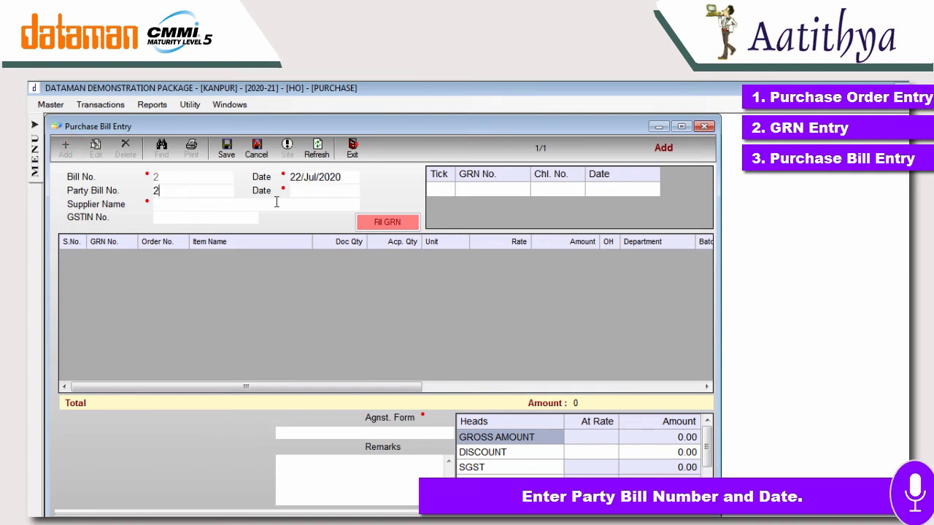
left_click(291, 194)
type("22")
key("Return")
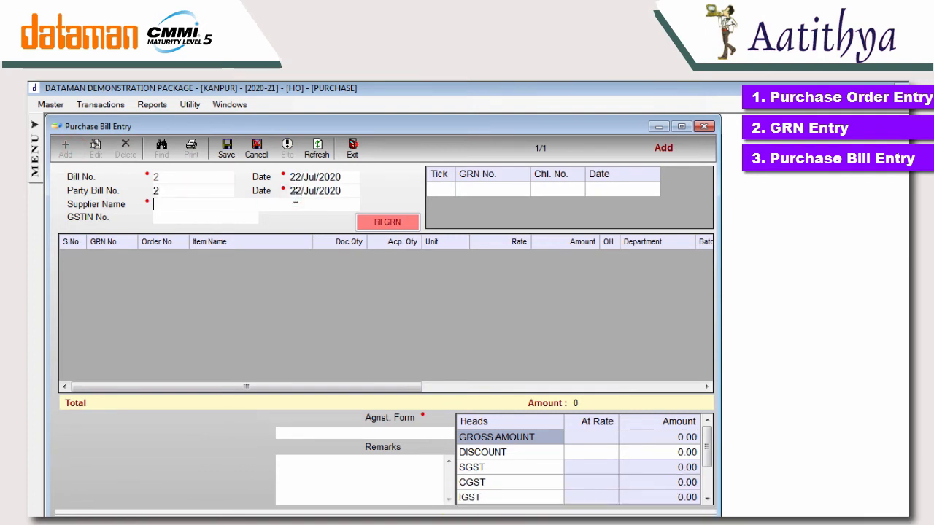
Step: Choose A T ENTERPRISES as the bill's supplier and fill in the items from GRN 9-HO
type("a")
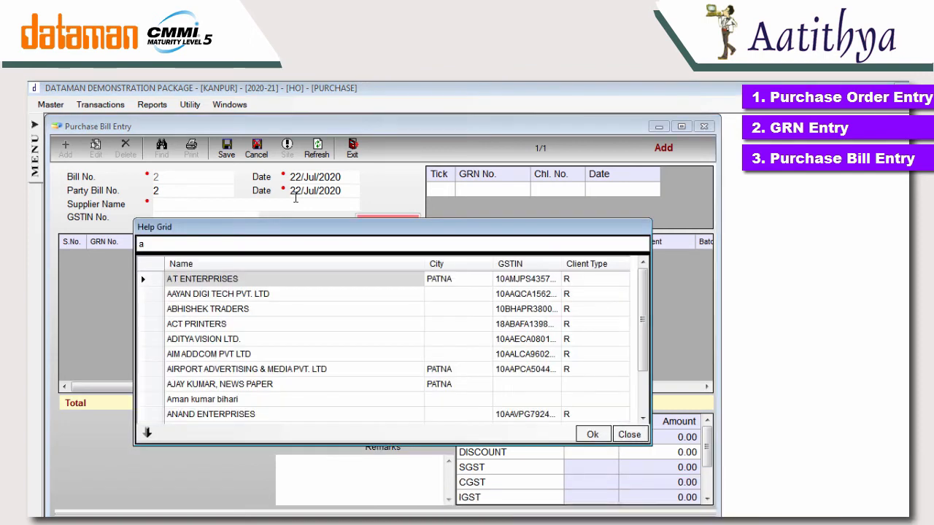
double_click(281, 280)
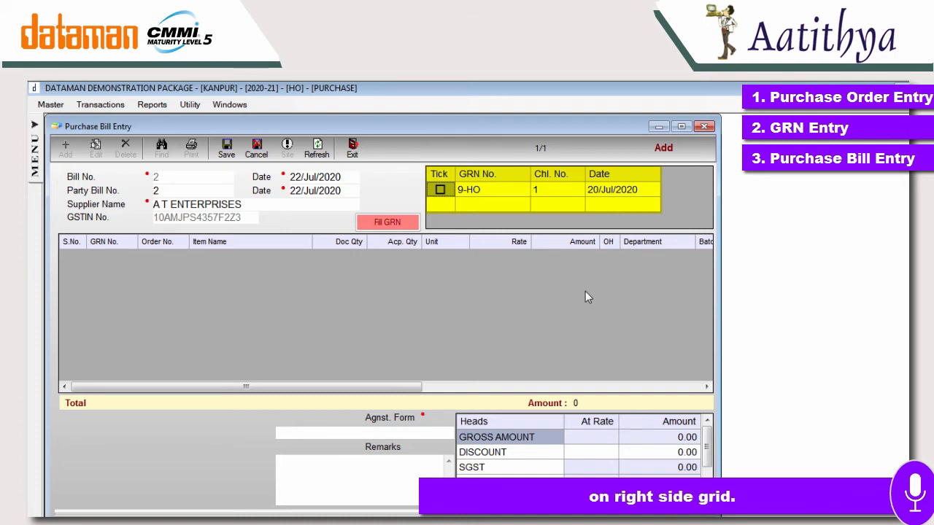
left_click(438, 191)
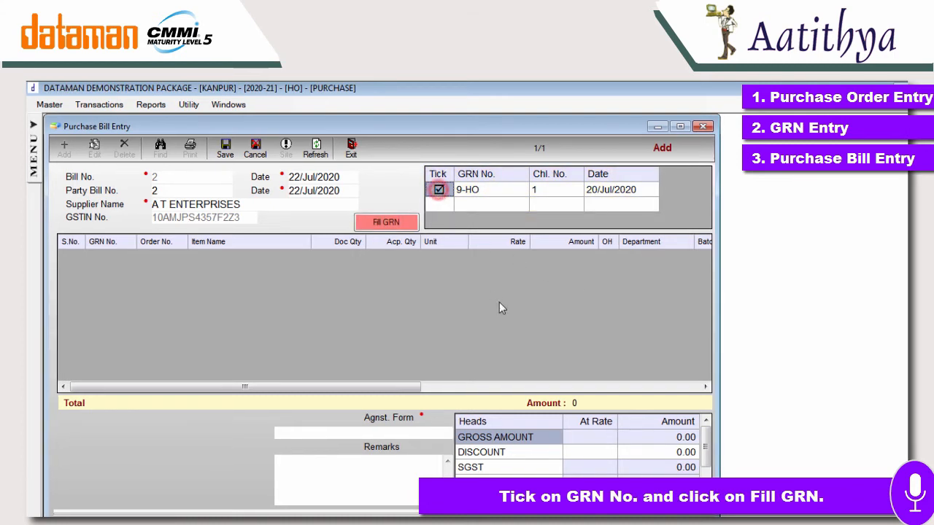
left_click(386, 222)
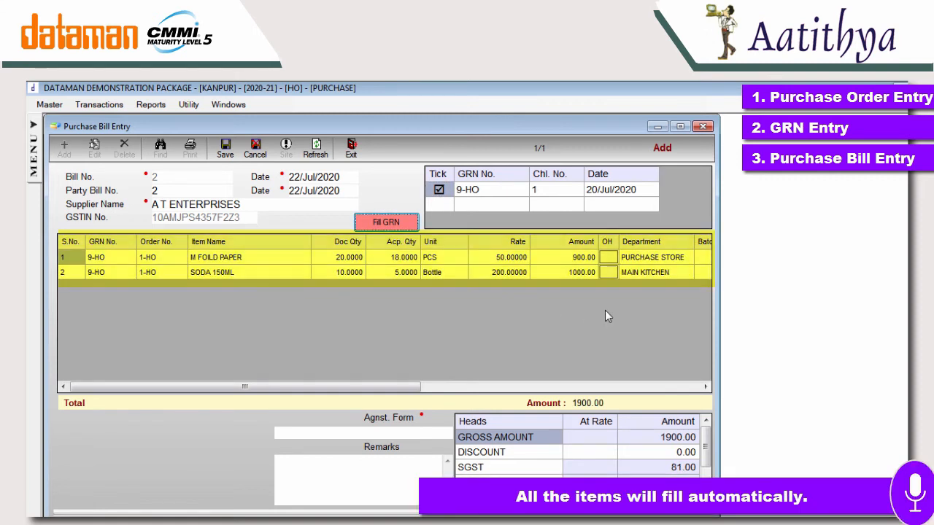
Step: Set the bill's Agnst. Form to OUTSIDE STATE PURCHASE and save the bill
left_click(399, 433)
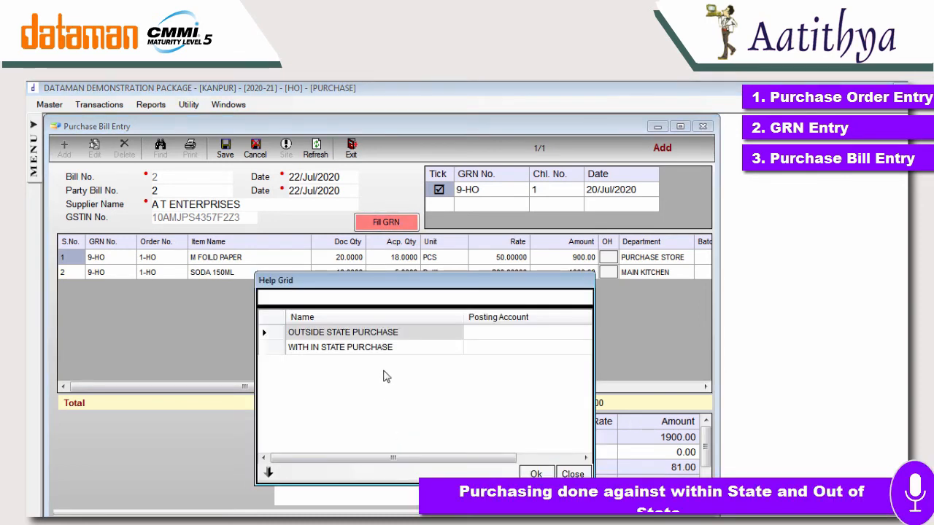
double_click(380, 334)
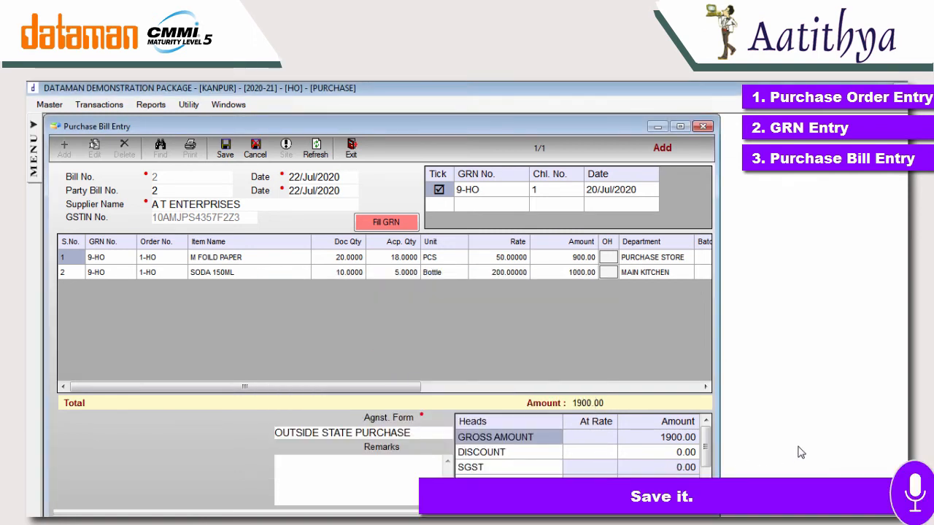
left_click(225, 148)
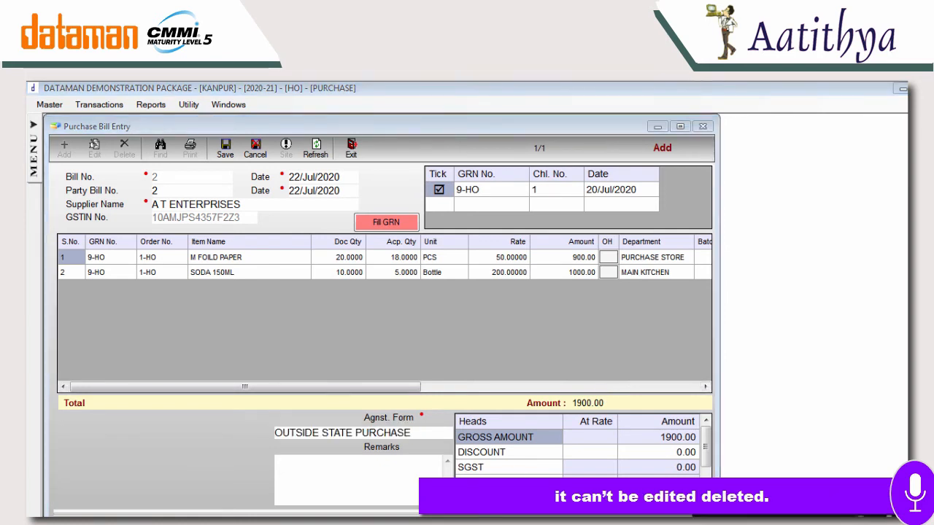
Step: Discard the changes in the purchase bill form and open Purchase Bill Entry (Direct)
left_click(255, 149)
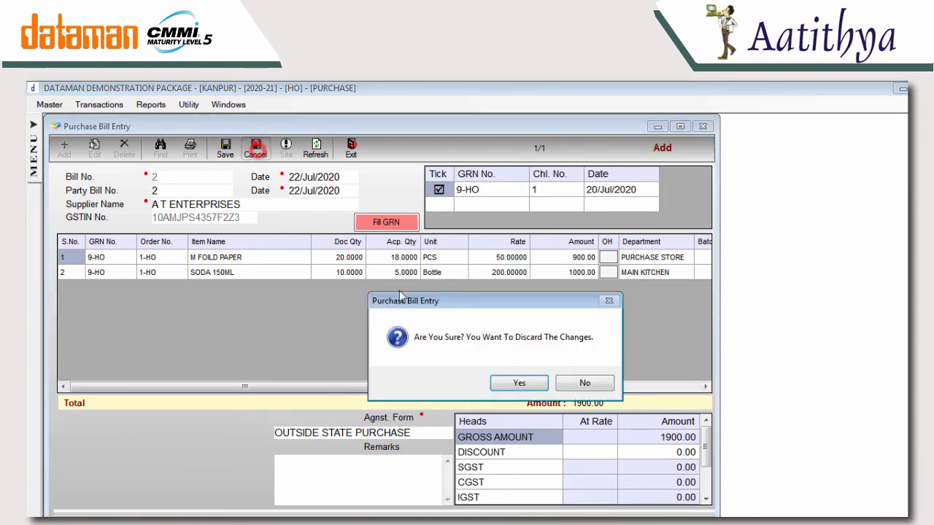
left_click(523, 386)
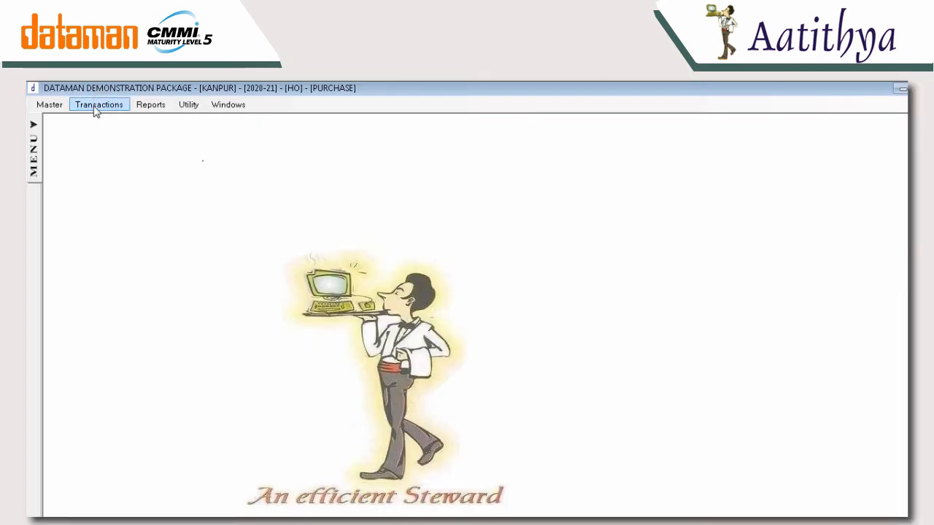
left_click(94, 104)
left_click(128, 210)
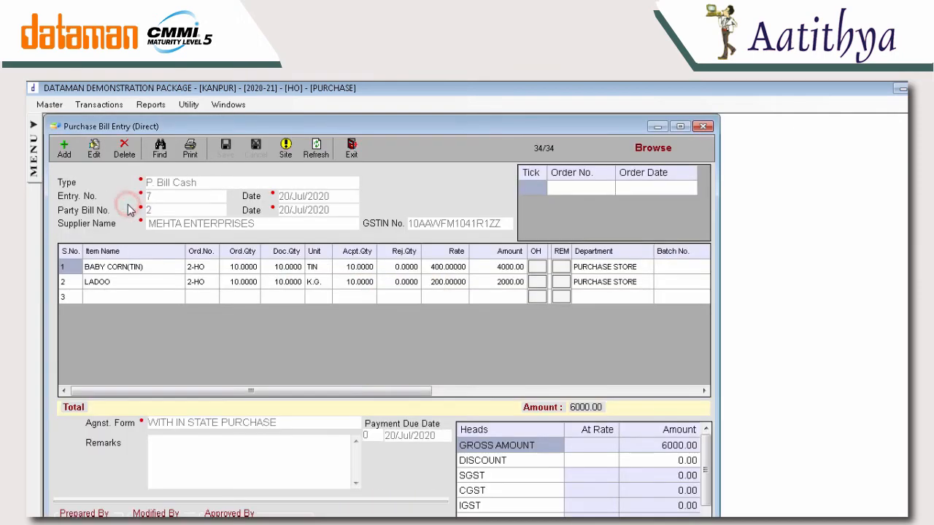
Step: Open Purchase Order Entry and start a new order with ABHISHEK TRADERS as the supplier
left_click(98, 106)
left_click(137, 165)
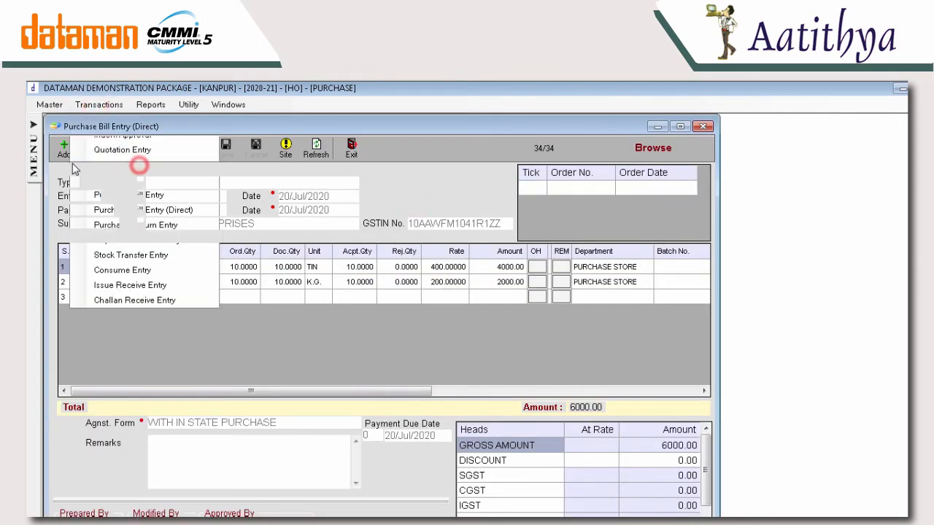
left_click(326, 187)
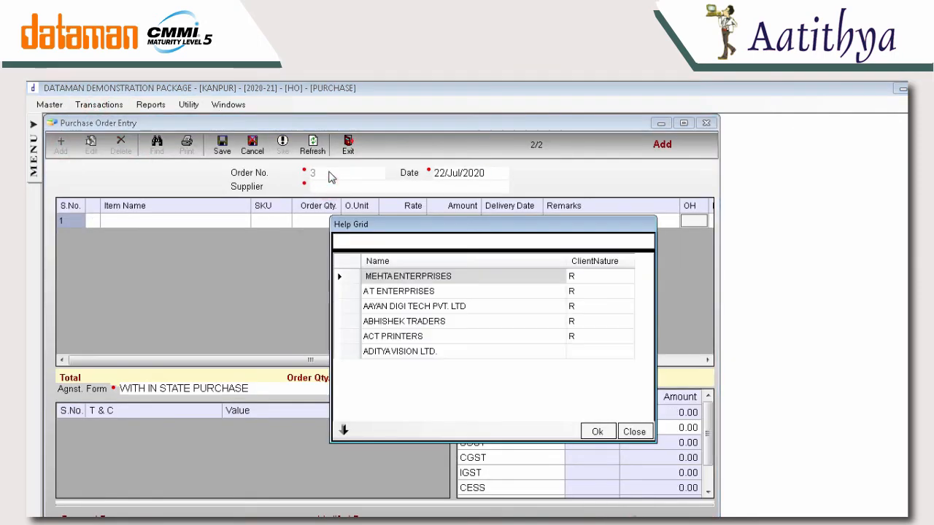
key("Down")
key("Down")
key("Down")
key("Up")
key("Down")
key("Down")
key("Down")
key("Up")
key("Up")
key("Up")
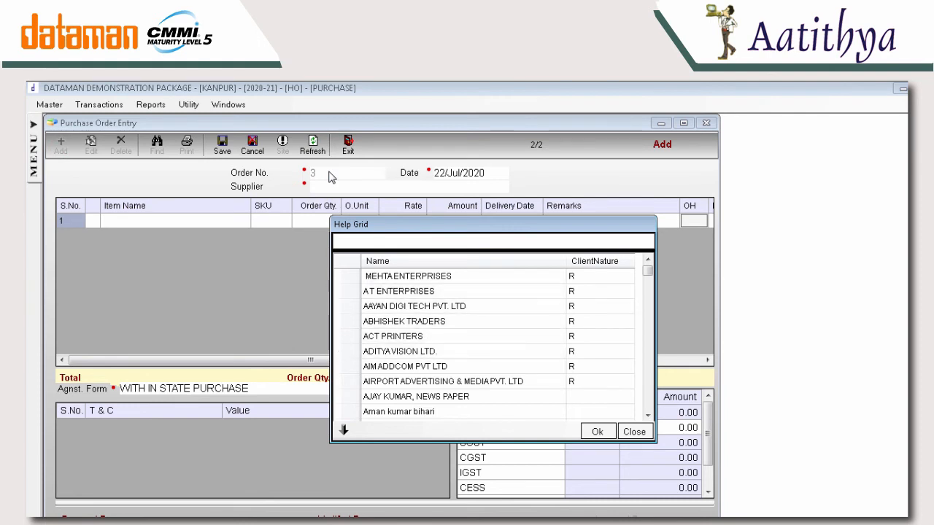
key("Down")
key("Return")
Step: Add V GUARD as the order's first item with an order quantity of 10
left_click(207, 220)
type("V")
key("Return")
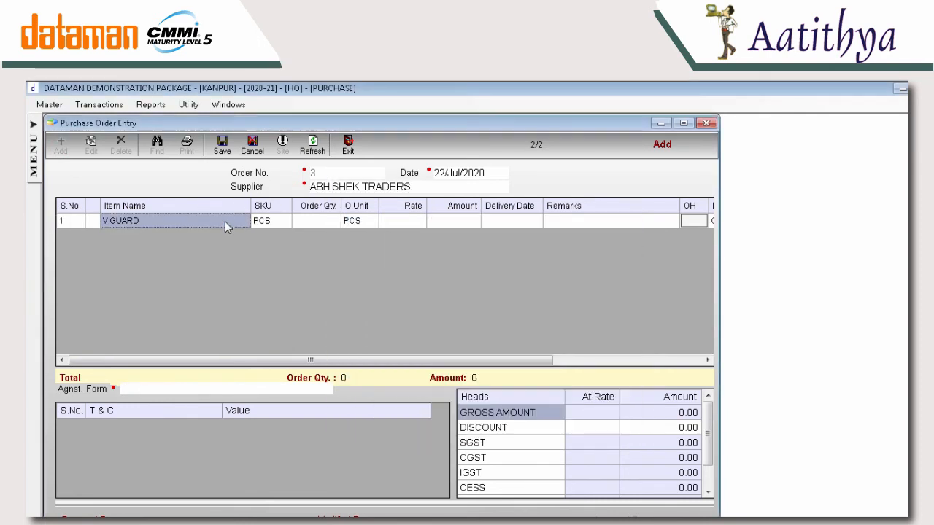
left_click(311, 225)
type("10")
key("Return")
Step: Add KADAHI MUSHROOM as the second order item with a quantity of 25
left_click(177, 234)
type("K")
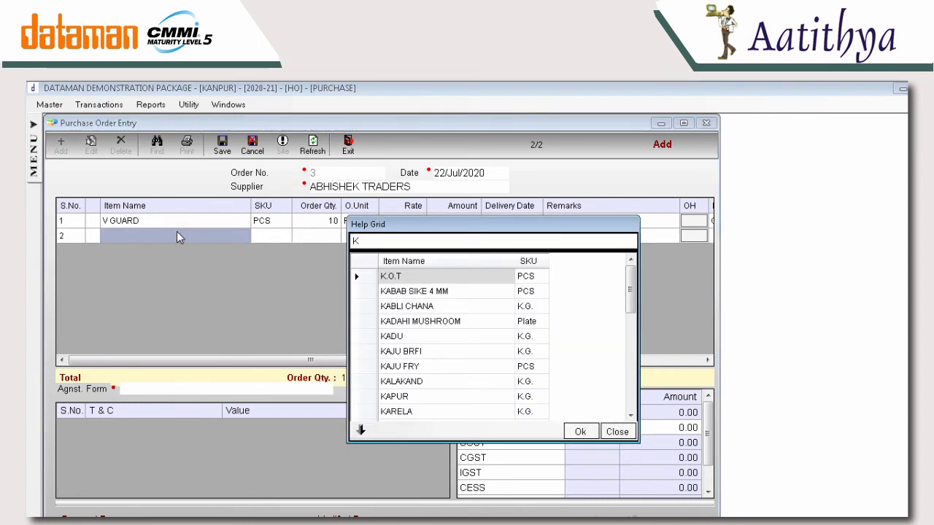
key("Down")
key("Down")
key("Down")
key("Return")
left_click(321, 241)
type("25")
key("Return")
Step: Add LAUNDARY BAG as the third order item with a quantity of 50
left_click(176, 250)
type("L")
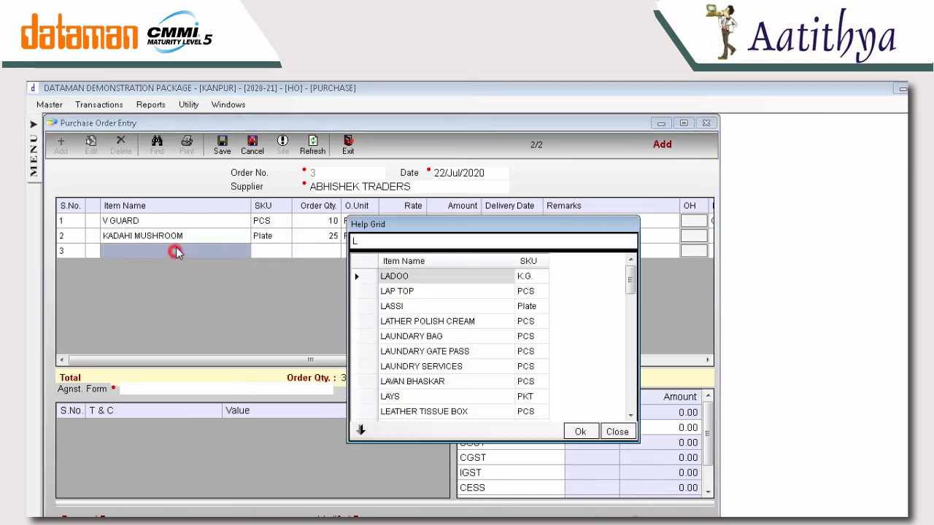
key("Down")
key("Down")
key("Down")
key("Down")
key("Return")
left_click(303, 250)
type("50")
key("Return")
Step: Add W.C BAND as the fourth order item with a quantity of 20
left_click(188, 266)
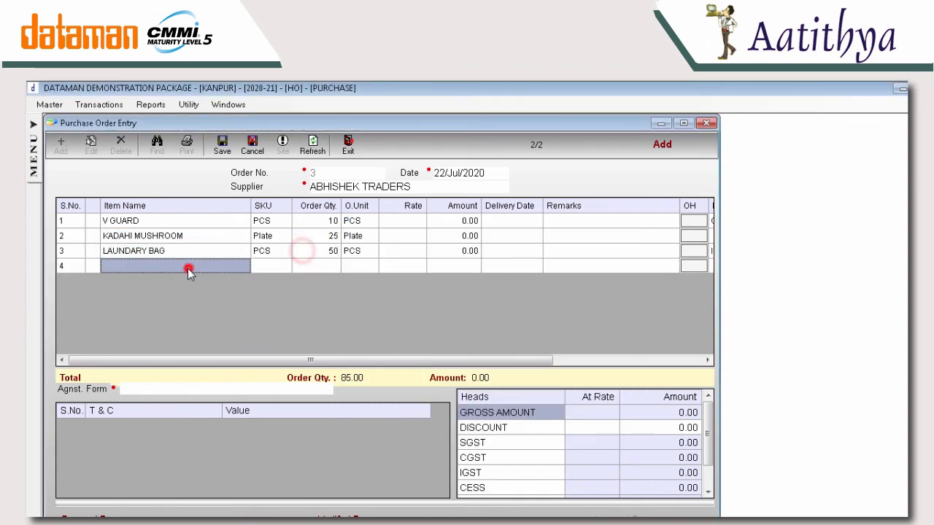
type("W")
key("Return")
left_click(321, 267)
type("20")
key("Return")
Step: Enter rates of 200 for V GUARD, 120 for KADAHI MUSHROOM, 50 for LAUNDARY BAG and 500 for W.C BAND
left_click(396, 221)
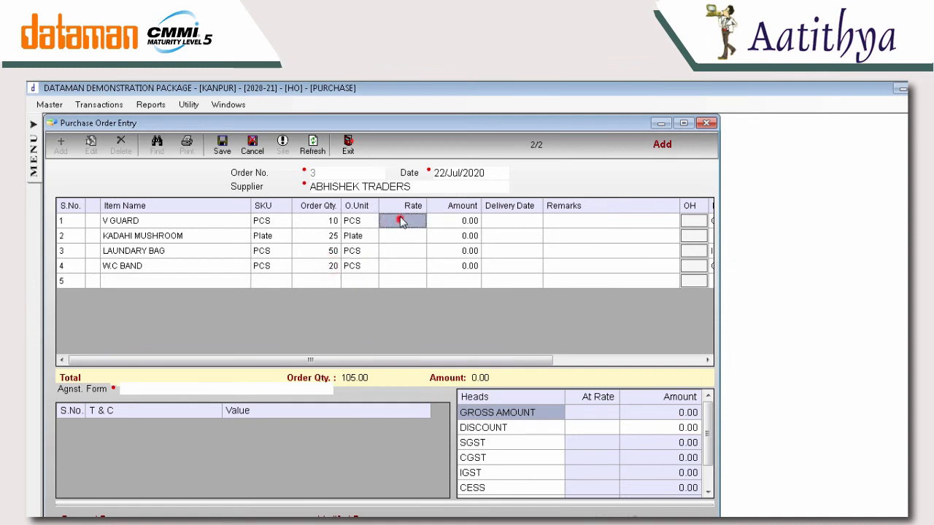
type("200")
key("Return")
left_click(394, 234)
type("120")
key("Return")
left_click(408, 250)
type("50")
key("Return")
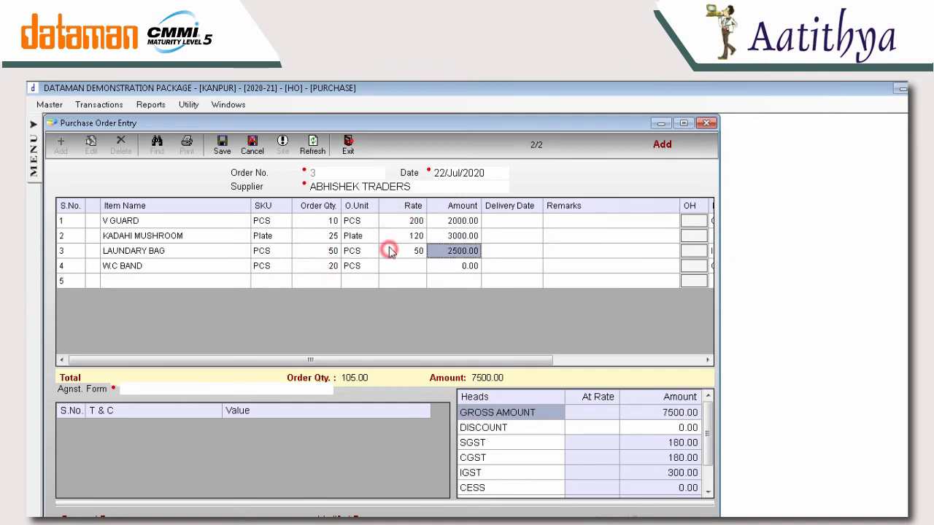
left_click(407, 266)
type("500")
key("Return")
Step: Check the items' tax categories and net amounts, and set the order's Agnst. Form to WITH IN STATE PURCHASE
left_click_drag(391, 364, 528, 363)
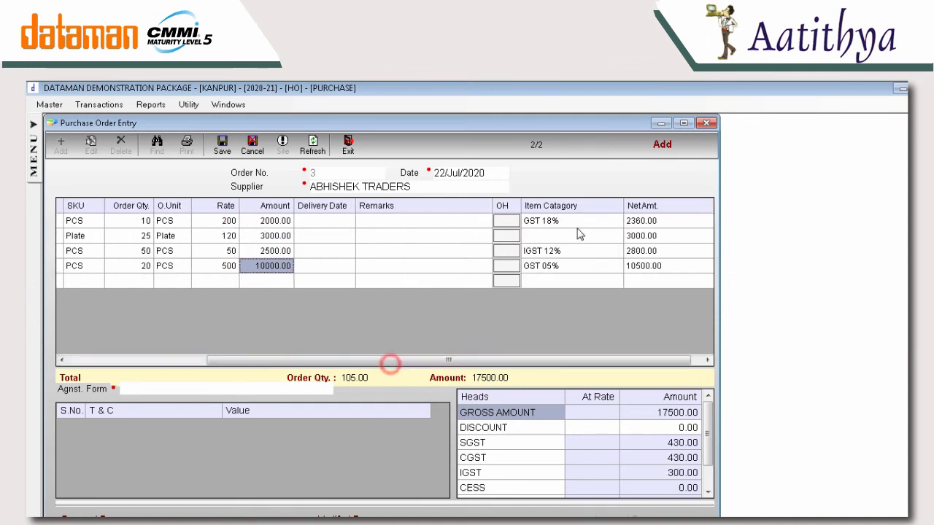
left_click_drag(646, 362, 489, 364)
left_click(226, 388)
key("Down")
key("Return")
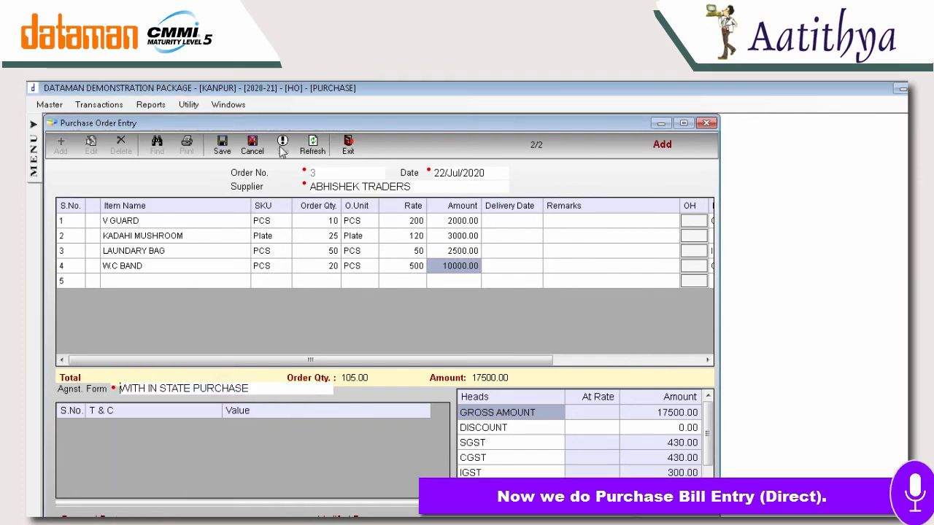
Step: Save the purchase order and discard the blank next record
left_click(219, 146)
left_click(254, 150)
left_click(519, 378)
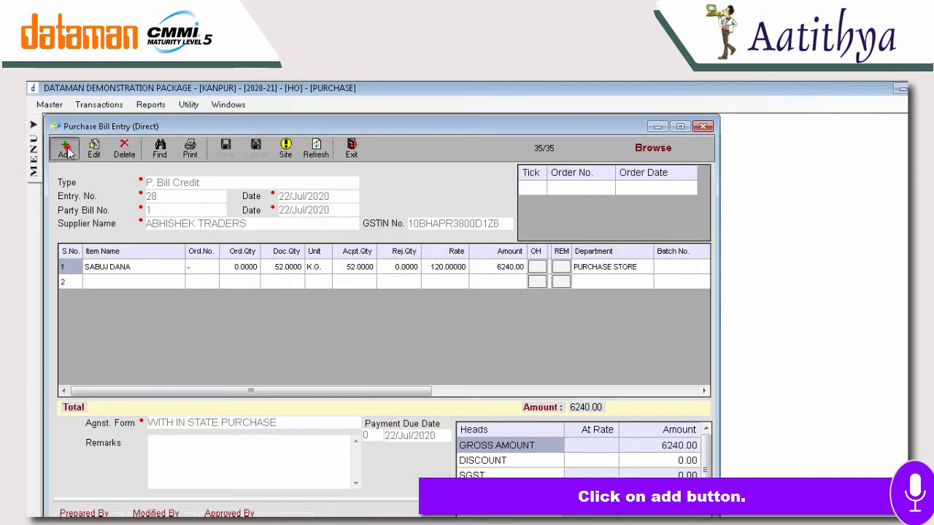
Step: Start a new direct purchase bill of type P. Bill Credit
left_click(66, 150)
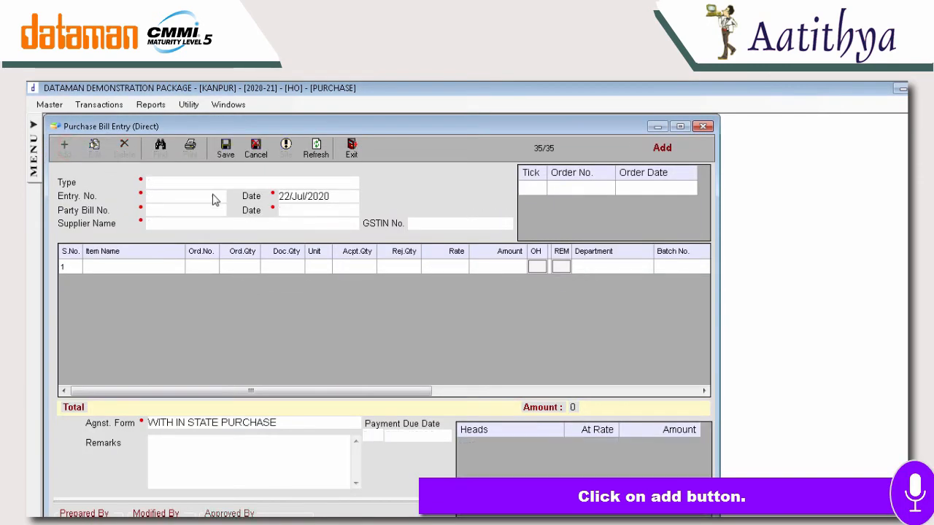
type("p")
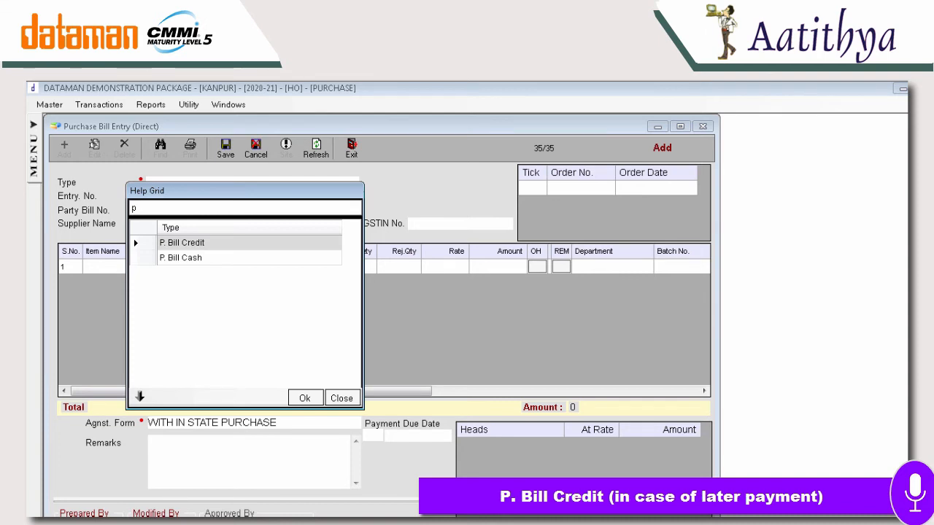
key("Return")
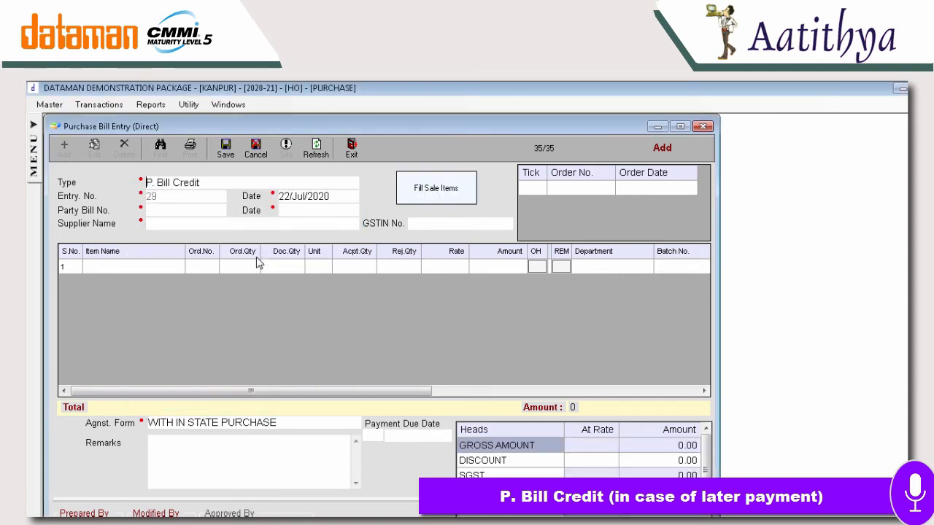
Step: Enter party bill number 1 with a party bill date of 22/Jul/2020 on the direct bill
left_click(176, 212)
type("1")
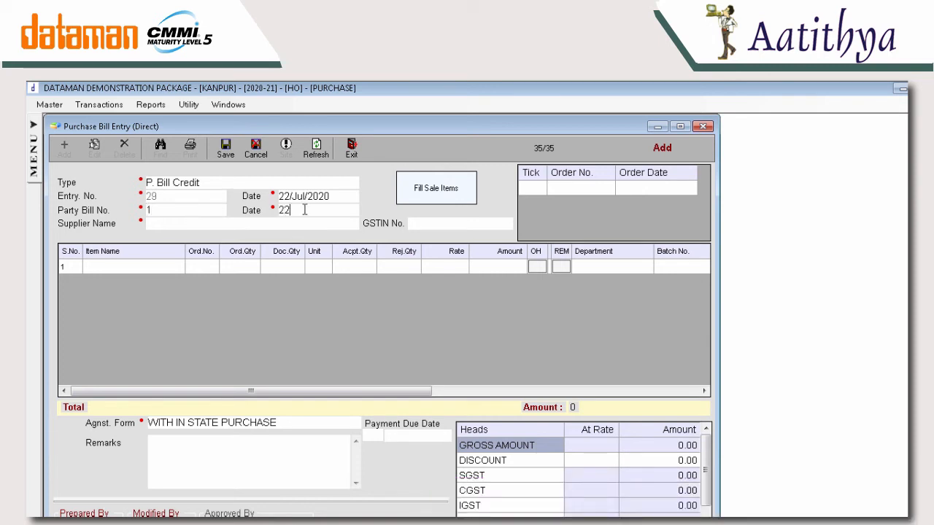
key("Return")
Step: Choose ABHISHEK TRADERS as the bill's supplier and fill in the items from purchase order 3-HO
type("a")
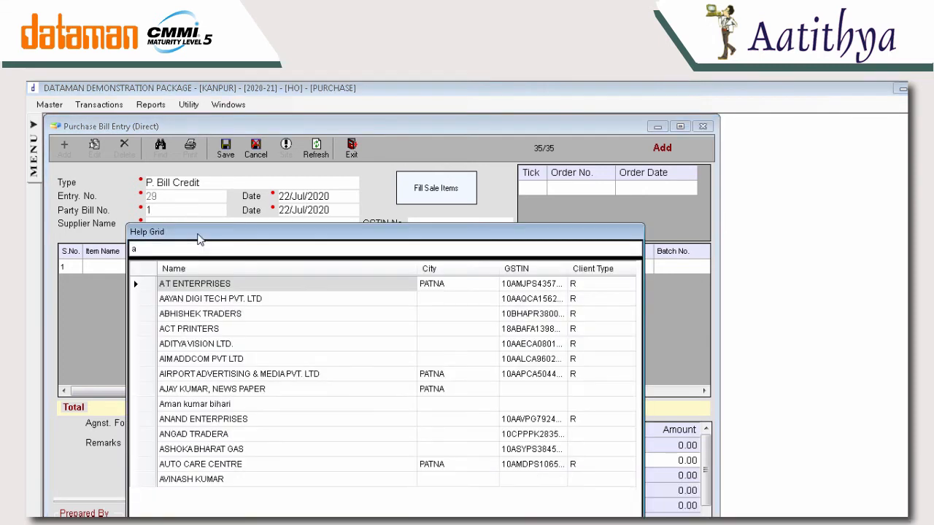
key("Down")
key("Down")
key("Down")
key("Up")
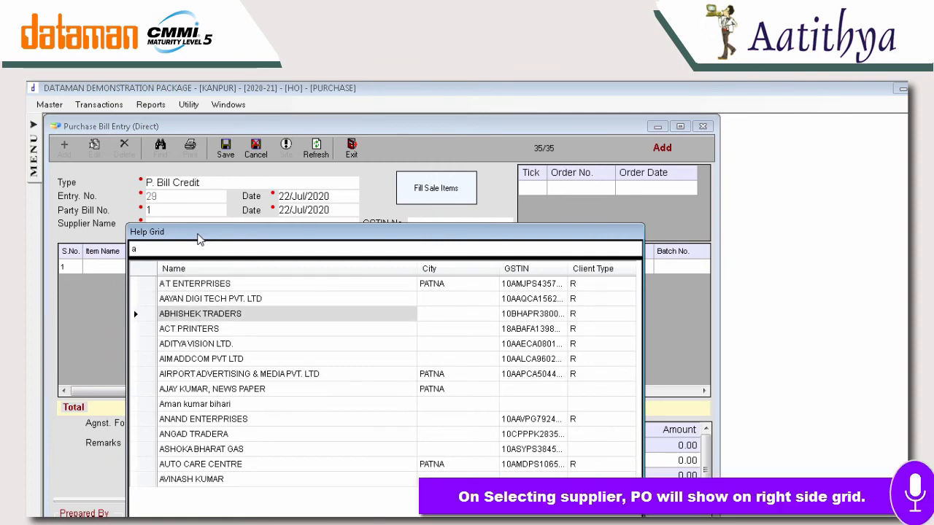
key("Return")
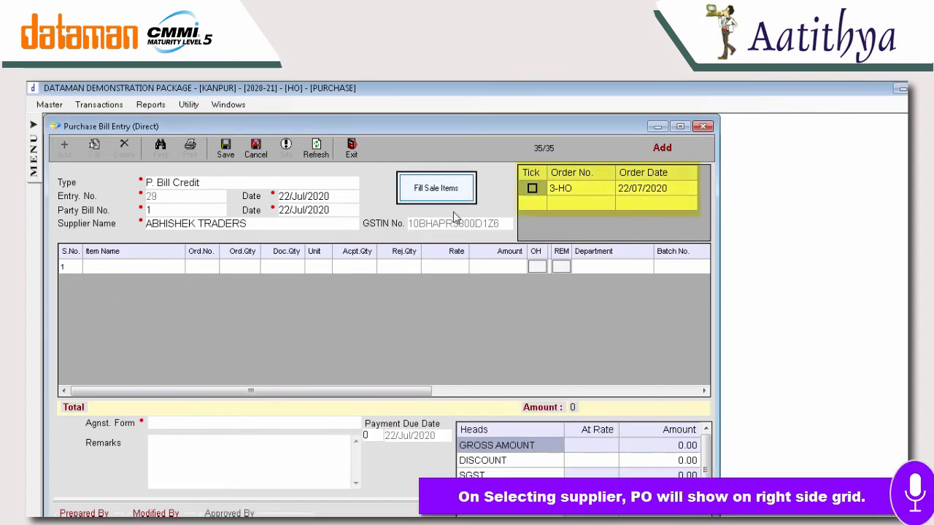
left_click(531, 188)
left_click(532, 188)
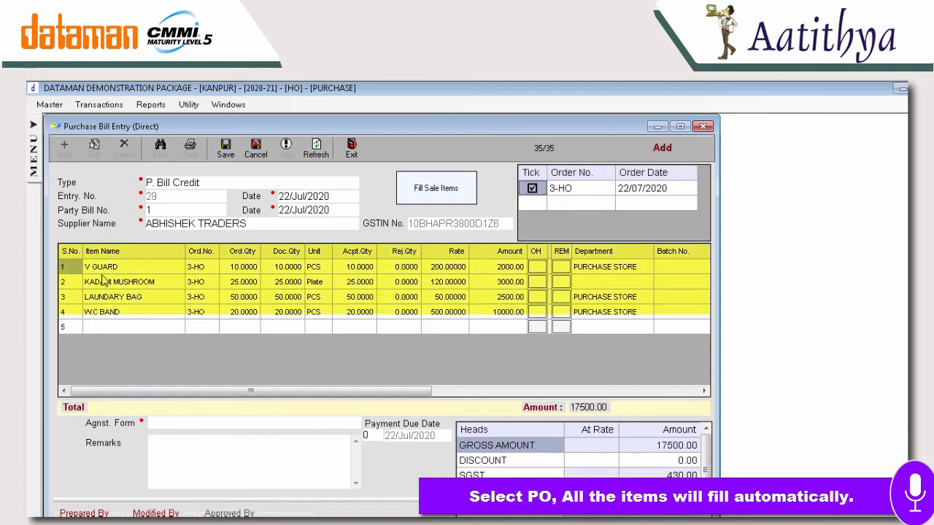
Step: Remove the V GUARD line from the bill and set the KADAHI MUSHROOM department to MAIN KITCHEN
left_click(97, 271)
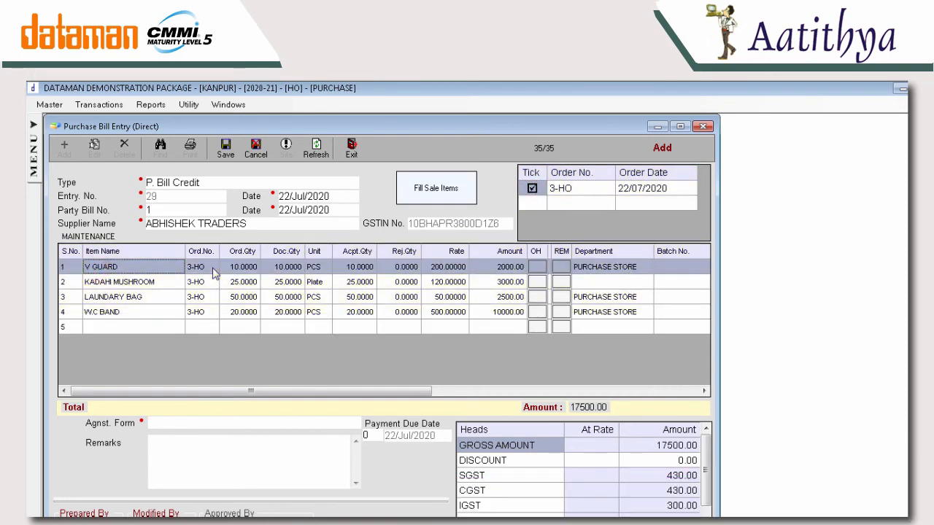
key("Delete")
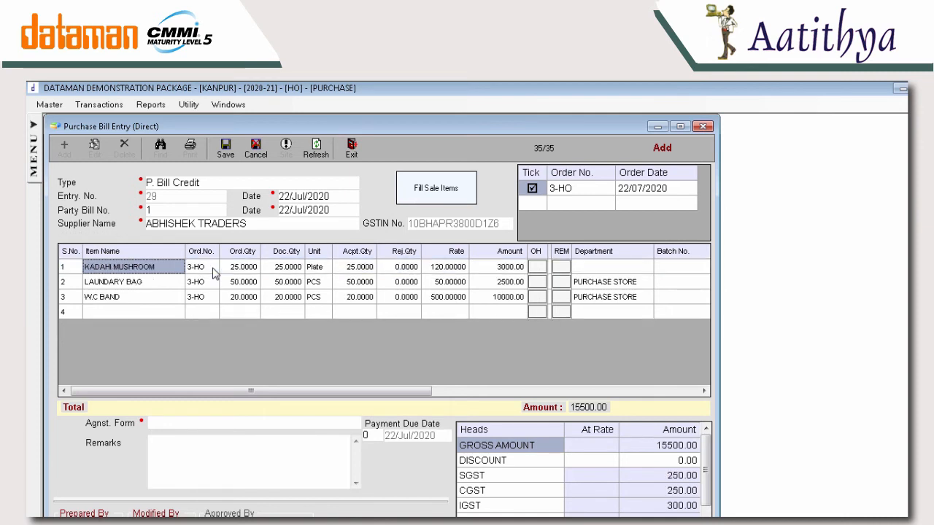
Step: Set the direct bill's Agnst. Form to WITH IN STATE PURCHASE
left_click(256, 427)
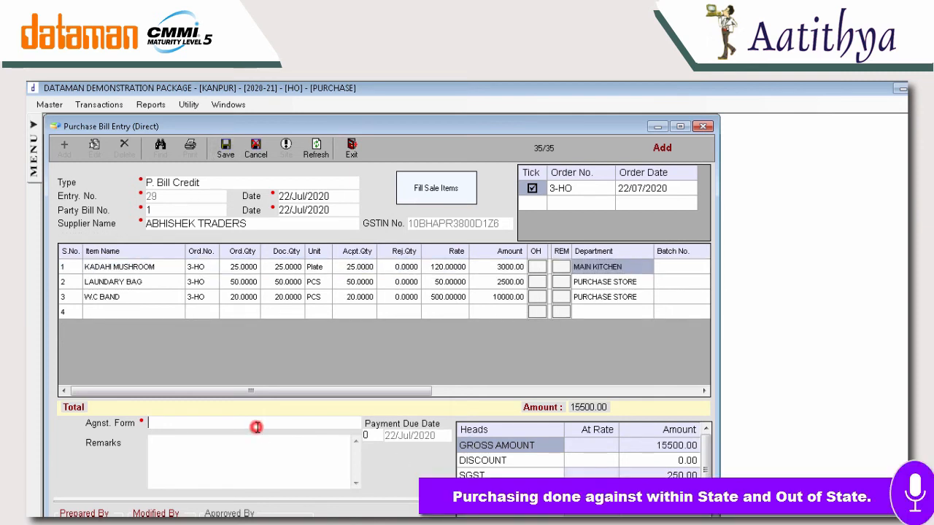
type("wi")
key("Return")
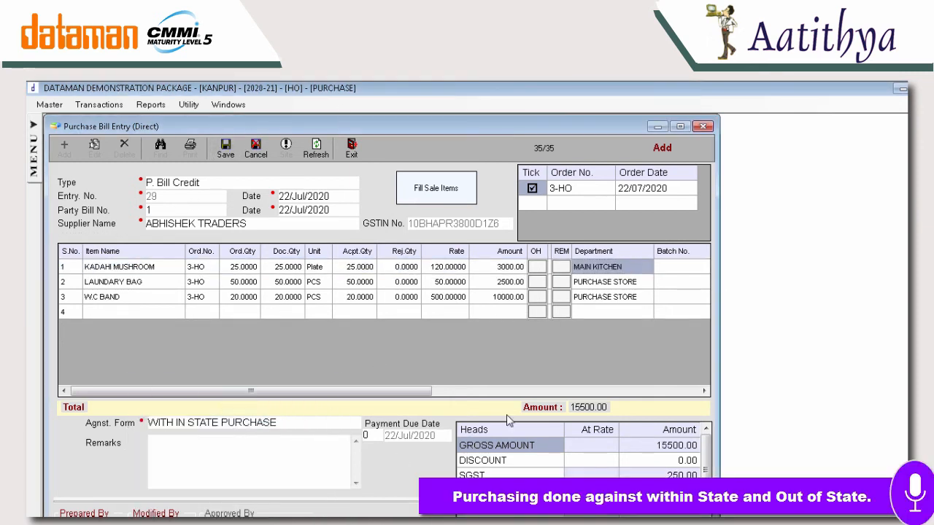
Step: Save the direct purchase bill and discard the blank next record
left_click(226, 148)
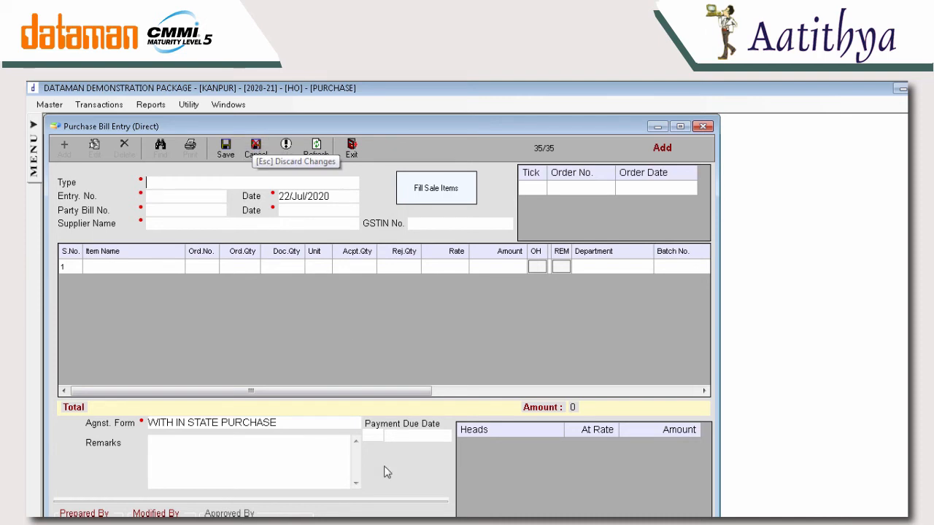
left_click(250, 156)
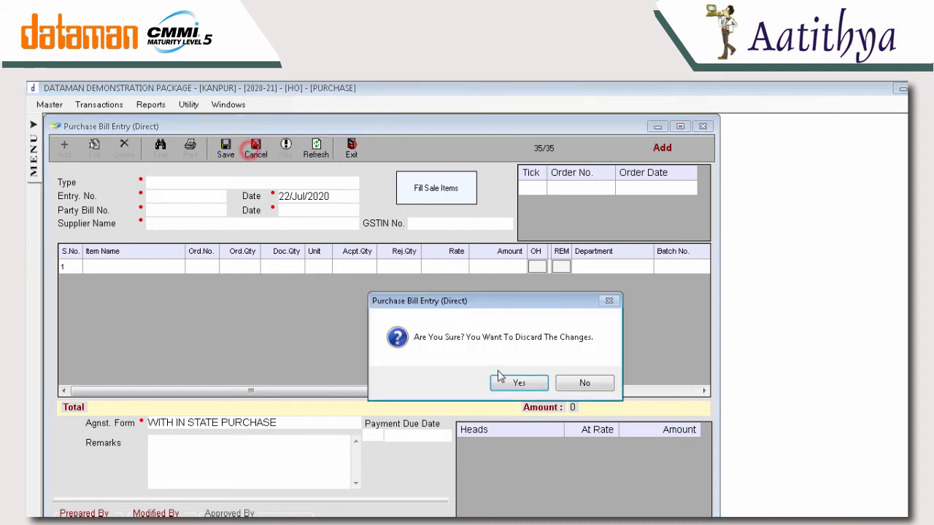
left_click(505, 381)
Step: Preview the printout of the saved direct bill, examine its items and tax totals, and close the preview
left_click(188, 155)
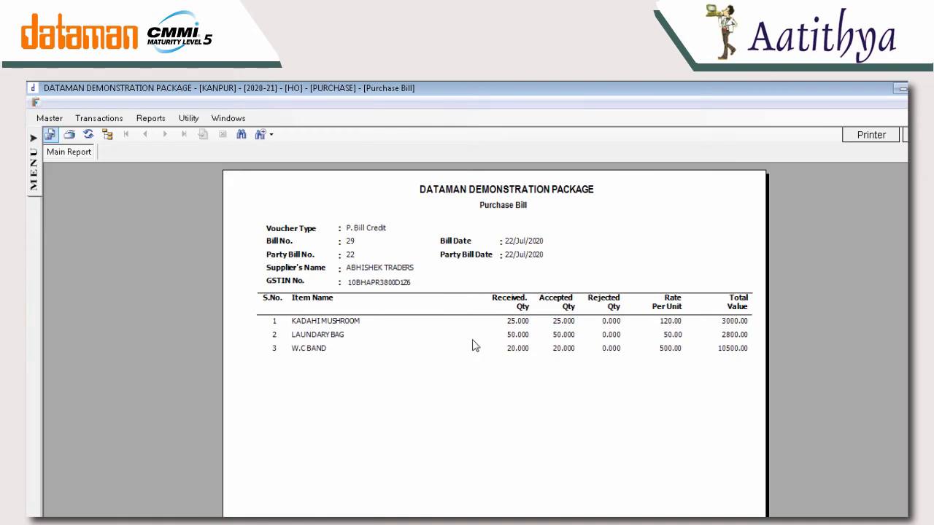
scroll(494, 339, "down", 5)
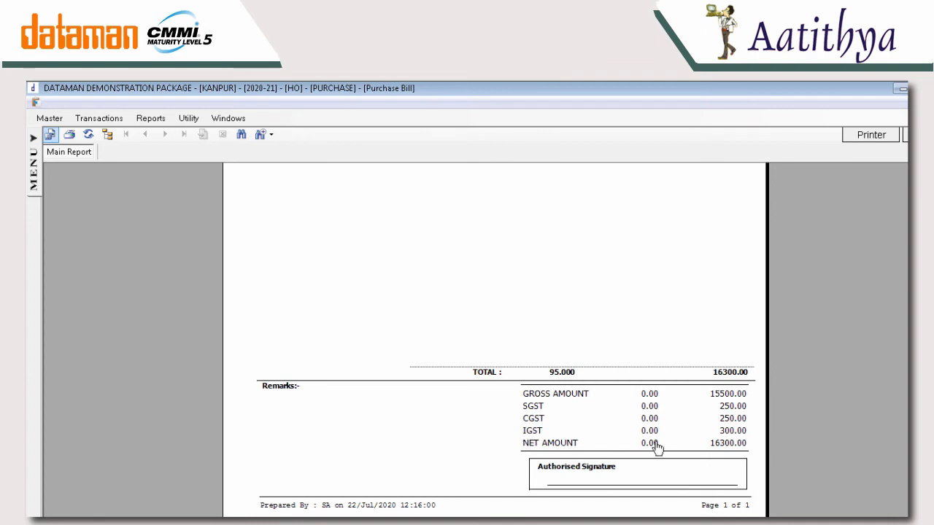
left_click(905, 135)
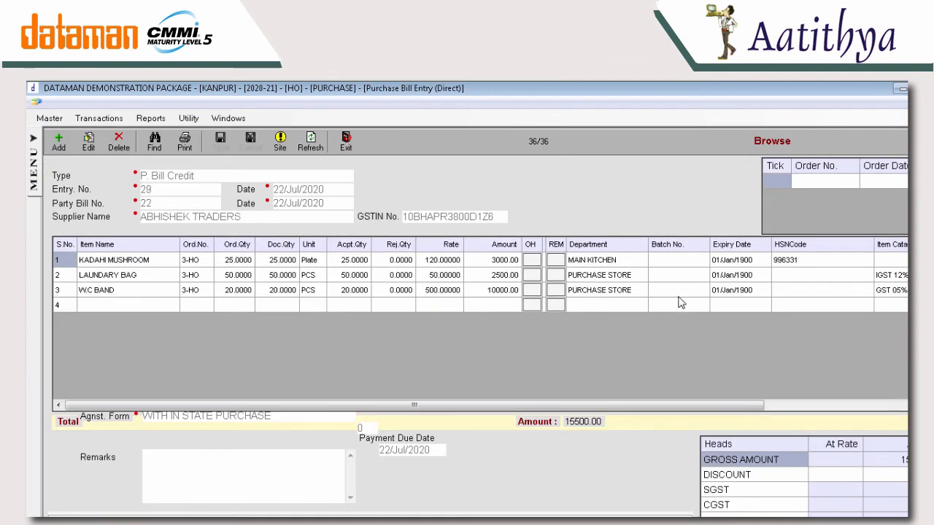
Step: Close the direct purchase bill form and start a new purchase return entry of type Purchase Return Credit
left_click(346, 143)
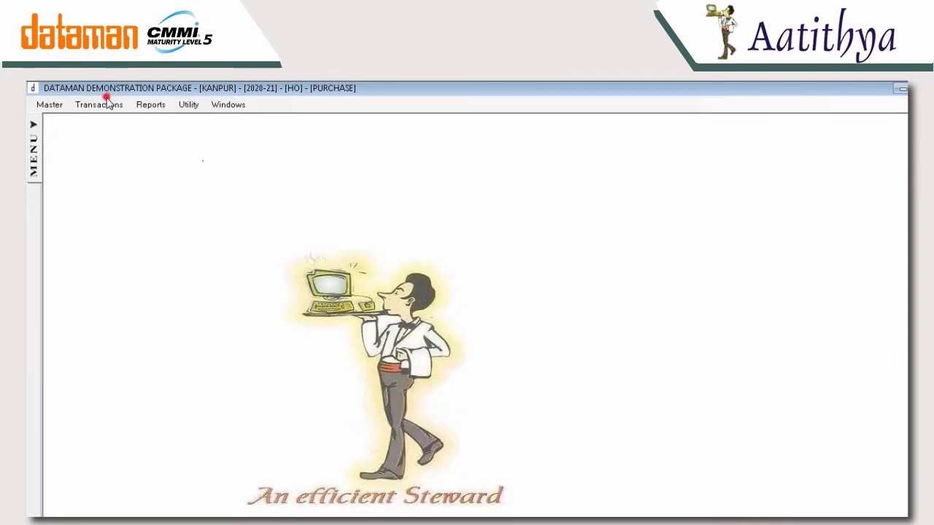
left_click(102, 105)
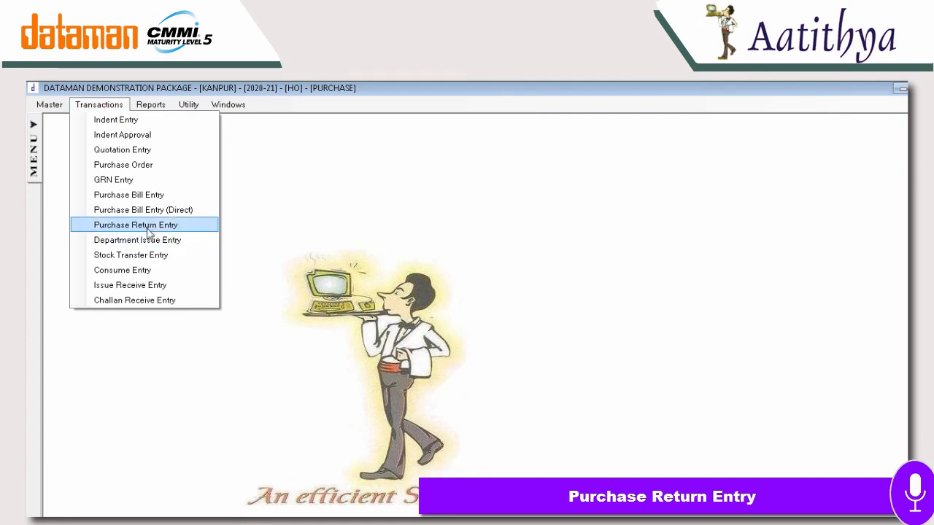
left_click(148, 230)
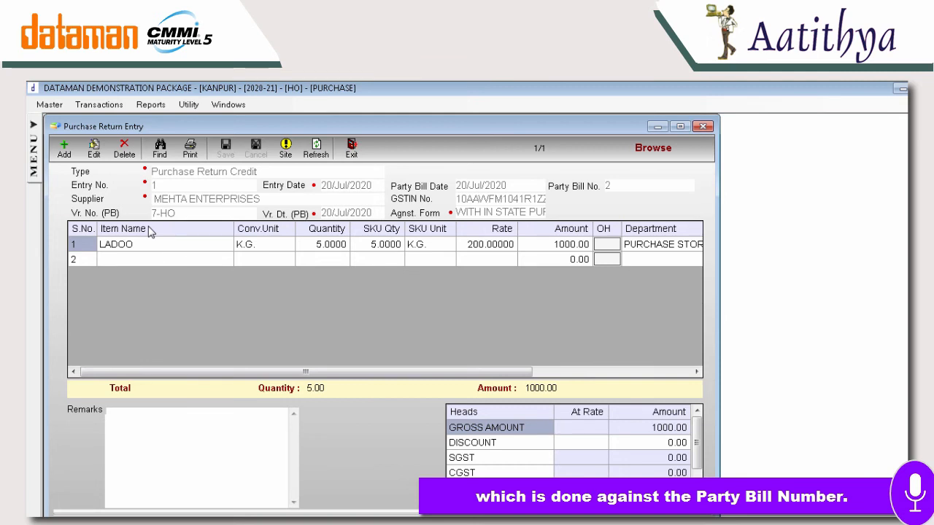
left_click(64, 147)
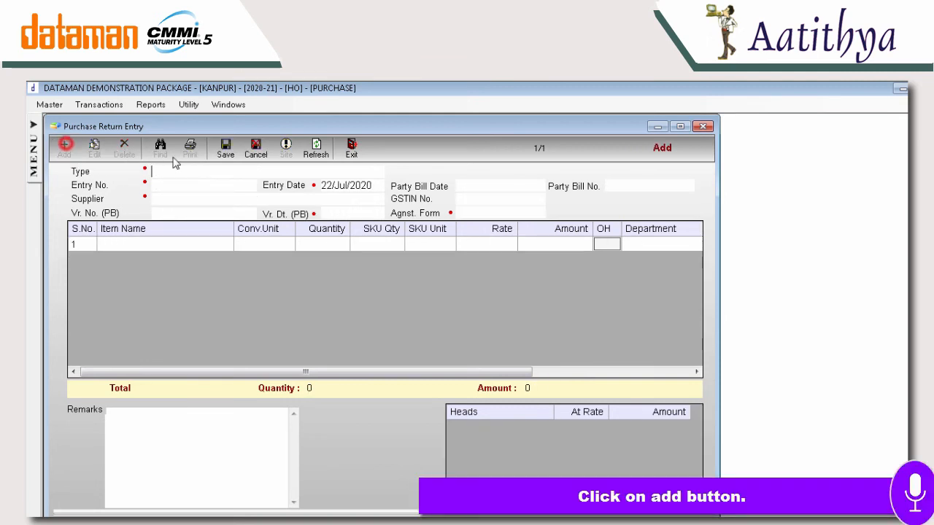
left_click(212, 177)
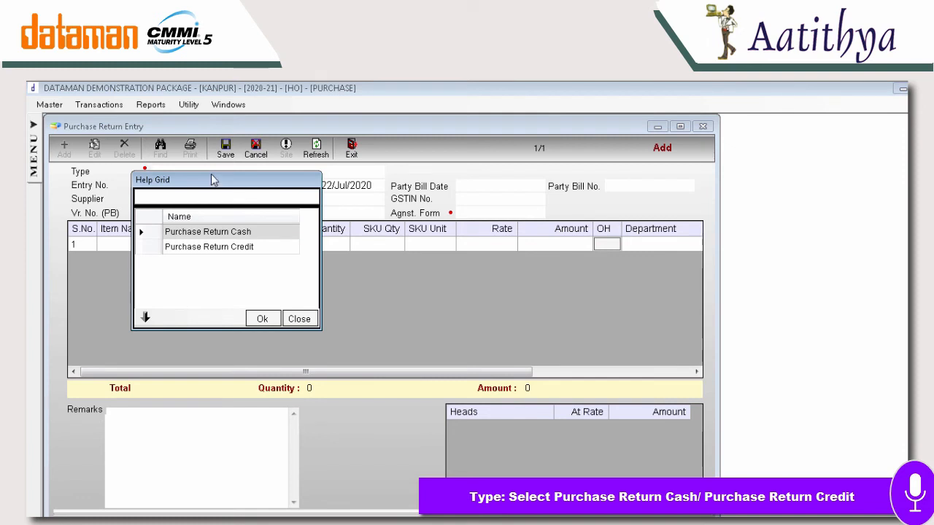
key("Down")
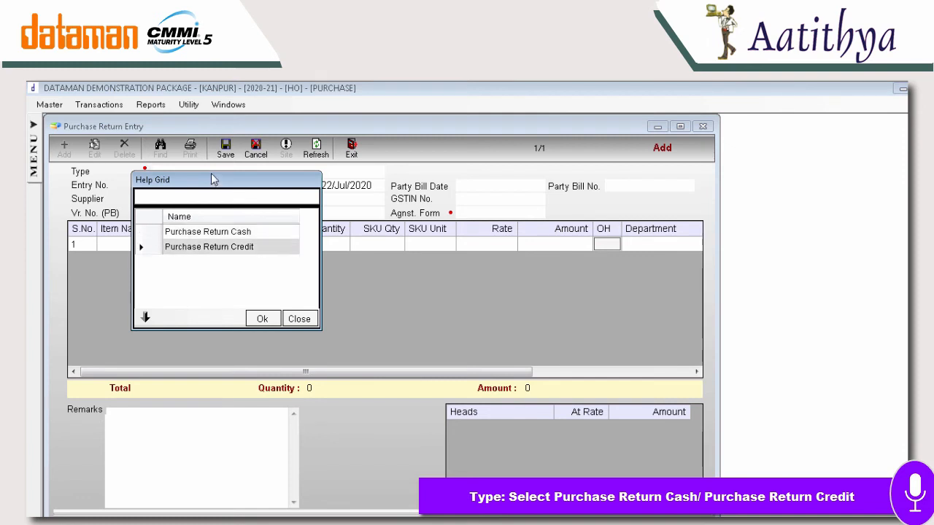
key("Return")
Step: Set the return's supplier to ABHISHEK TRADERS and link it to purchase bill voucher 29-HO
left_click(175, 198)
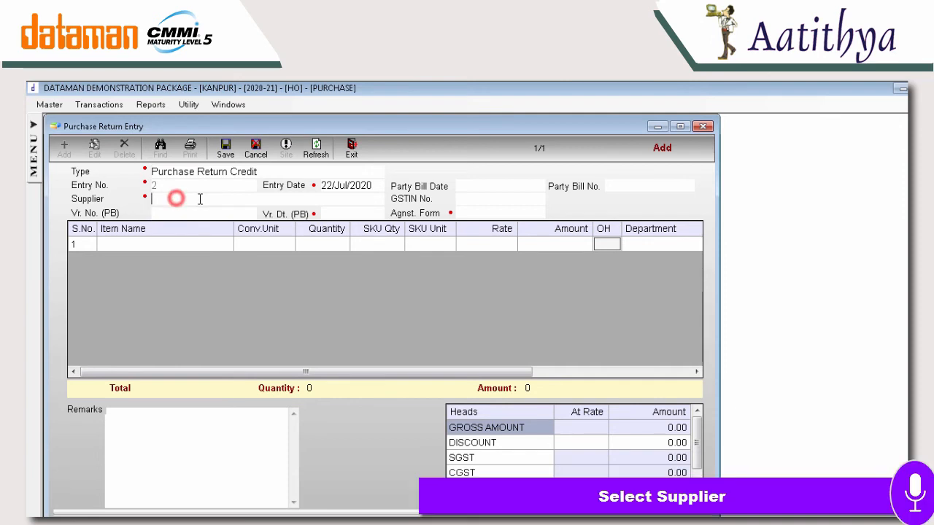
type("a")
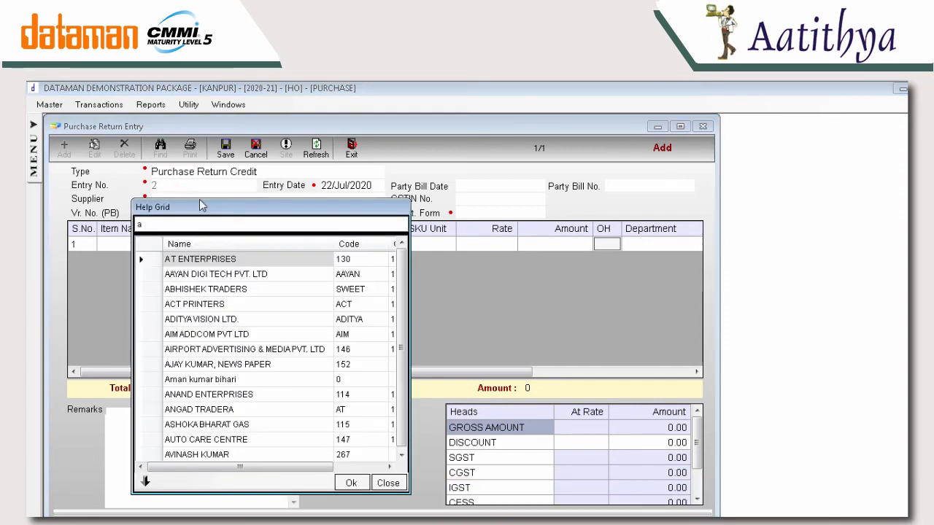
type("bh")
key("Return")
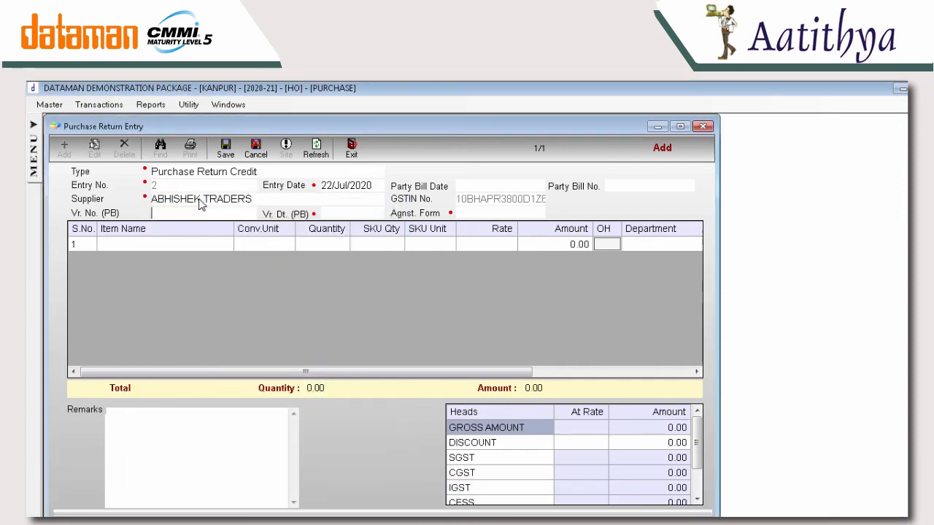
left_click(203, 212)
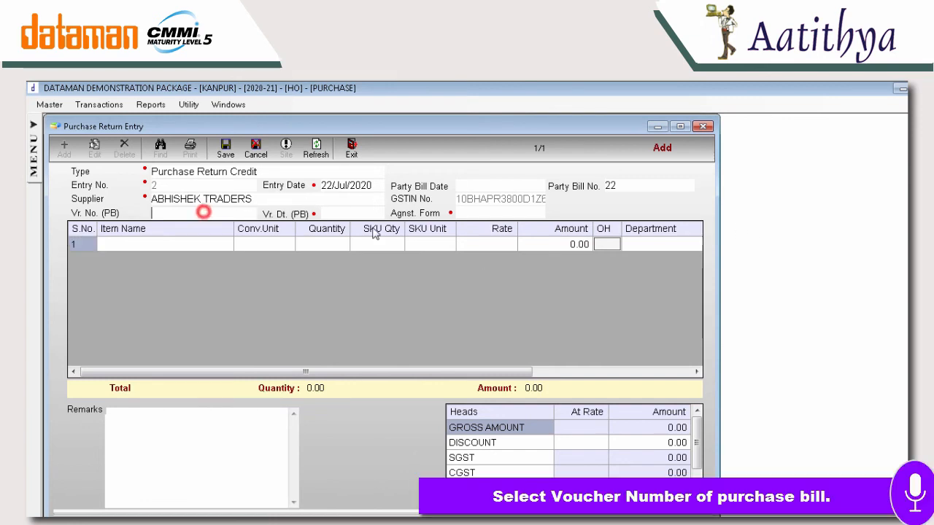
type("2")
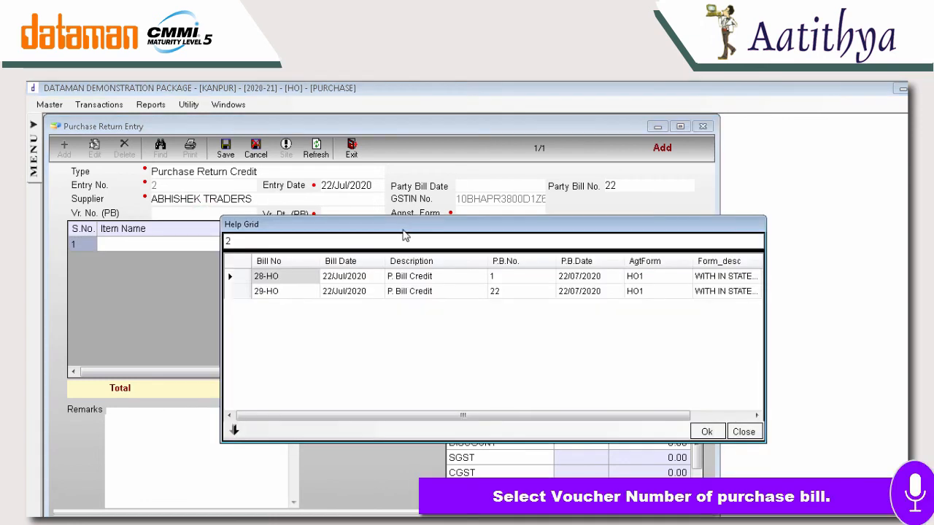
key("Down")
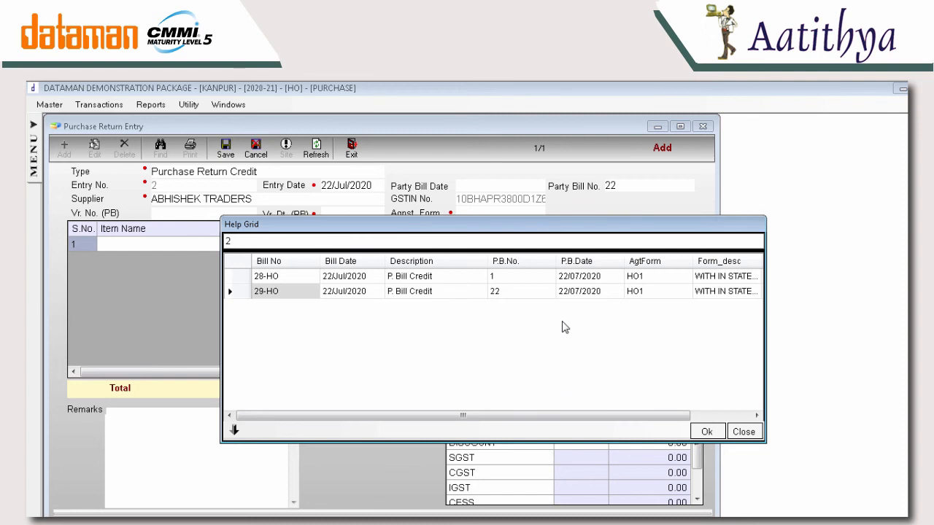
key("Return")
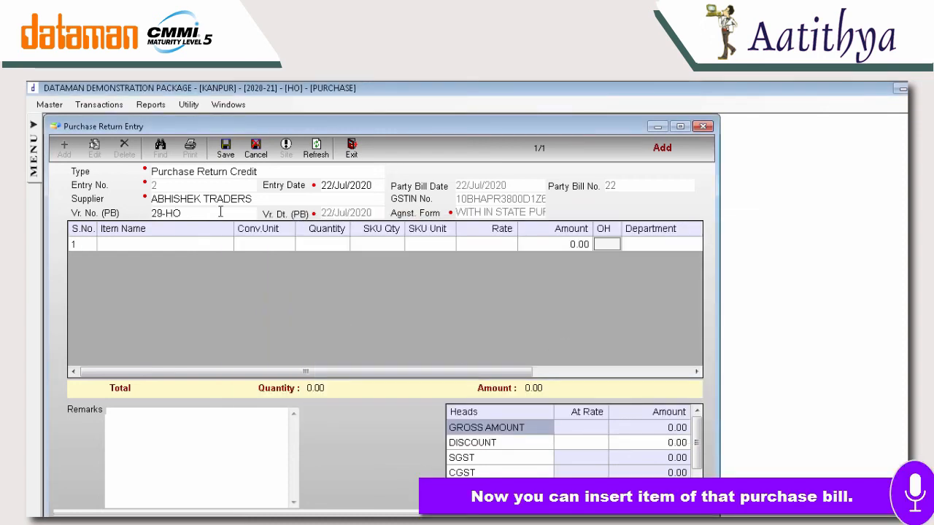
Step: Add KADAHI MUSHROOM from the purchase bill to the return with a quantity of 10
left_click(181, 244)
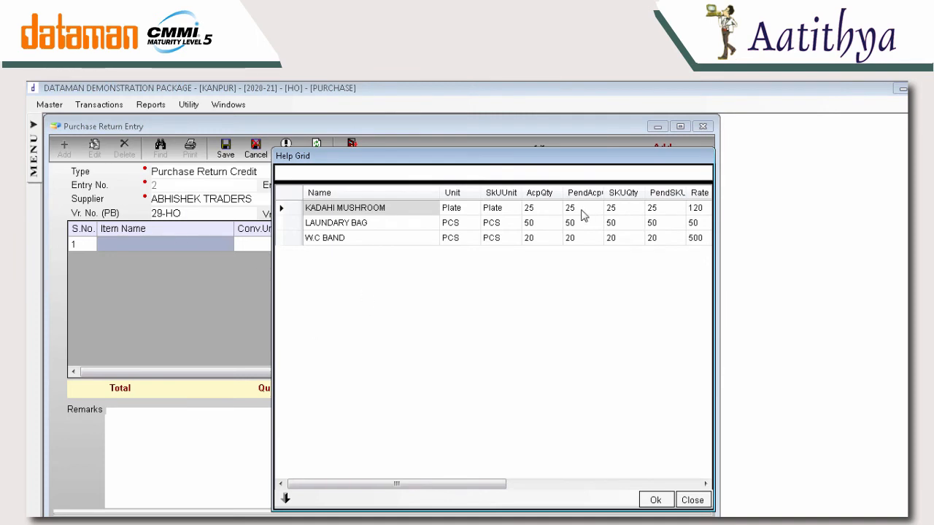
double_click(544, 209)
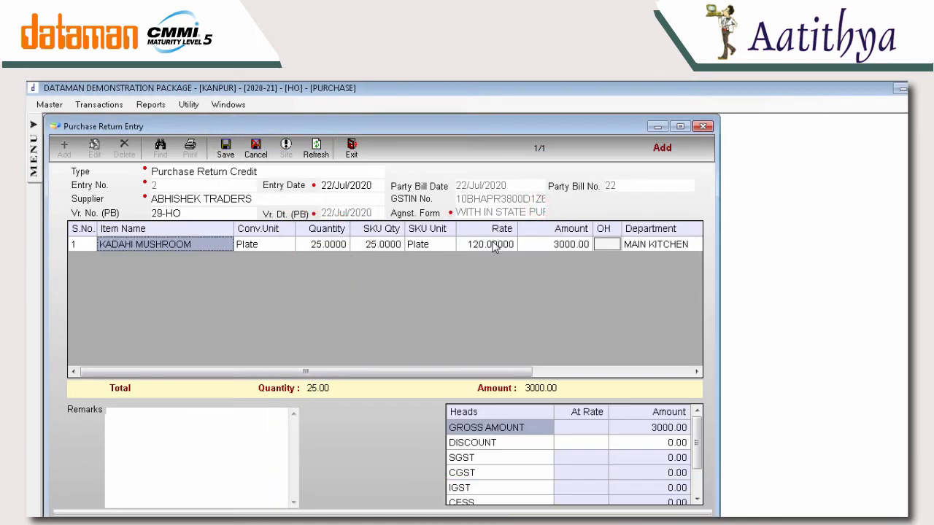
left_click(316, 243)
type("10")
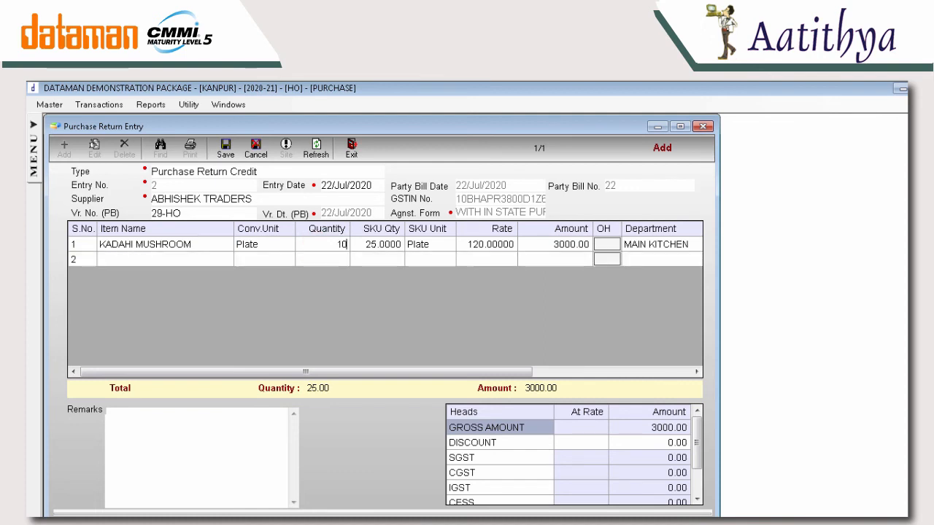
key("Tab")
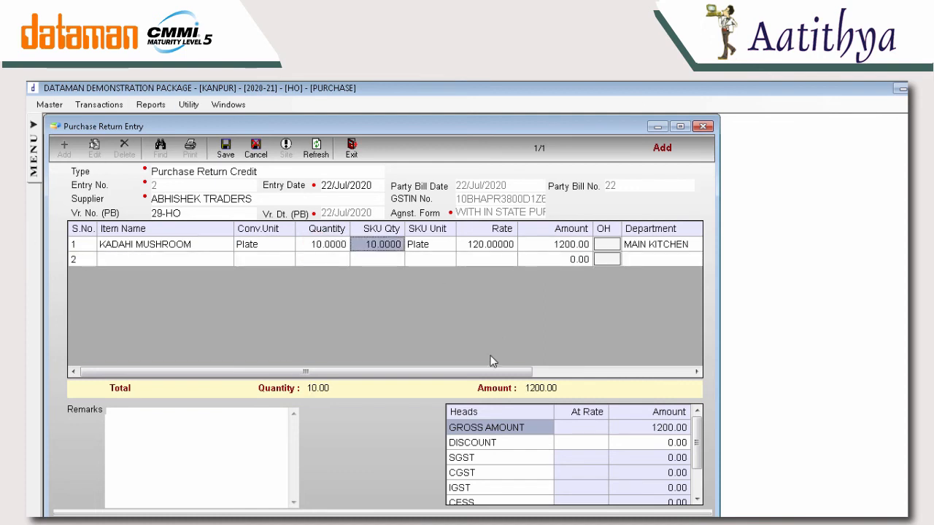
Step: Save the purchase return, discard the blank next record and close the purchase return form
left_click(225, 149)
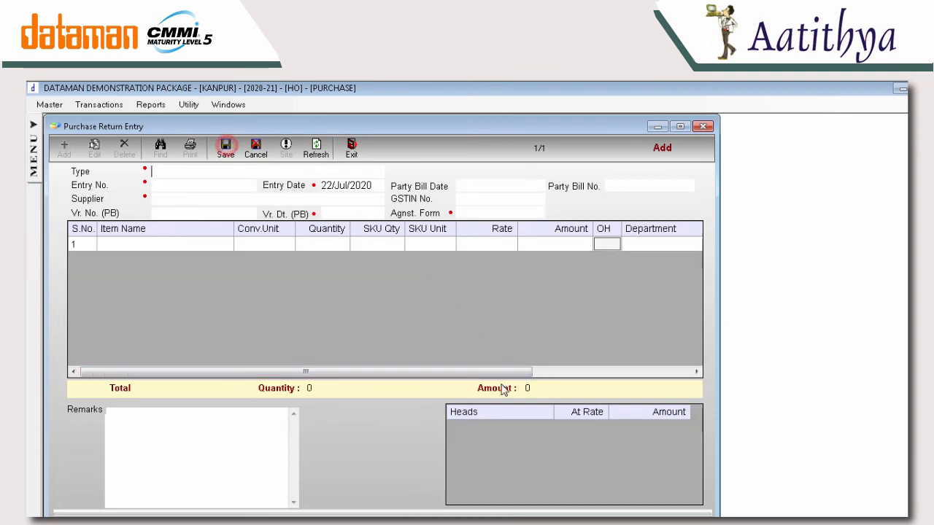
left_click(256, 149)
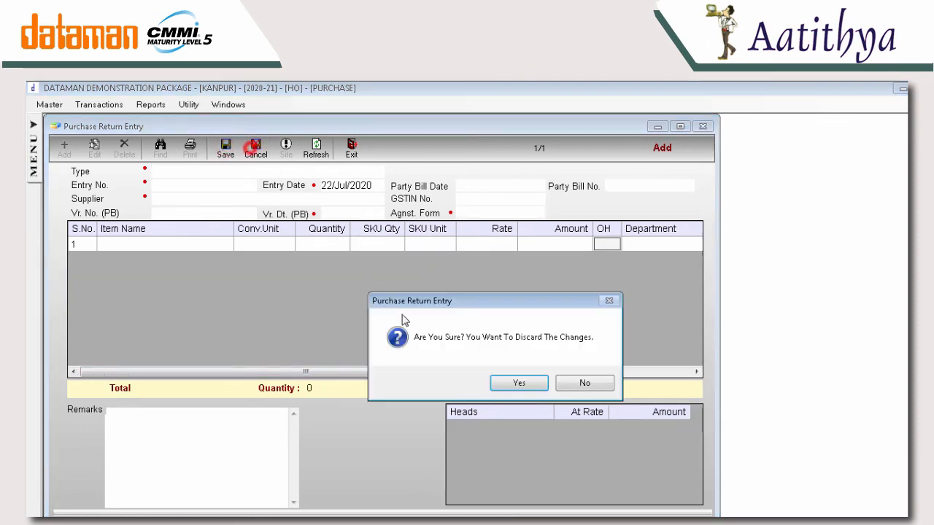
left_click(531, 393)
left_click(351, 149)
Step: Start a new stock transfer entry from the PURCHASE STORE department to MAIN KITCHEN
left_click(79, 105)
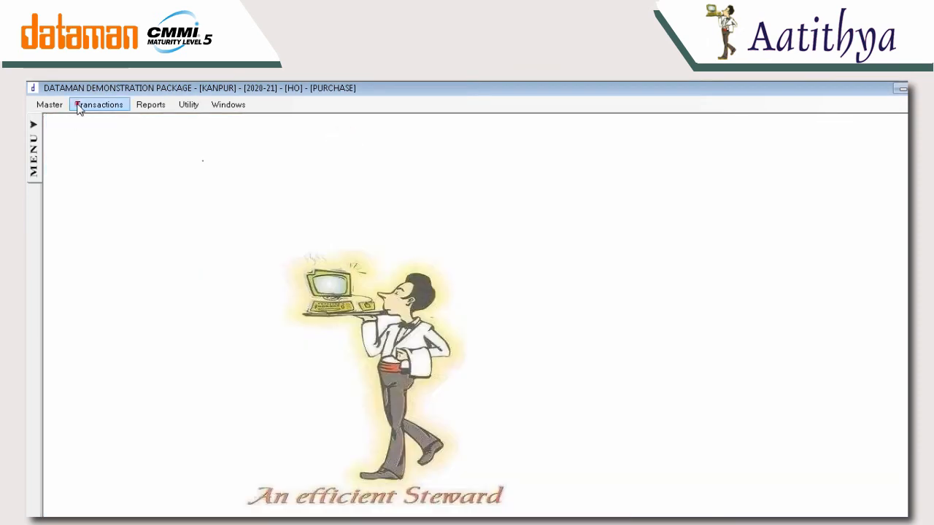
left_click(136, 257)
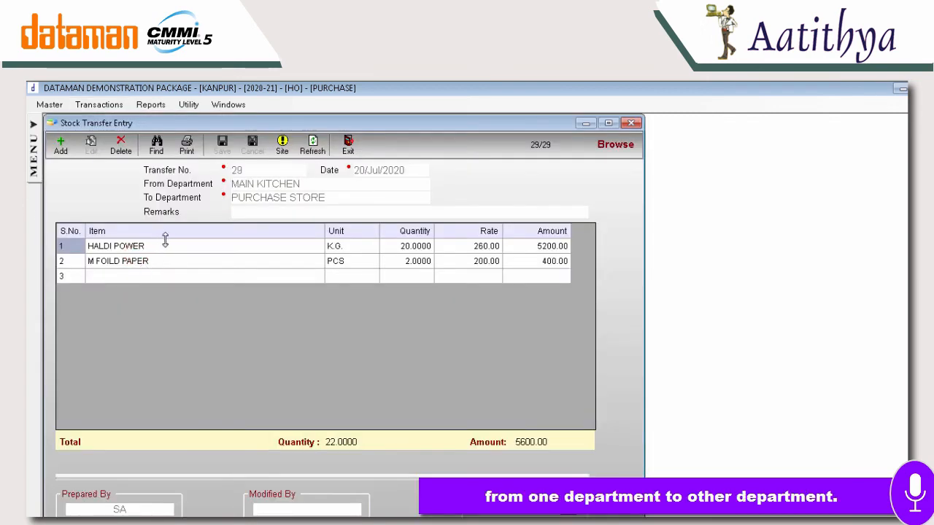
left_click(60, 145)
left_click(262, 183)
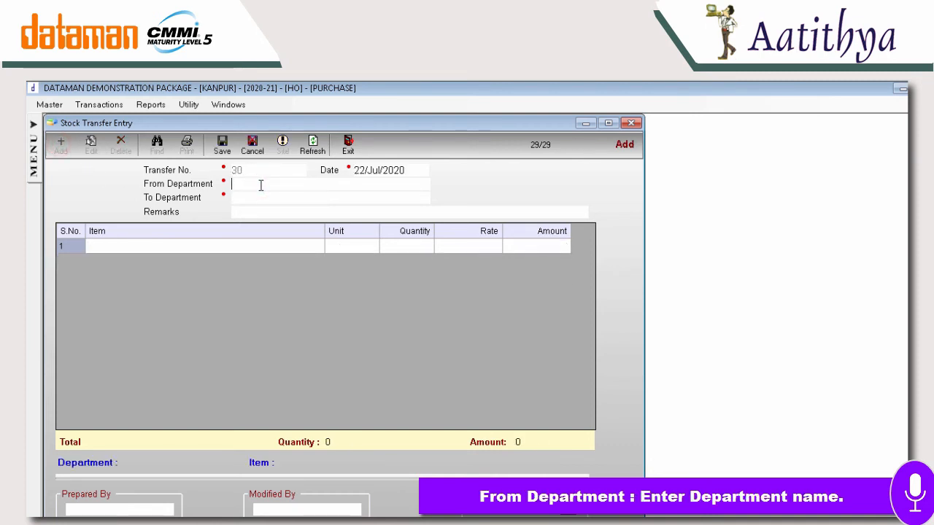
key("space")
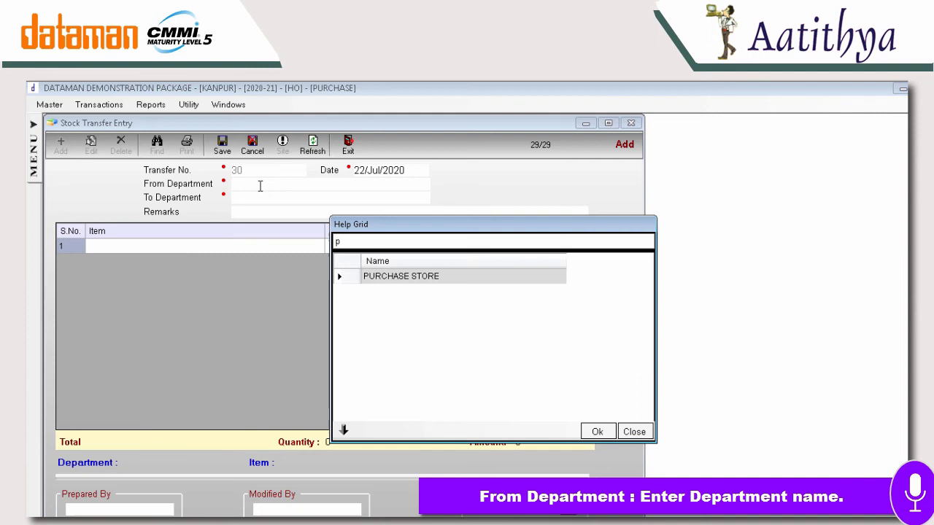
left_click(598, 433)
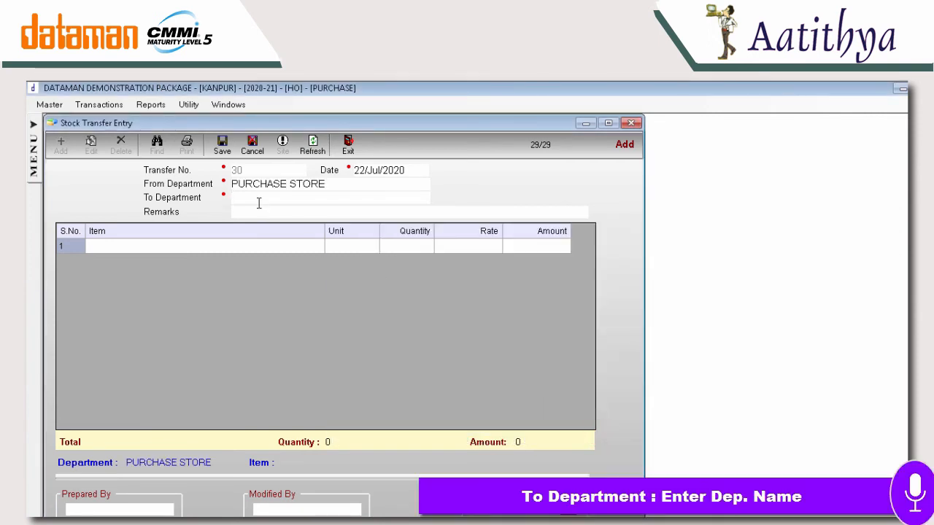
key("space")
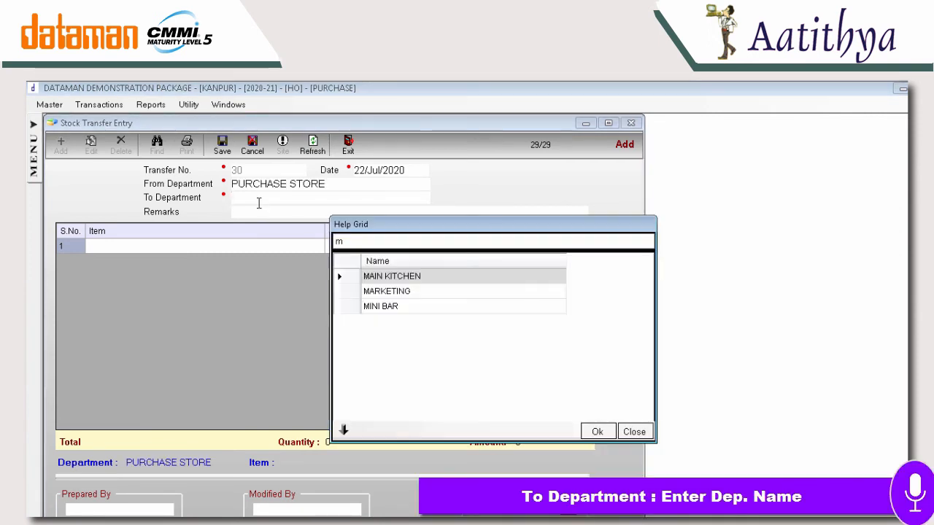
left_click(593, 433)
Step: Add the item SODA 150ML to the stock transfer with a quantity of 10
left_click(132, 246)
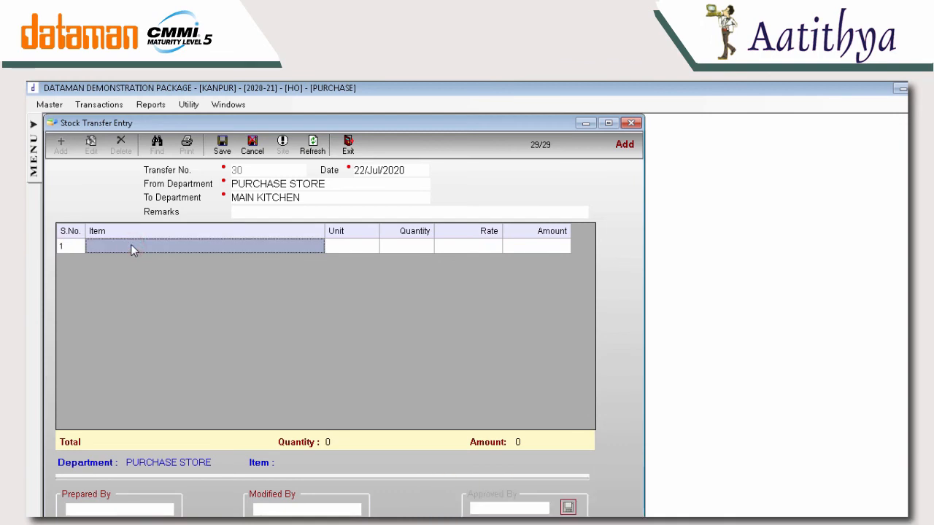
type("S")
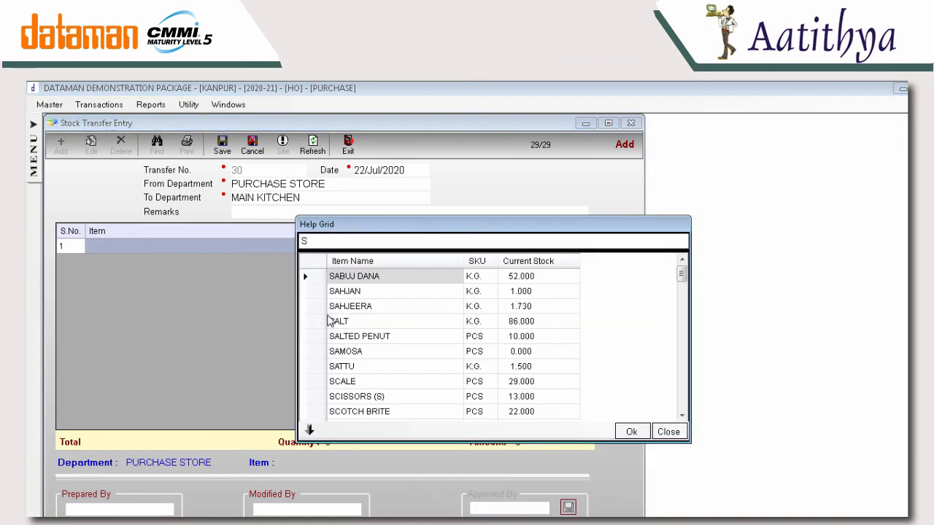
type("o")
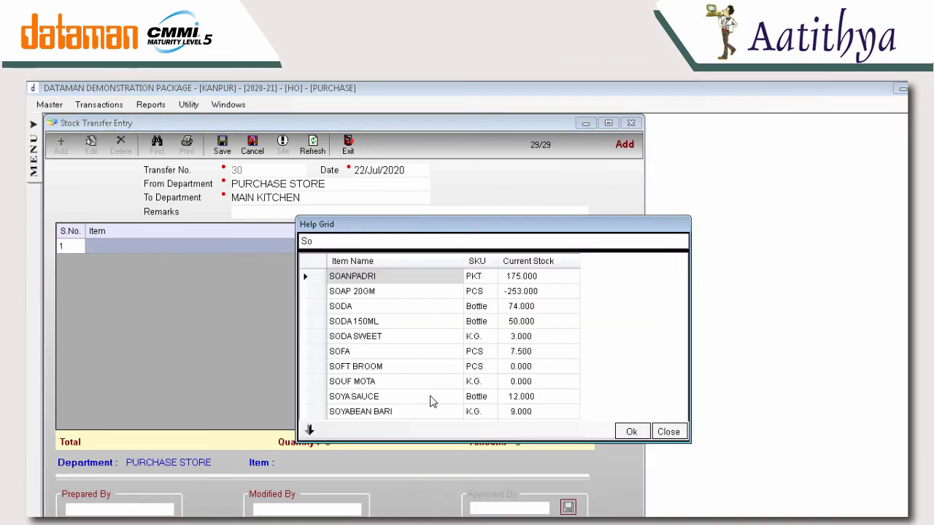
left_click(358, 323)
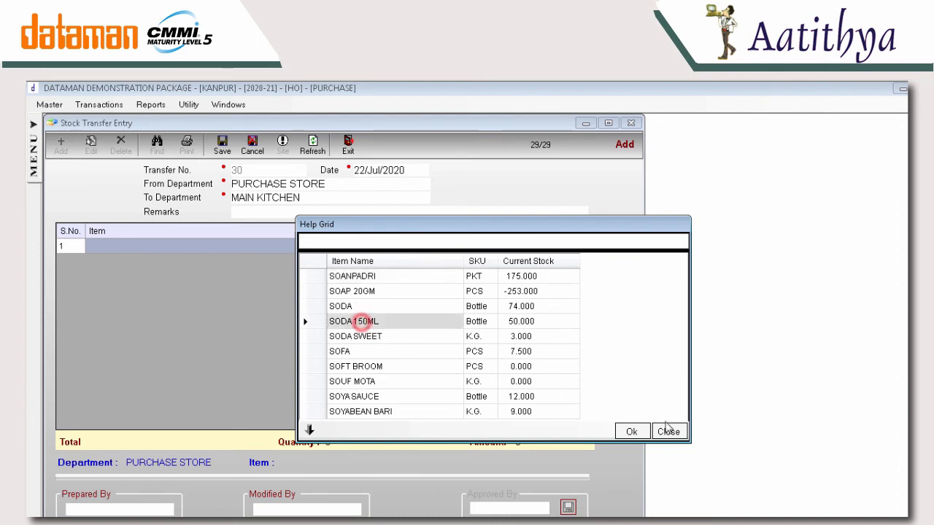
left_click(631, 431)
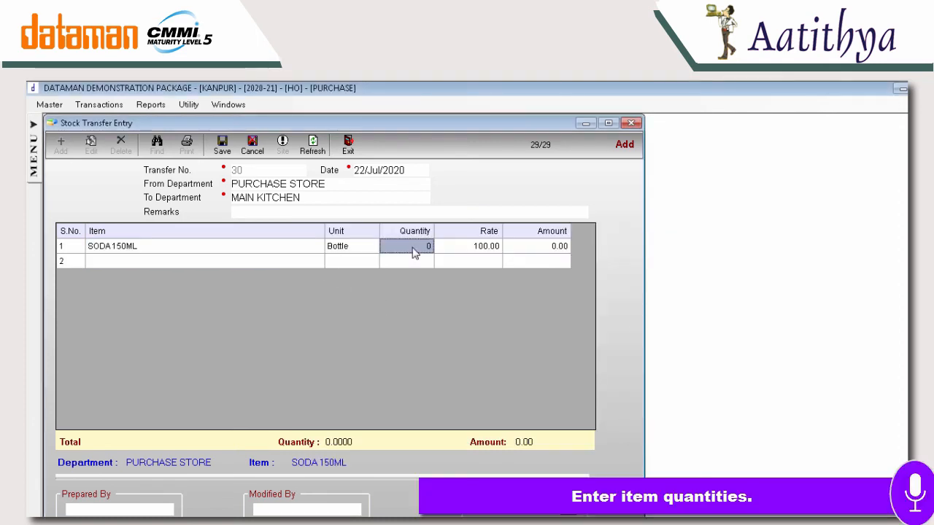
type("10")
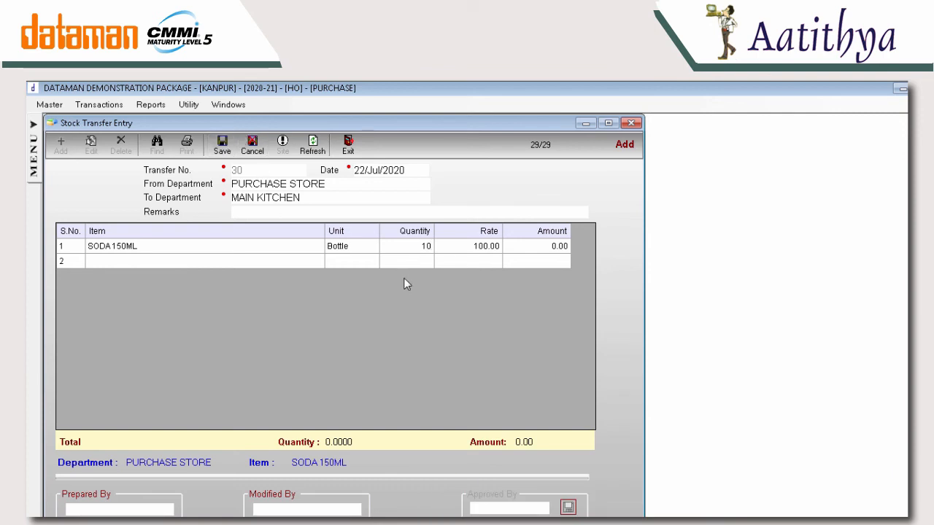
key("Return")
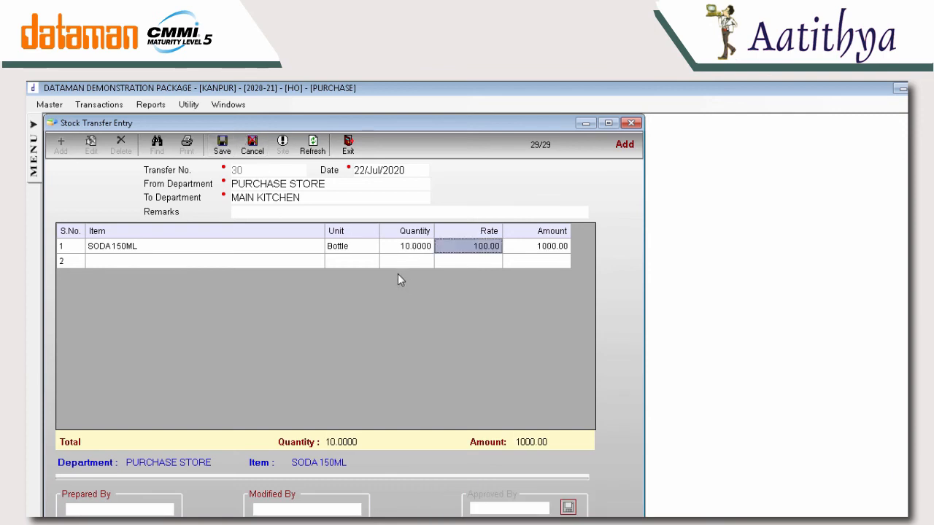
Step: Save the stock transfer and discard the blank next record
left_click(223, 144)
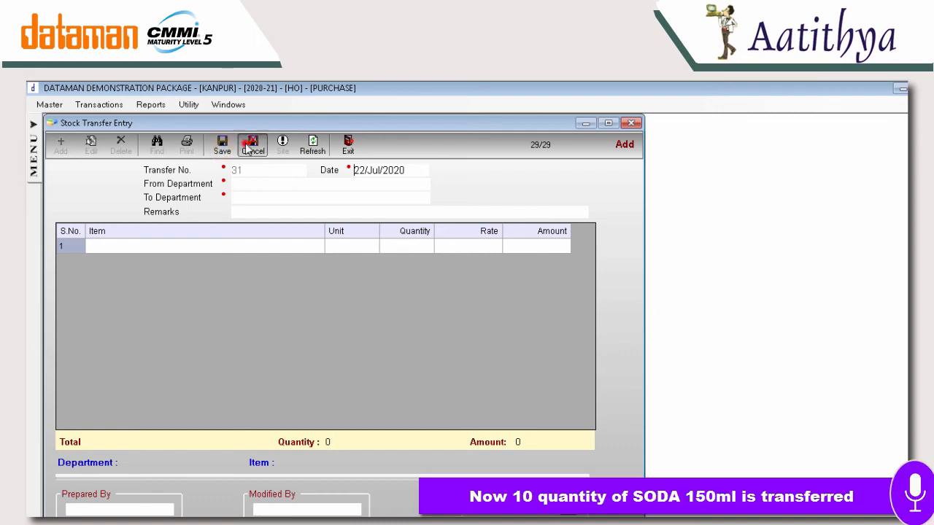
left_click(250, 146)
left_click(506, 379)
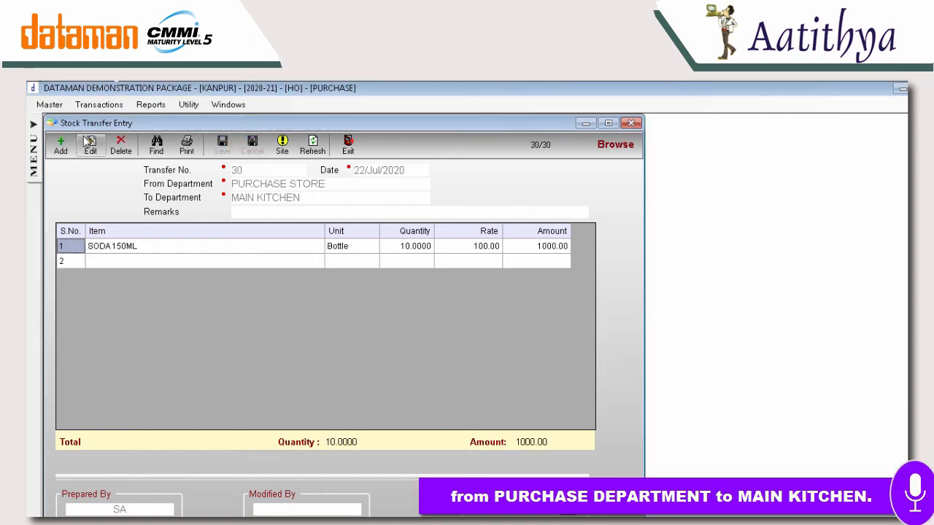
Step: Generate the Stock Summary report filtered to the item SODA 150ML
left_click(150, 105)
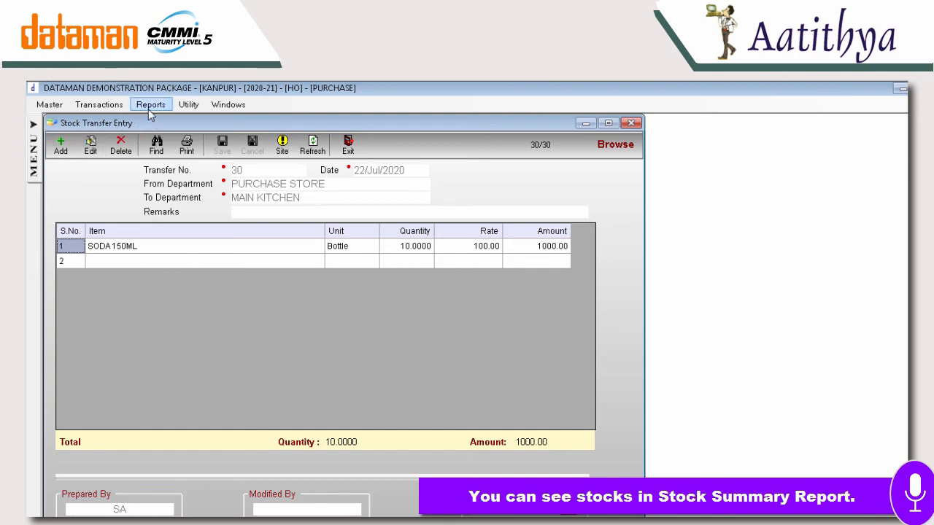
left_click(222, 345)
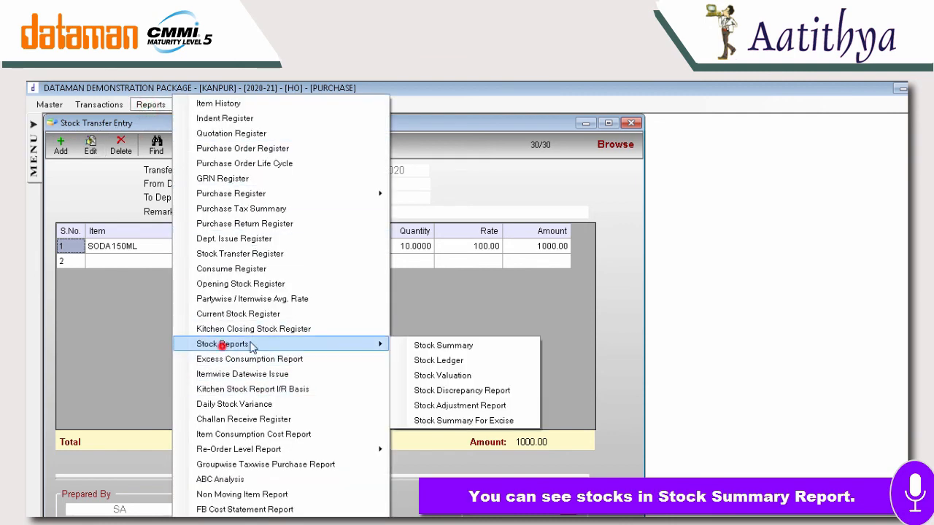
left_click(426, 346)
left_click(368, 223)
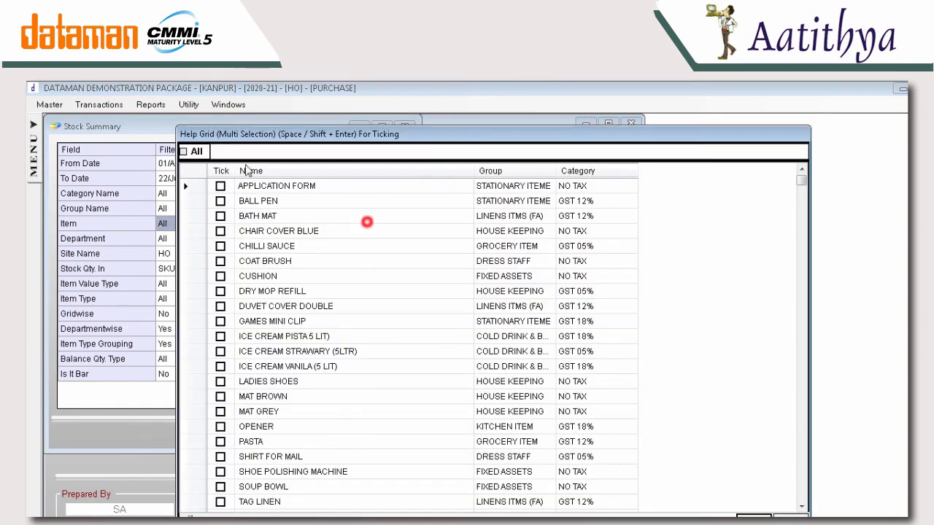
type("so")
left_click(220, 245)
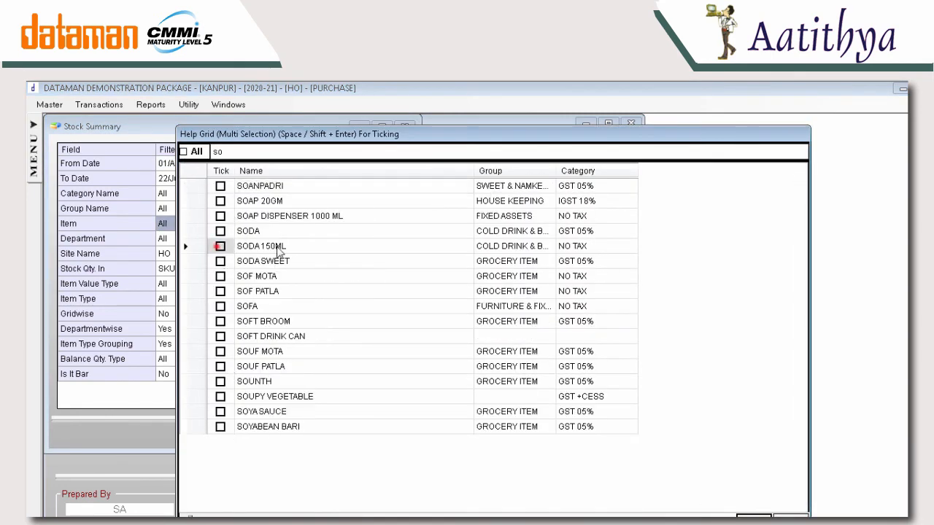
key("Return")
left_click(321, 435)
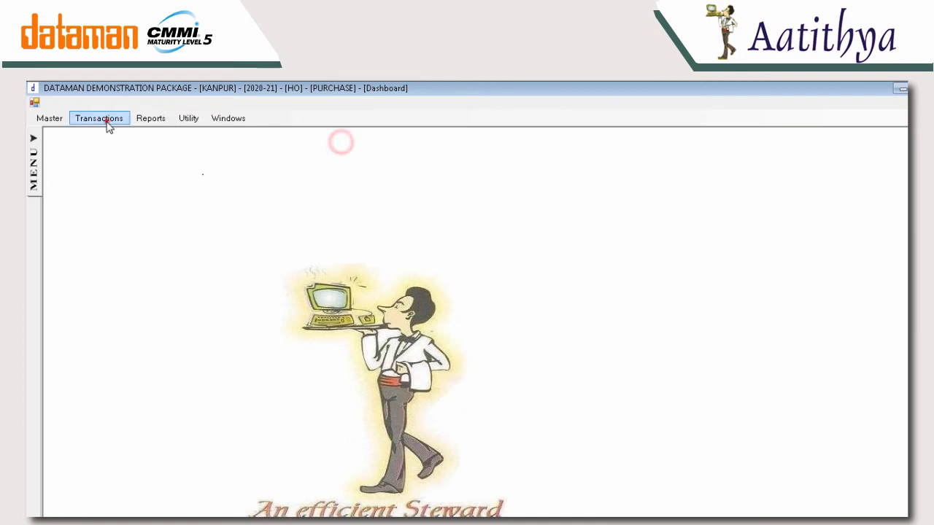
Step: Start a new consume entry for the MAIN KITCHEN department
left_click(99, 118)
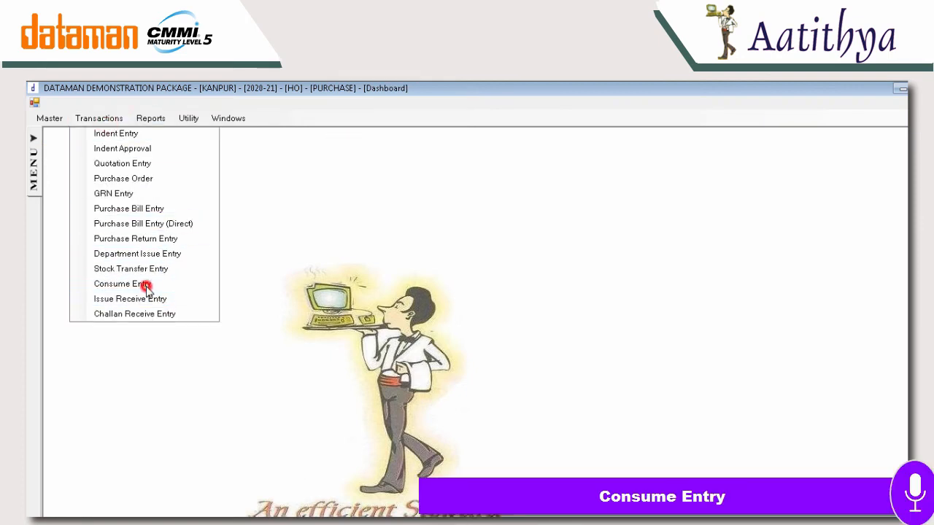
left_click(146, 285)
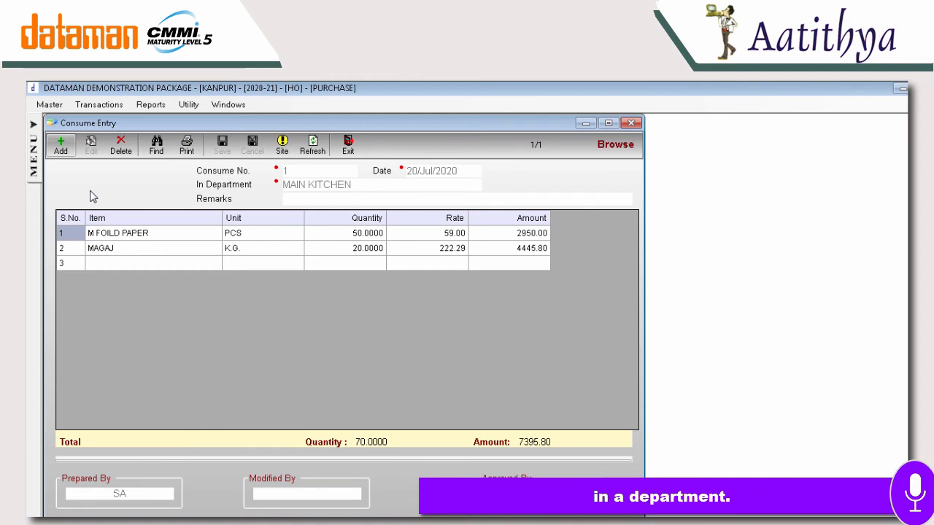
left_click(60, 145)
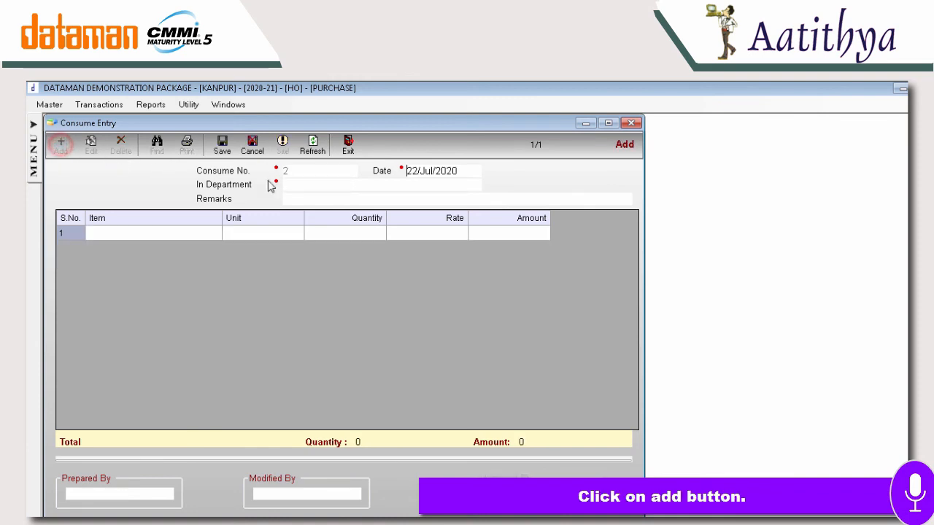
left_click(341, 190)
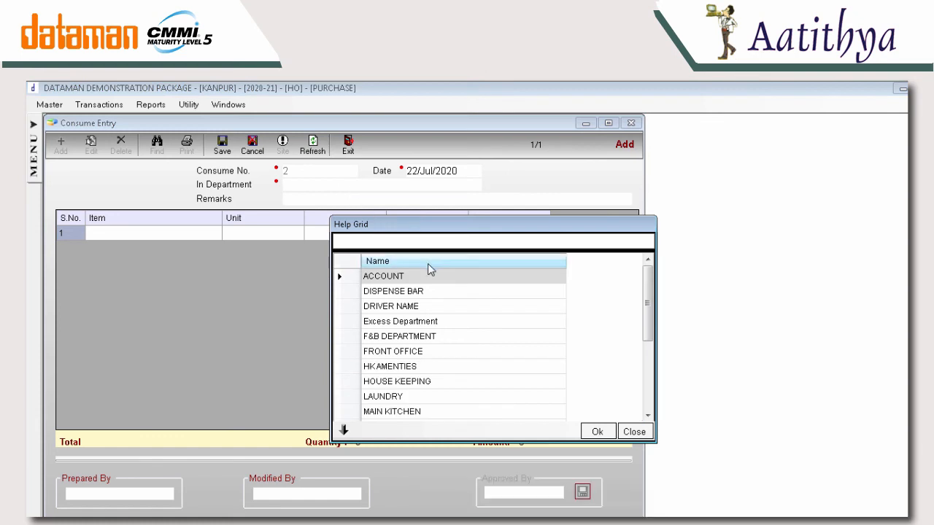
type("m")
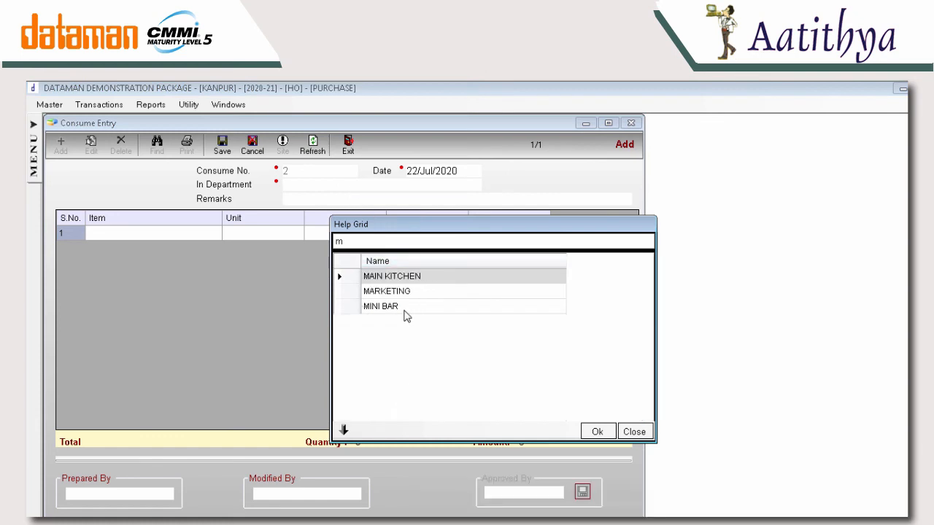
left_click(596, 432)
Step: Add the item SODA 150ML to the consume entry with a quantity of 50
left_click(139, 233)
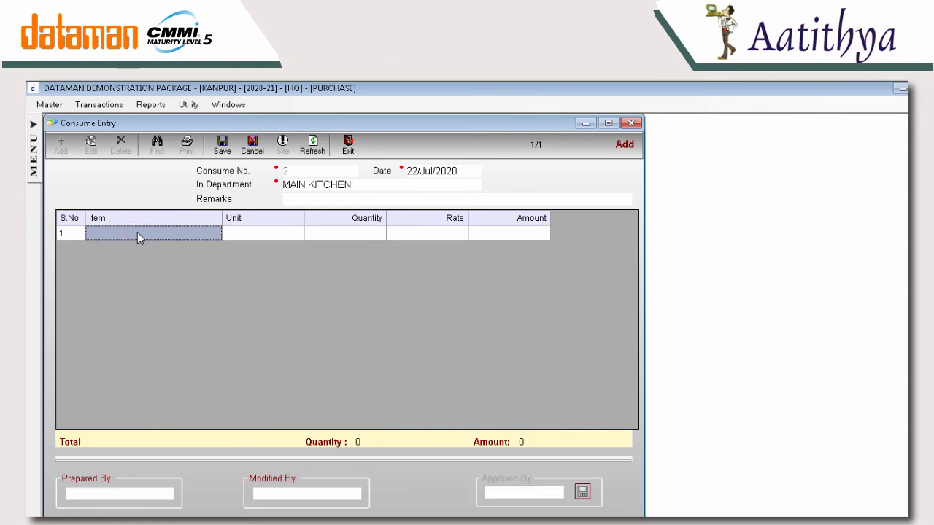
type("So")
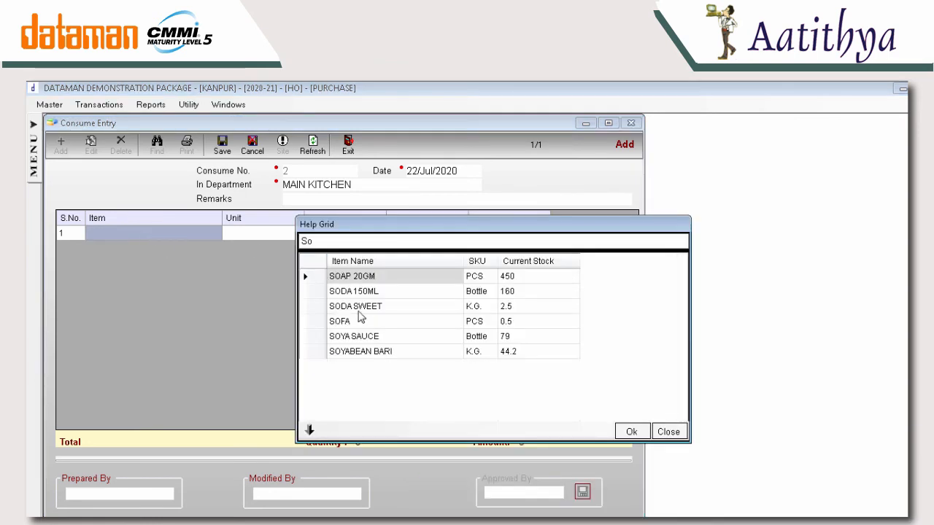
left_click(355, 307)
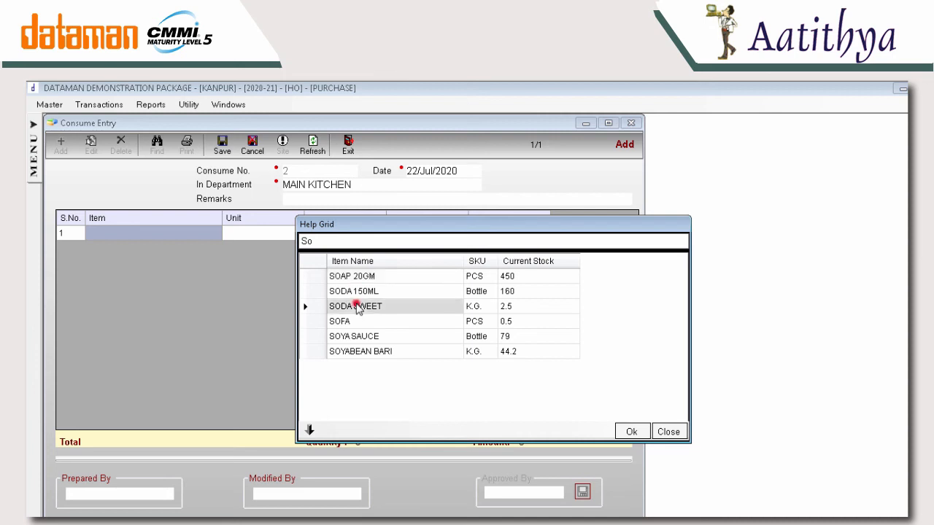
left_click(370, 291)
left_click(629, 431)
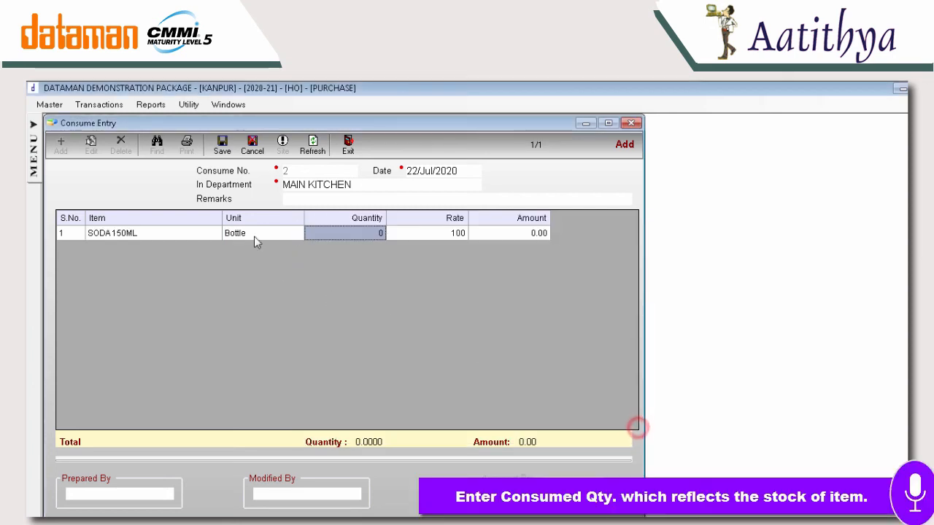
type("50")
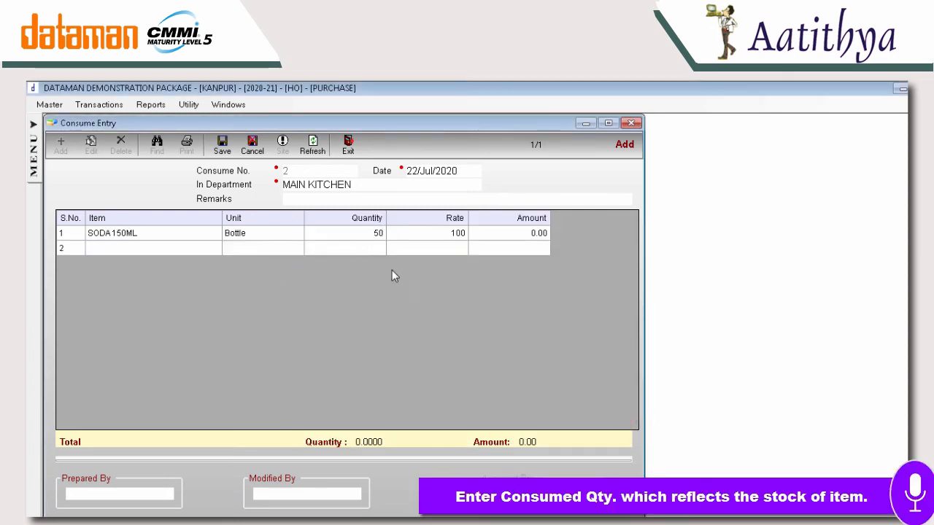
key("Return")
Step: Save the consume entry, discard the blank next record and close the consume entry form
left_click(222, 145)
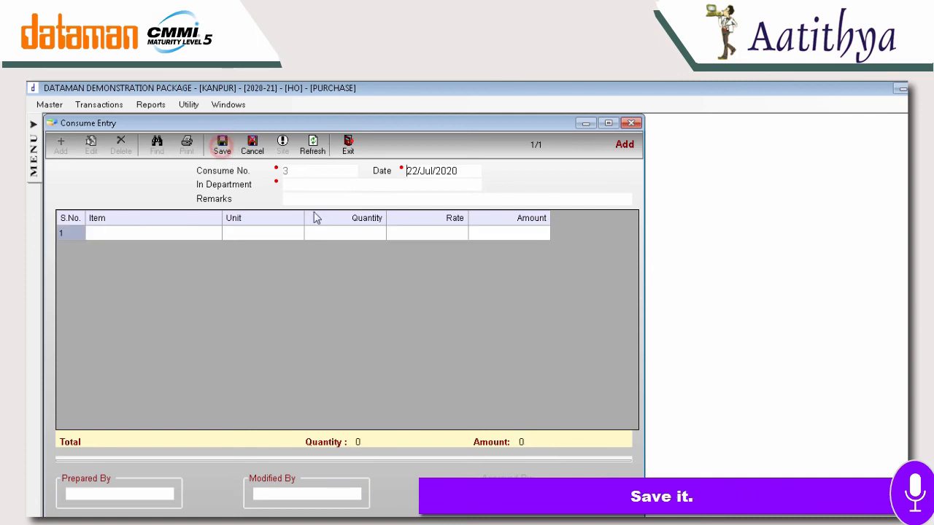
left_click(252, 145)
left_click(535, 381)
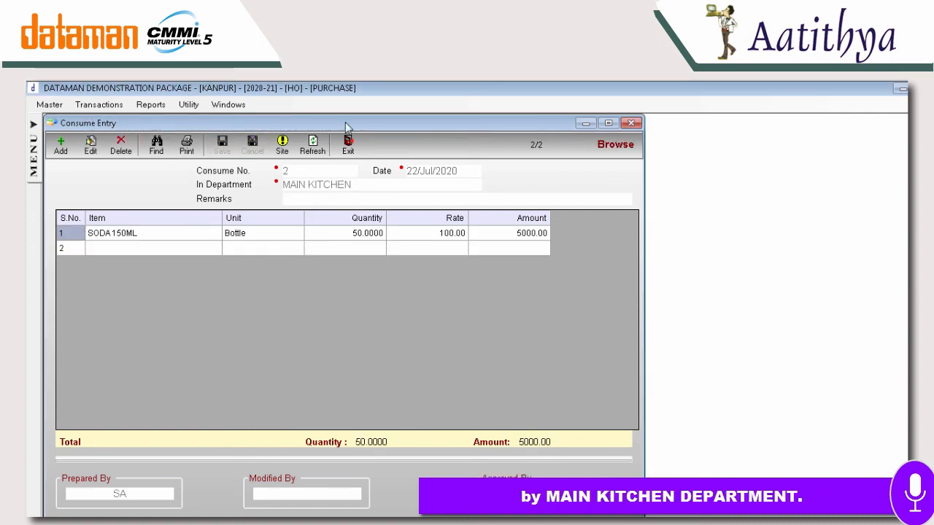
left_click(348, 144)
Step: View the Consume Register report filtered to the item SODA 150ML, and close it
left_click(139, 105)
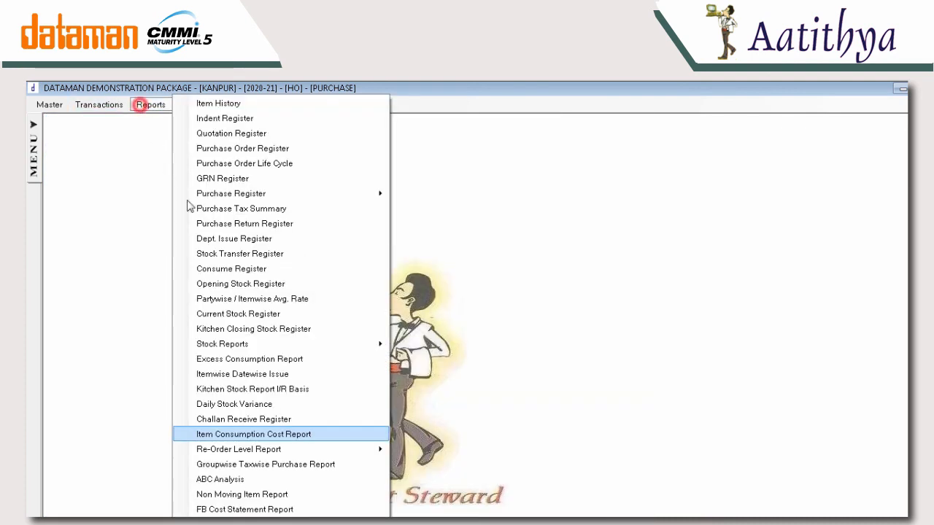
left_click(259, 268)
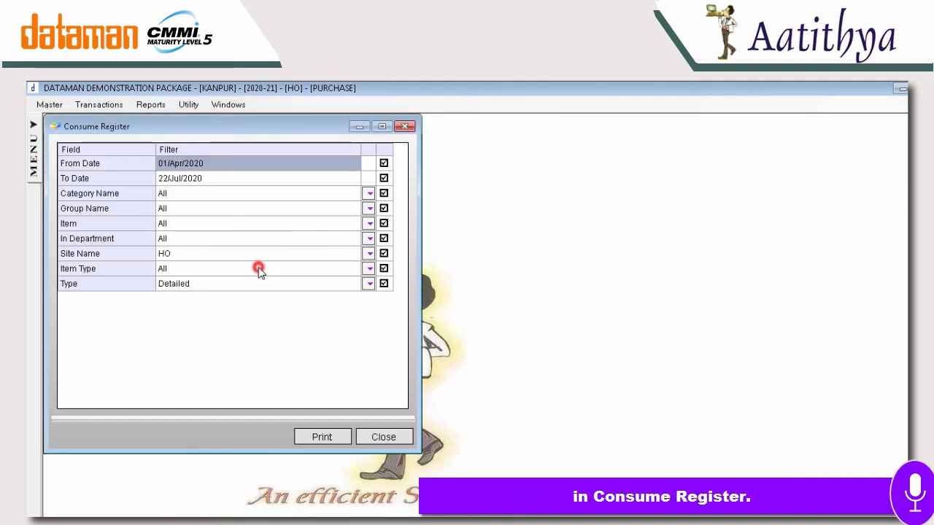
left_click(369, 224)
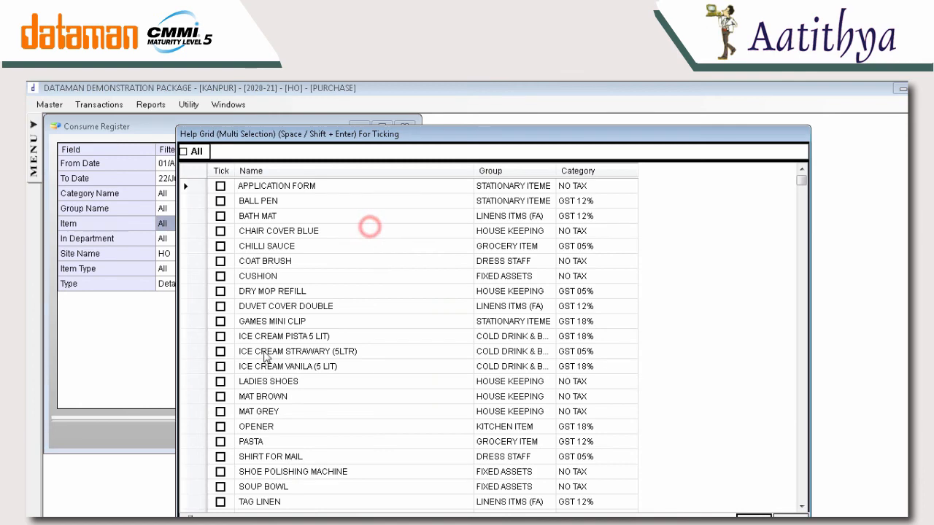
type("so")
left_click(275, 246)
left_click(220, 247)
left_click(754, 517)
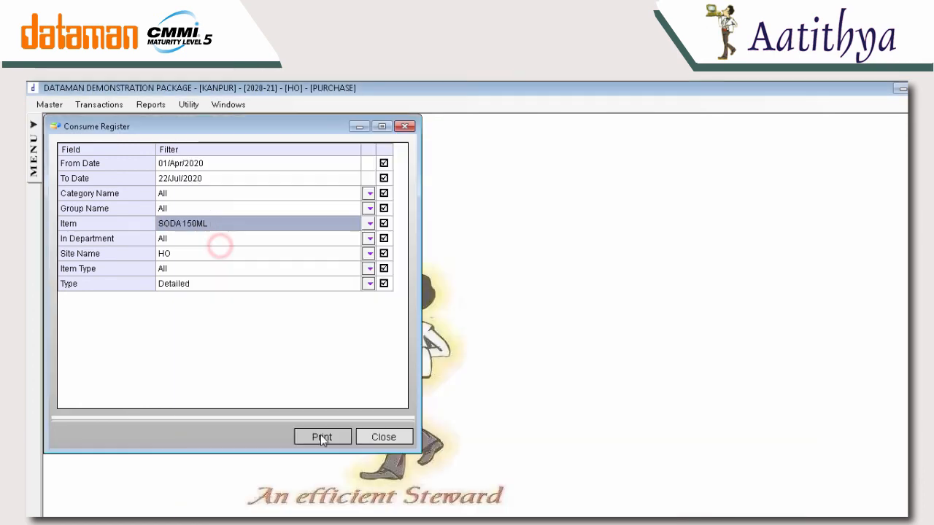
left_click(321, 436)
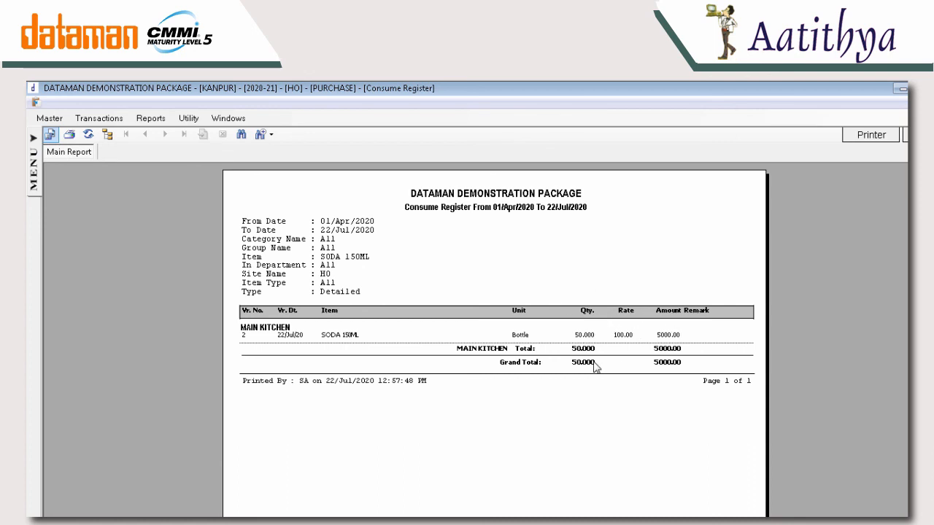
key("Escape")
Step: Start a new issue receive entry with the type Receive Entry
left_click(98, 104)
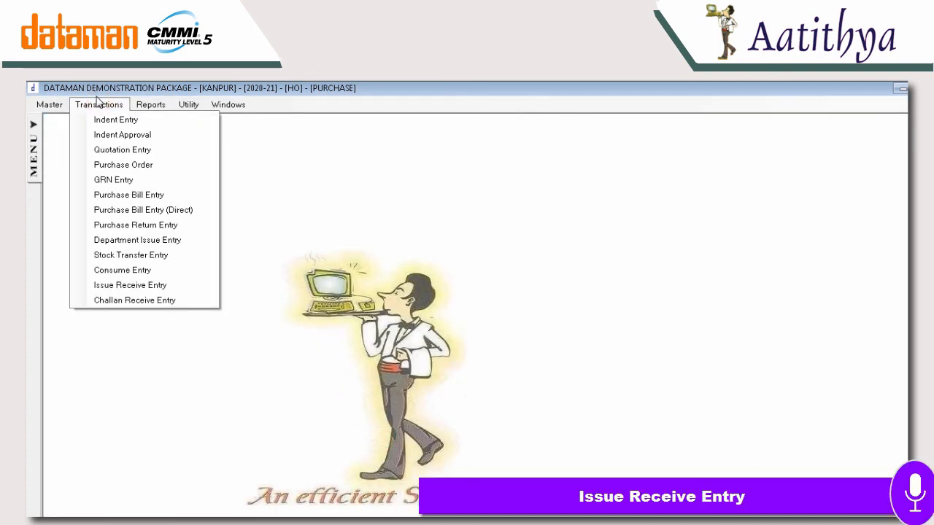
left_click(169, 287)
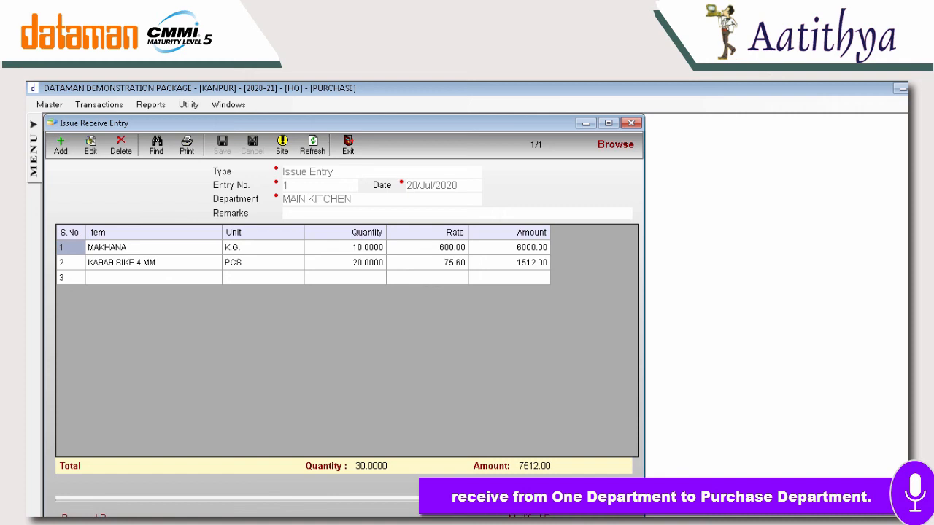
left_click(61, 146)
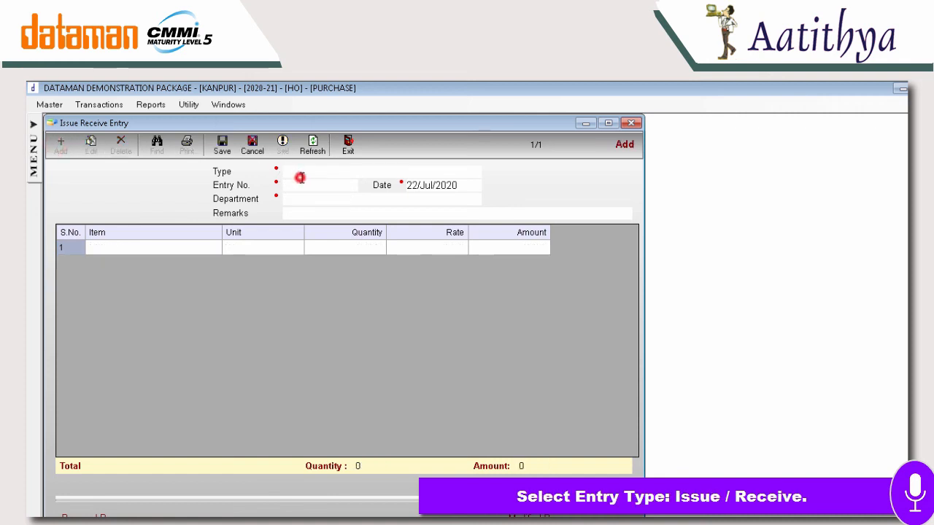
left_click(300, 177)
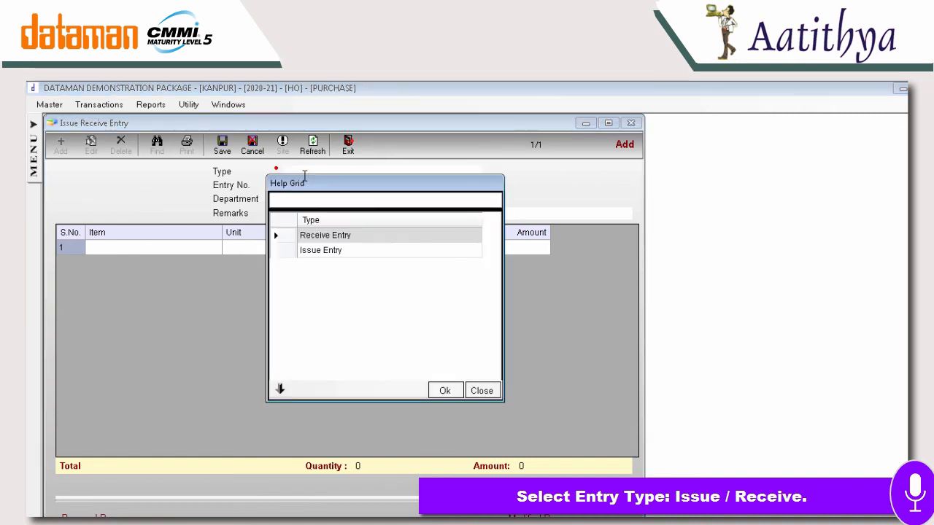
left_click(337, 237)
left_click(444, 391)
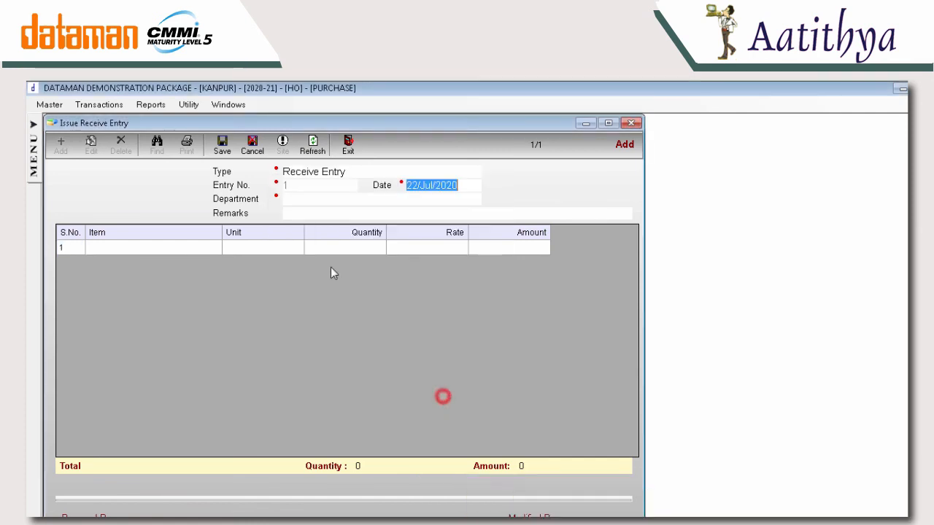
Step: Set the department of the receive entry to FRONT OFFICE
left_click(320, 197)
left_click(308, 199)
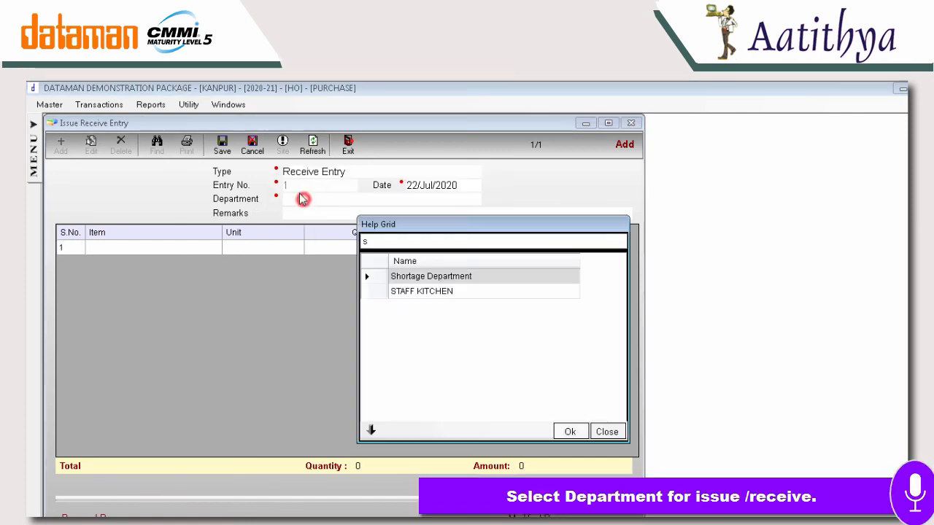
mouse_move(617, 312)
left_mouse_down()
mouse_move(631, 379)
mouse_move(630, 321)
left_mouse_up()
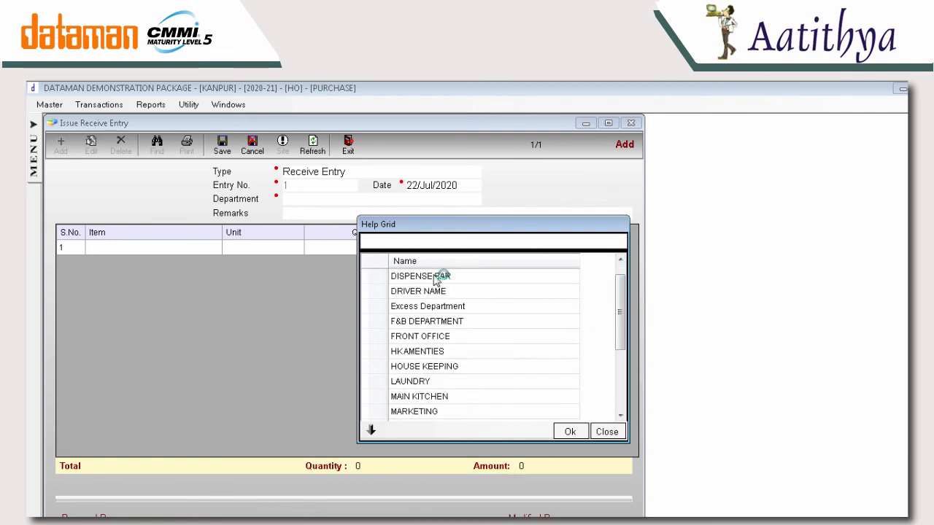
left_click(427, 336)
left_click(569, 432)
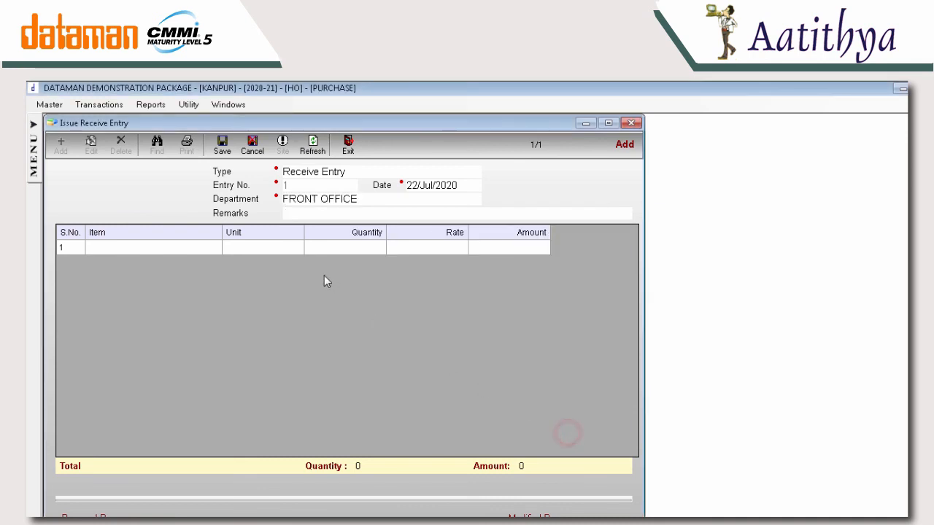
Step: Add the item ADVANCE LEAVE FROM to the receive entry with a quantity of 4
left_click(166, 254)
type("D")
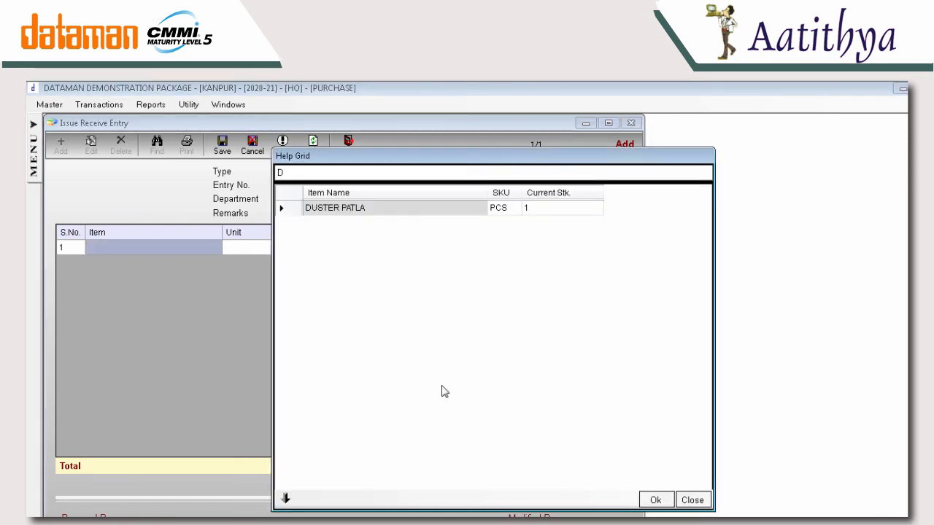
key("BackSpace")
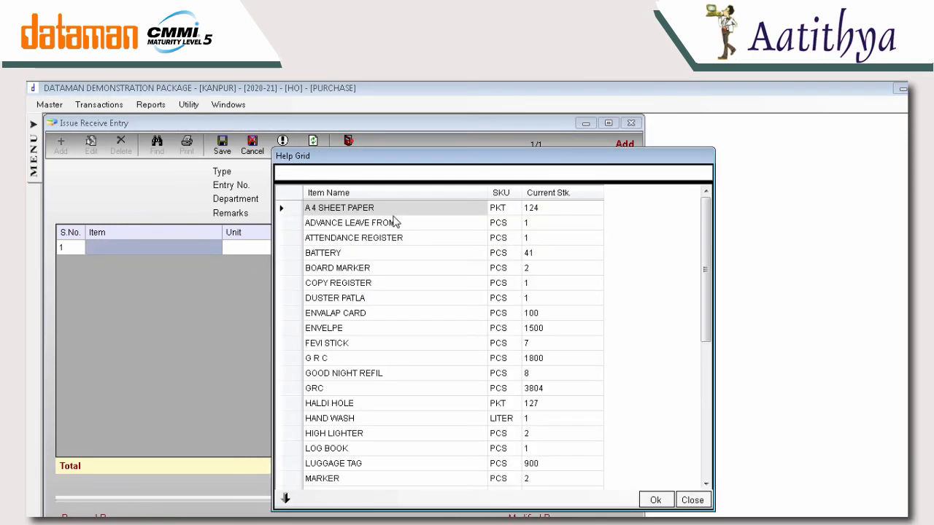
left_click(356, 225)
left_click(653, 501)
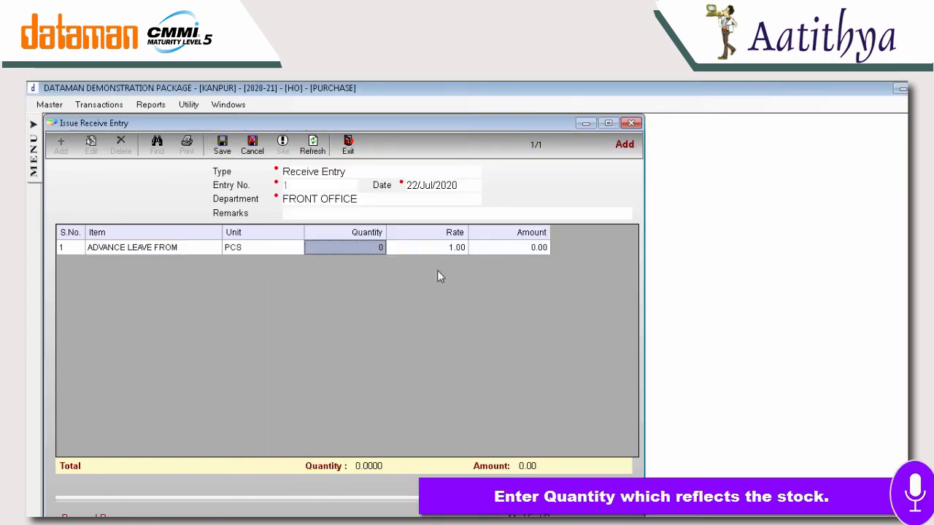
type("4")
key("Return")
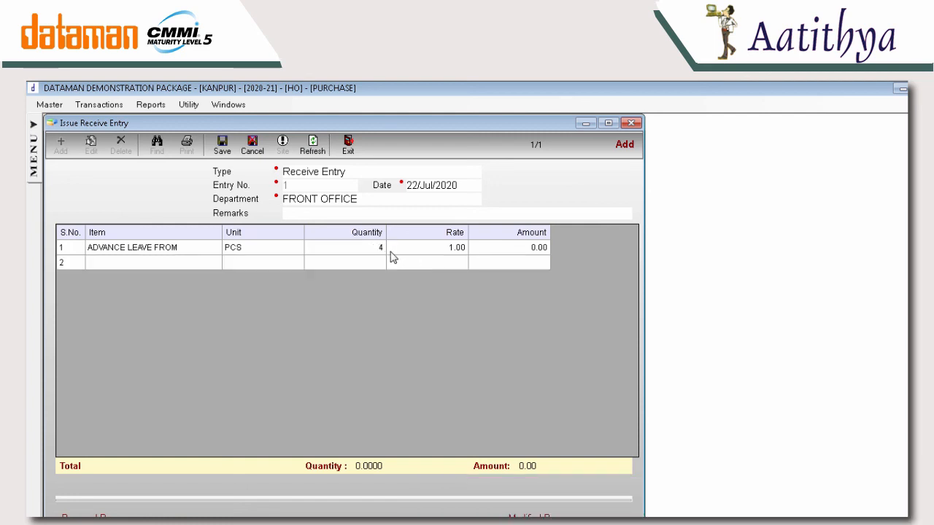
key("Return")
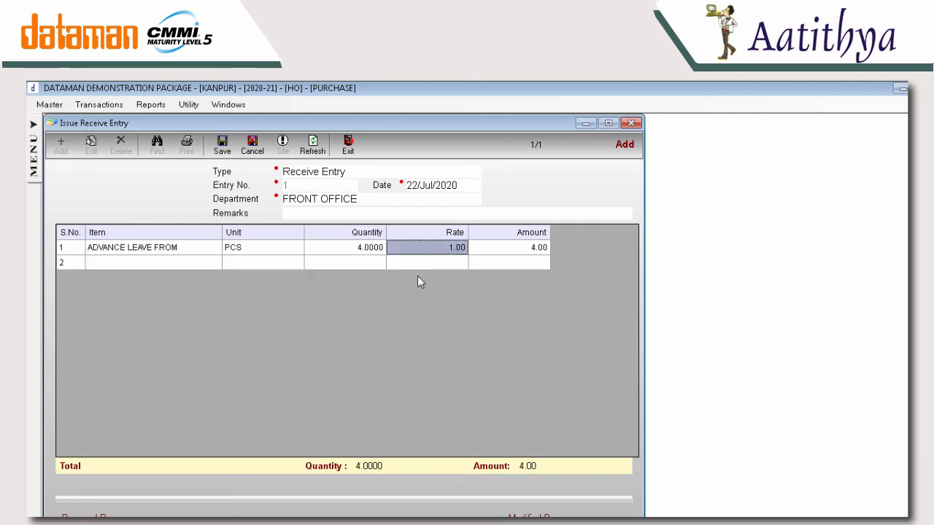
Step: Save the FRONT OFFICE receive entry and exit the Issue Receive Entry form
left_click(223, 146)
left_click(223, 149)
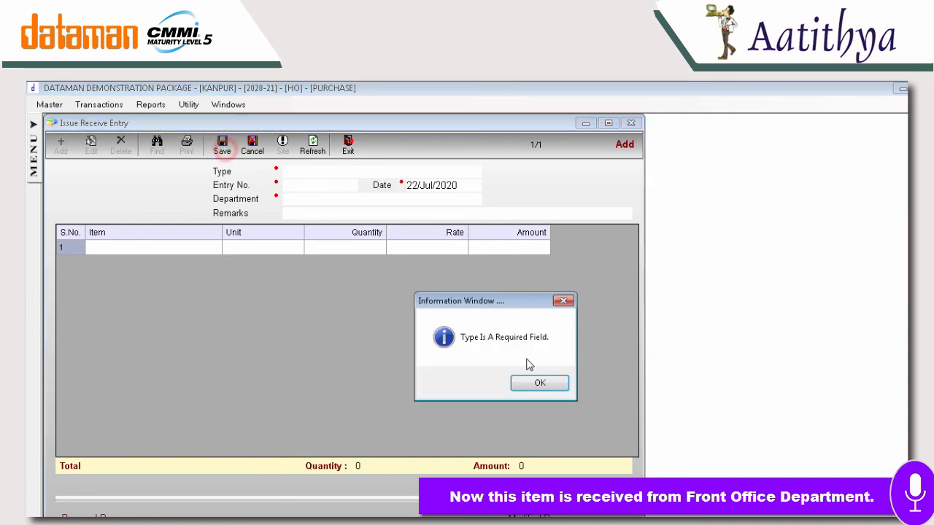
left_click(541, 378)
left_click(346, 145)
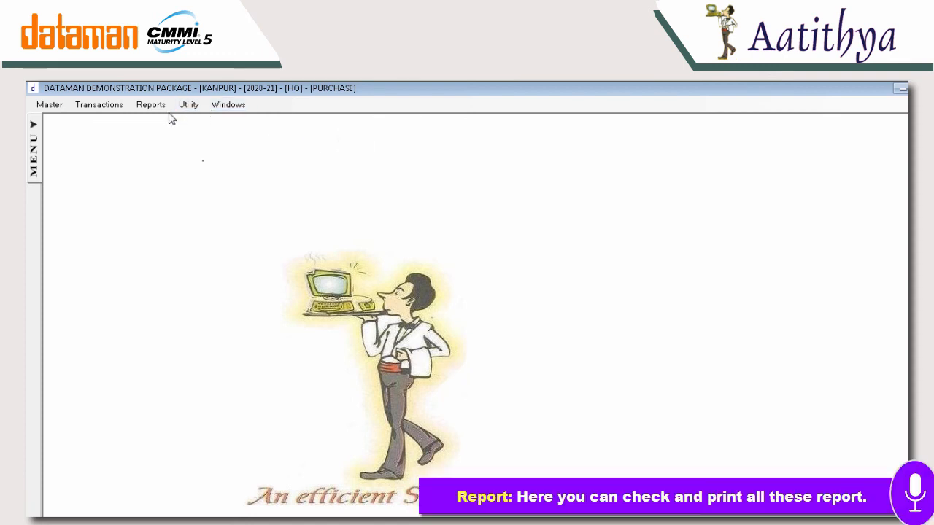
Step: Open the filter settings of the Stock Summary report from the stock reports
left_click(150, 105)
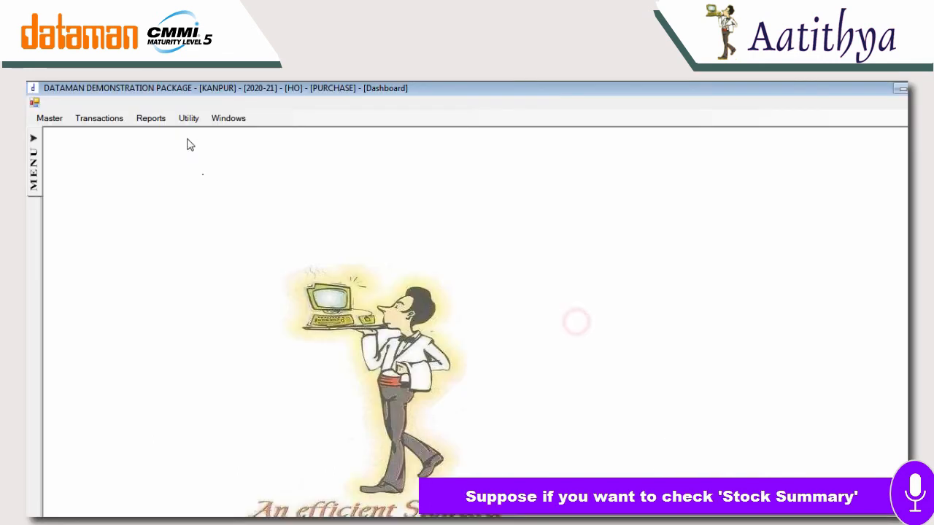
left_click(152, 121)
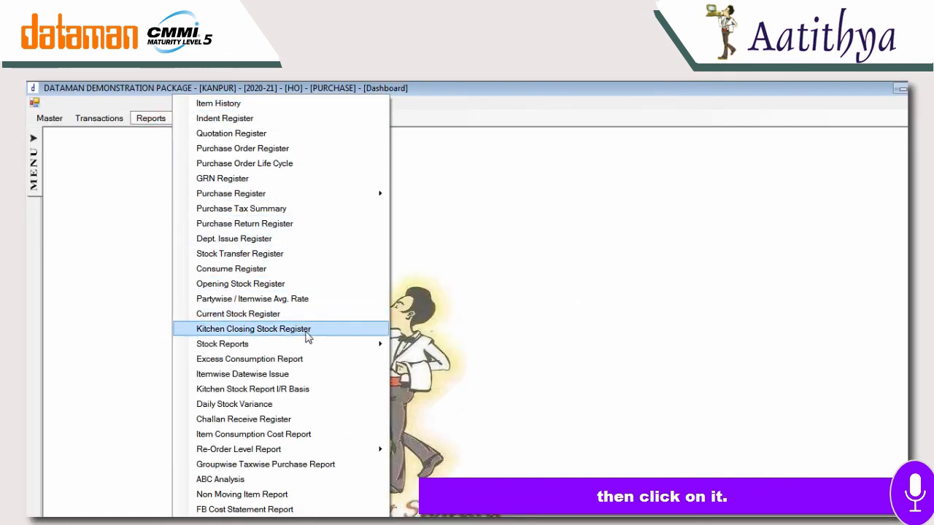
mouse_move(307, 347)
left_click(447, 347)
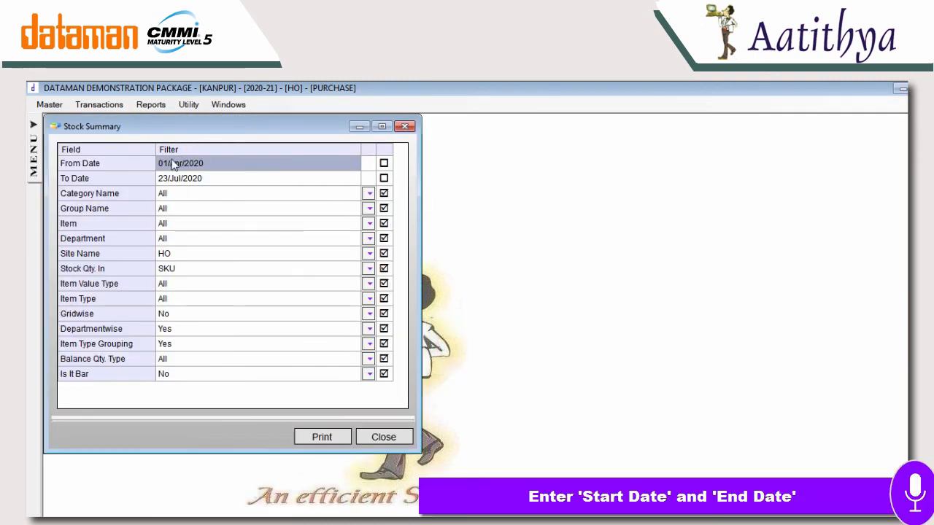
Step: Generate the stock summary for the period from 01/Jan/2020 to 01/Jul/2020
type("01.")
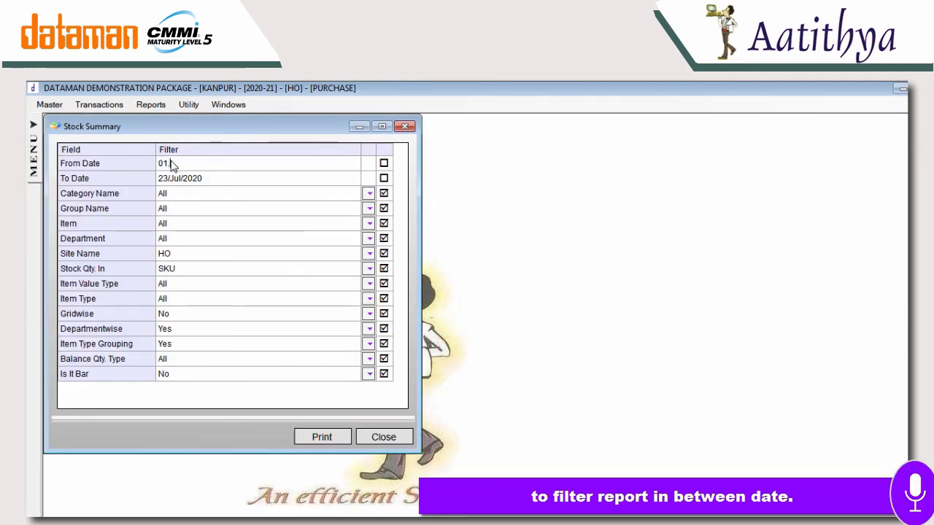
type("01.2020")
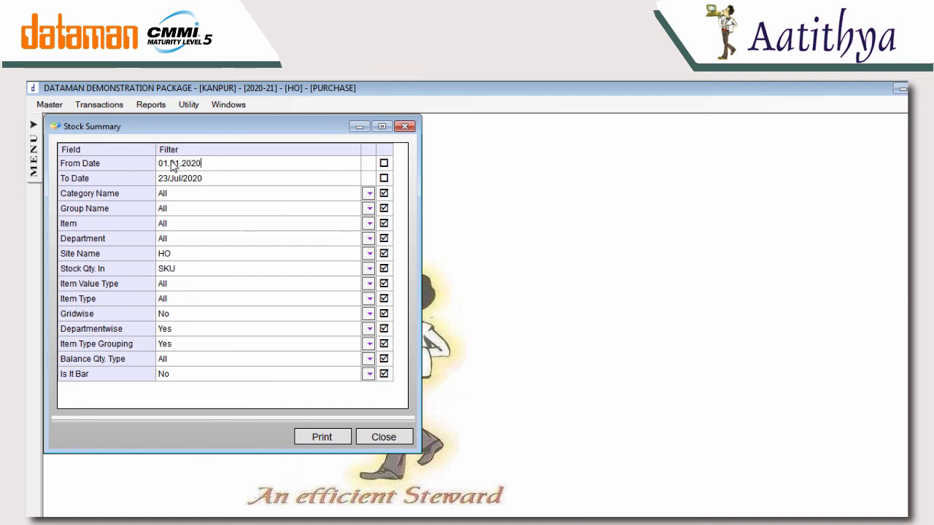
key("Return")
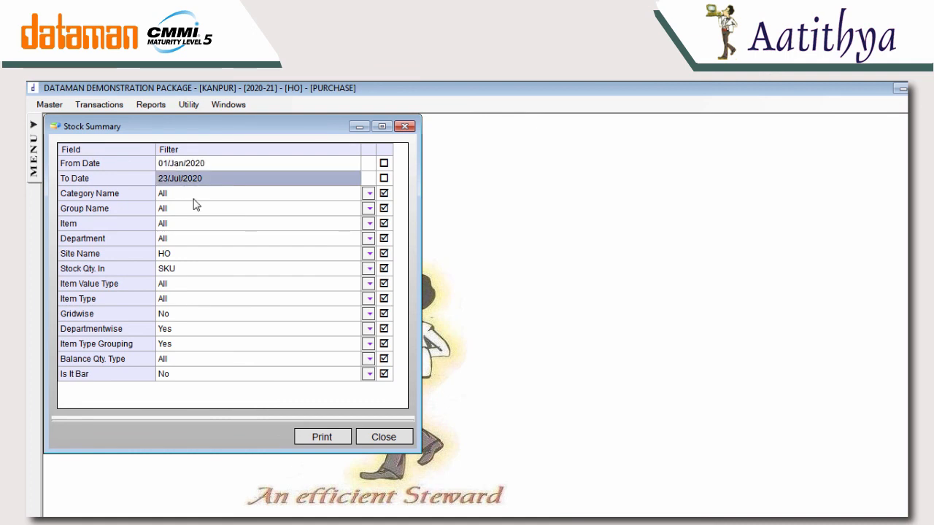
type("01")
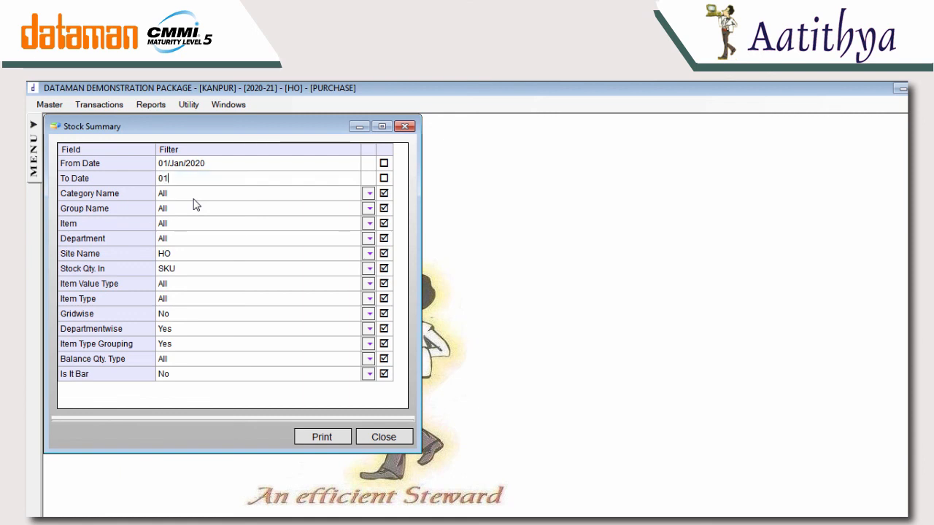
type(".07")
key("Return")
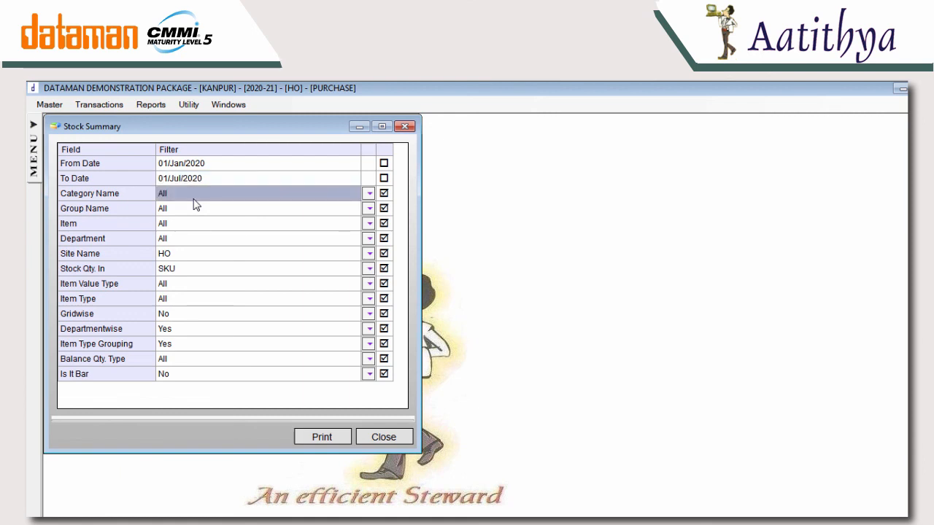
left_click(306, 438)
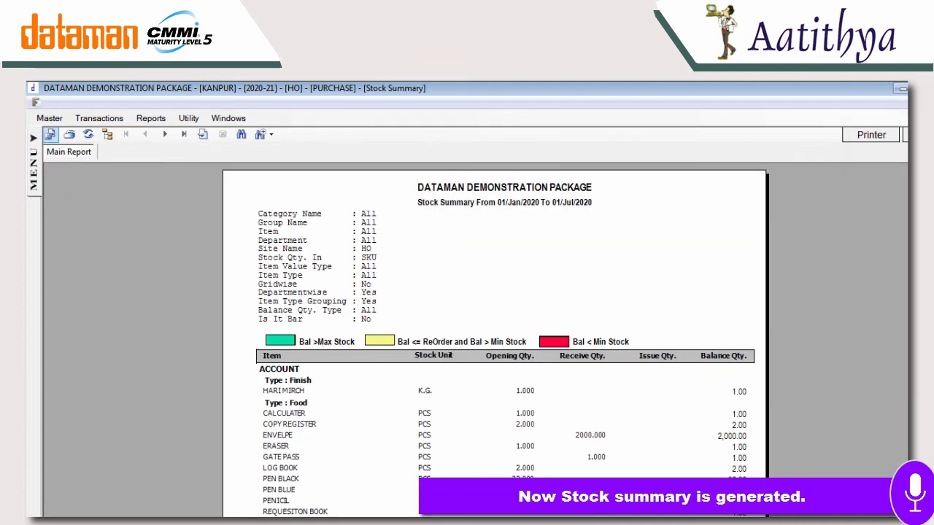
Step: Examine the item quantities on the stock summary's first page at 150% zoom, and return the zoom to 100%
left_click(260, 134)
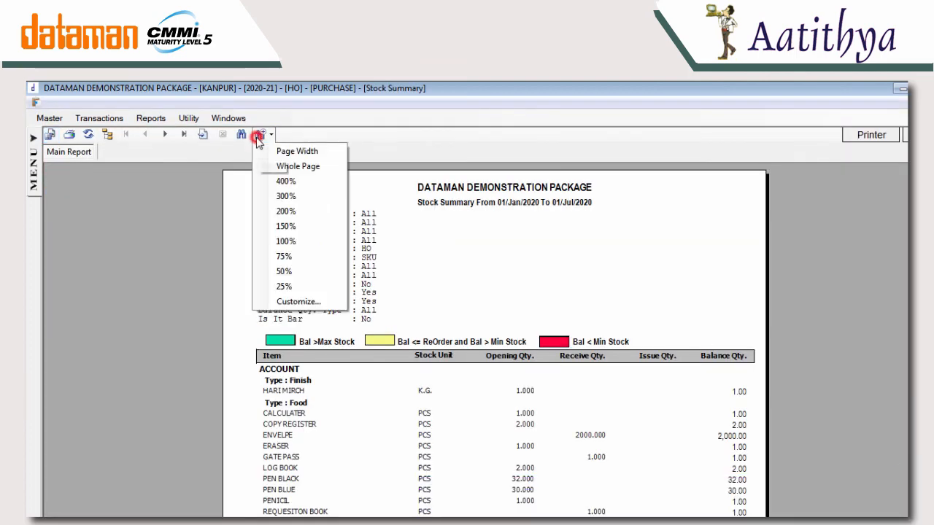
left_click(274, 227)
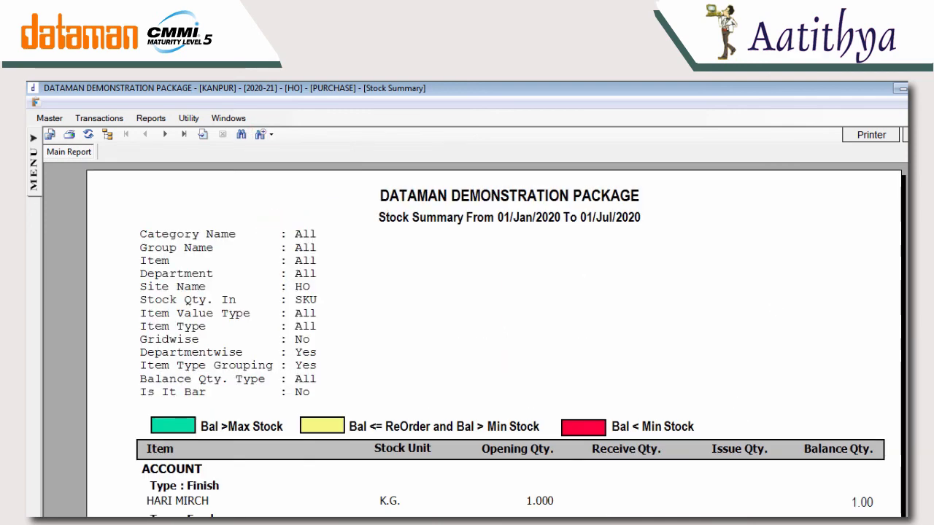
scroll(496, 341, "down", 5)
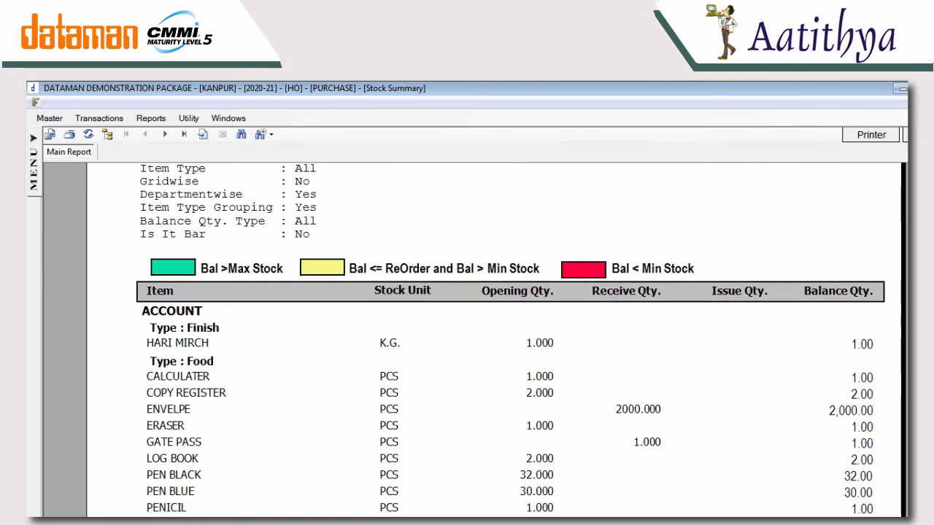
scroll(496, 341, "down", 9)
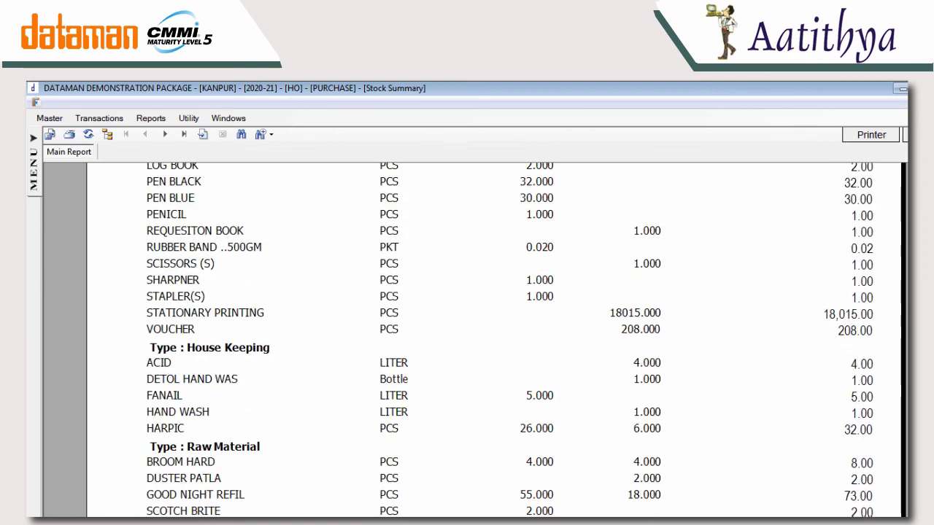
scroll(496, 341, "down", 10)
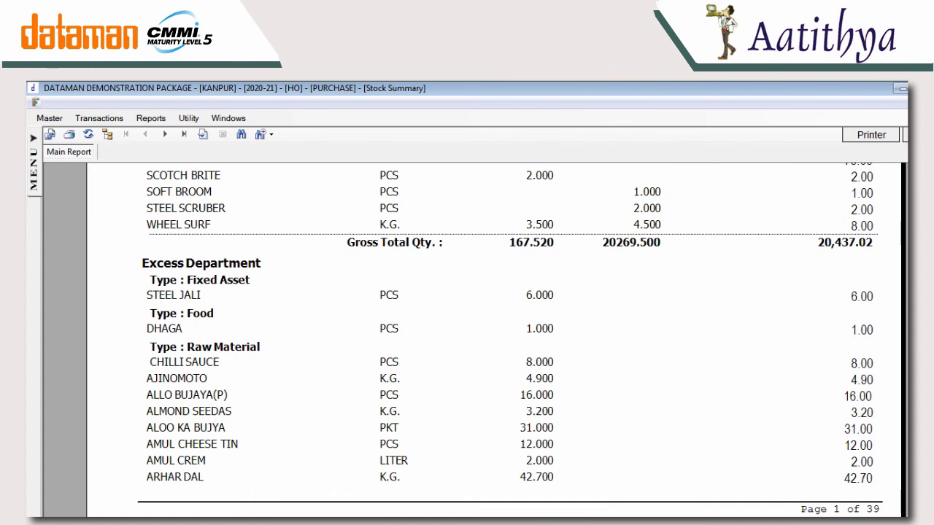
left_click(260, 134)
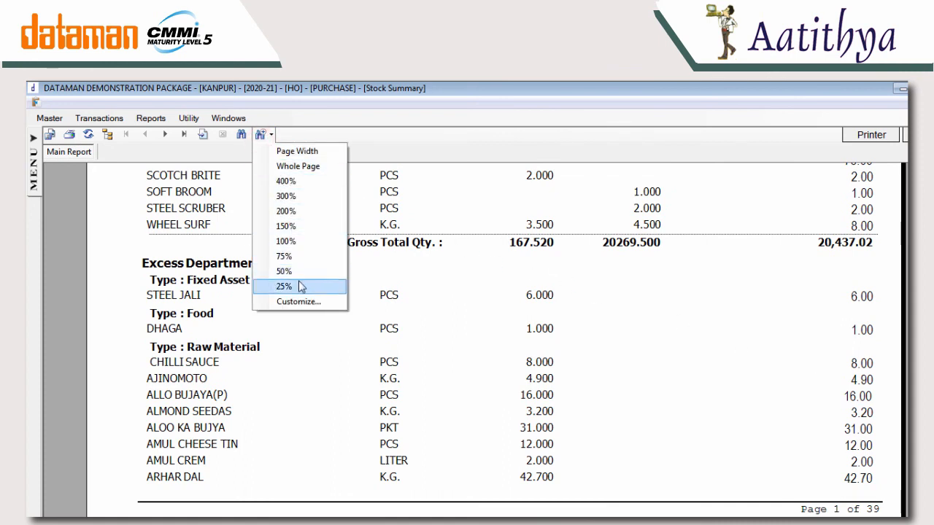
left_click(302, 253)
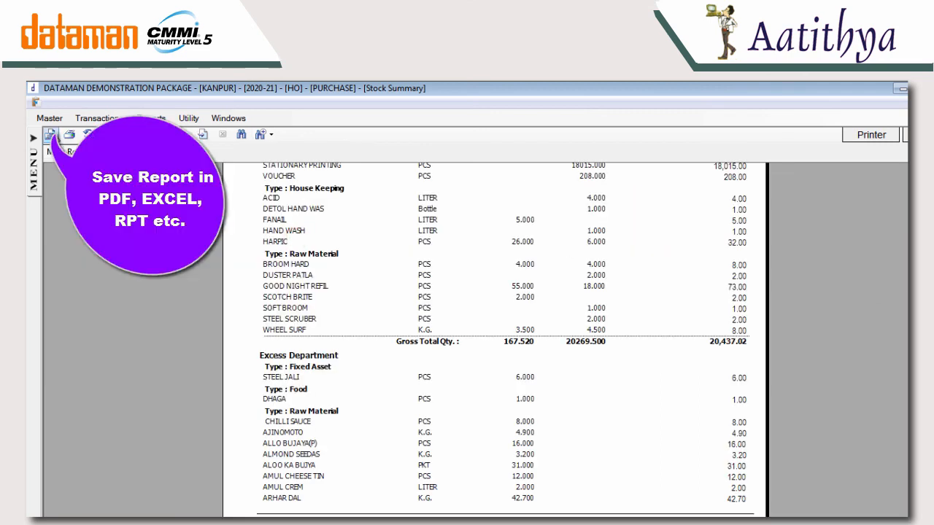
Step: Close the generated stock summary and return to its filter settings
left_click(51, 135)
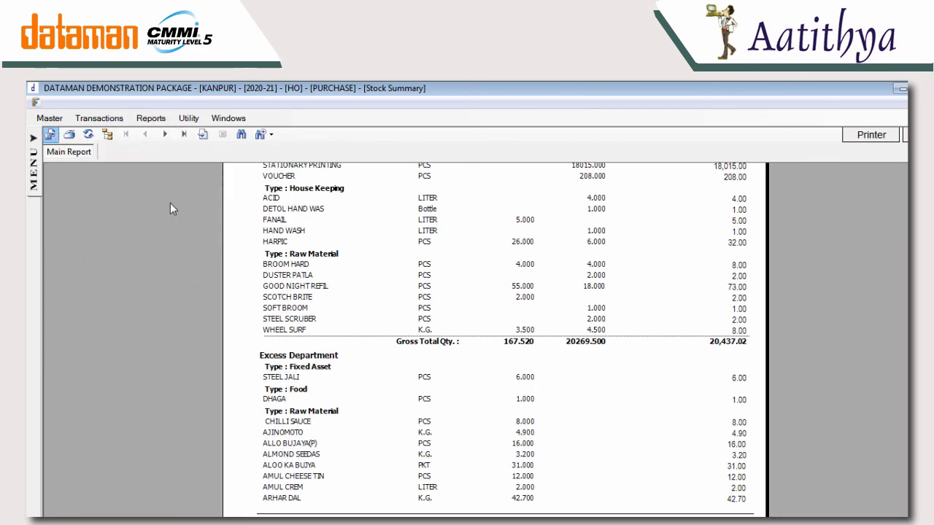
left_click(69, 134)
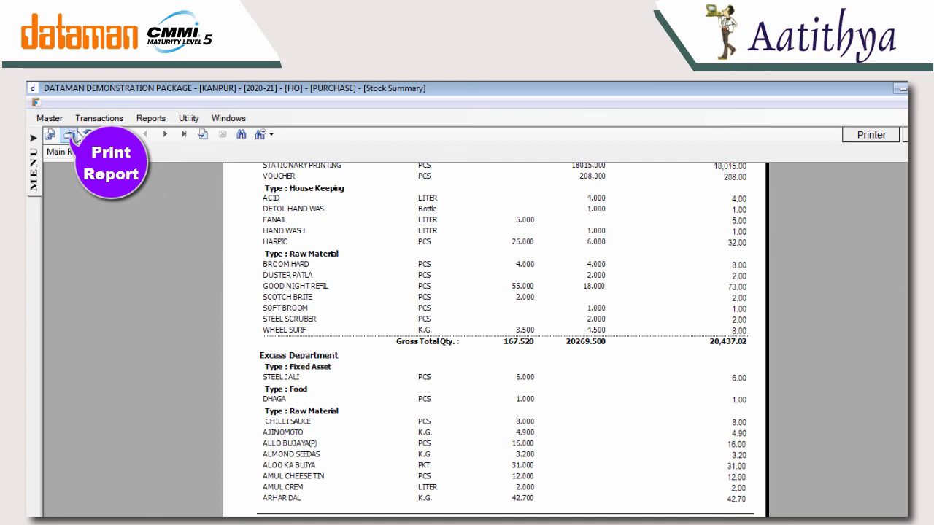
left_click(905, 135)
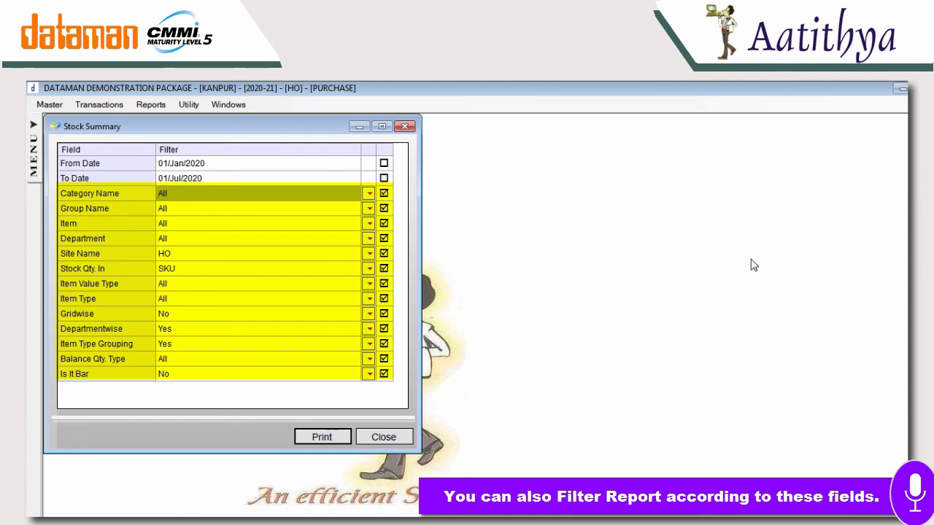
Step: Filter the stock summary's category name to GST 05%, GST 12%, GST 18% and IGST 05%
left_click(369, 194)
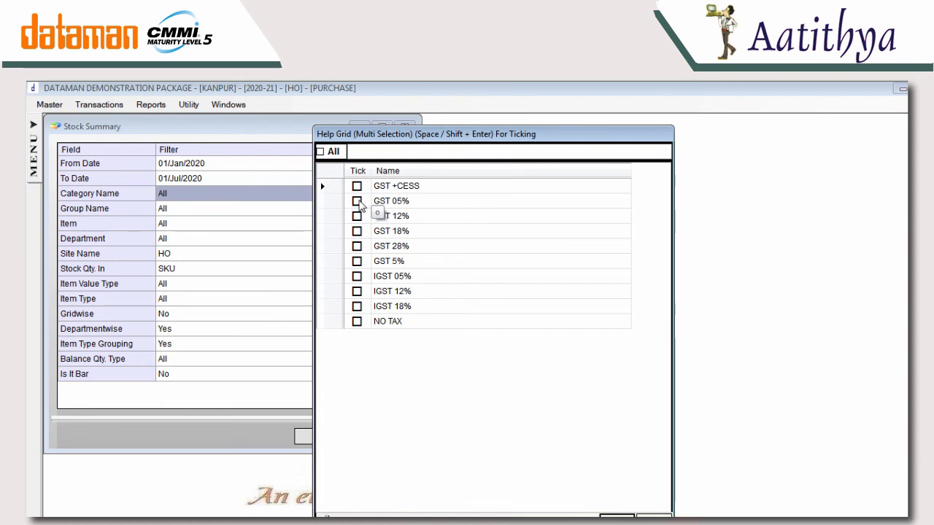
left_click(357, 201)
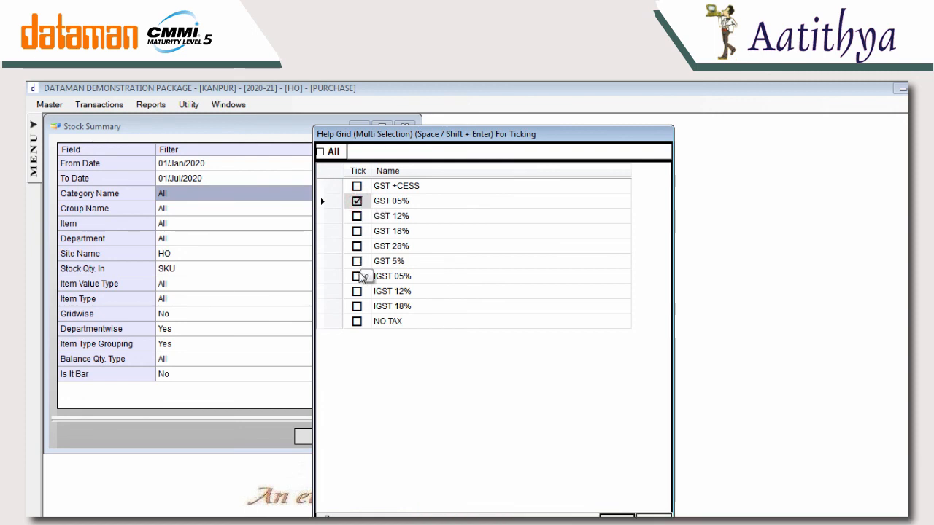
left_click(357, 276)
left_click(357, 230)
left_click(356, 216)
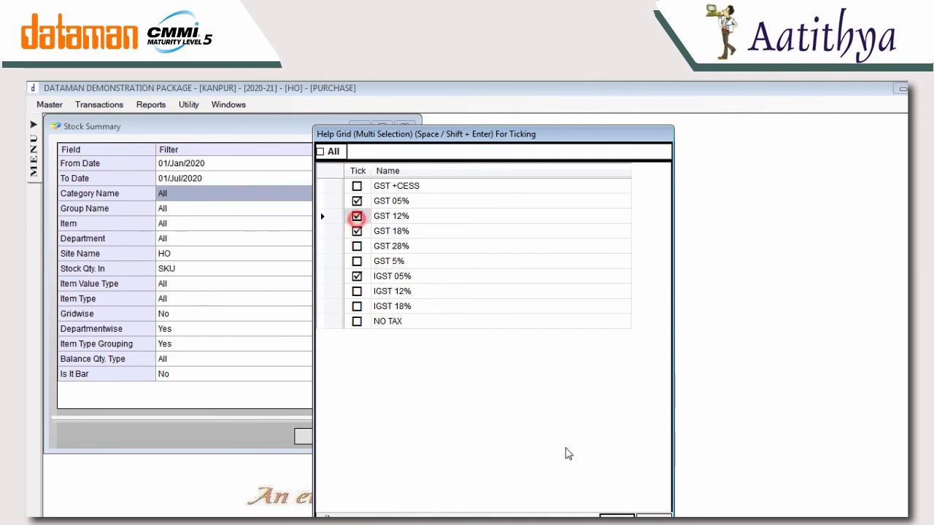
left_click(616, 515)
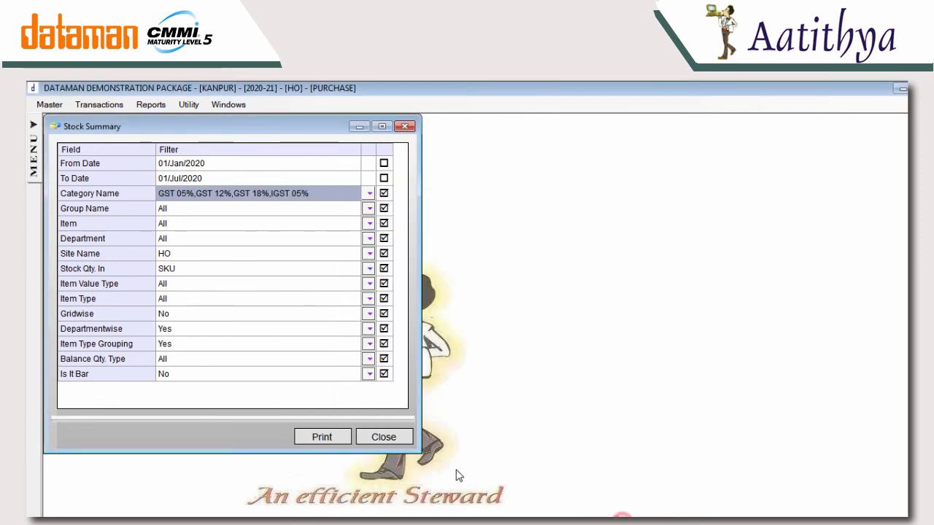
Step: Filter the stock summary's group name to BAKERY, BEVERAGE, COCKERY & CUTLERY and COLD DRINK & BEVERAGES
left_click(369, 209)
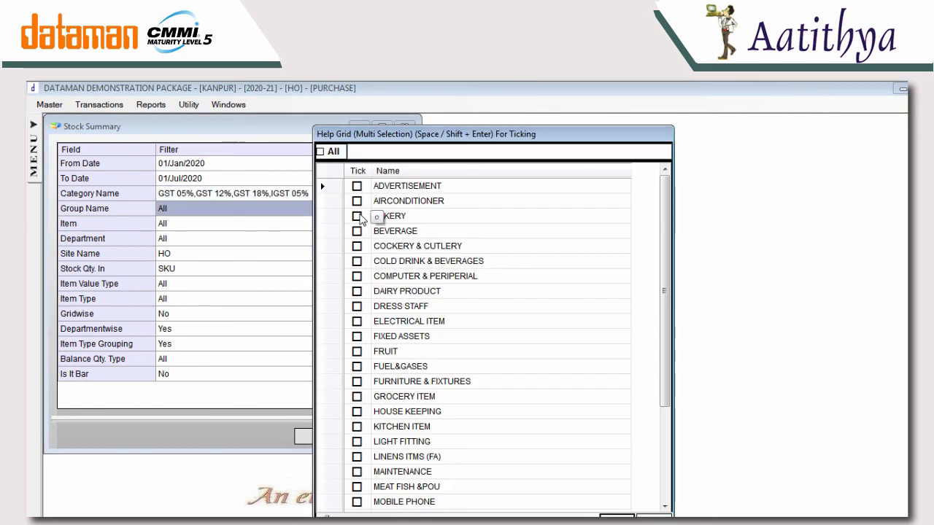
left_click(356, 216)
left_click(356, 230)
left_click(358, 260)
left_click(357, 246)
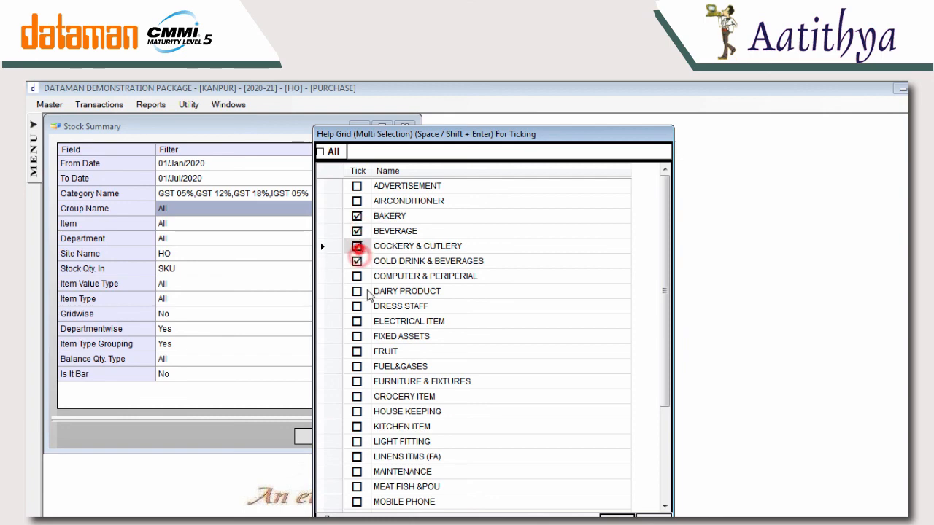
key("Return")
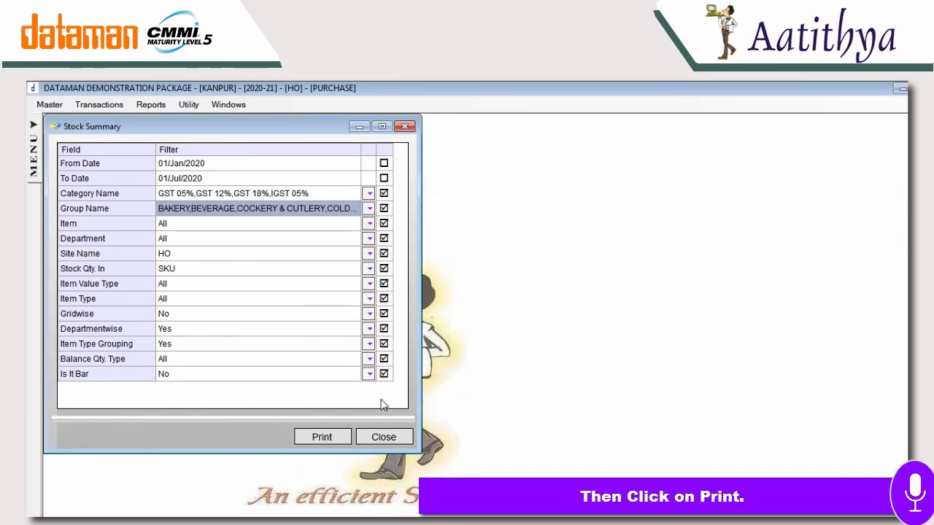
Step: Generate the stock summary with the category and group filters, and look through its department-wise item quantities
left_click(323, 436)
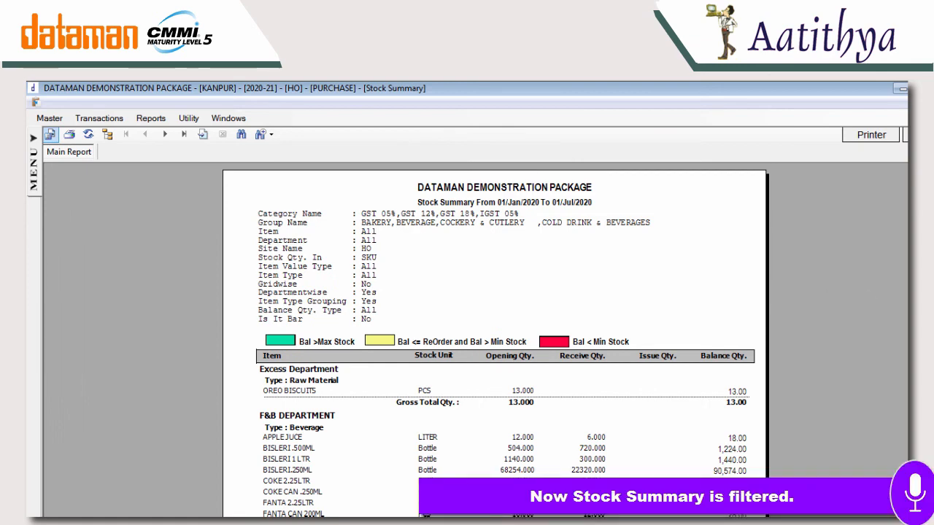
scroll(495, 340, "down", 10)
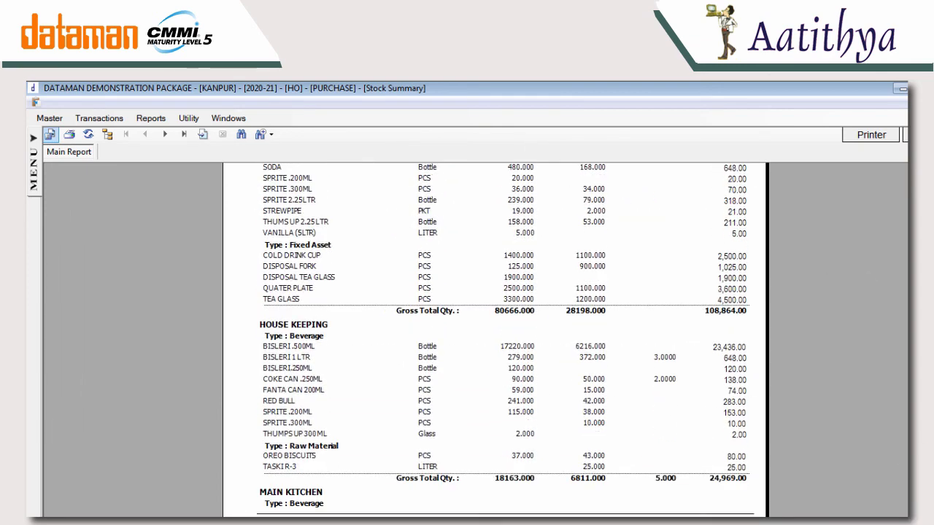
scroll(495, 339, "up", 15)
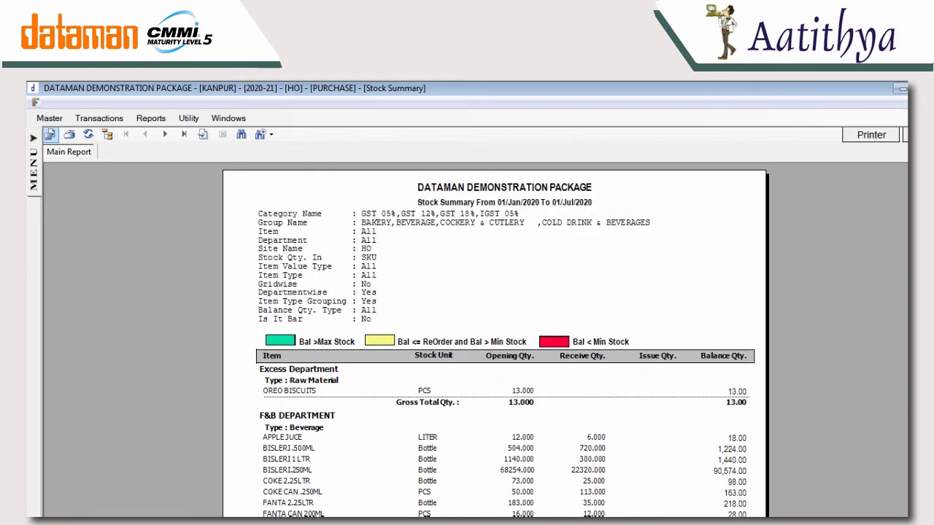